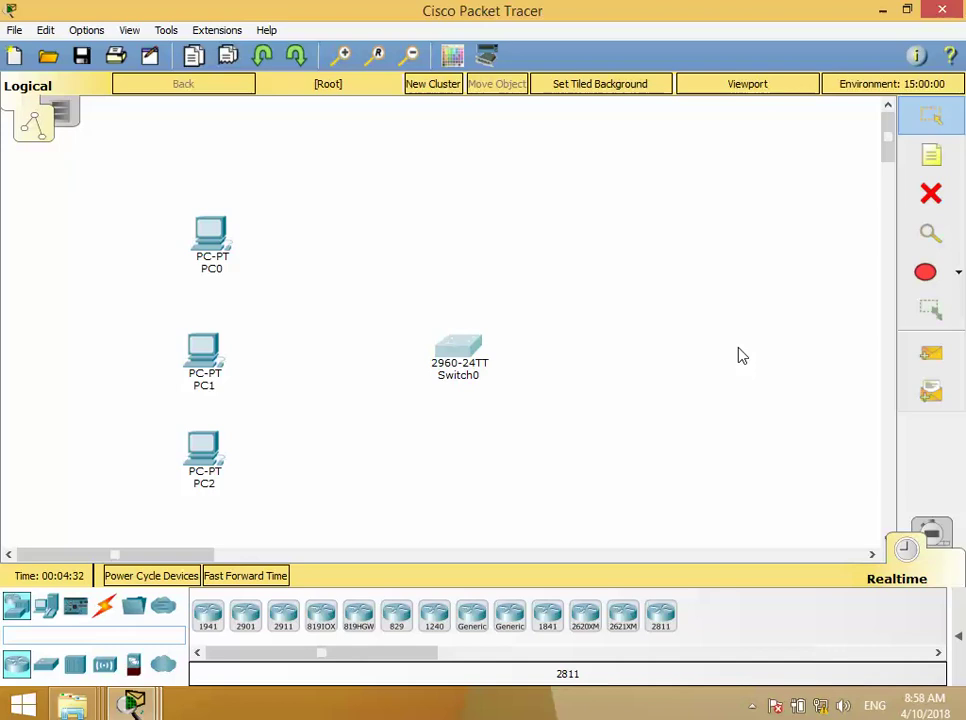
- Drag Switch0 up and to the left, next to PC0, PC1 and PC2
left_click_drag(455, 365, 381, 350)
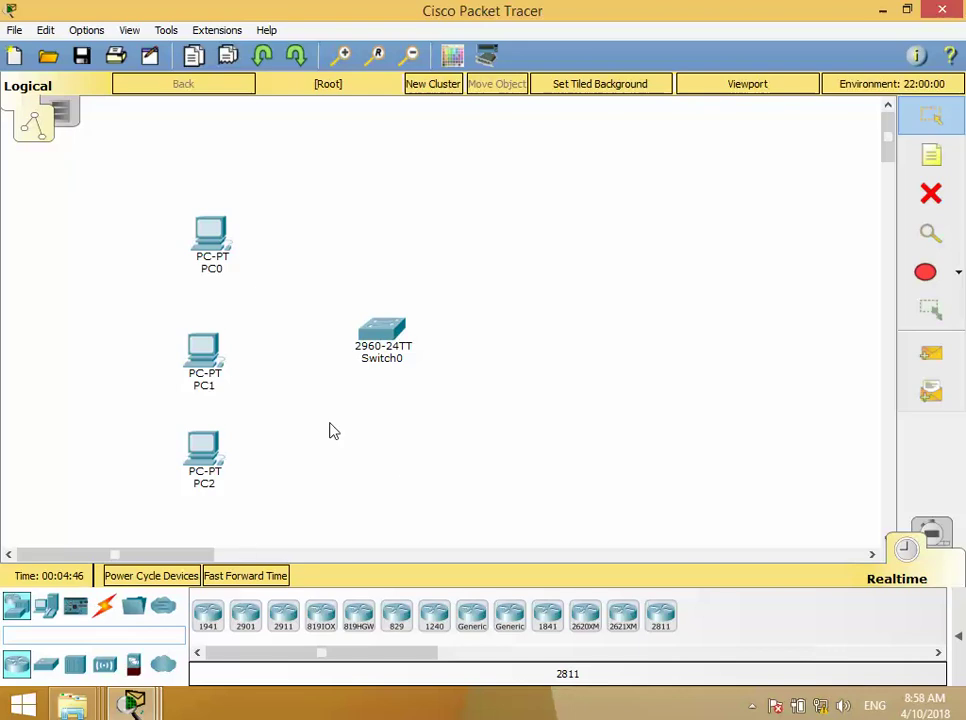
- Cable PC0 and PC1 to Switch0 using the automatic connection type
left_click(104, 606)
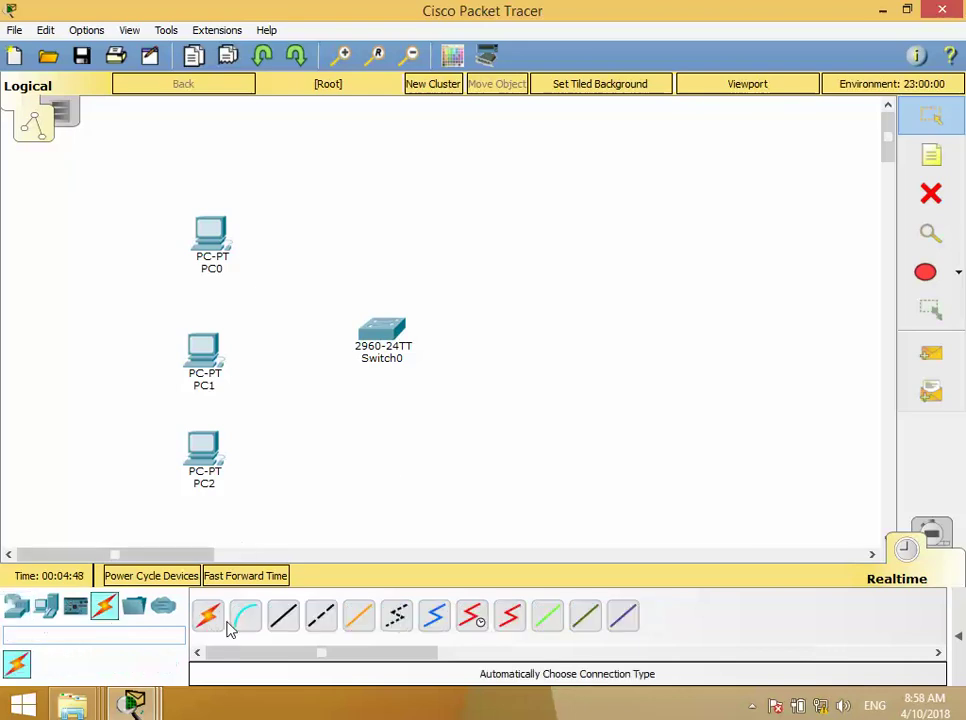
left_click(208, 624)
left_click(212, 242)
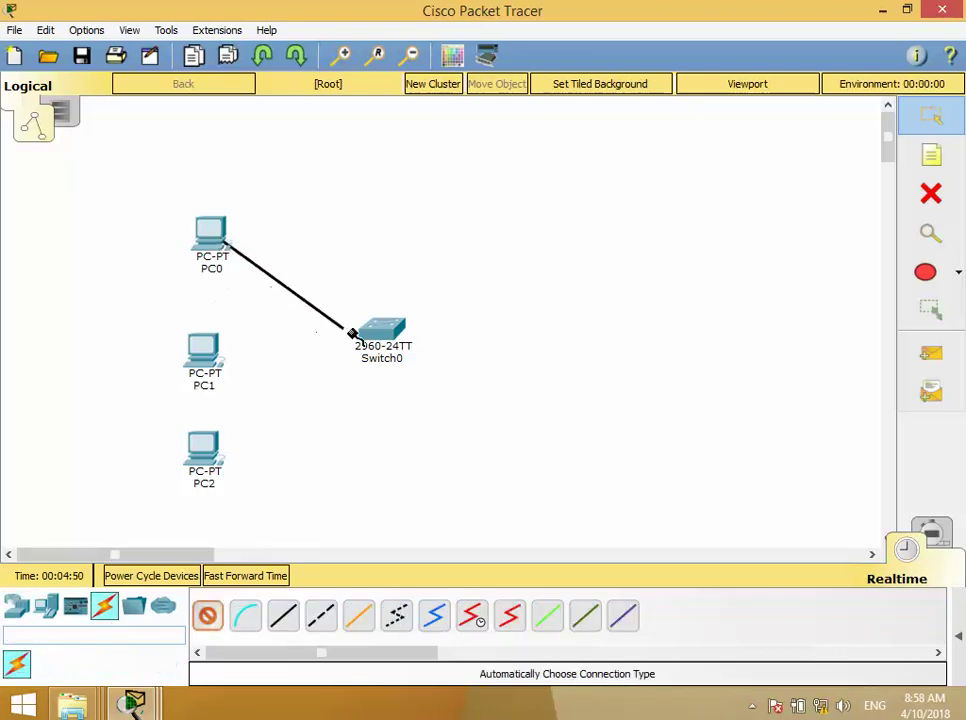
left_click(362, 330)
left_click(208, 614)
left_click(201, 360)
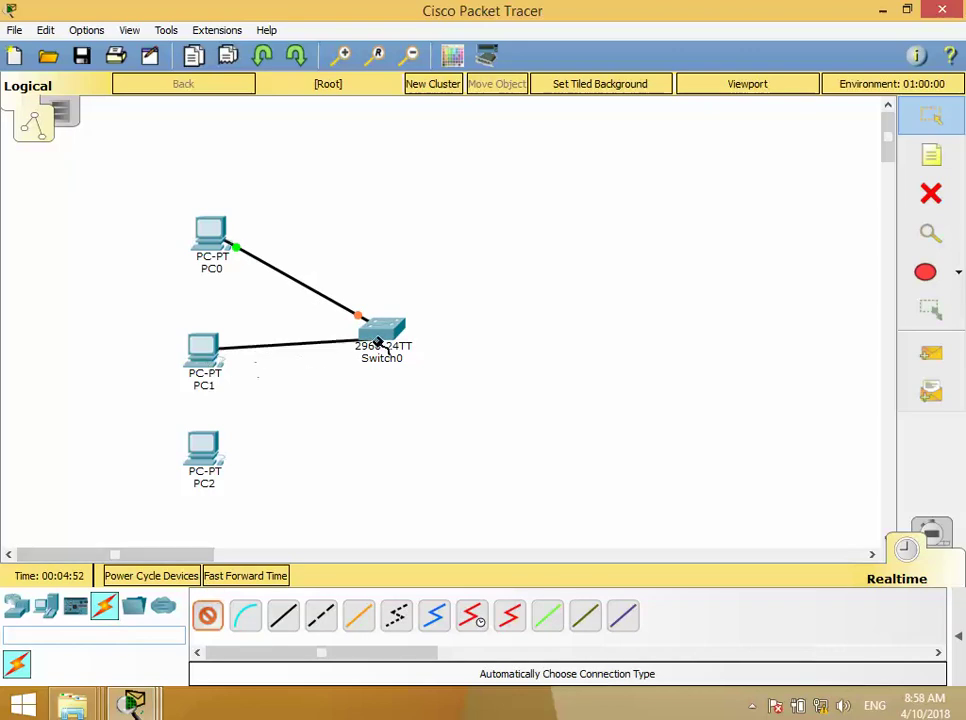
left_click(378, 332)
- Cable PC2 to Switch0 automatically, then shift the switch to the right
left_click(208, 614)
left_click(201, 445)
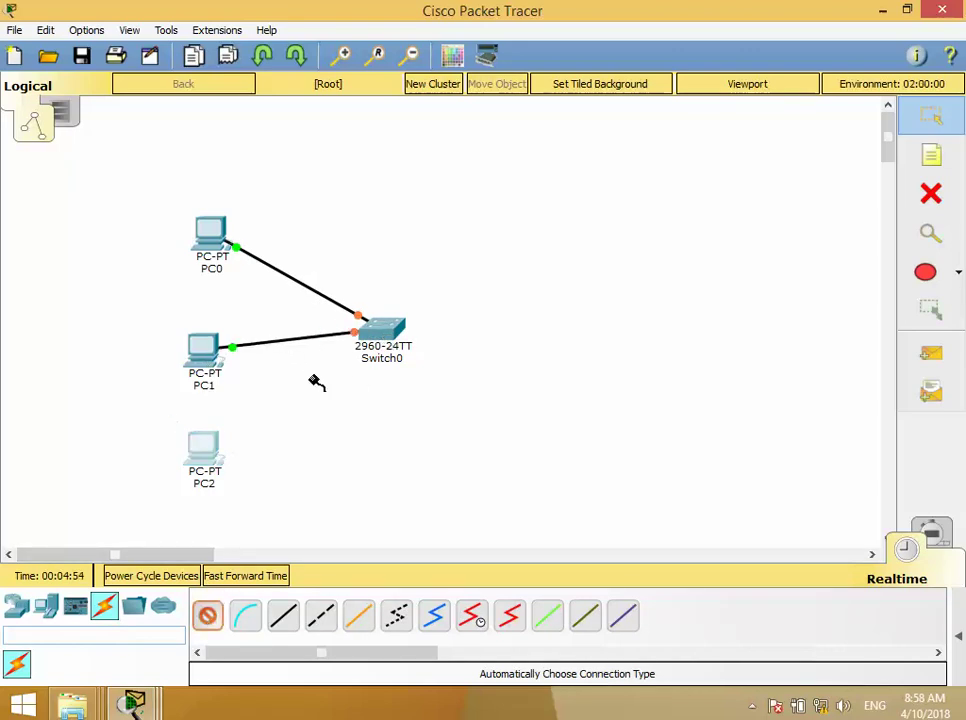
left_click(372, 335)
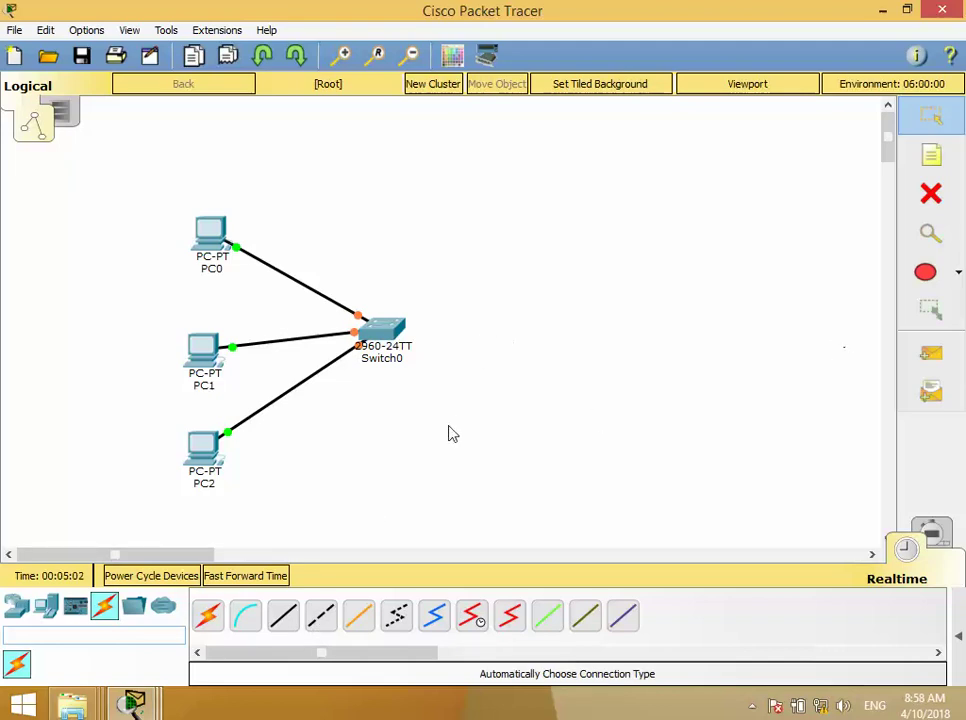
left_click_drag(390, 335, 450, 325)
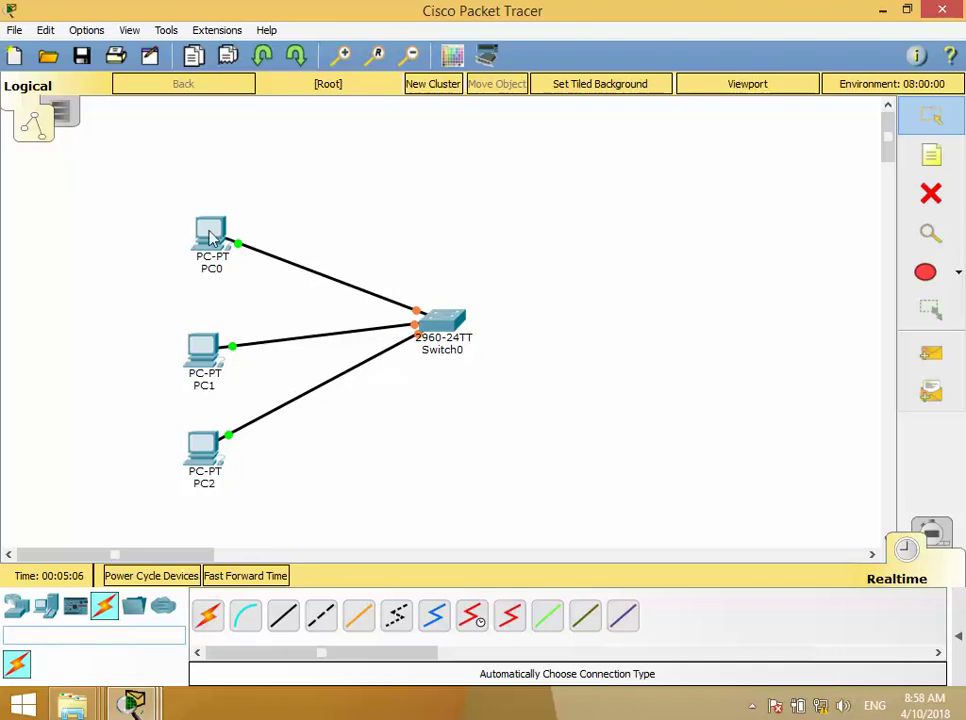
mouse_move(207, 234)
- Set PC0's IP configuration to DHCP, keeping IPv6 static
left_click(222, 244)
left_click(318, 174)
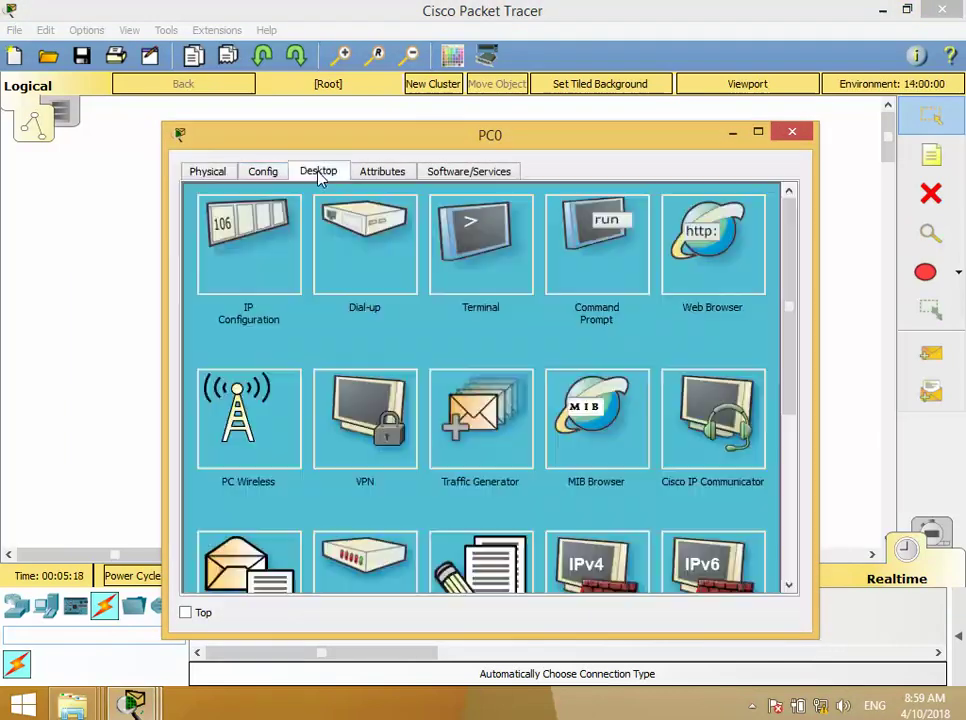
left_click(248, 245)
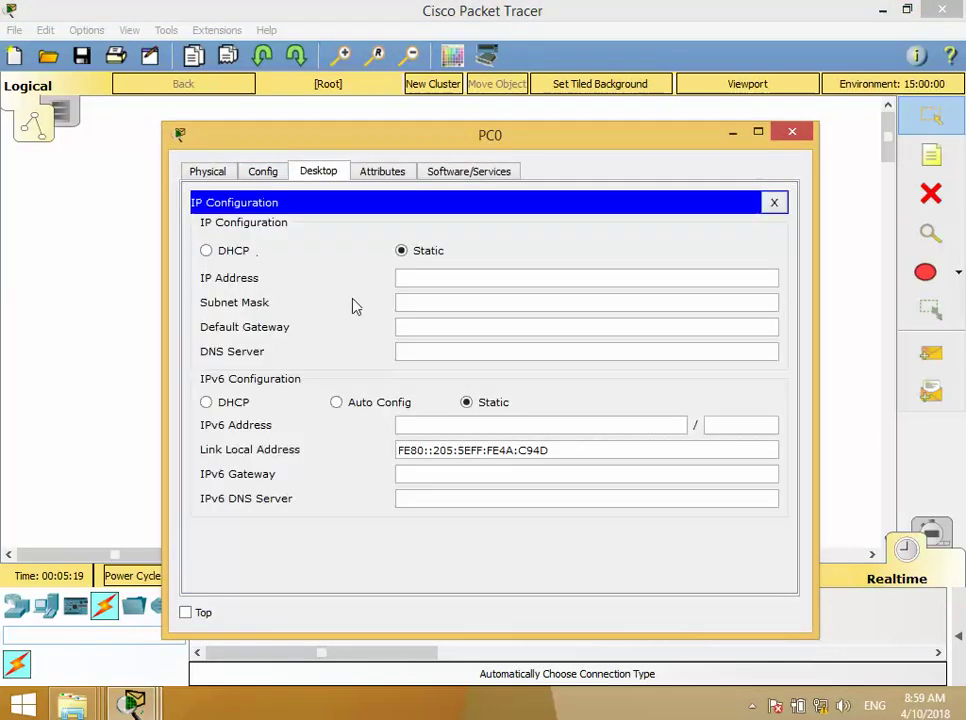
left_click(230, 255)
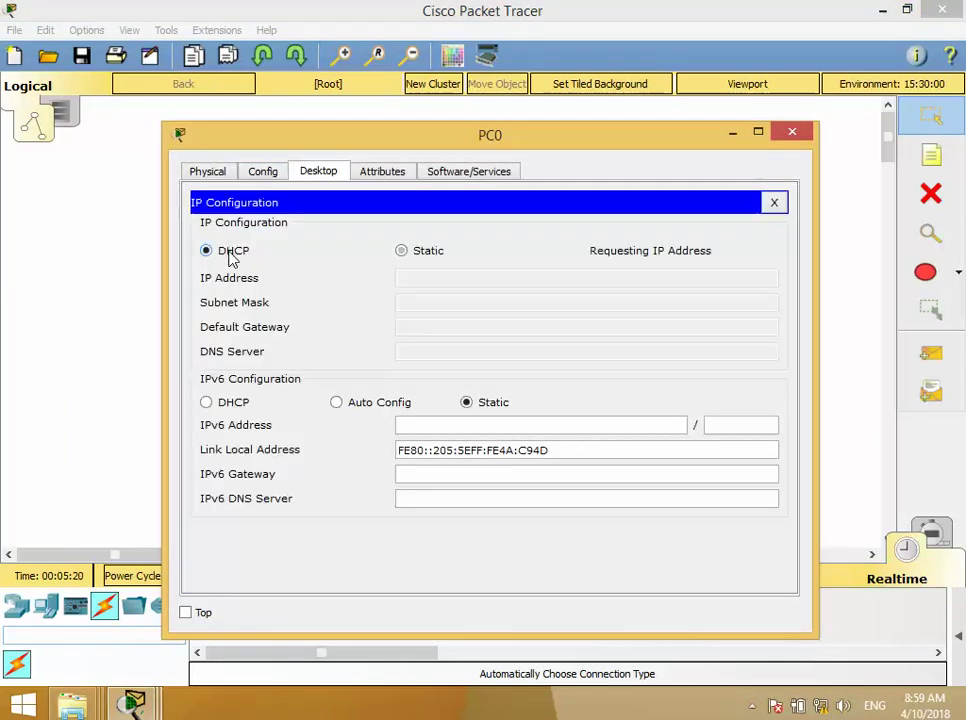
left_click(463, 396)
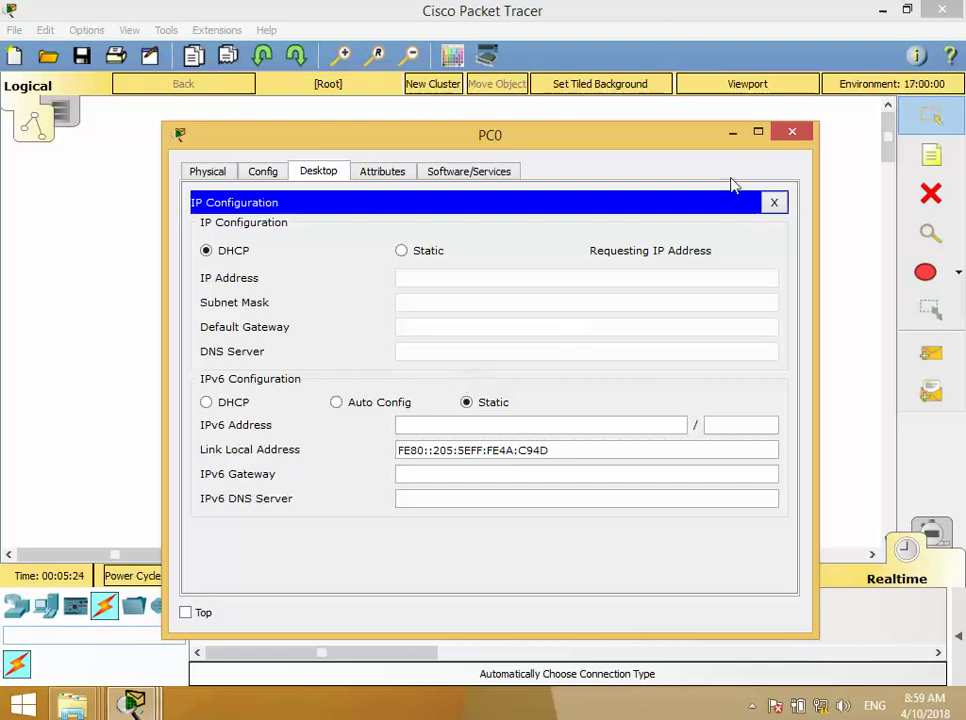
left_click(792, 133)
- Set PC1's IP configuration to DHCP
left_click(203, 350)
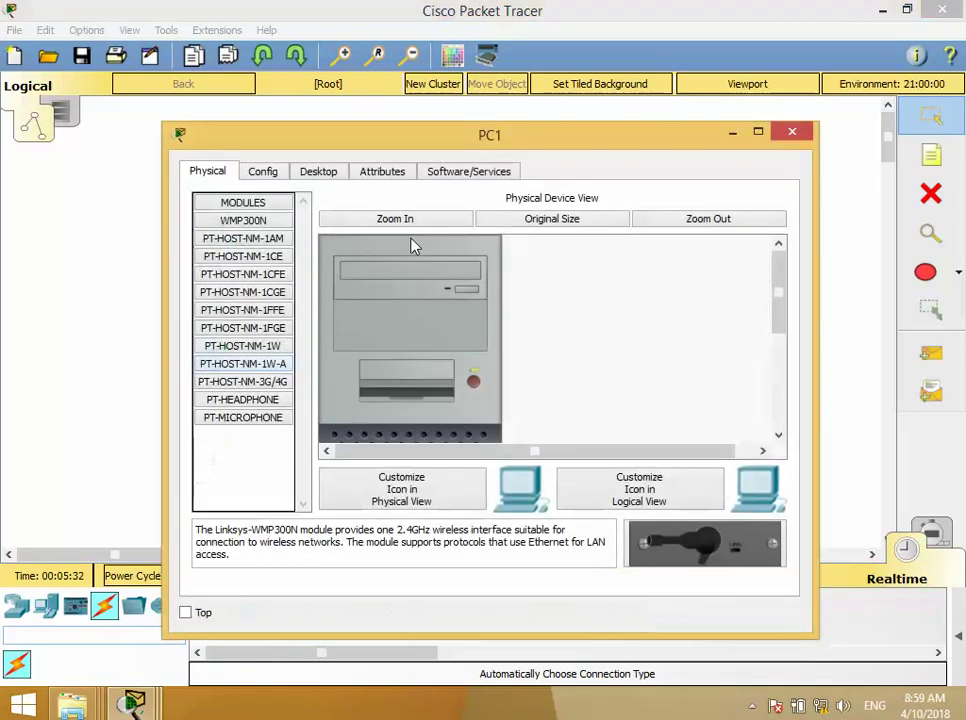
left_click(316, 173)
left_click(240, 270)
left_click(236, 251)
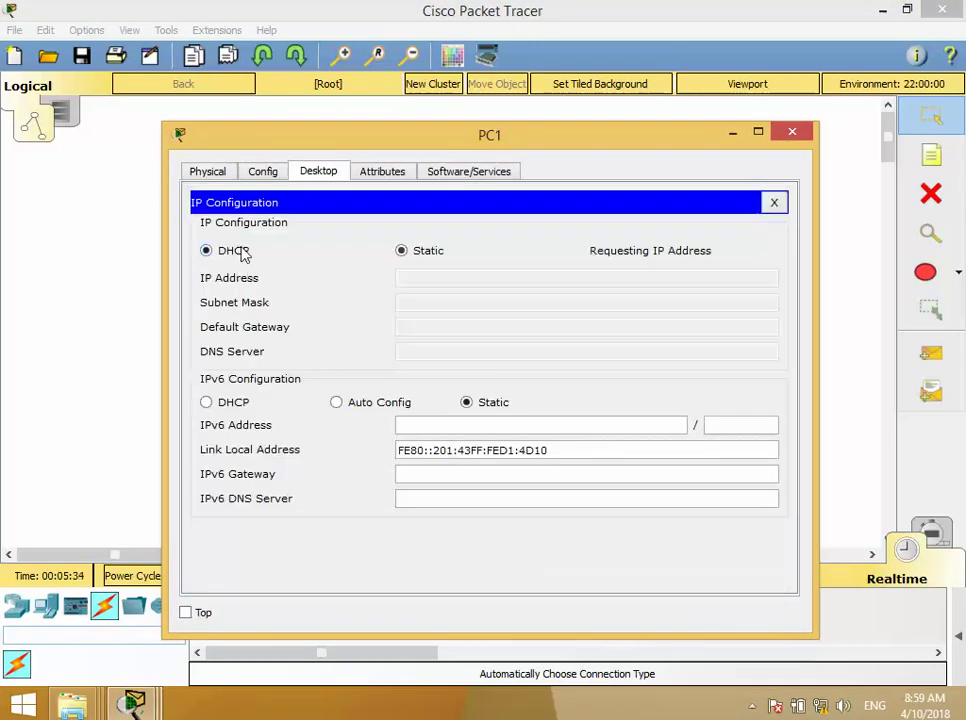
left_click(792, 133)
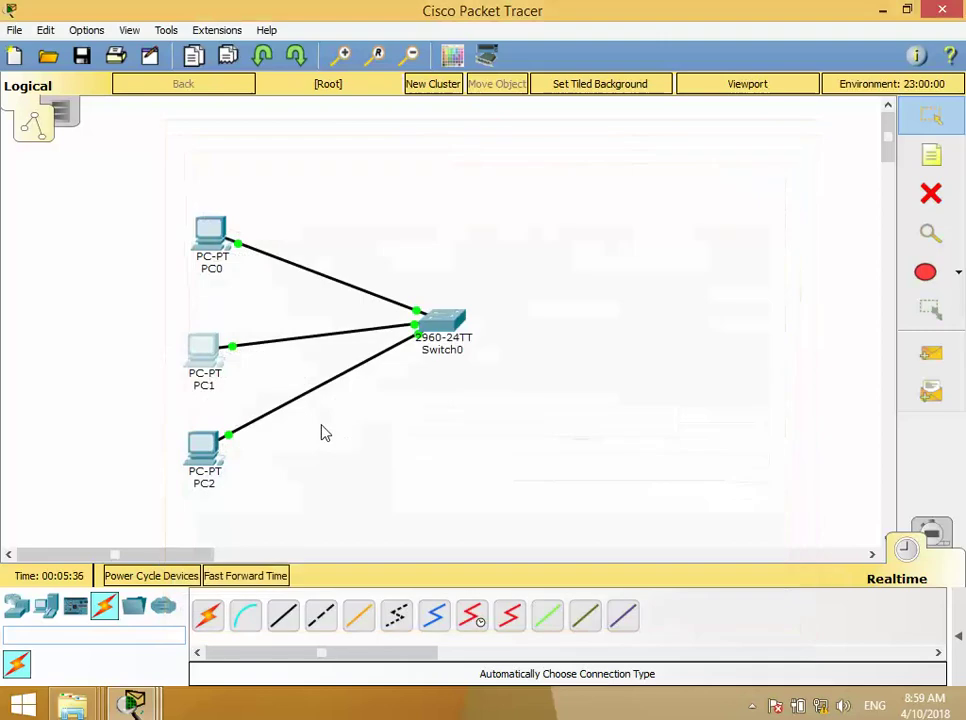
- Set PC2's IP configuration to DHCP and bring PC0's window back up
left_click(198, 455)
left_click(318, 172)
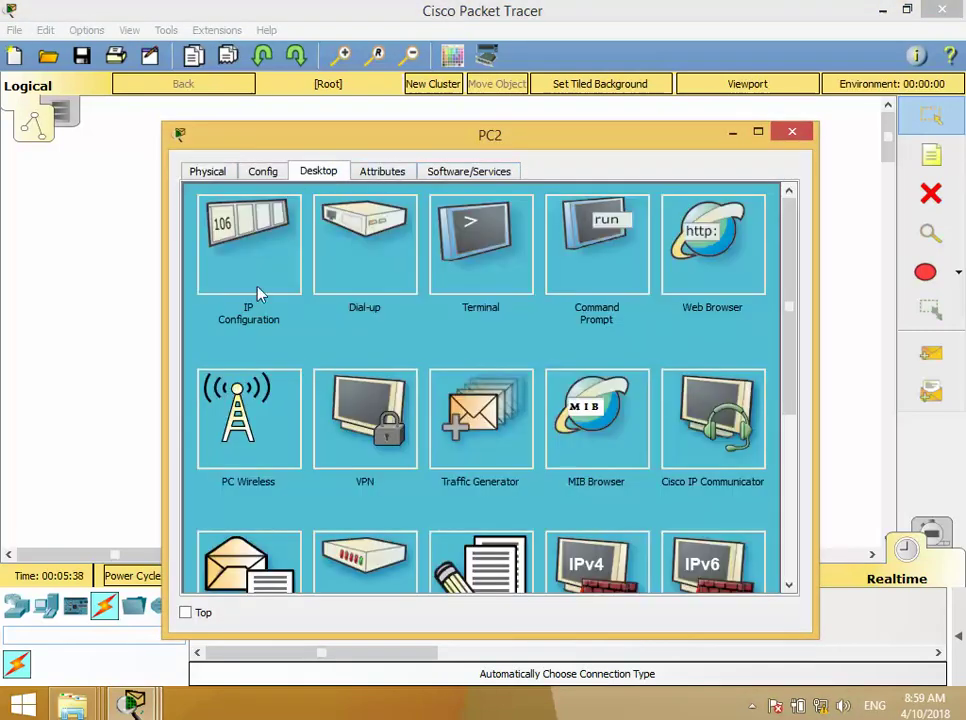
left_click(258, 288)
left_click(210, 250)
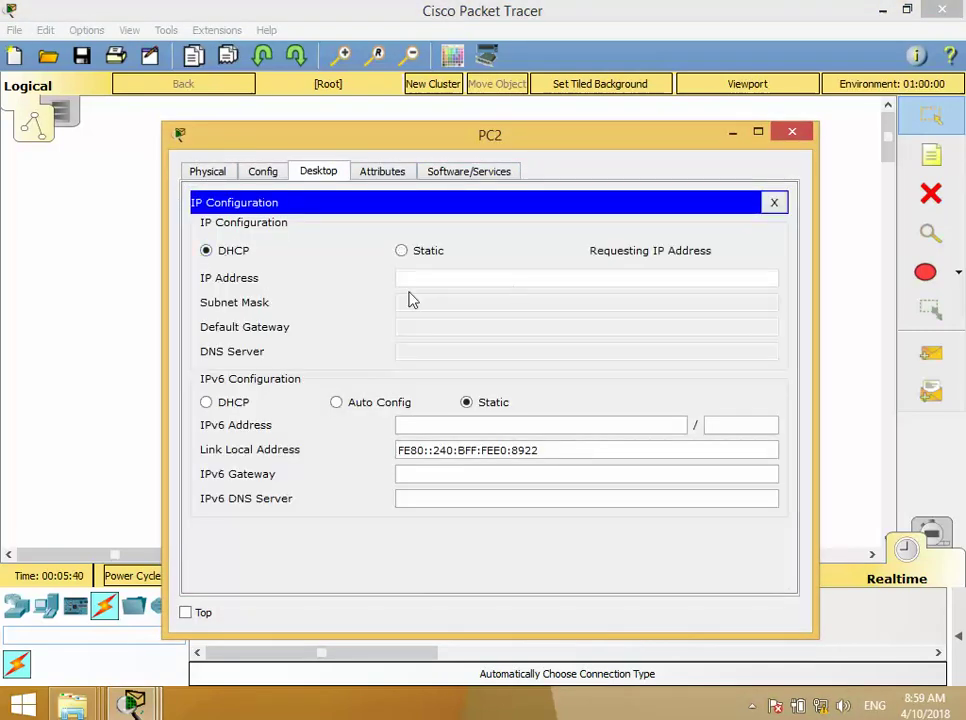
left_click(792, 133)
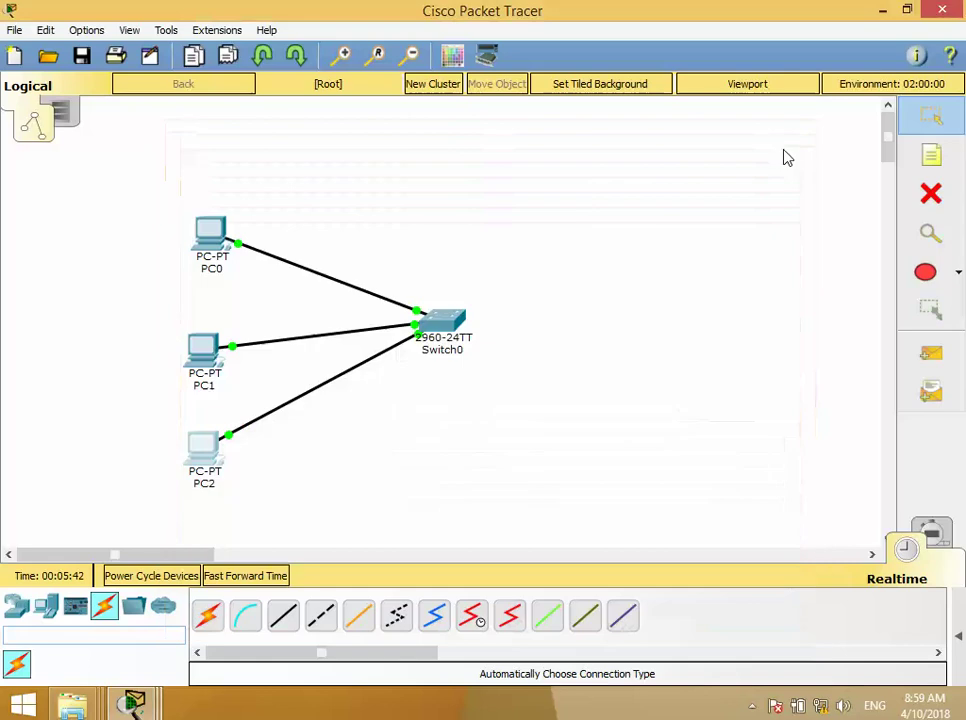
left_click(212, 243)
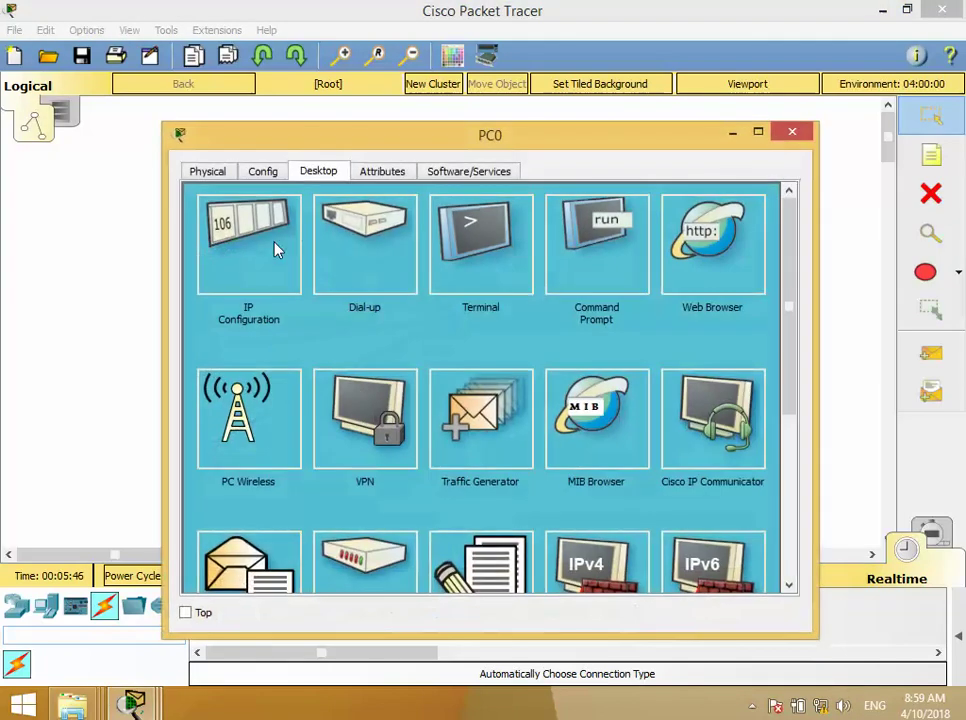
- Check PC0's IP configuration: DHCP failed, APIPA 169.254.201.77, mask 255.255.0.0
left_click(278, 251)
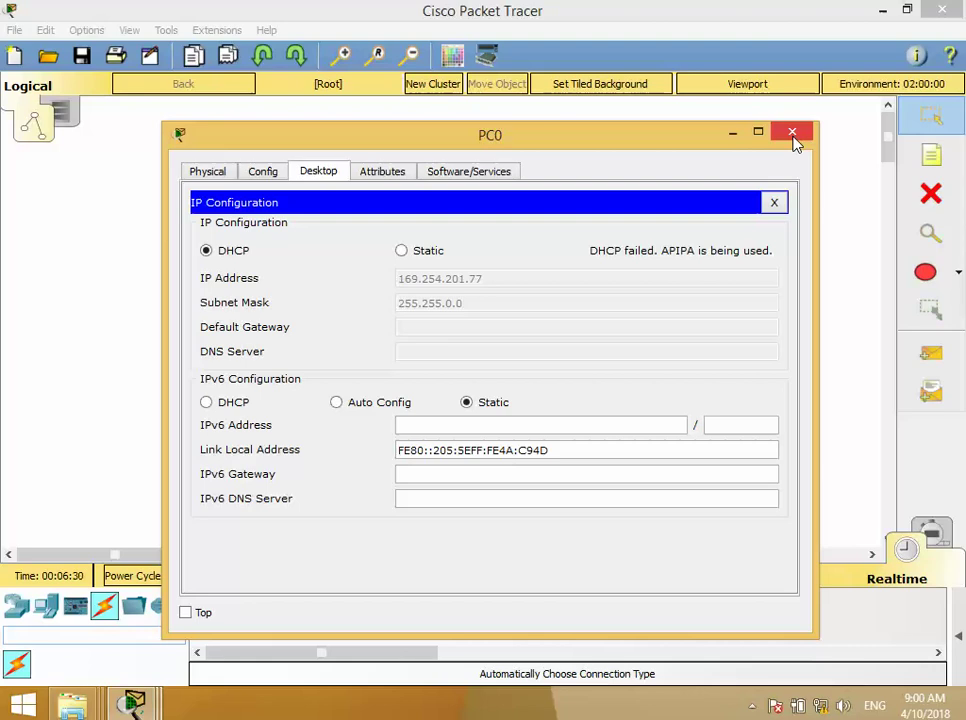
- Close PC0, add a PC2-to-PC1 simple PDU, then delete it from the list
left_click(792, 133)
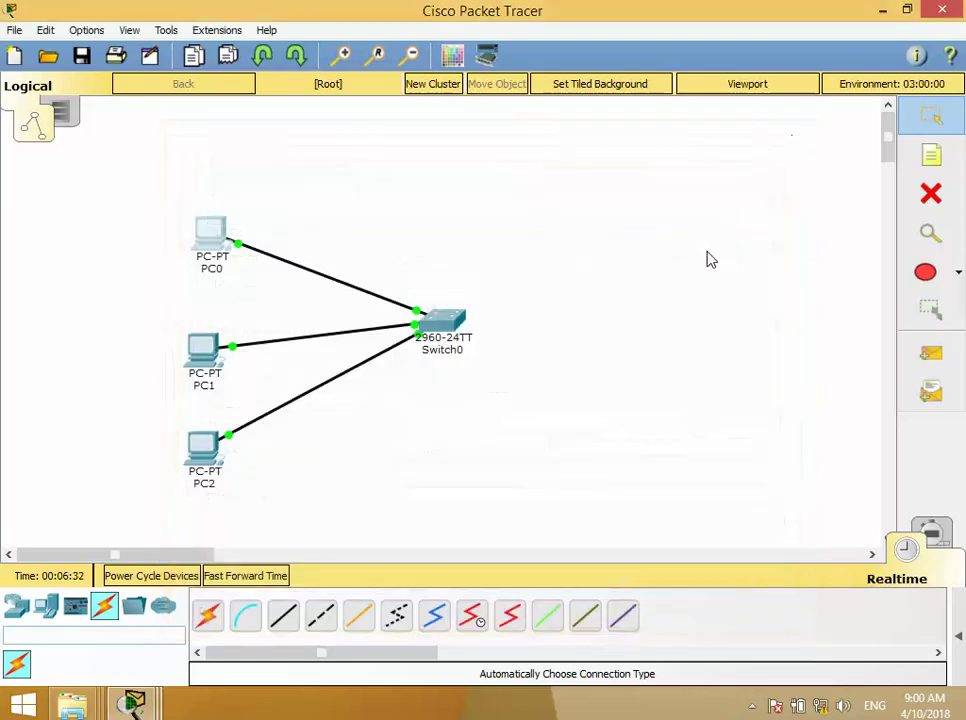
left_click(918, 358)
left_click(205, 448)
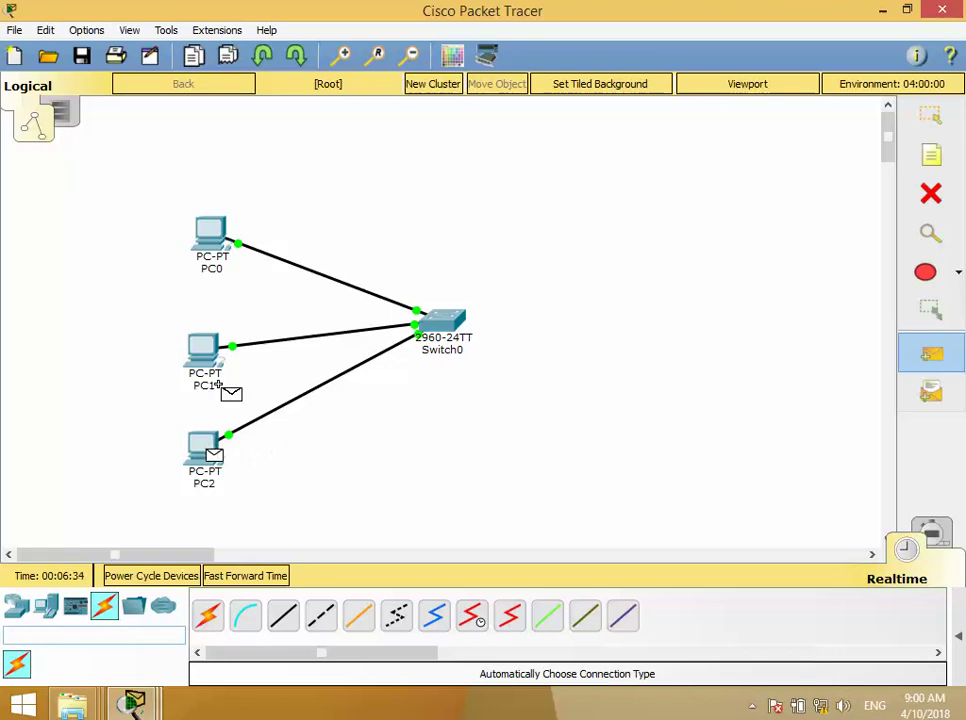
left_click(205, 350)
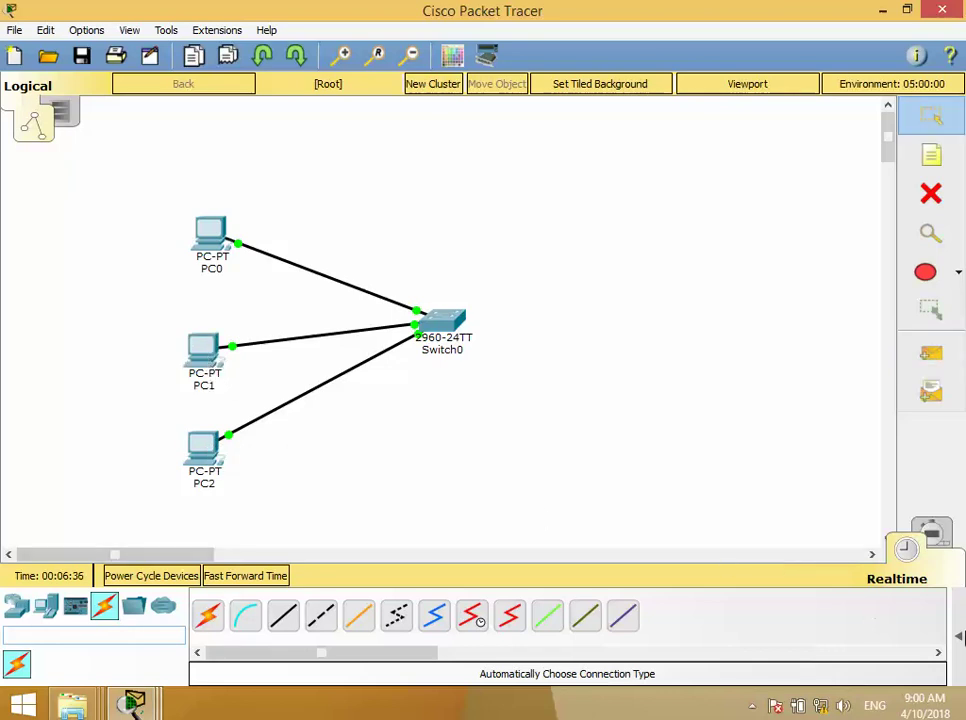
left_click(957, 630)
left_click(714, 620)
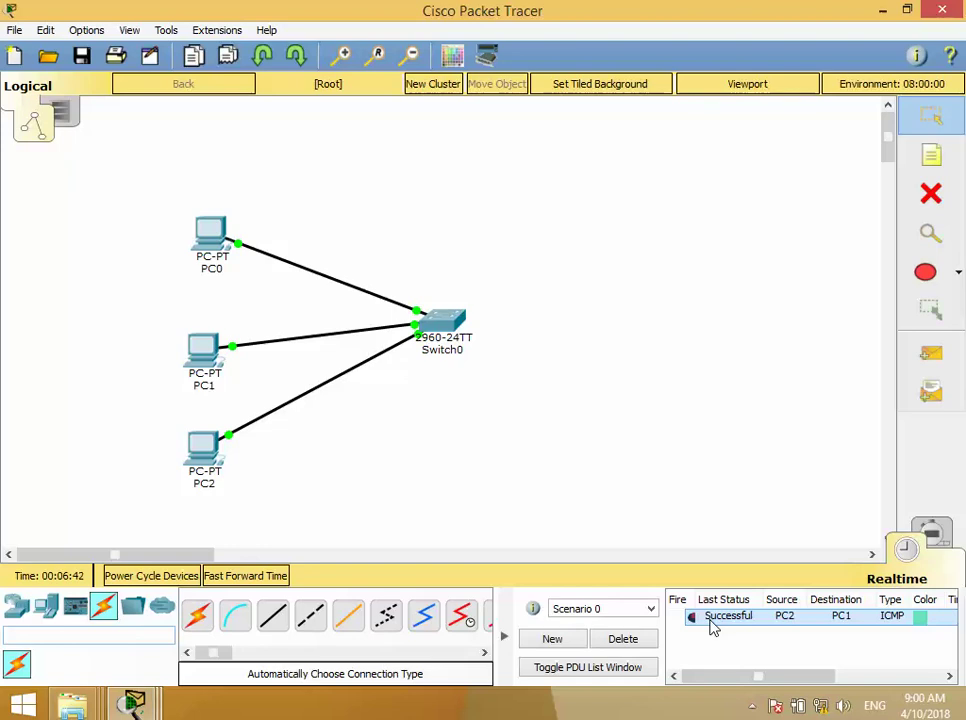
left_click(645, 641)
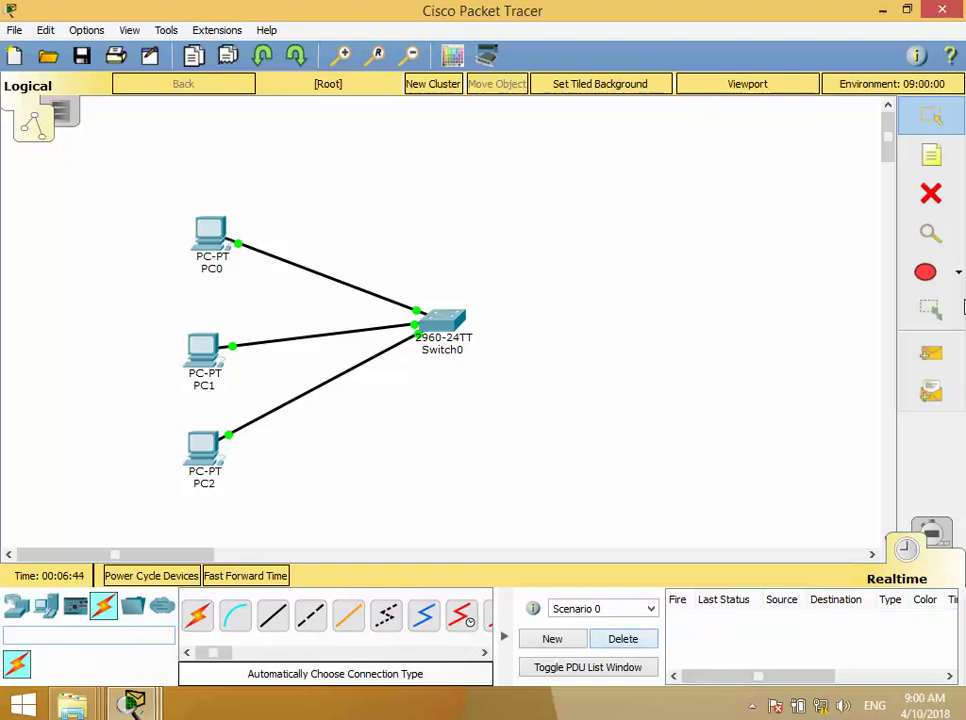
- Add a simple PDU ping from PC2 to PC0 and select its entry
left_click(931, 353)
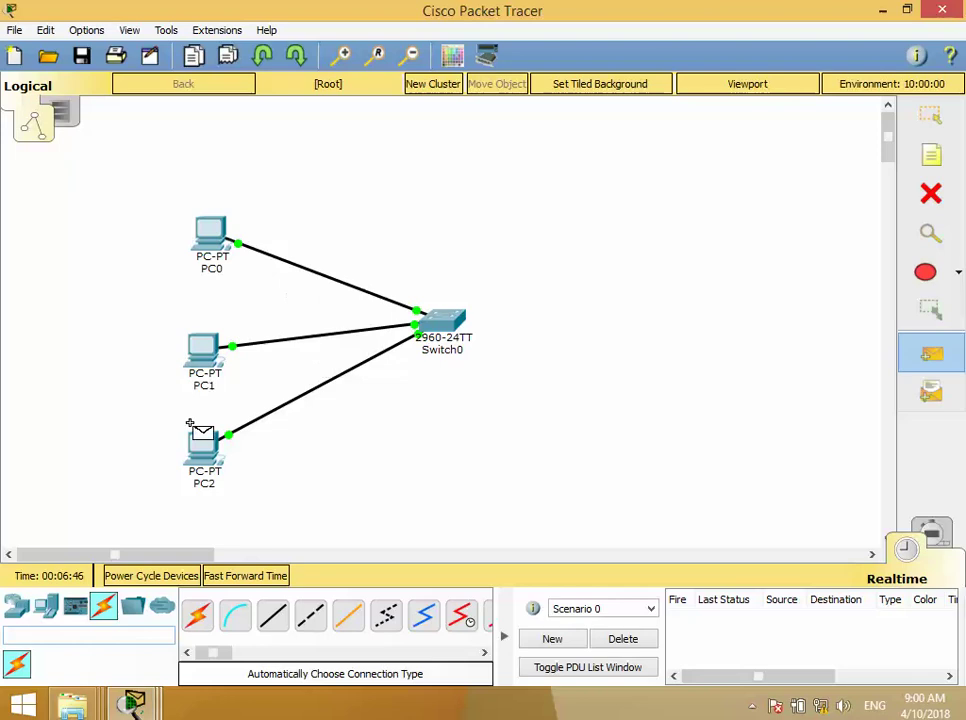
left_click(197, 432)
left_click(215, 242)
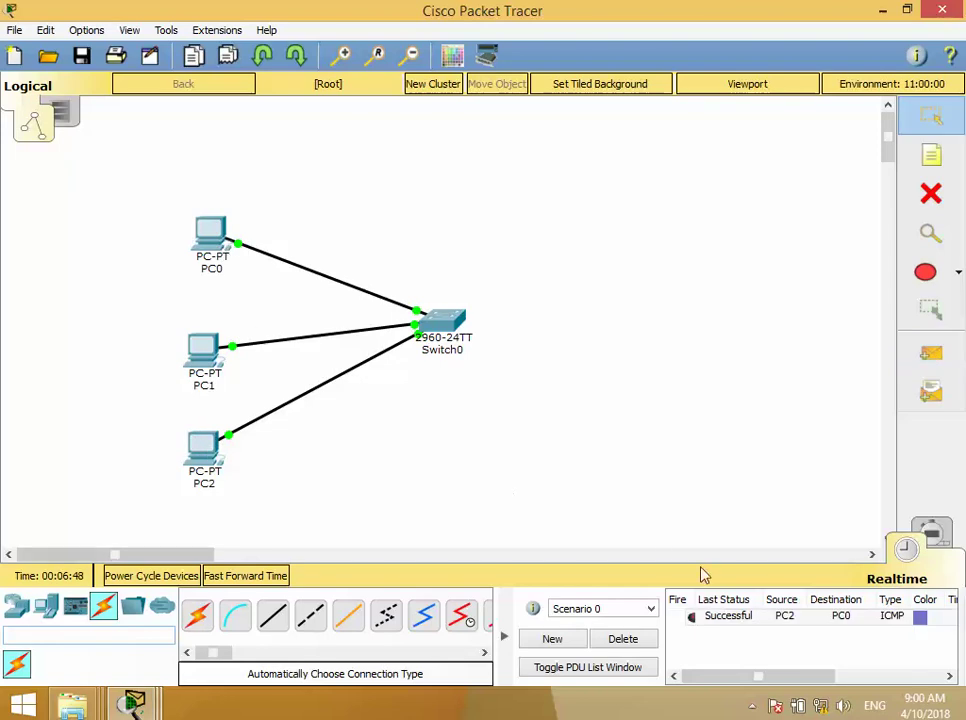
left_click(712, 617)
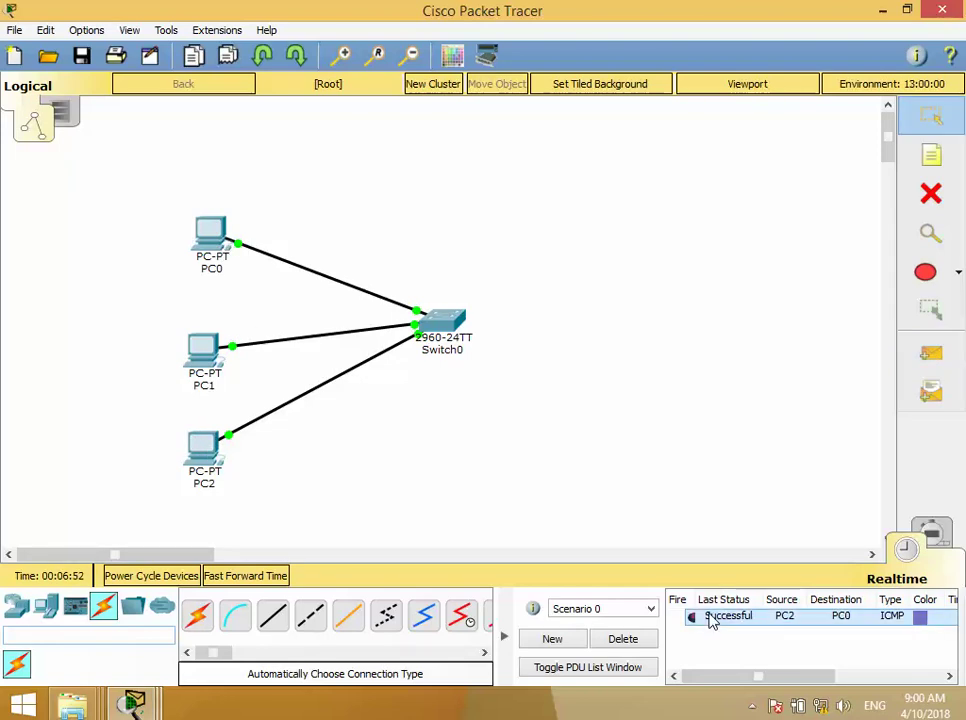
- Run the PC2-to-PC0 ping in Simulation mode, pausing to inspect the first ICMP event
left_click(935, 539)
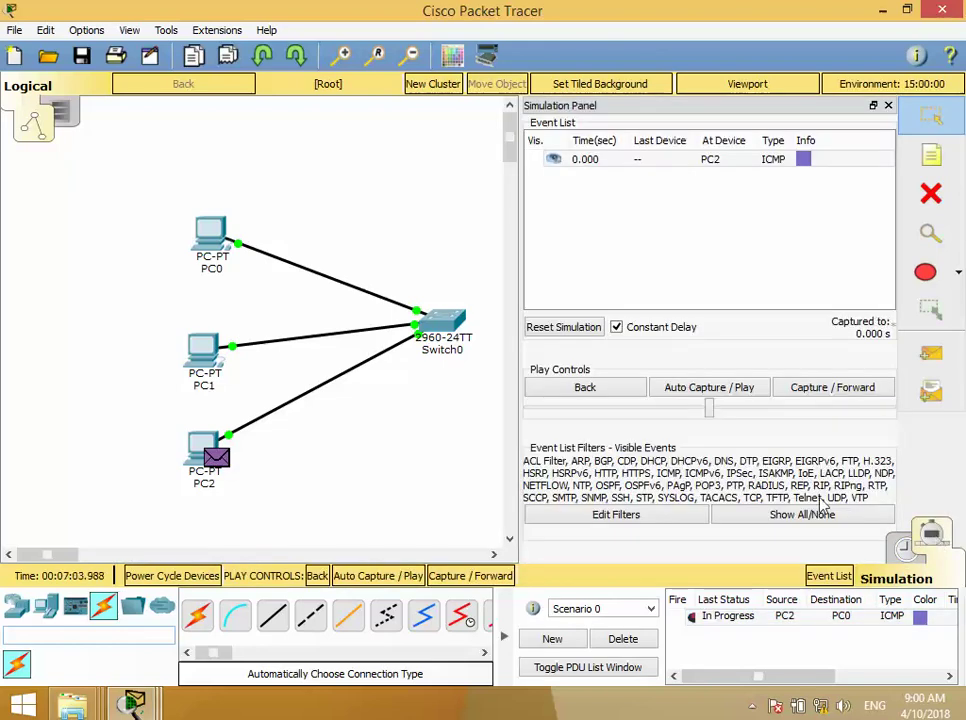
left_click(739, 389)
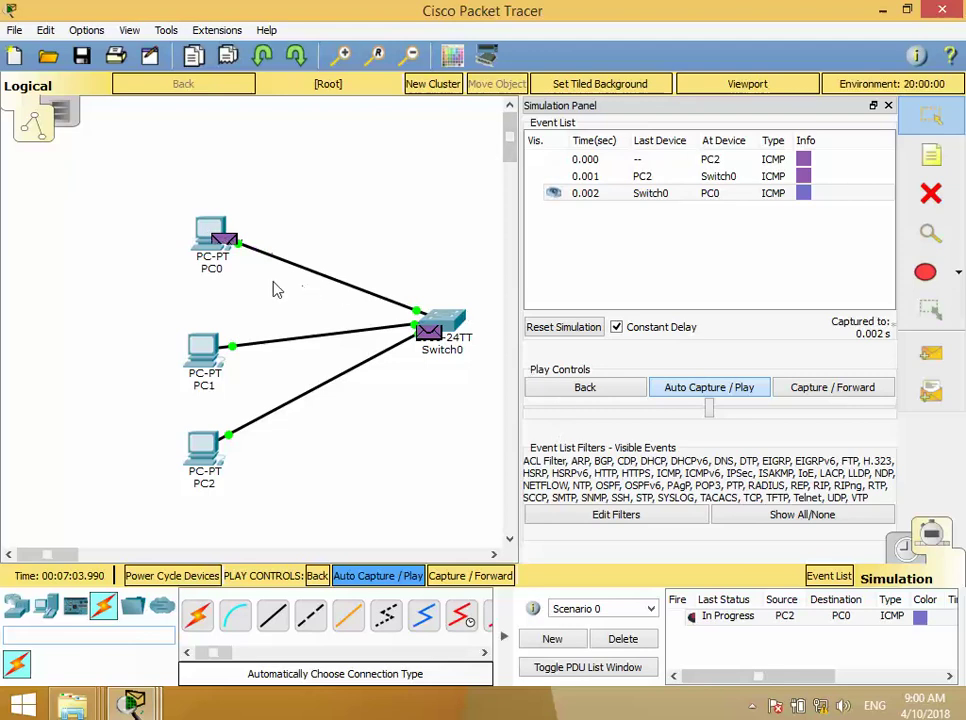
mouse_move(287, 263)
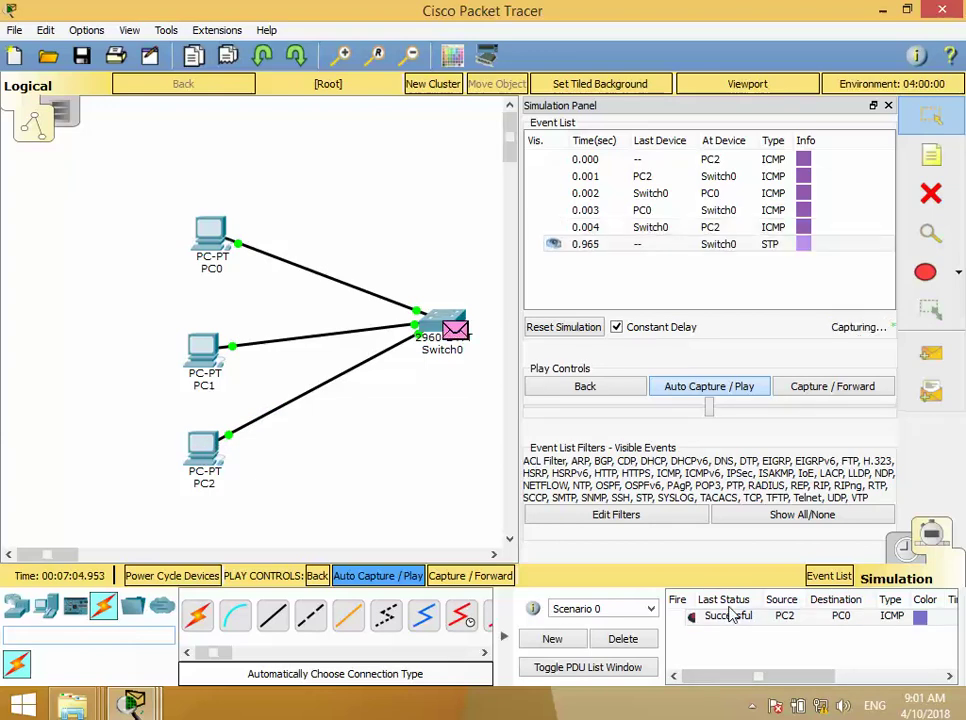
left_click(703, 392)
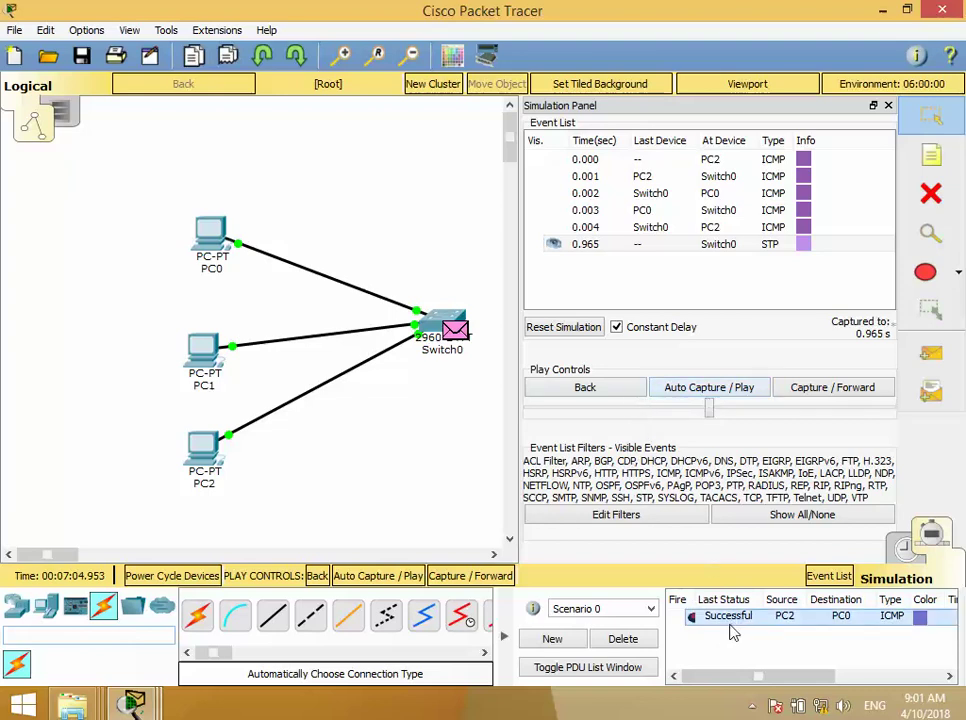
left_click(594, 163)
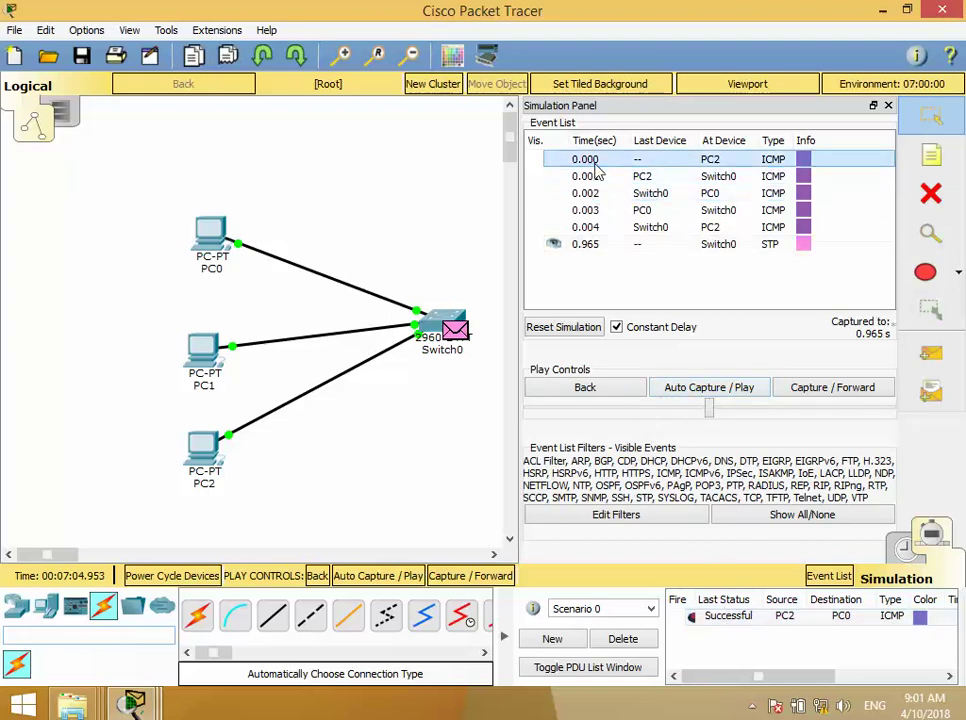
left_click(695, 390)
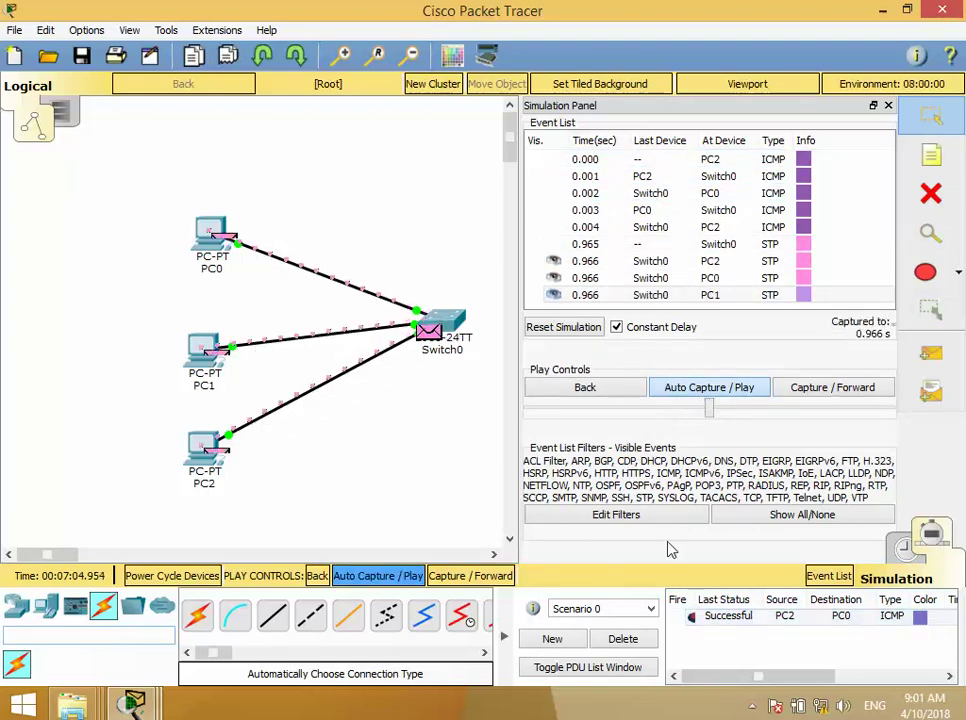
- Resend a PC2-to-PC0 ping in simulation, delete it after success, and return to Realtime
left_click(638, 640)
left_click(930, 356)
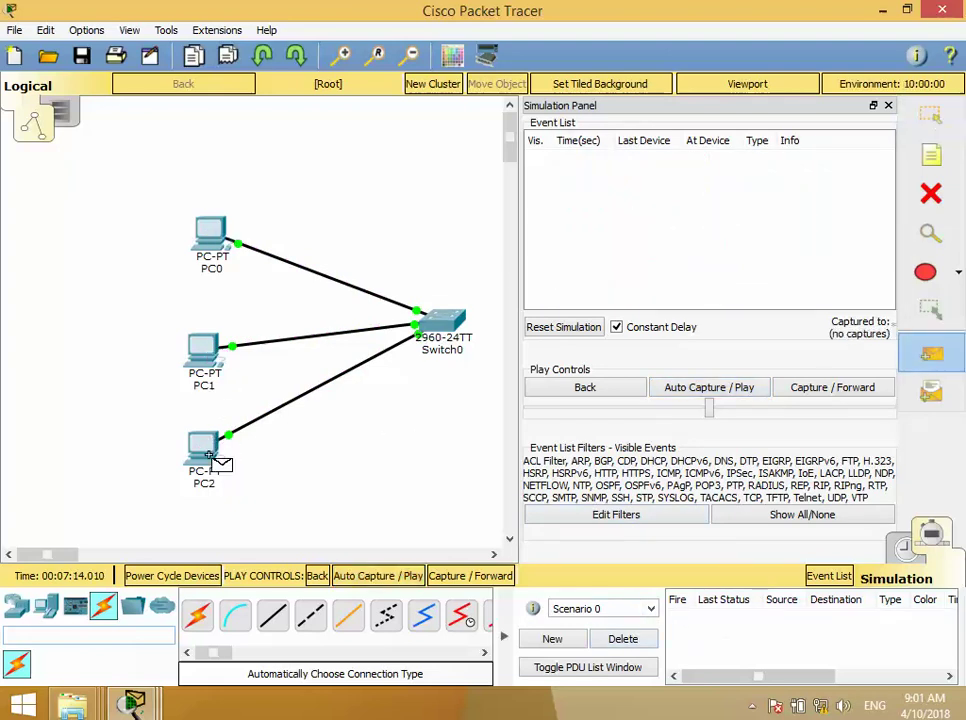
left_click(205, 450)
left_click(205, 235)
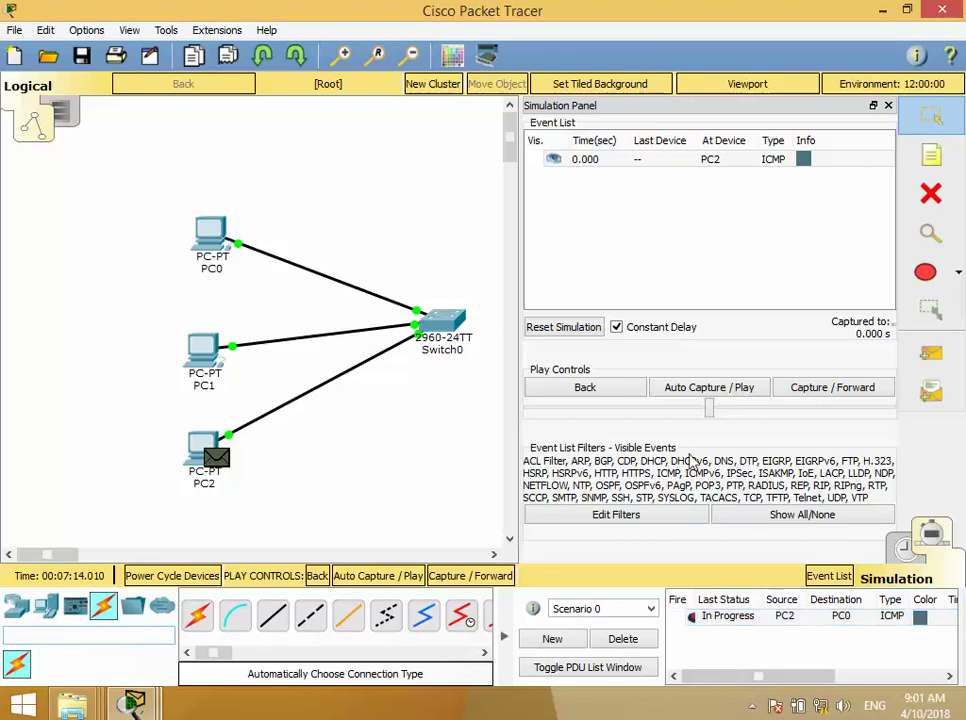
left_click(697, 392)
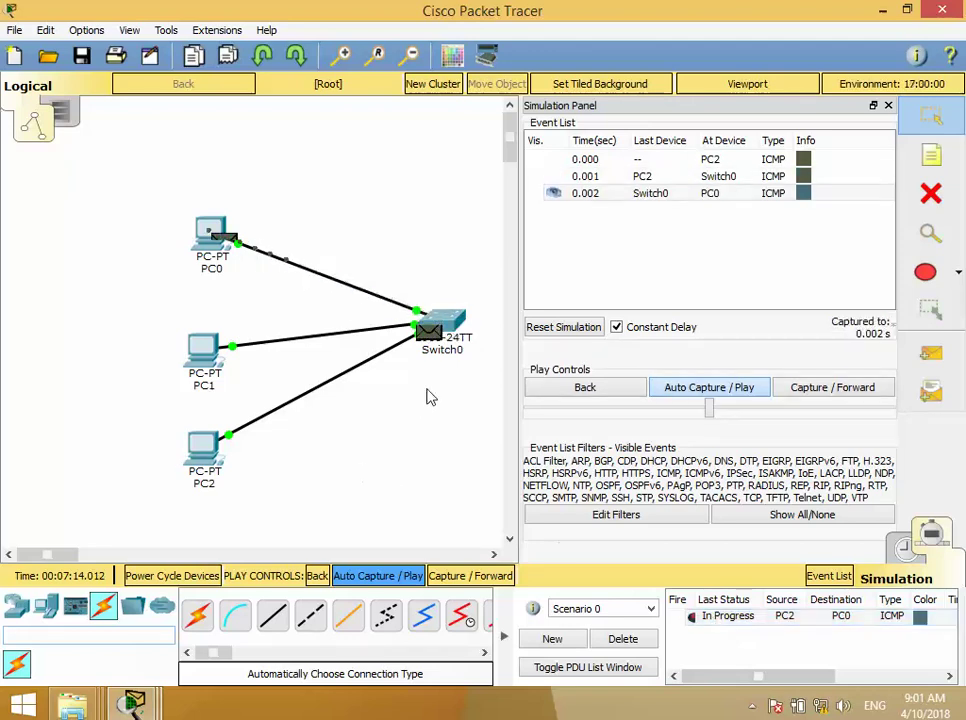
mouse_move(211, 245)
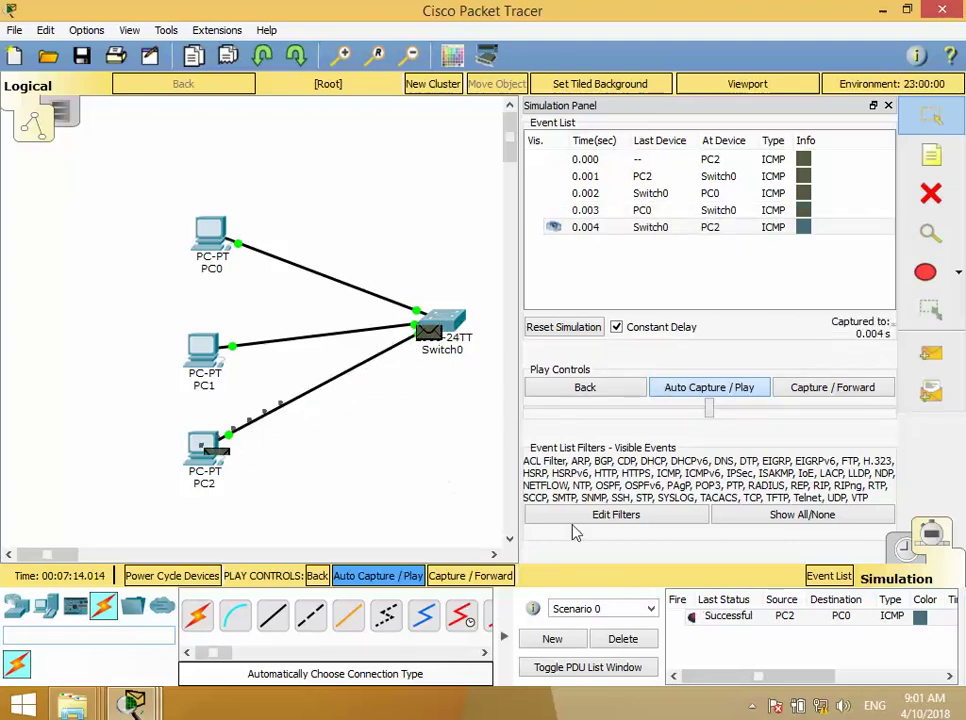
left_click(647, 642)
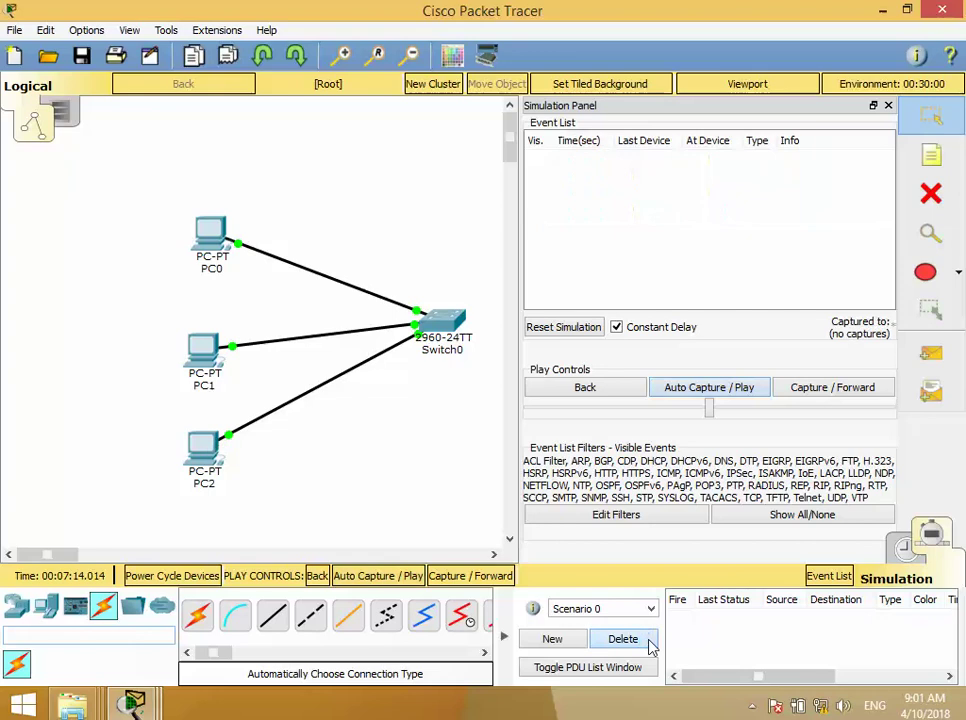
left_click(903, 548)
- Box-select the LAN devices and add a 'LAN Network' note above them
left_click_drag(539, 502, 108, 152)
left_click(931, 158)
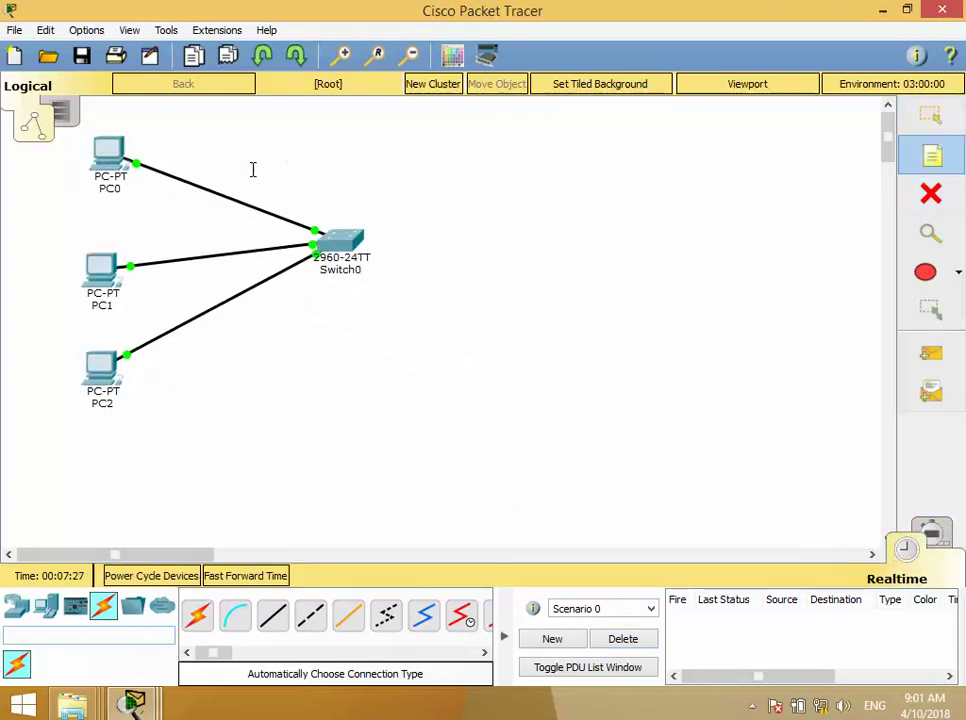
left_click(197, 163)
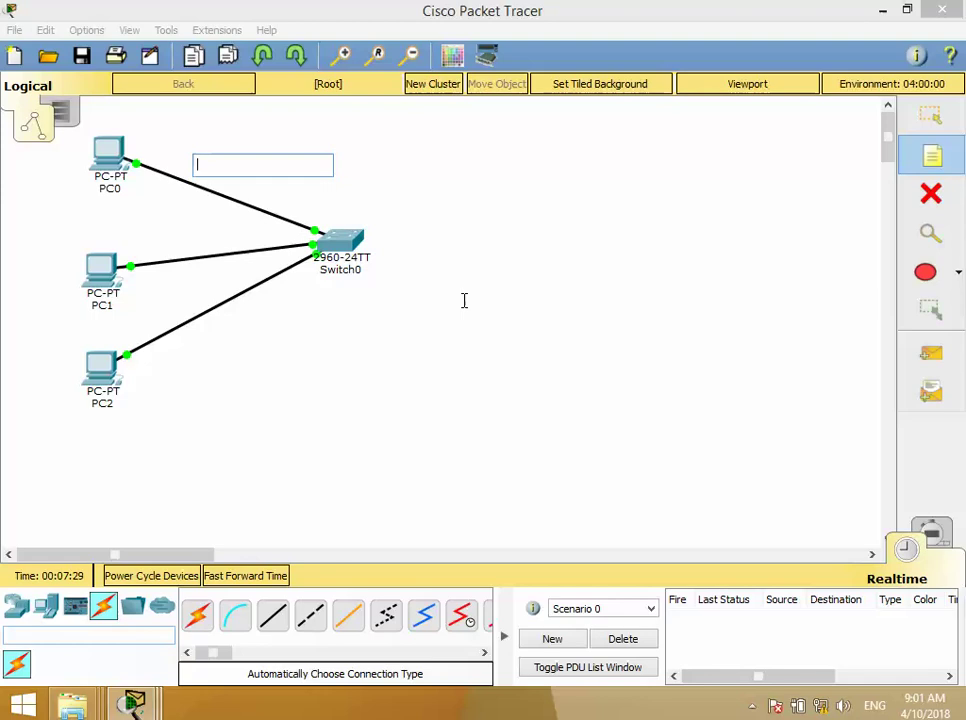
type("N")
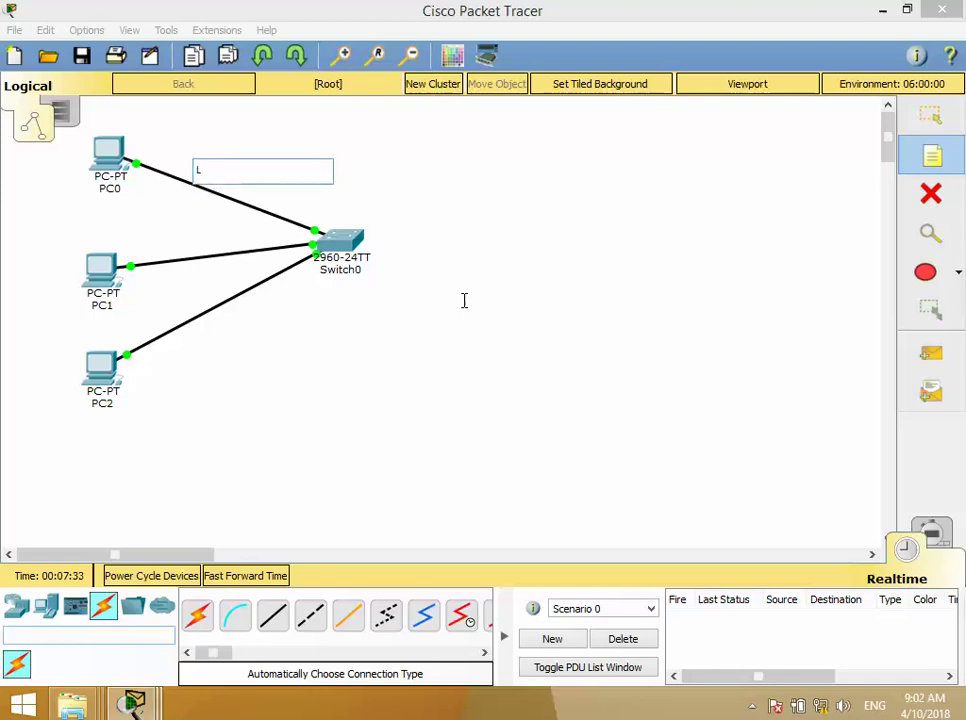
type("AN Network")
left_click(452, 302)
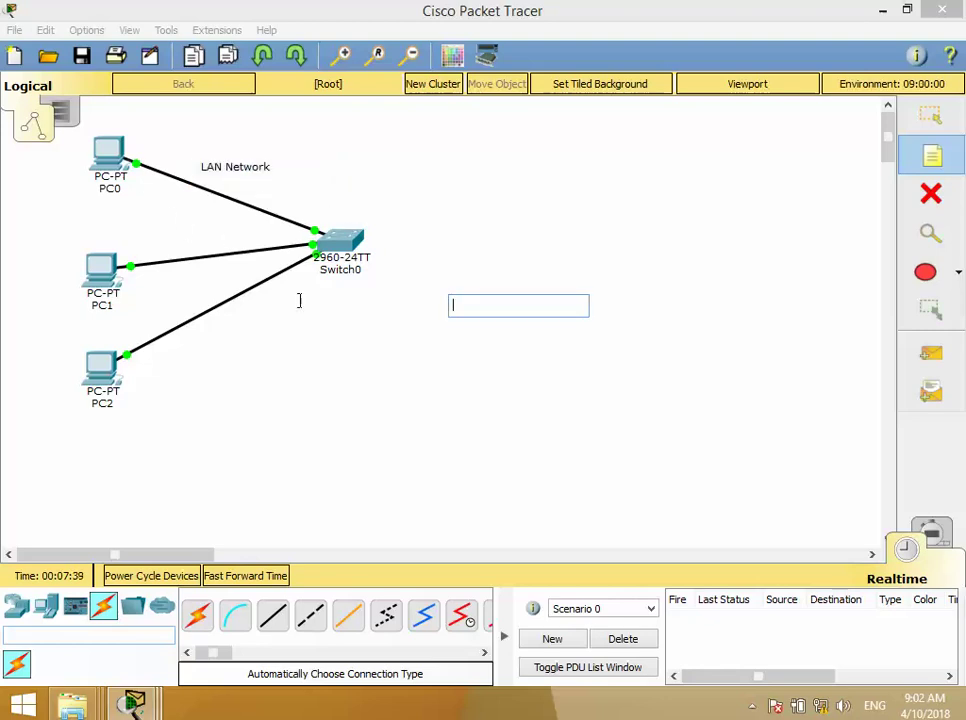
- Add a 'DHCP' note and place it under the LAN Network label
left_click(294, 170)
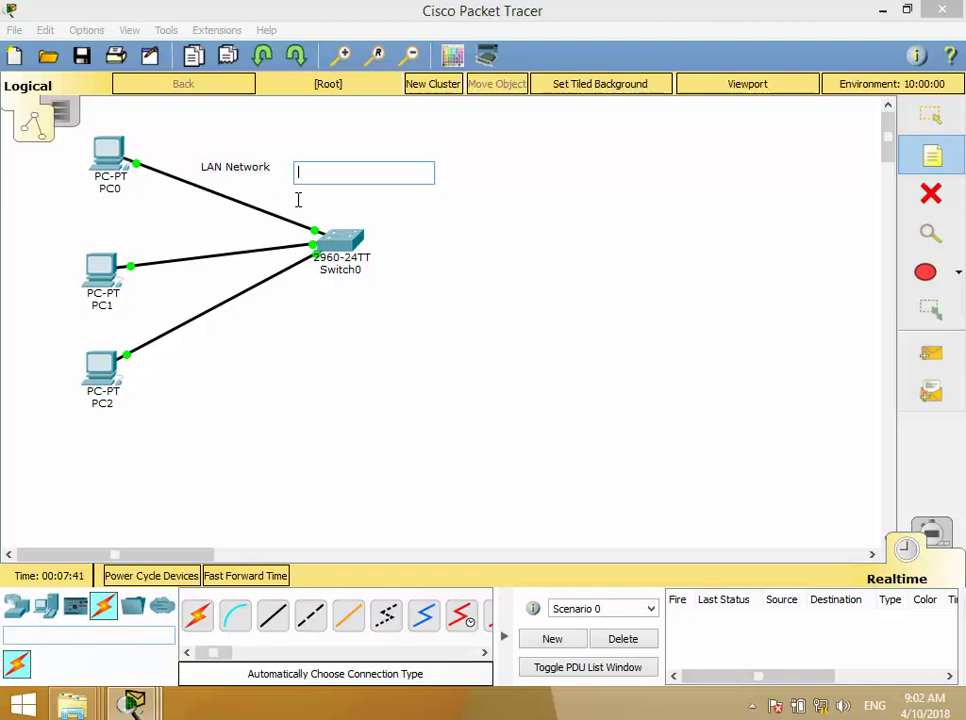
type("DHCP")
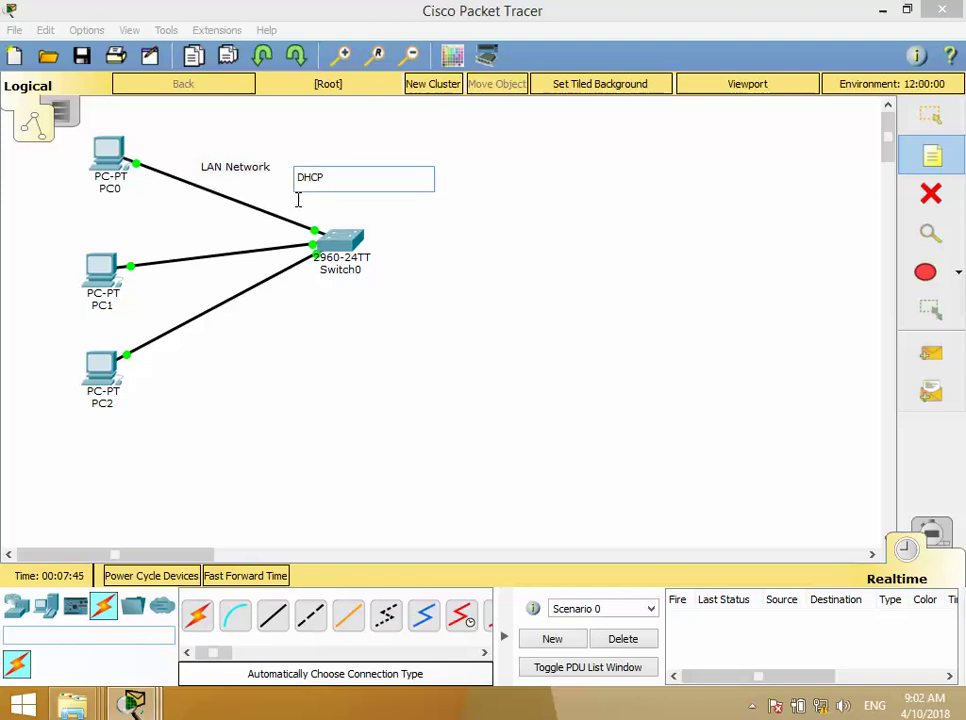
left_click(389, 228)
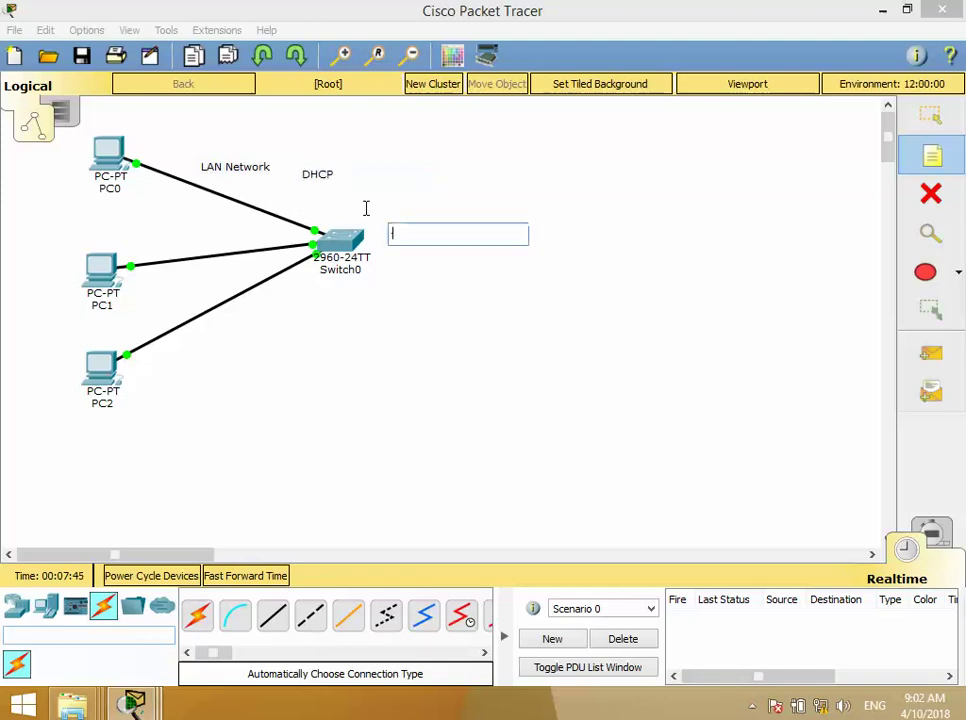
key("Escape")
left_click_drag(314, 170, 241, 179)
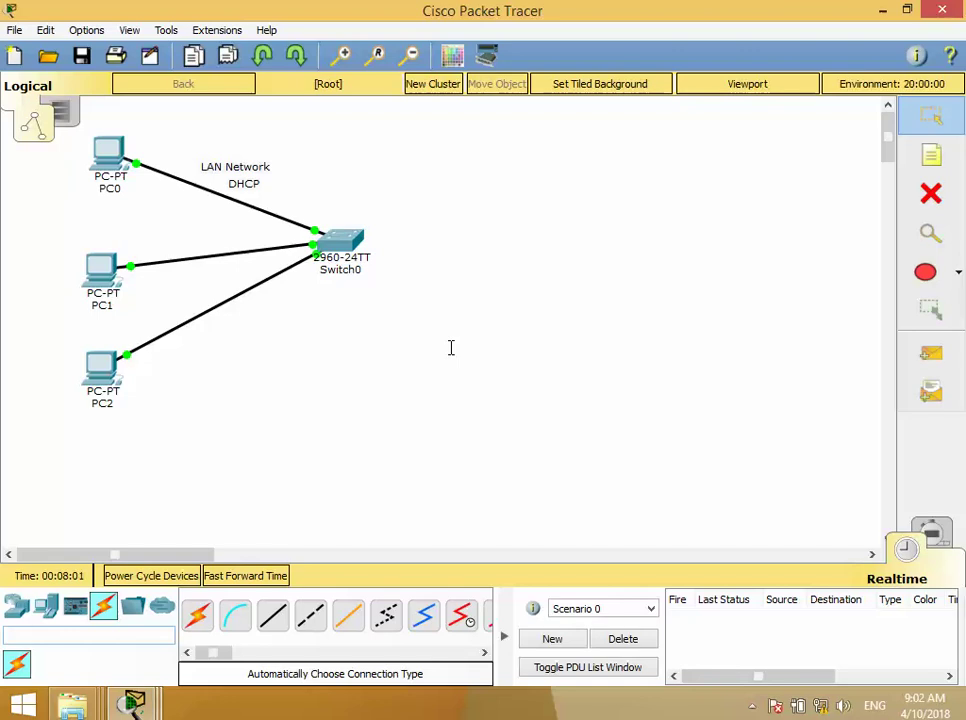
scroll(505, 345, "down", 1)
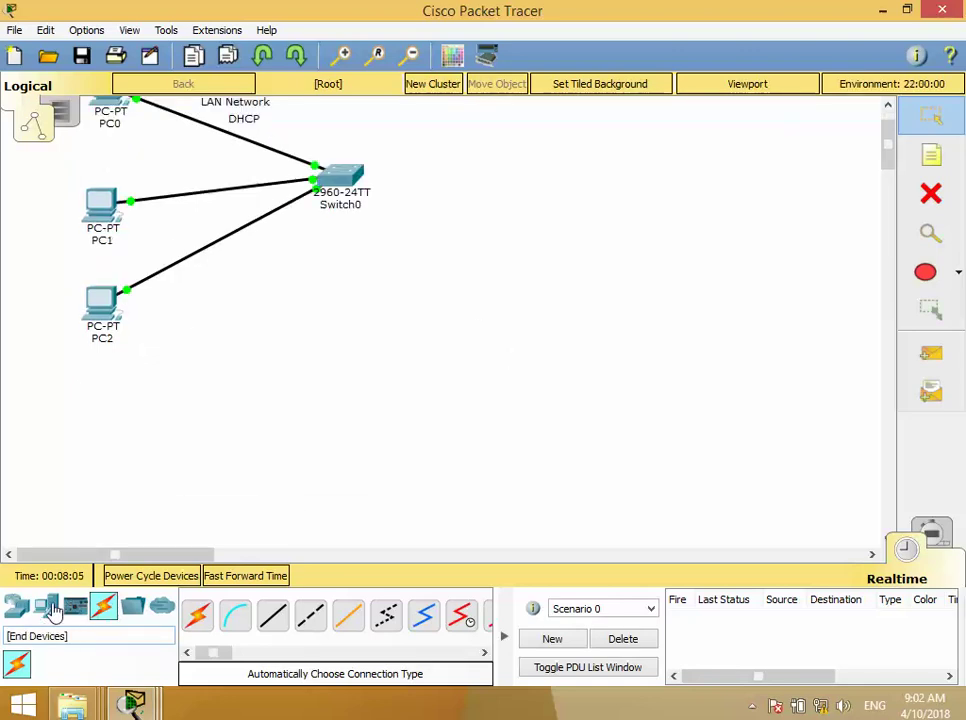
- Place four PC-PT devices, PC3 and PC4 on the left, PC5 and PC6 on the right
left_click_drag(52, 610, 246, 371)
left_click_drag(45, 606, 246, 470)
left_click_drag(47, 608, 763, 388)
left_click_drag(56, 610, 774, 482)
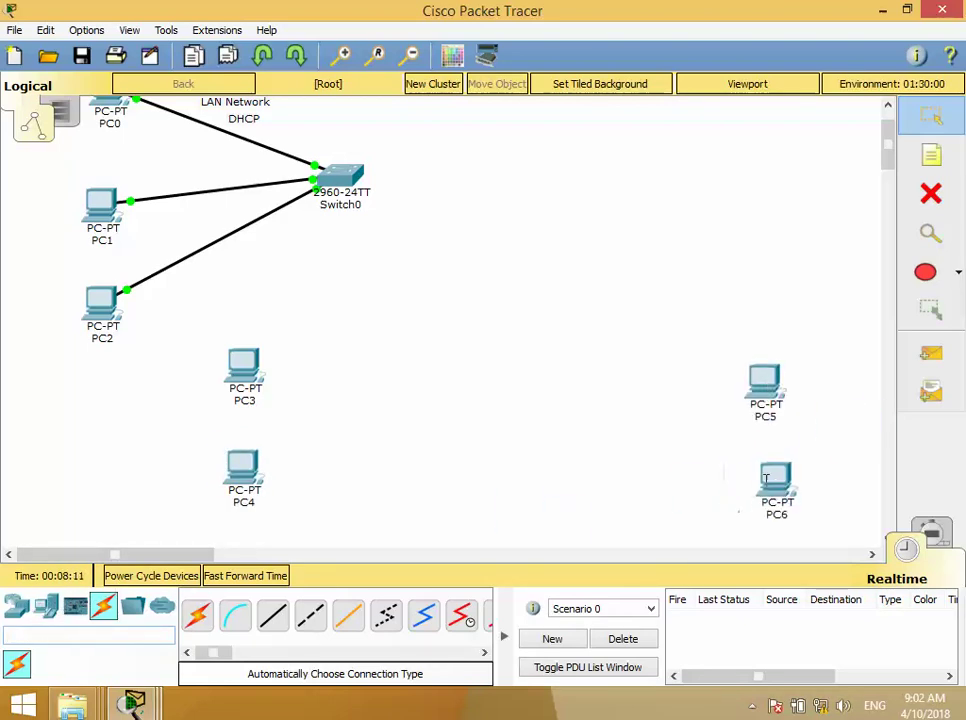
- Add two 2960 switches and a 1941 router between them, raising the router above
left_click(16, 606)
left_click_drag(44, 677, 389, 431)
left_click_drag(40, 665, 624, 444)
left_click_drag(197, 615, 500, 438)
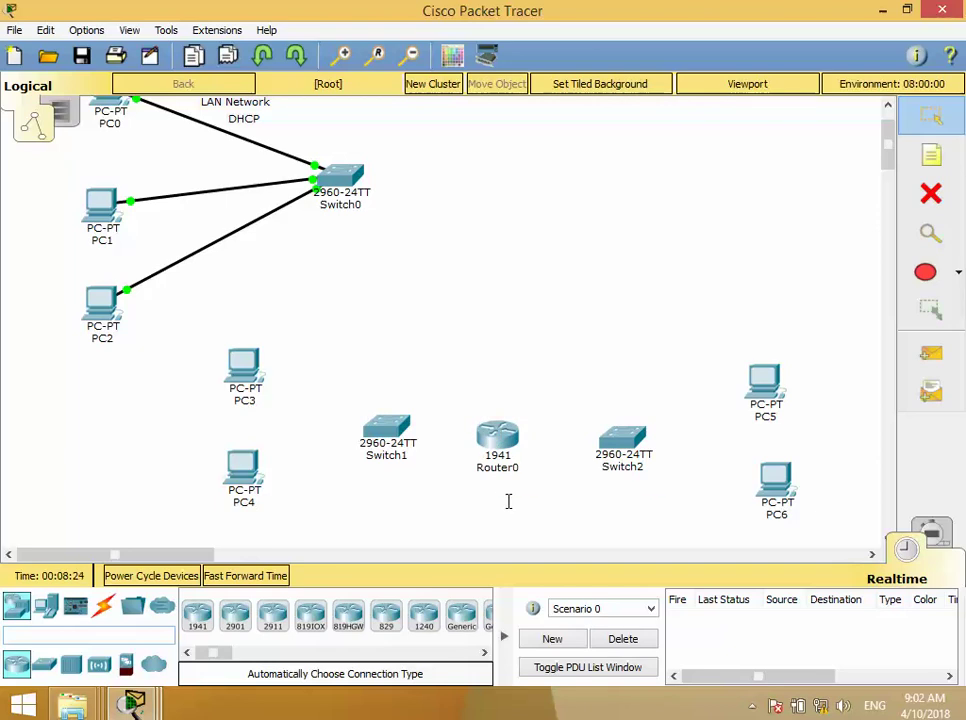
left_click_drag(497, 437, 504, 370)
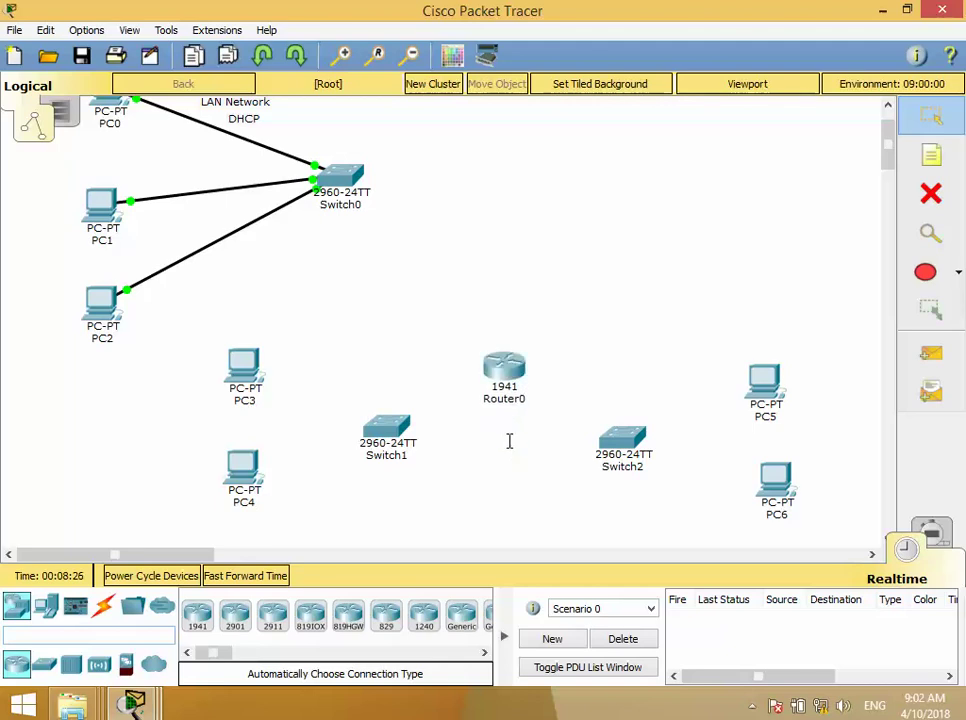
left_click(103, 606)
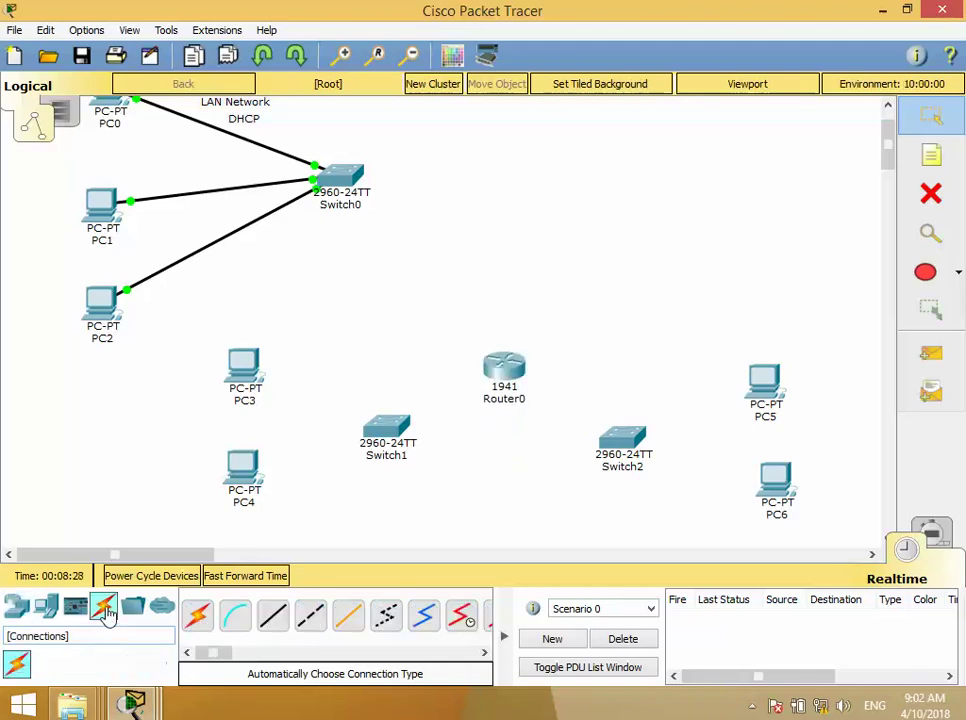
left_click(197, 615)
left_click(244, 380)
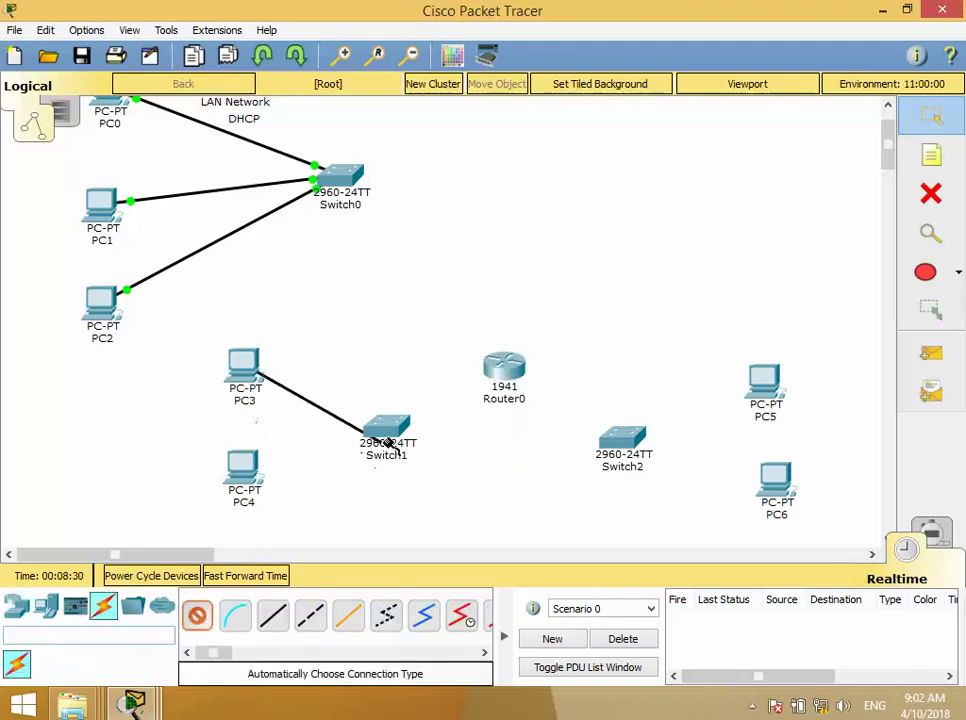
left_click(388, 440)
left_click(255, 468)
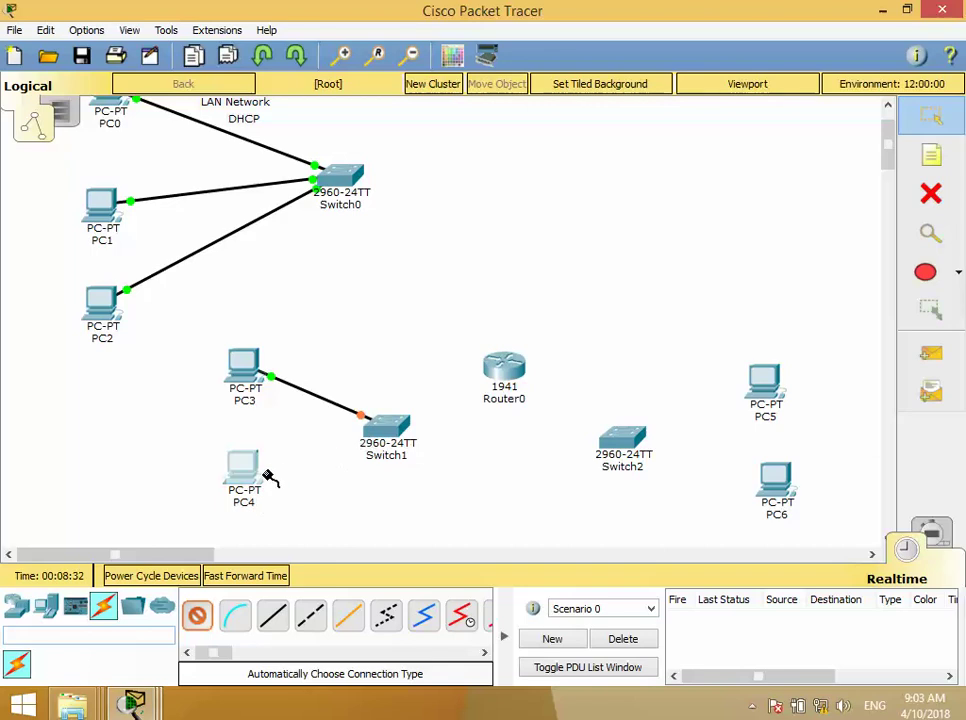
left_click(362, 442)
left_click(197, 615)
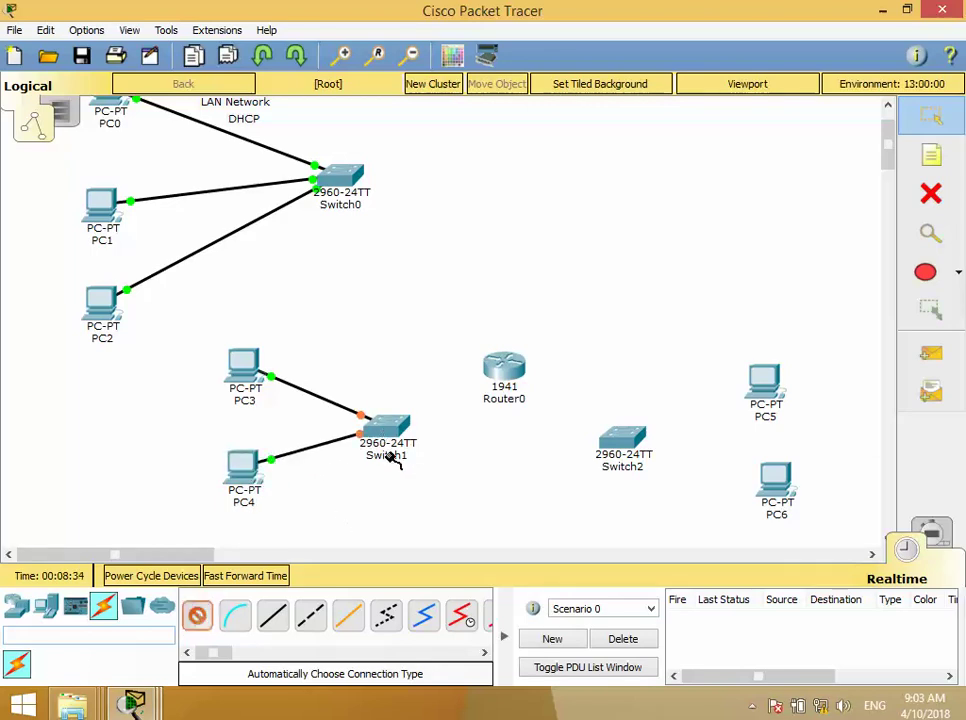
left_click(392, 445)
left_click(502, 372)
left_click(197, 615)
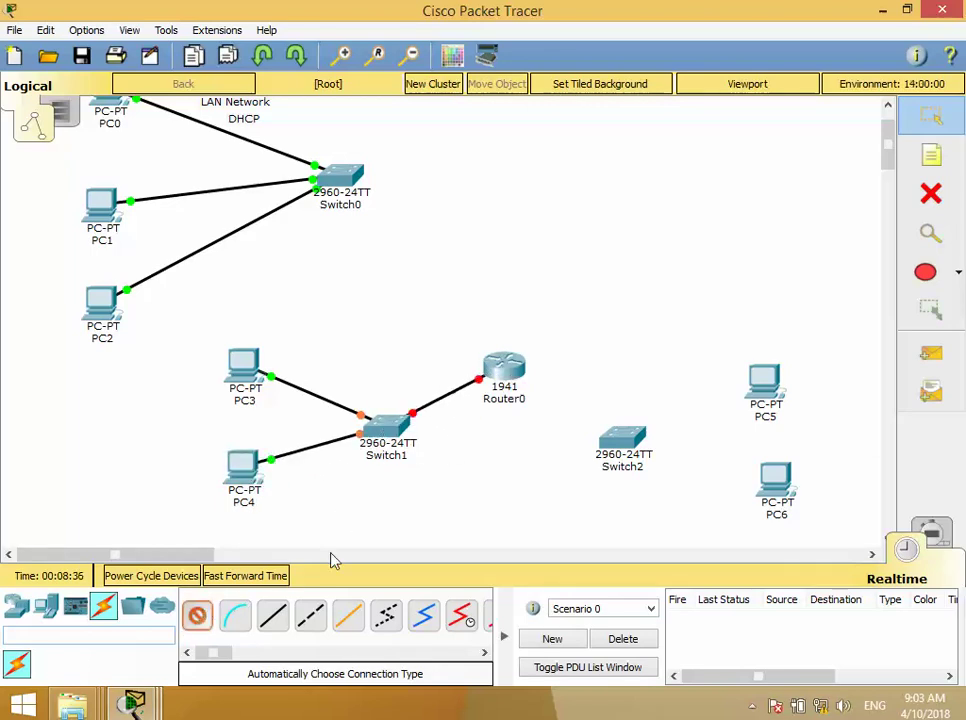
left_click(500, 376)
left_click(615, 442)
left_click(197, 615)
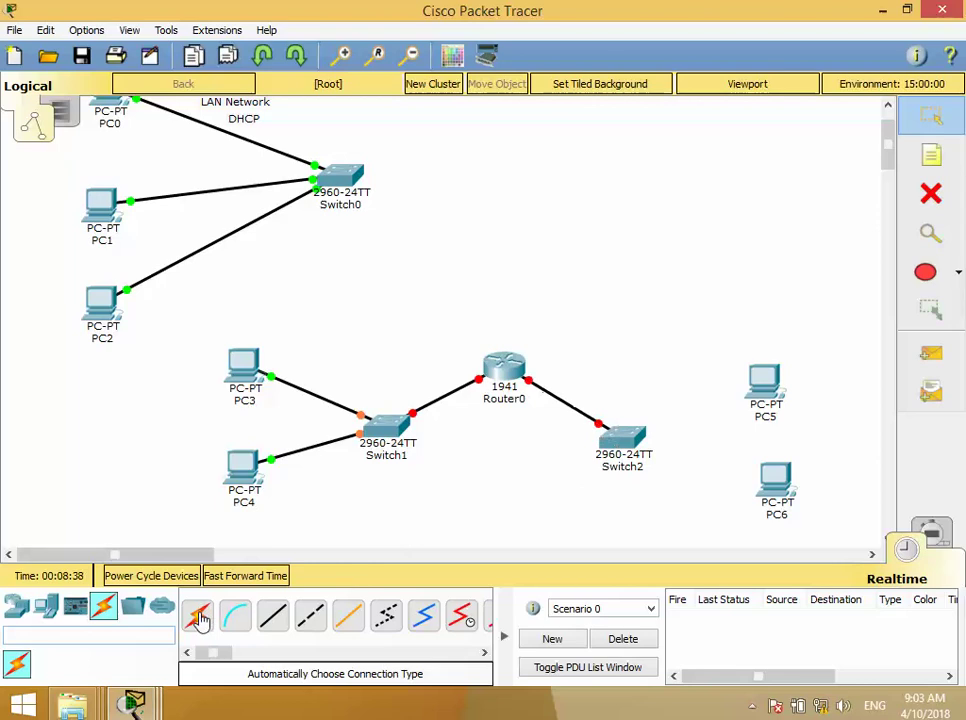
left_click(620, 440)
left_click(762, 388)
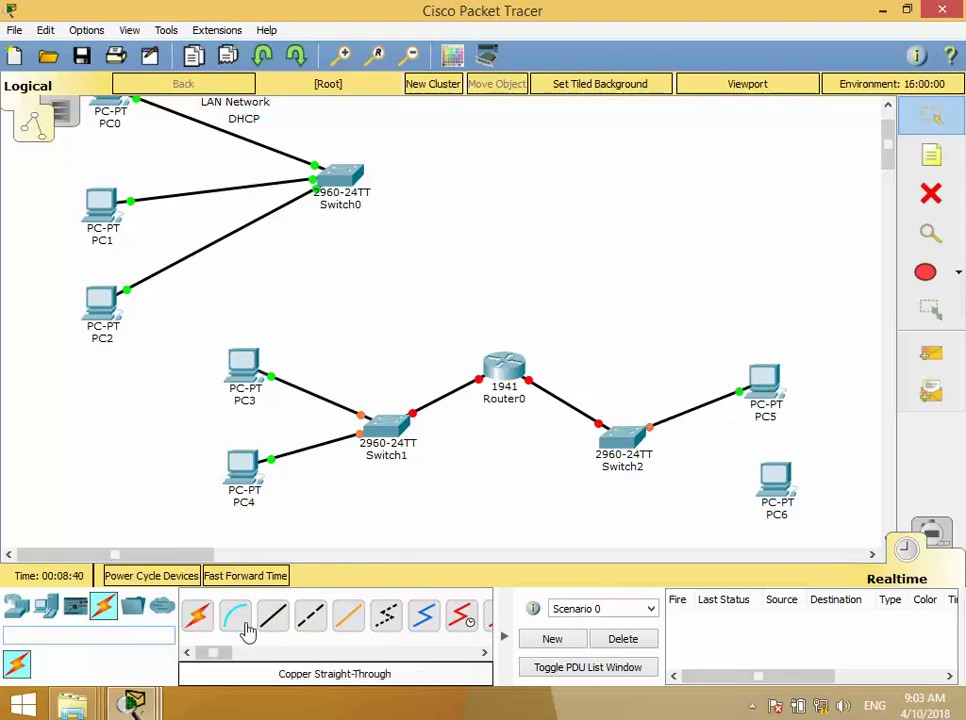
left_click(197, 615)
left_click(650, 455)
left_click(776, 482)
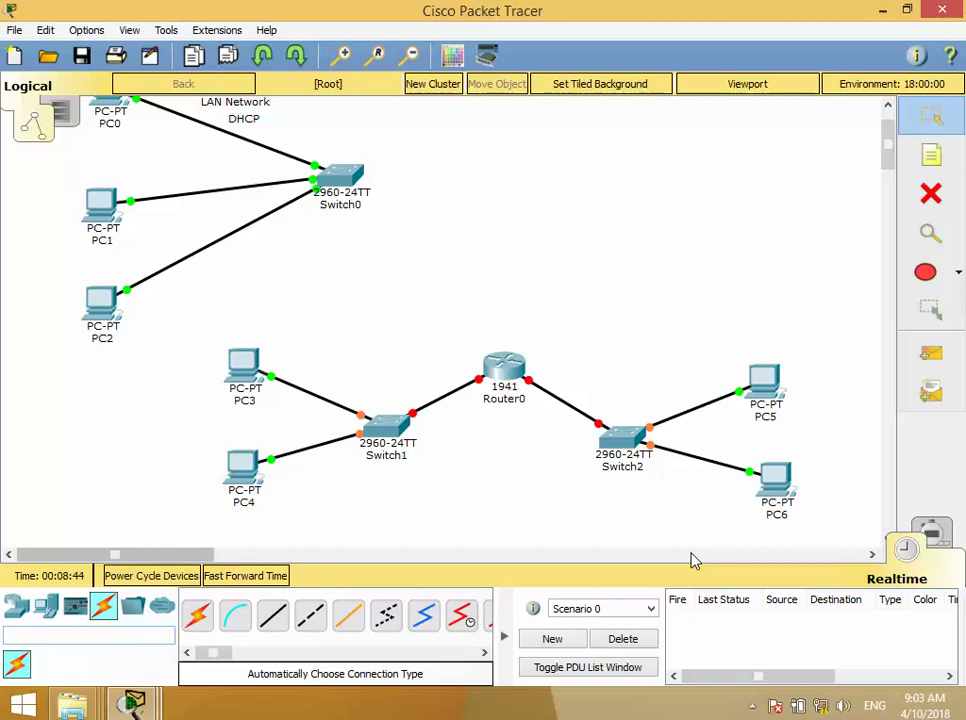
left_click(752, 705)
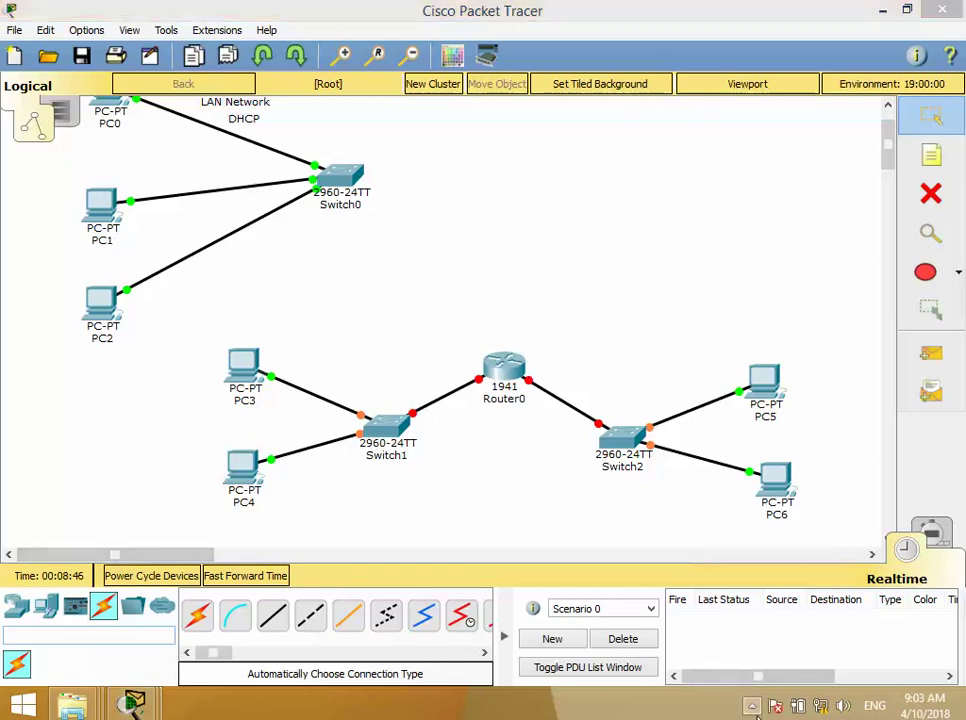
left_click(752, 705)
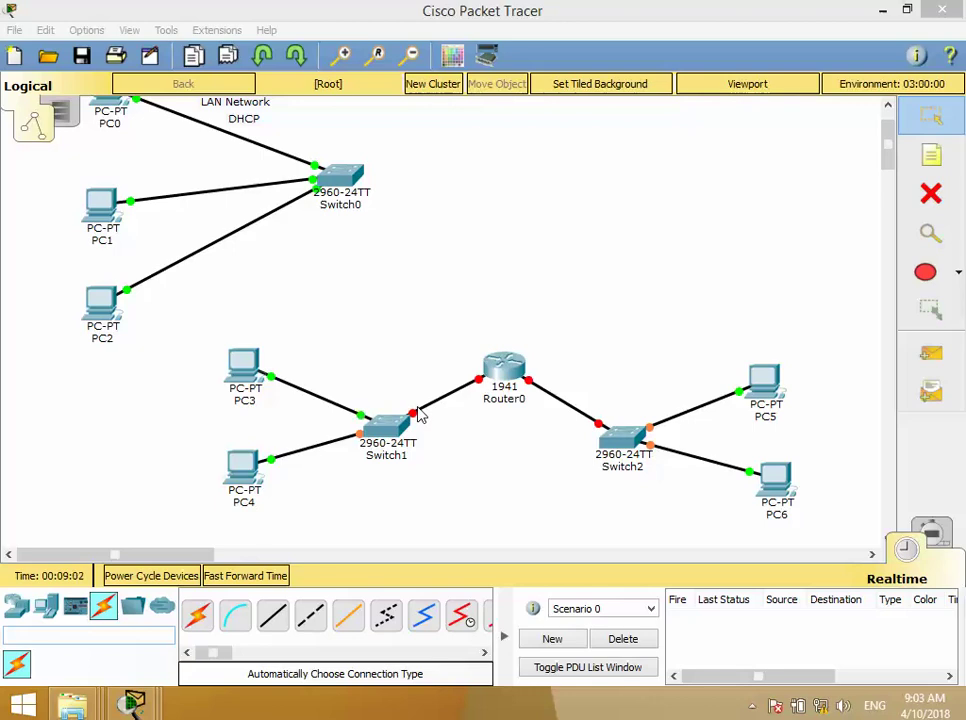
- Give PC3 static IP 192.168.1.10 with mask 255.255.255.0
left_click(245, 370)
left_click(318, 171)
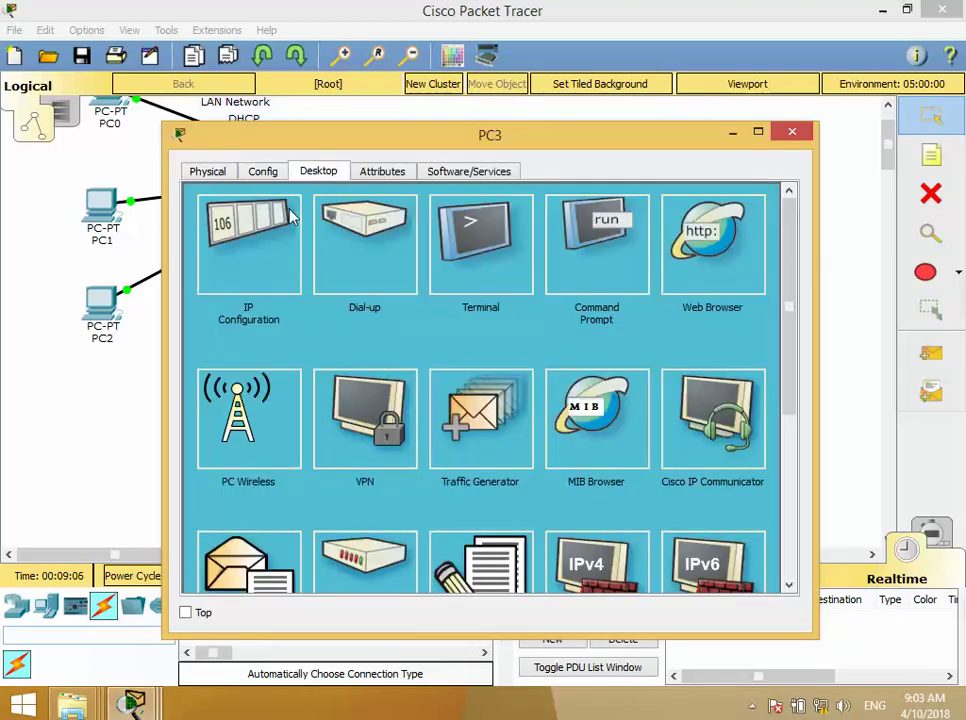
left_click(296, 268)
left_click(418, 279)
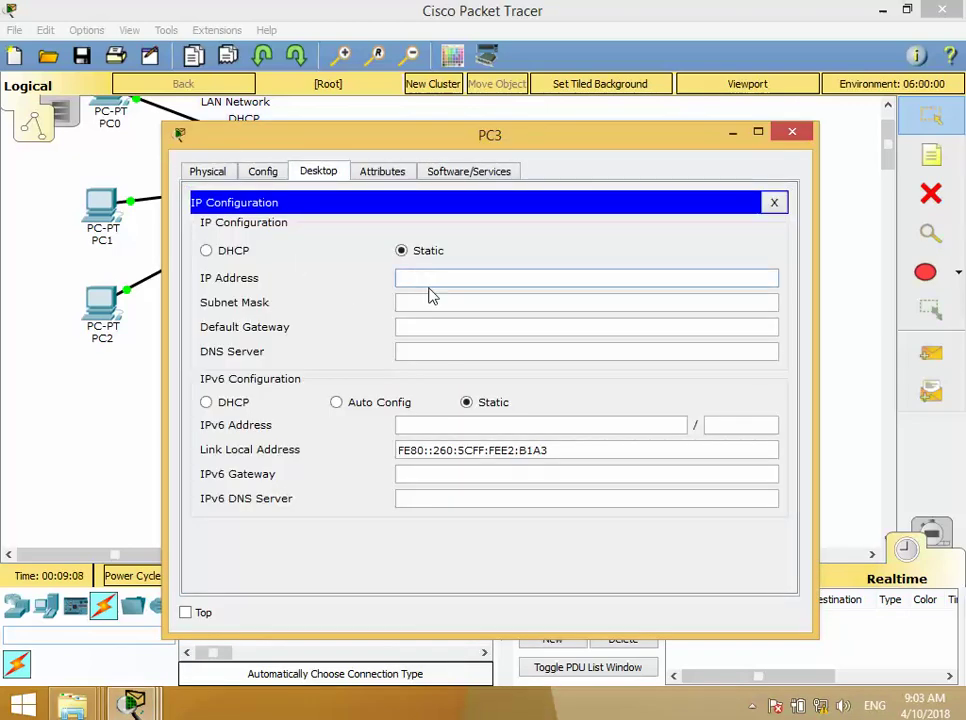
type("192.168.1.10")
left_click(438, 302)
left_click_drag(490, 279, 358, 282)
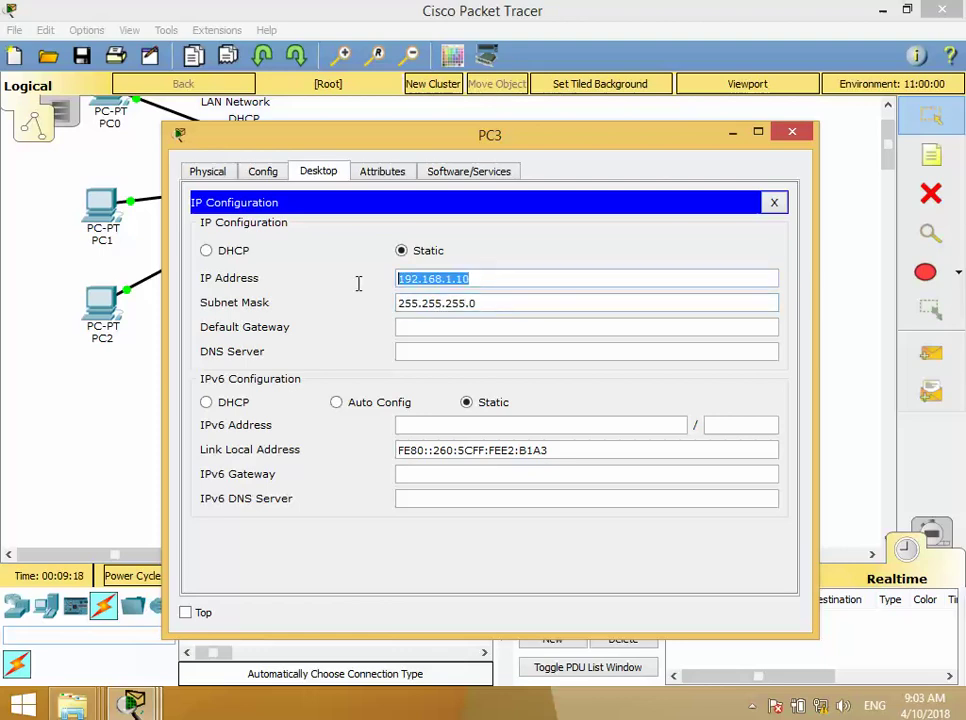
left_click(792, 132)
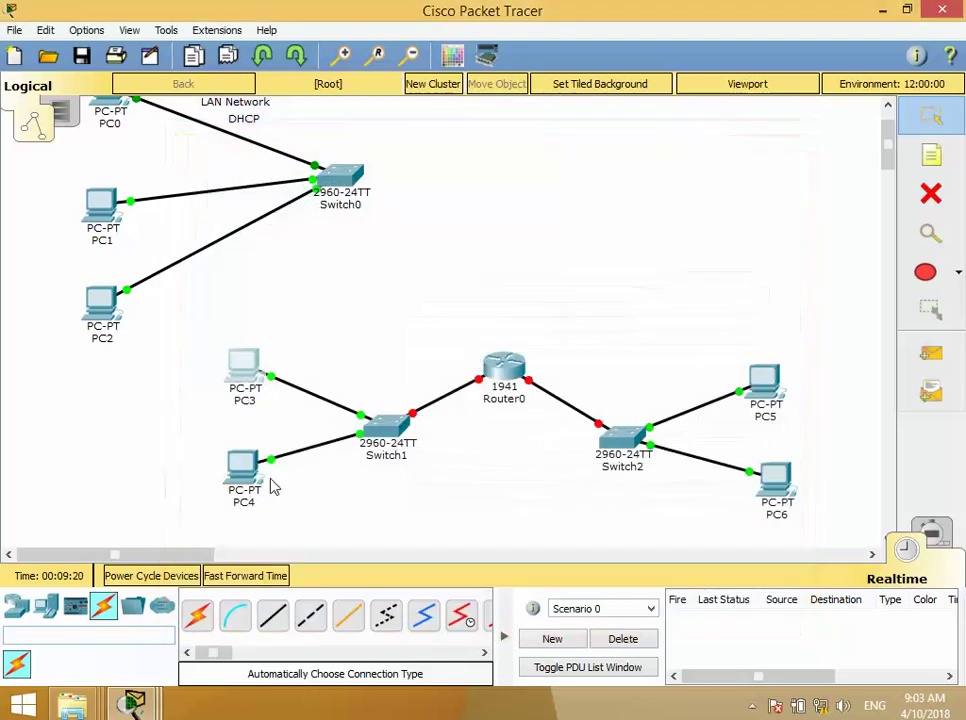
- Give PC4 static IP 192.168.1.11 with mask 255.255.255.0
left_click(244, 468)
left_click(318, 171)
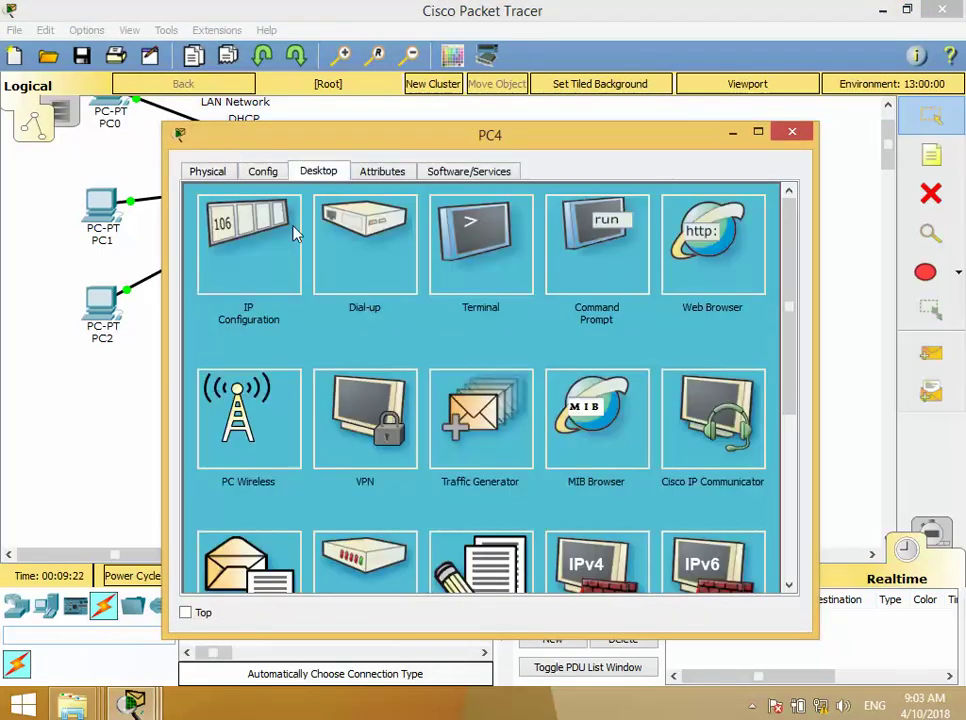
left_click(292, 233)
left_click(399, 278)
type("192")
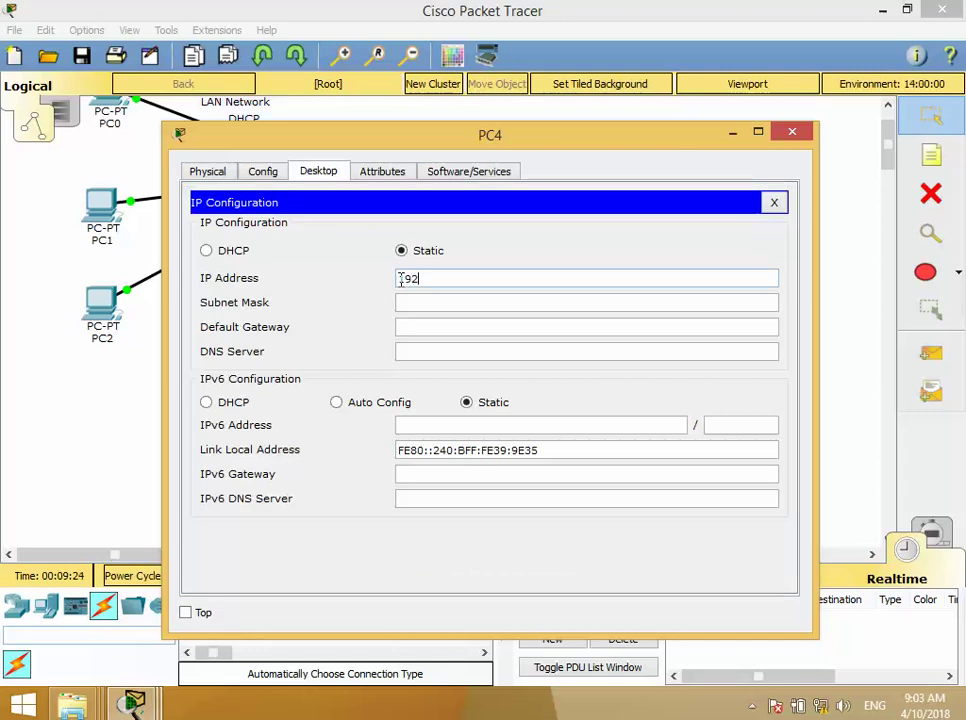
type(".168.1.11")
left_click_drag(511, 278, 325, 287)
key("ctrl+c")
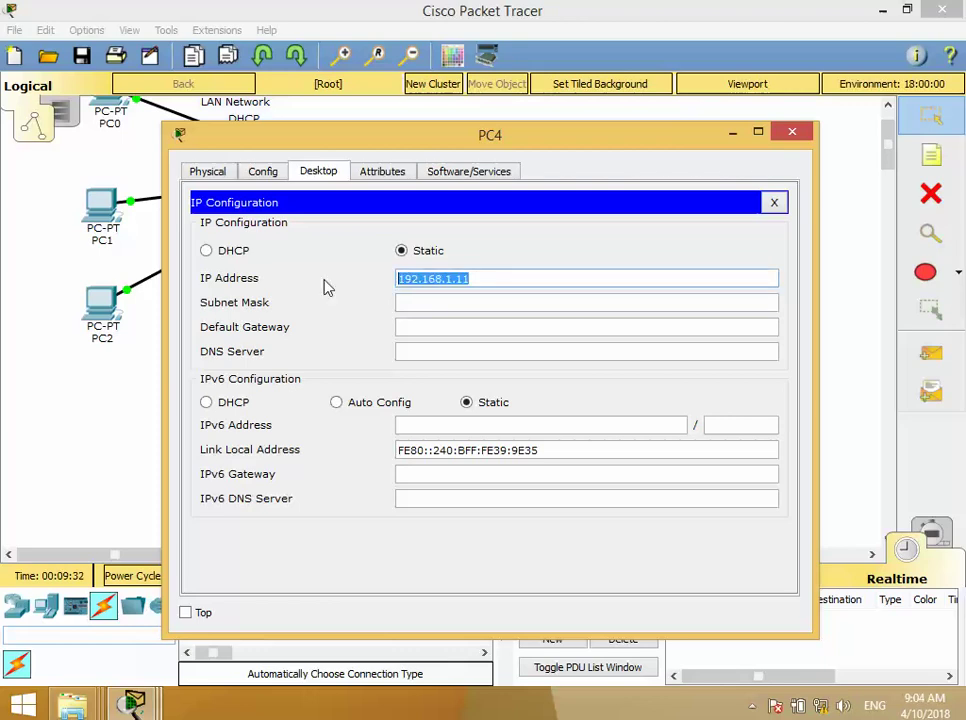
key("Tab")
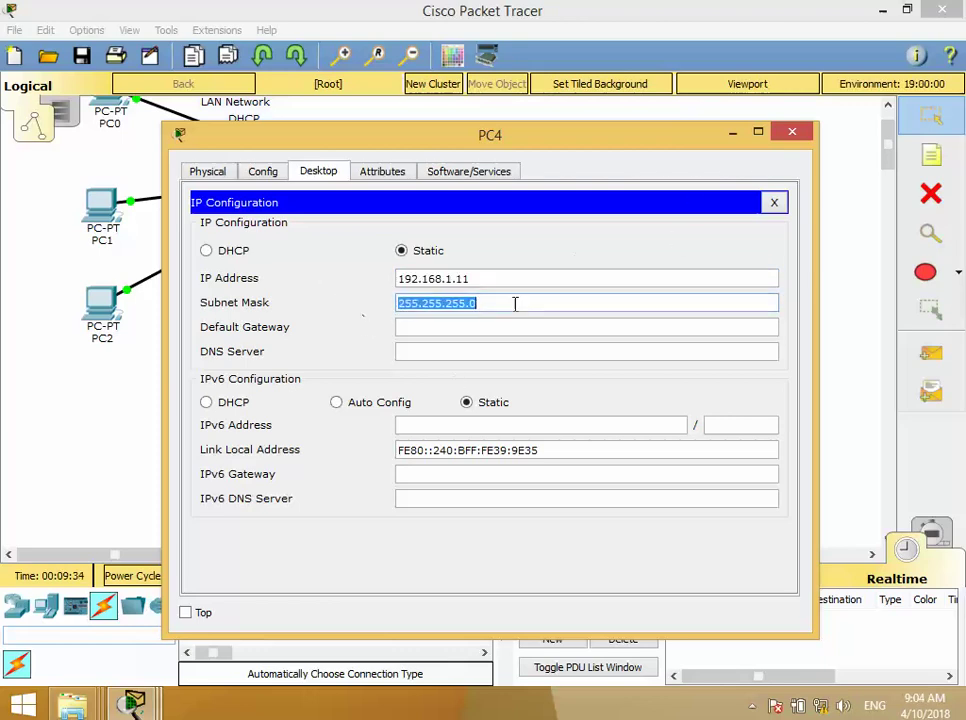
key("Tab")
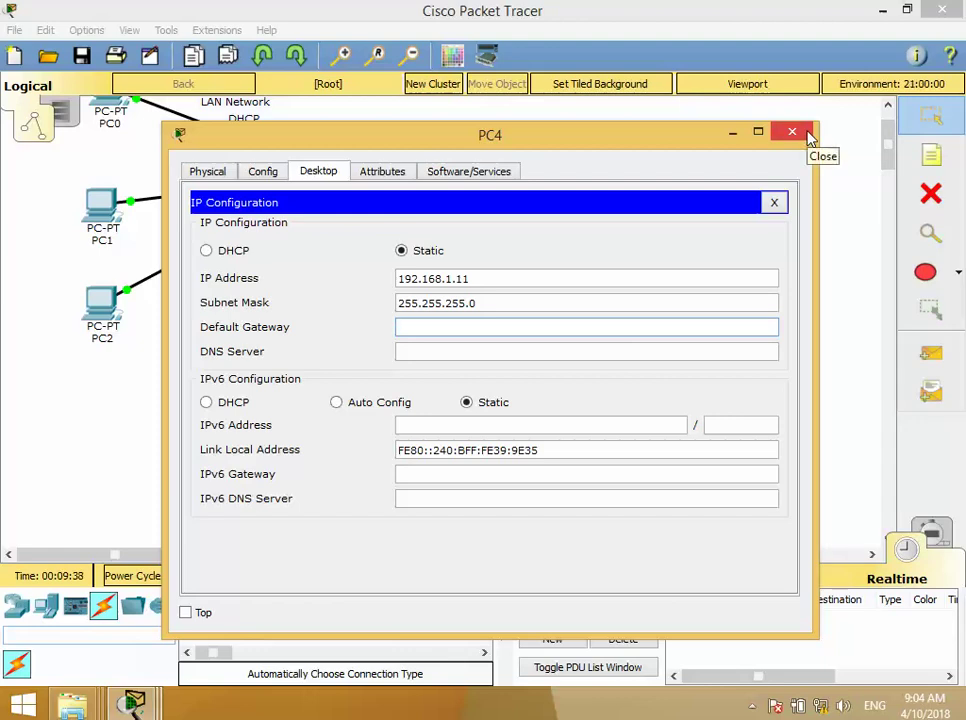
left_click(792, 132)
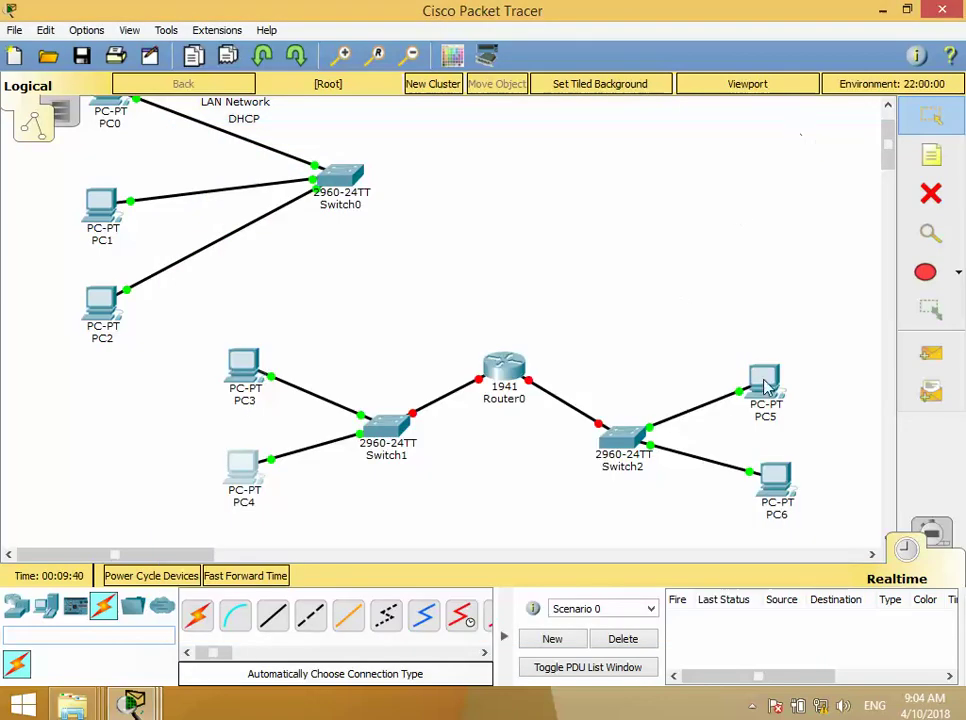
- Give PC5 static IP 192.168.2.10 with mask 255.255.255.0
left_click(762, 378)
left_click(318, 172)
left_click(255, 262)
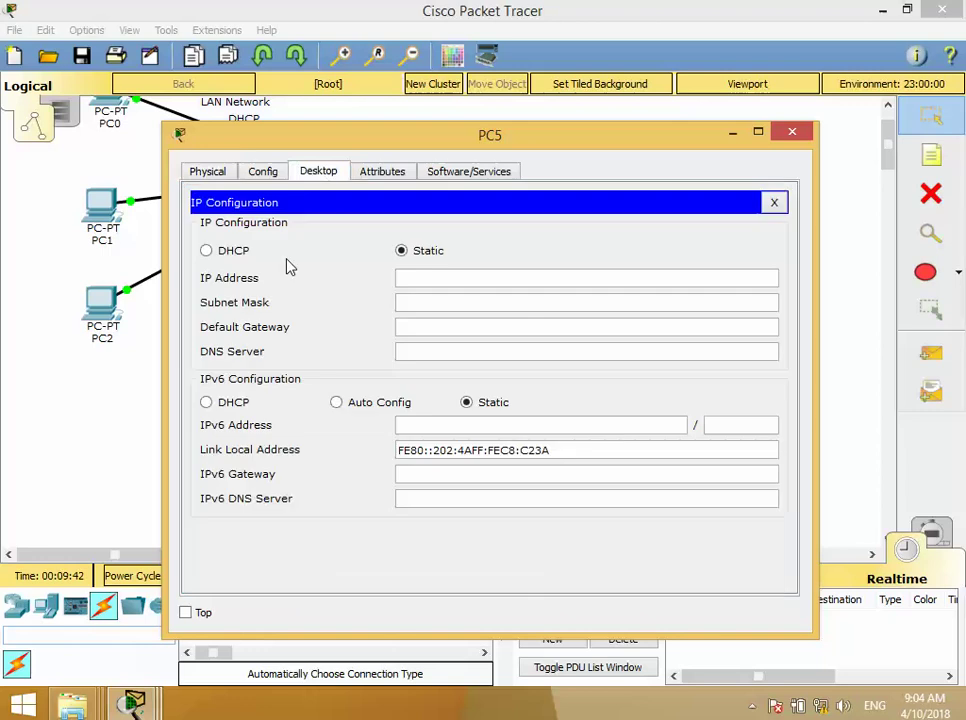
left_click(520, 280)
key("ctrl+v")
key("BackSpace")
key("BackSpace")
key("BackSpace")
key("BackSpace")
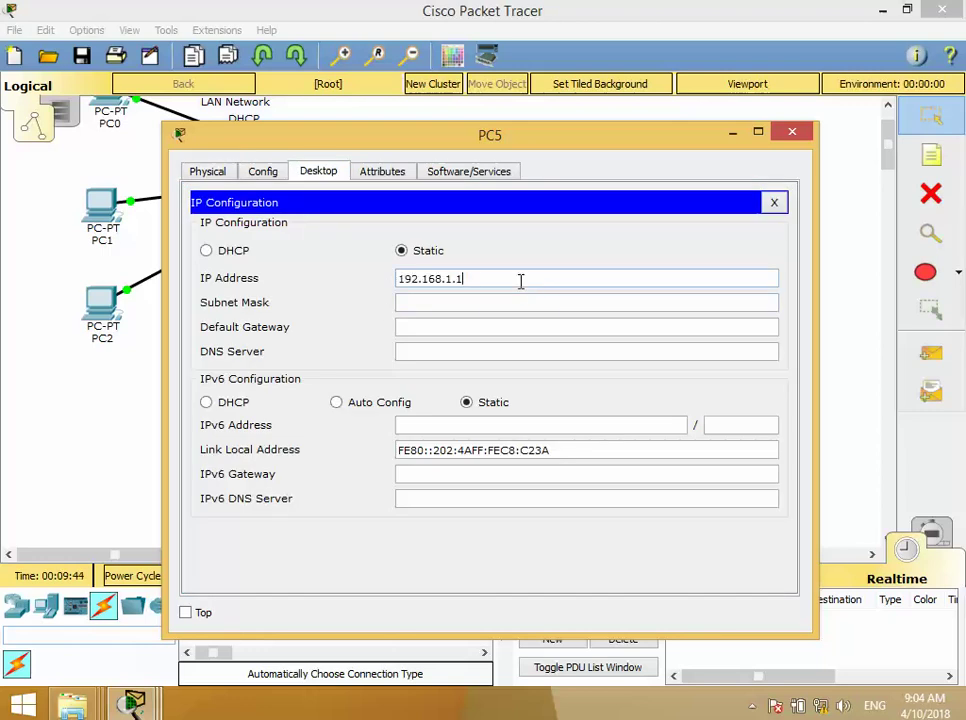
type(".2.1")
key("Tab")
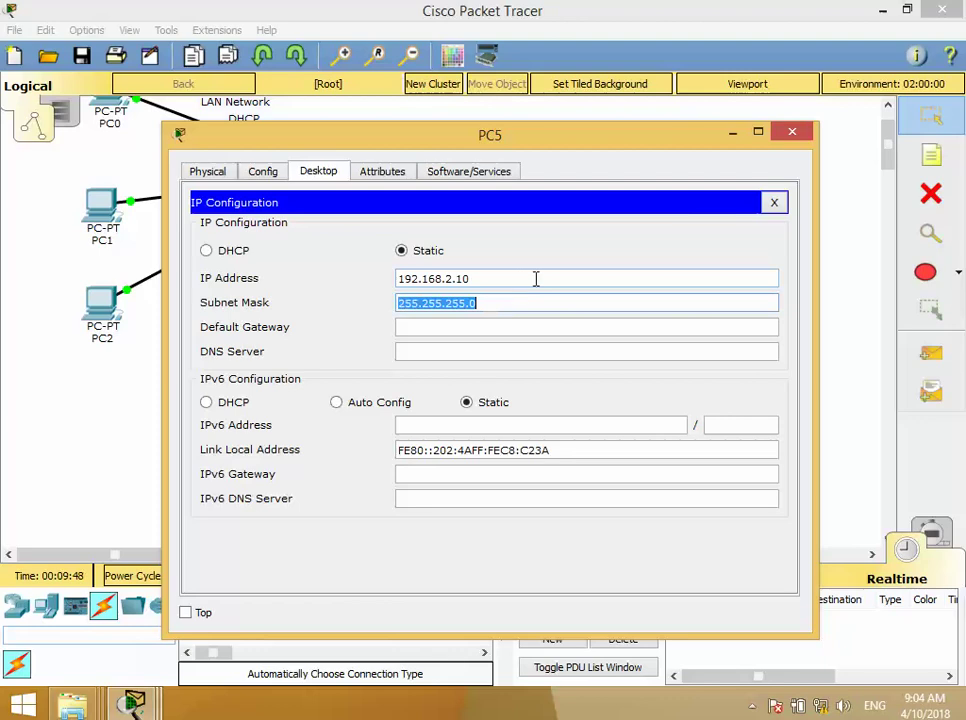
left_click(792, 132)
- Give PC6 static IP 192.168.2.11 with mask 255.255.255.0
left_click(757, 496)
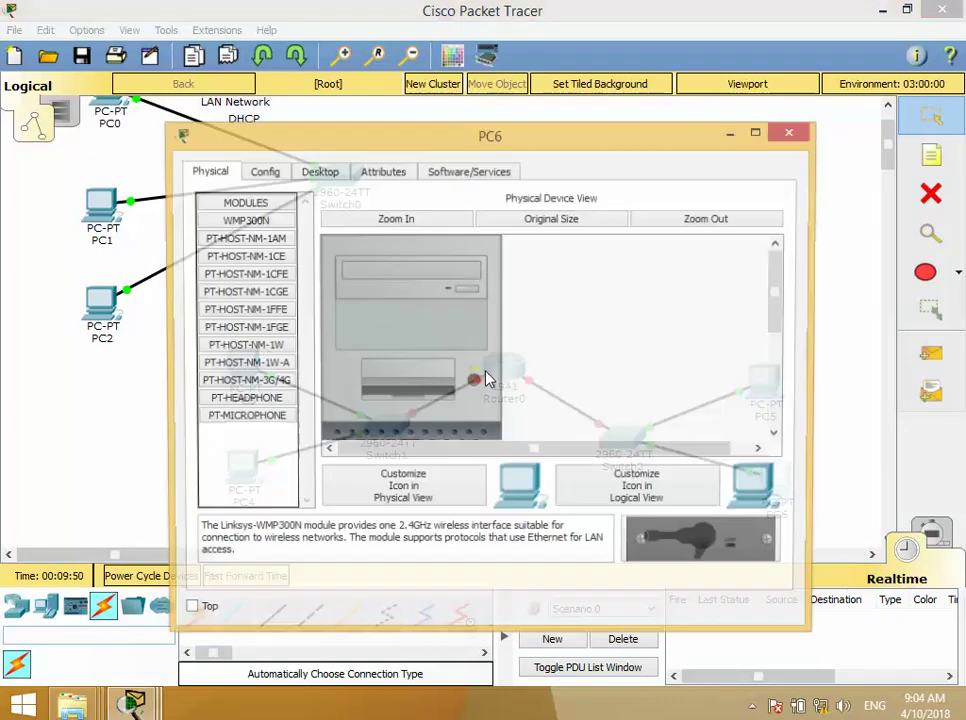
left_click(318, 171)
left_click(287, 289)
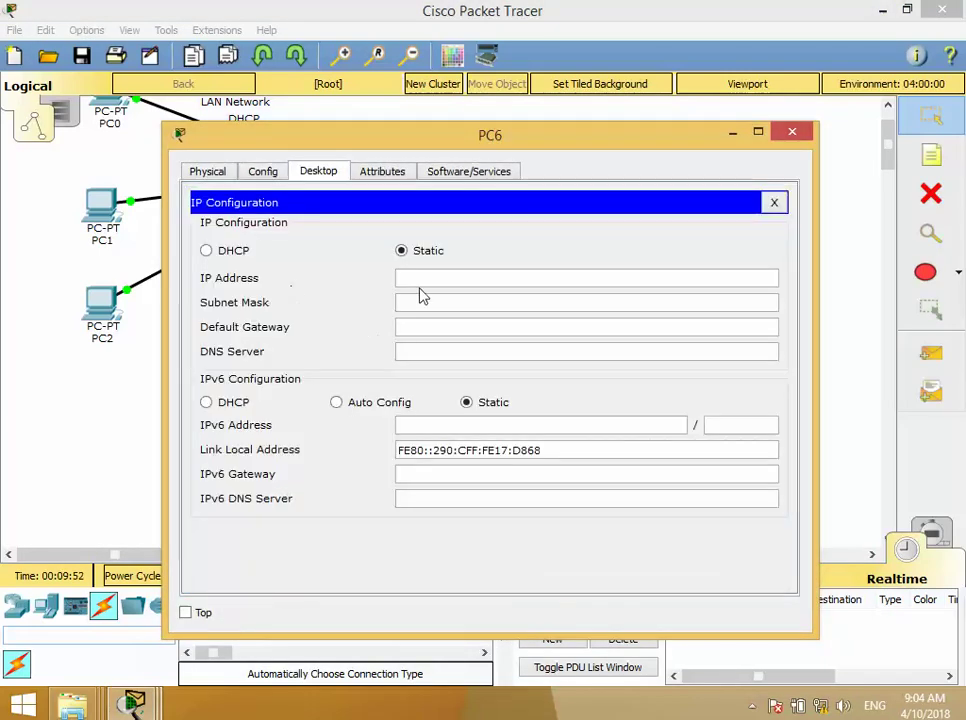
type("192.168.1")
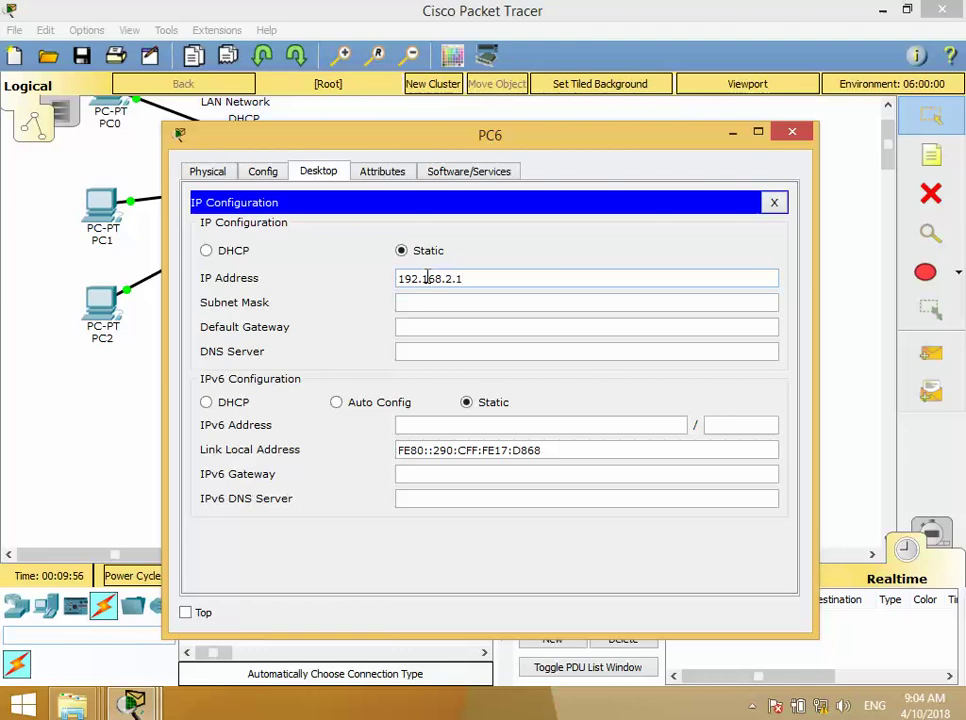
left_click(444, 303)
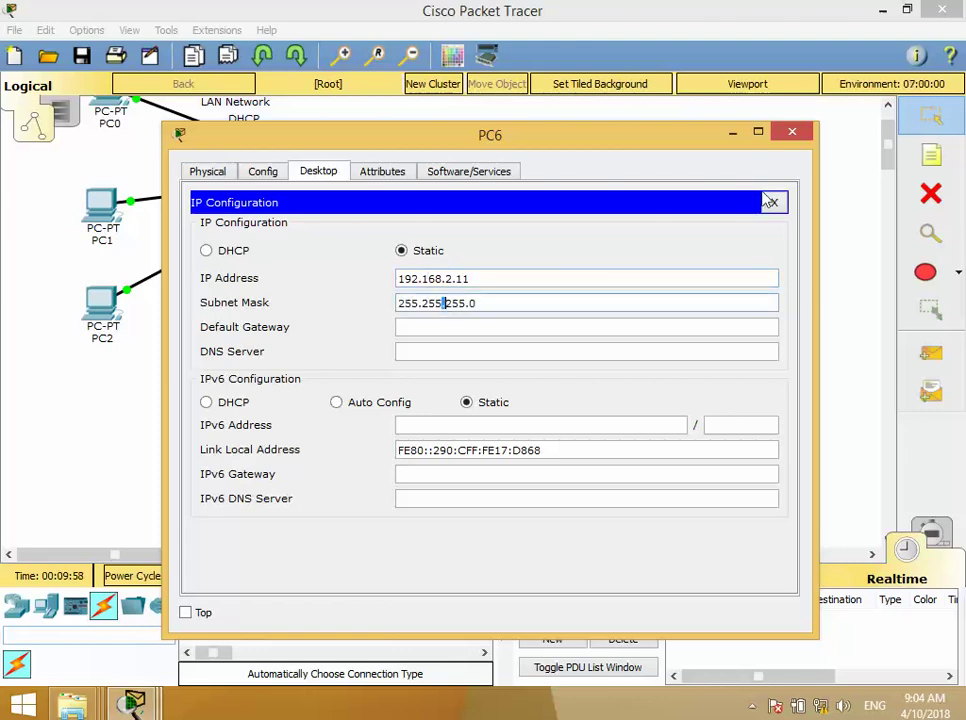
left_click(792, 132)
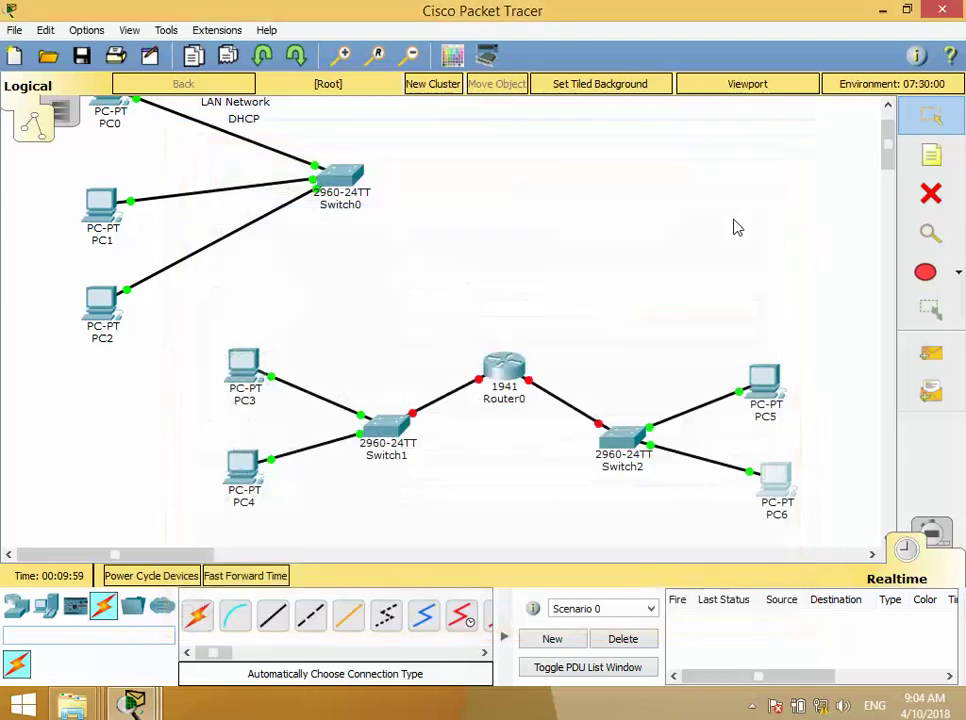
- View Router0's Config tab, then check its Gig0/0 and Gig0/1 links to Switch1 and Switch2
left_click(502, 374)
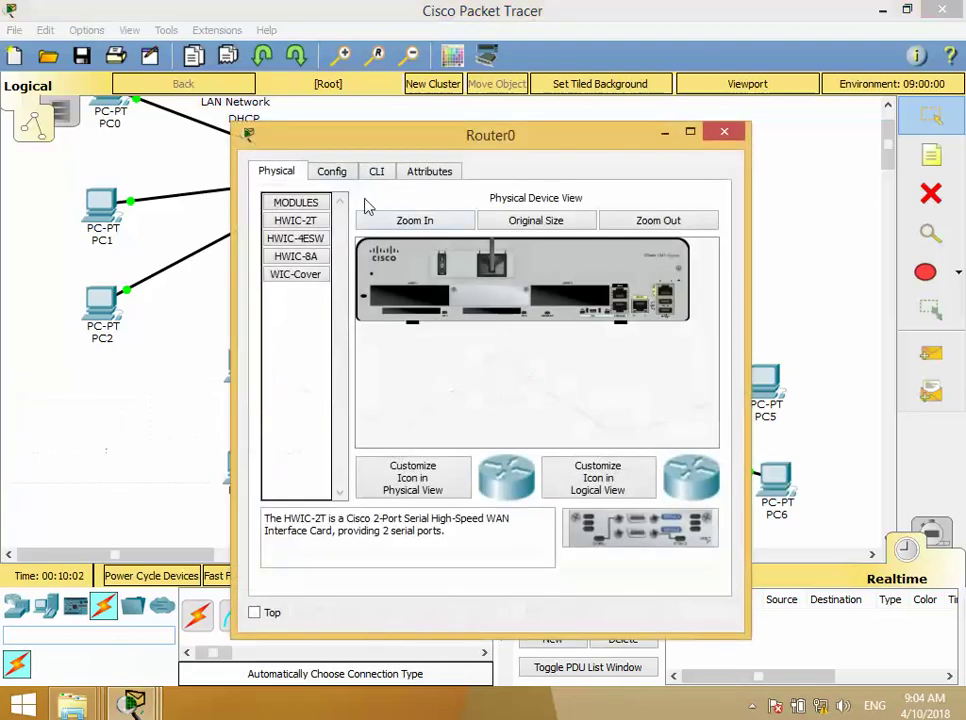
left_click(331, 171)
left_click_drag(370, 147, 414, 92)
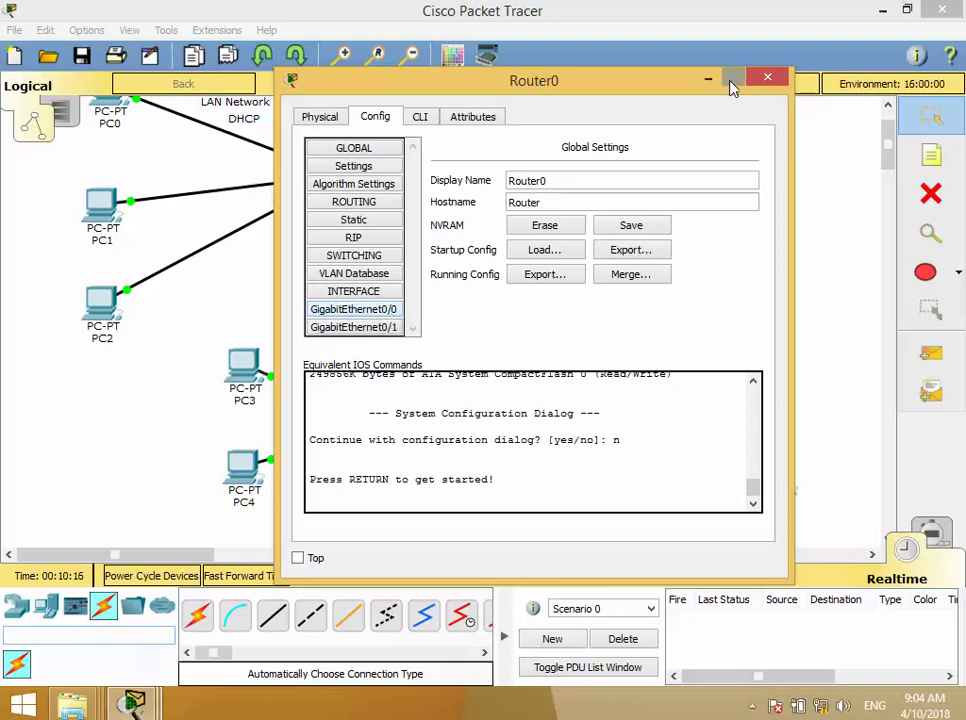
left_click(767, 79)
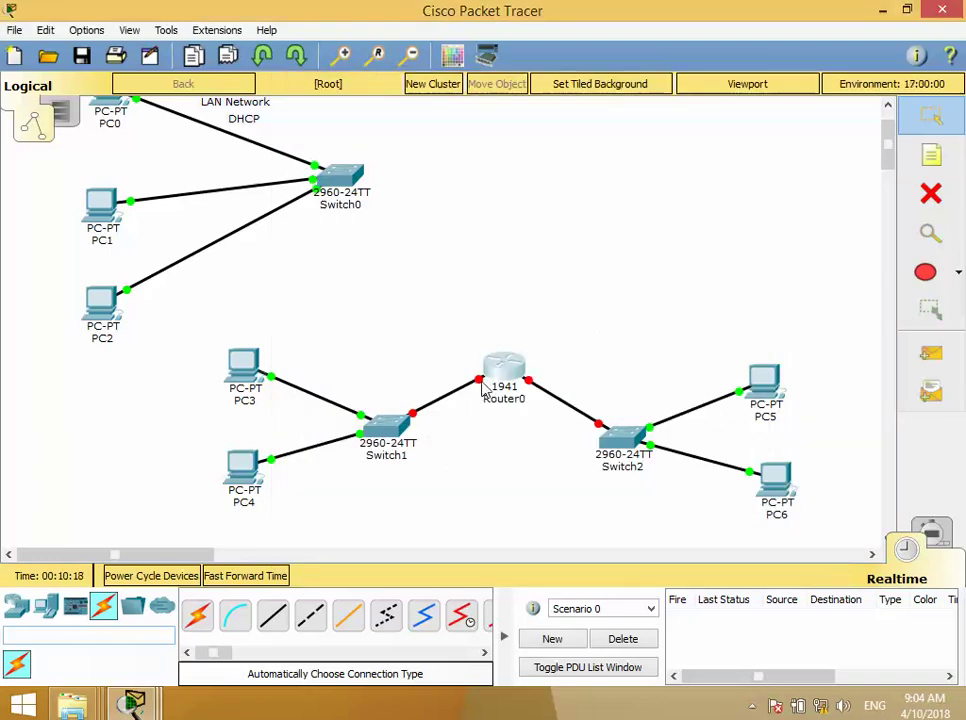
mouse_move(481, 383)
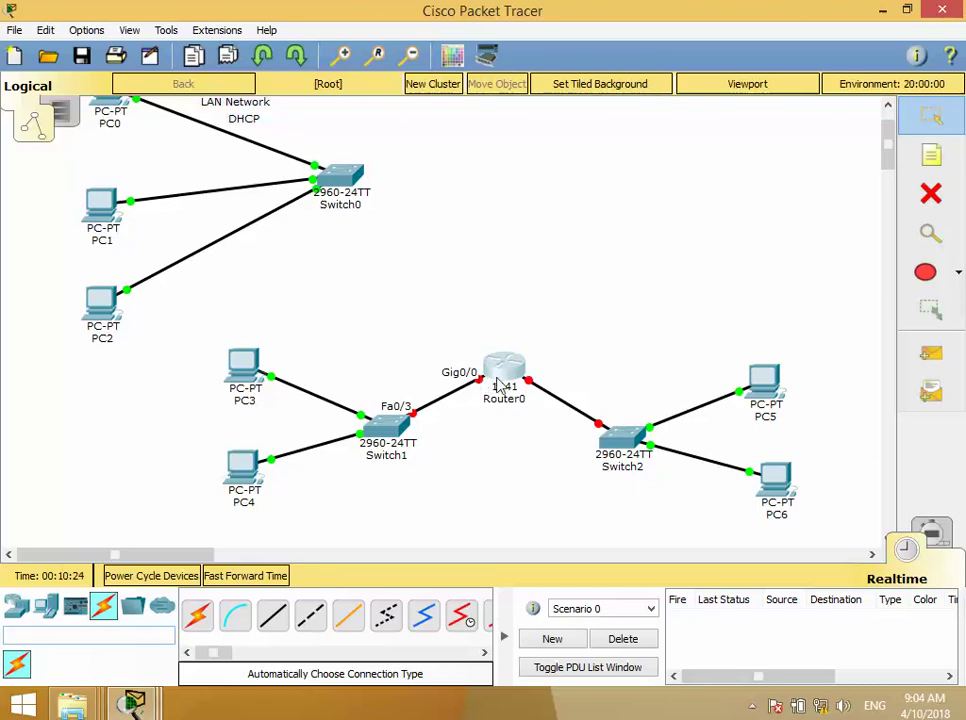
mouse_move(535, 390)
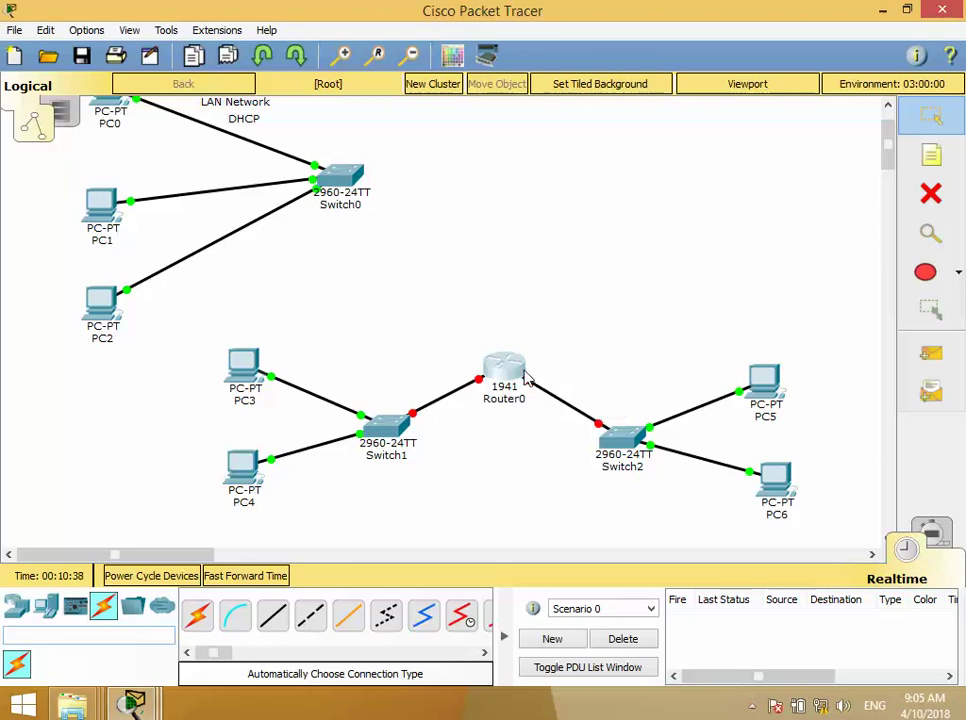
- Turn on GigabitEthernet0/0 and give it 192.168.1.1 with mask 255.255.255.0
left_click(505, 376)
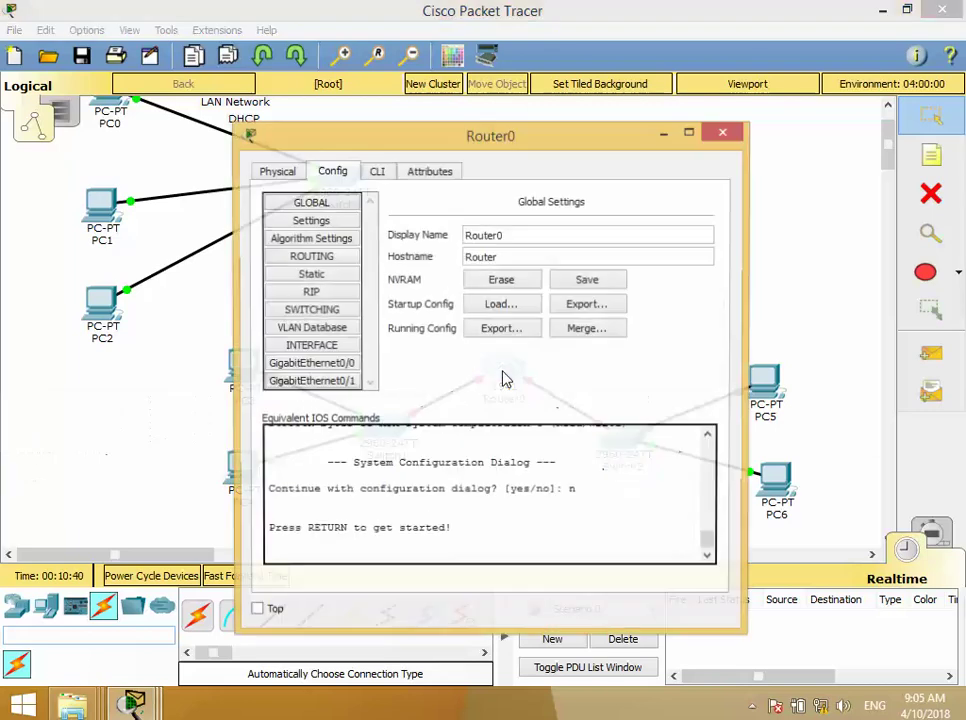
left_click(340, 364)
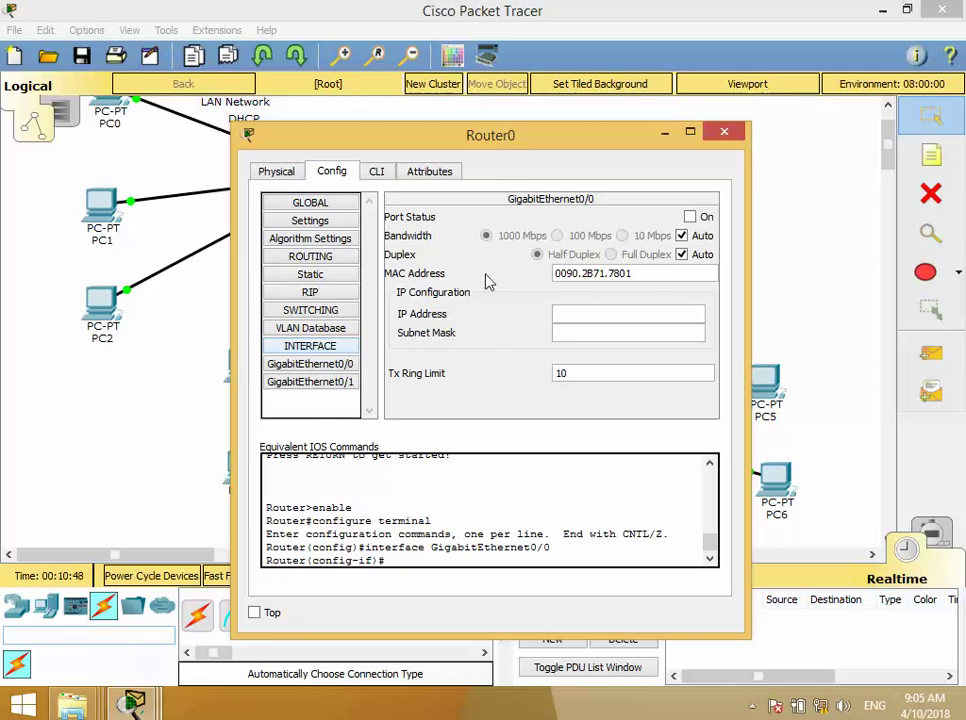
left_click(578, 312)
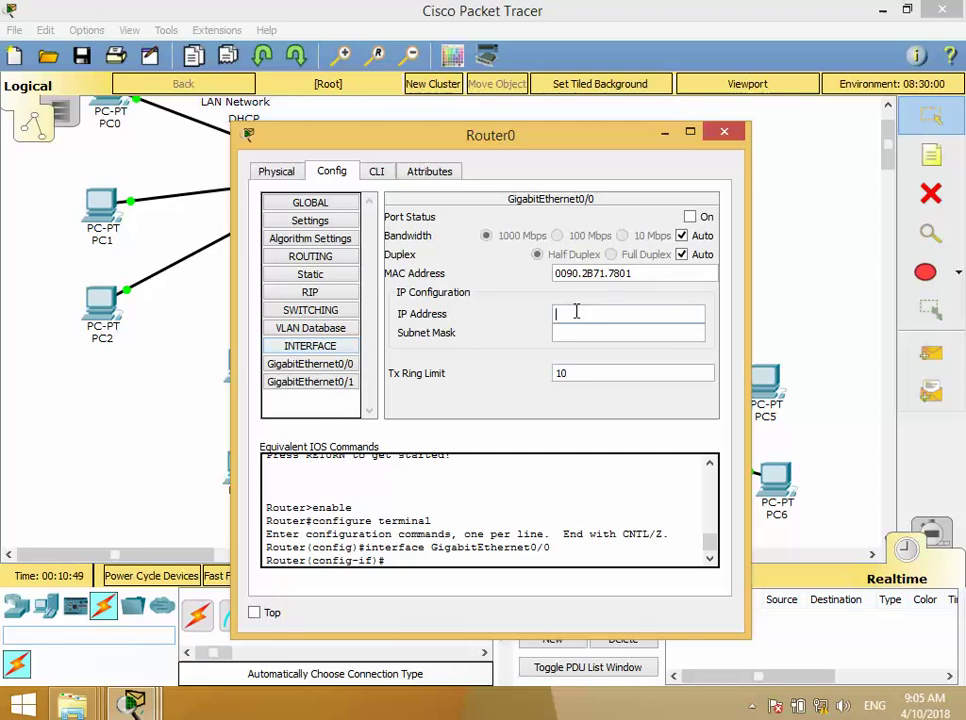
left_click(689, 216)
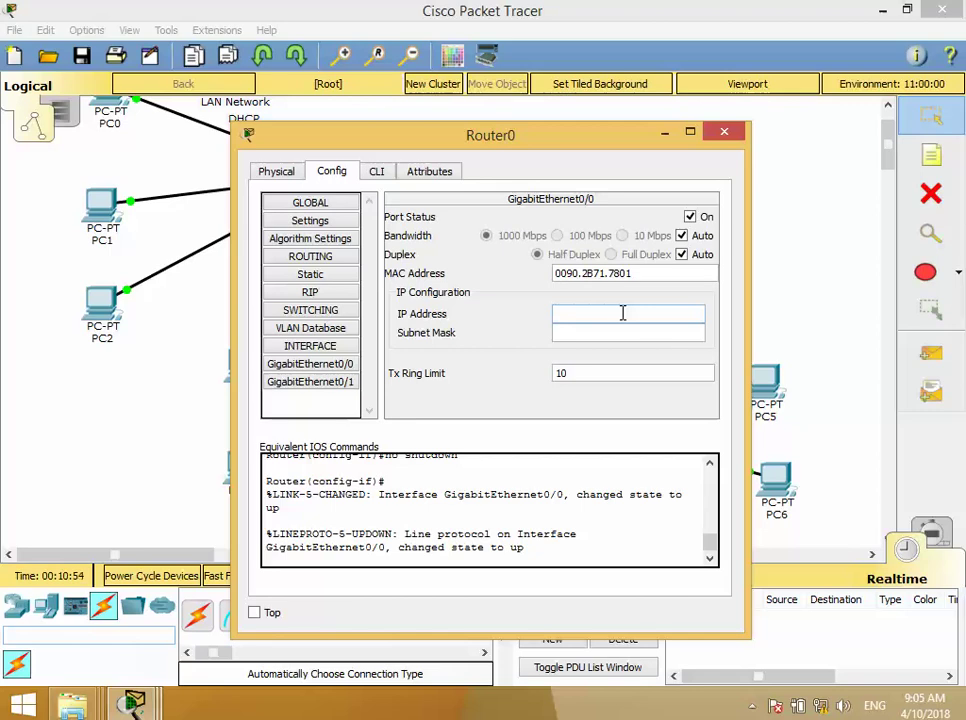
left_click(592, 313)
type("192.168.1.1")
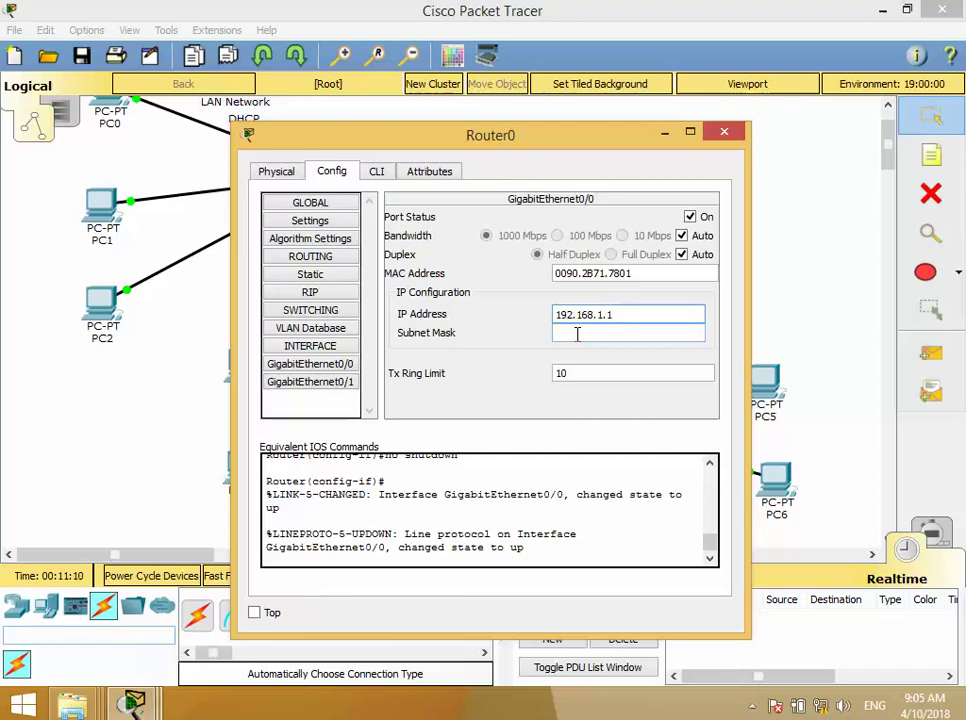
left_click(577, 334)
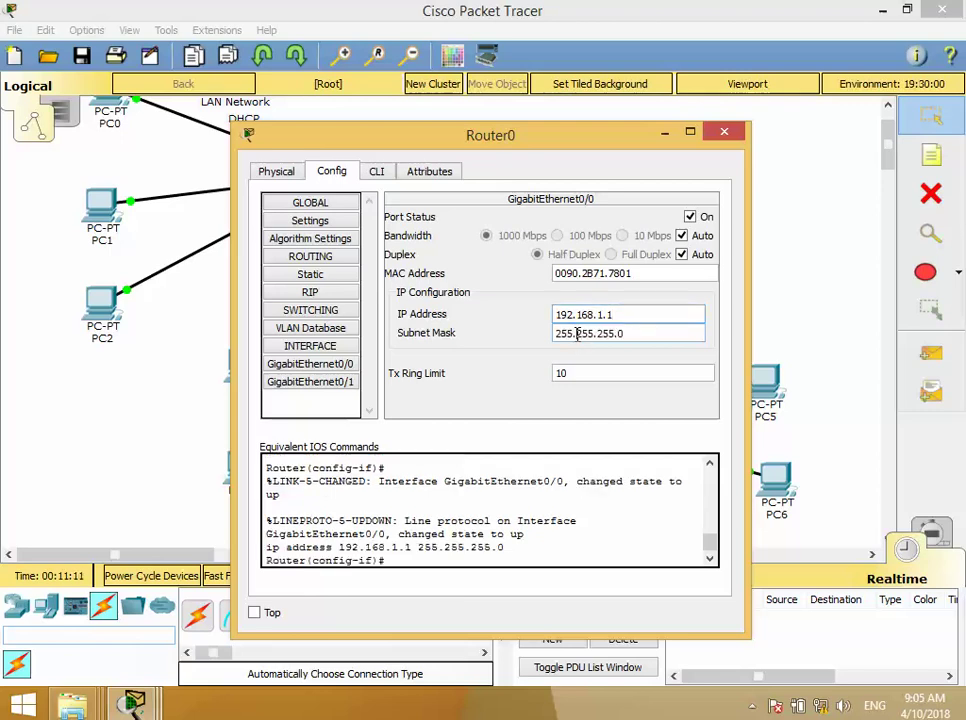
- Give GigabitEthernet0/1 192.168.2.1 with mask 255.255.255.0 and turn the port on
left_click(310, 384)
left_click(621, 315)
type("192.168.1.11")
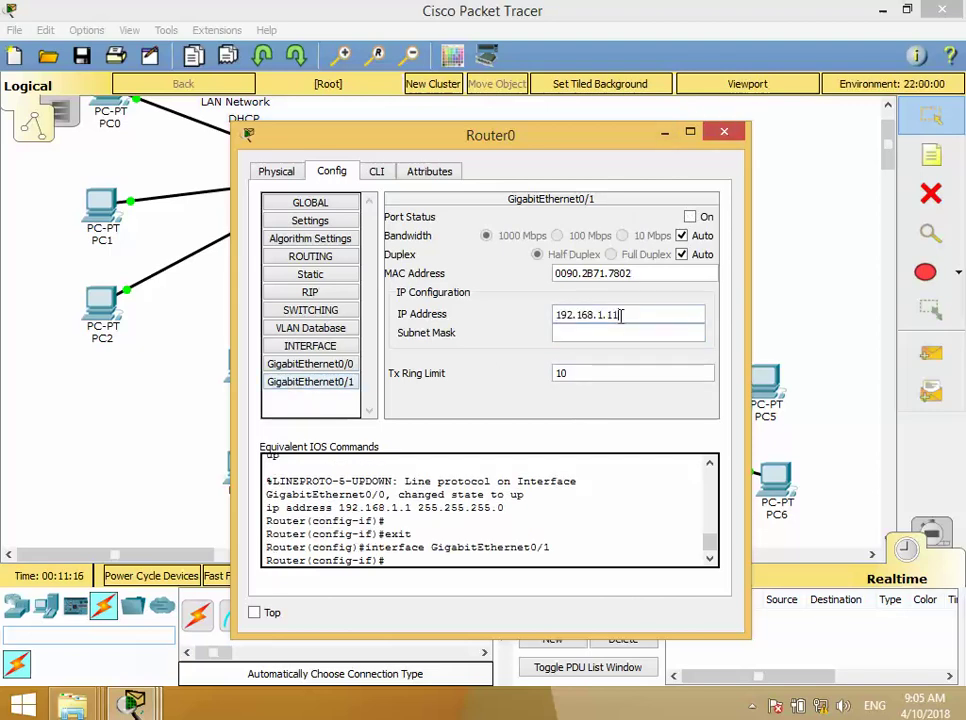
key("BackSpace")
key("BackSpace")
type("2.1")
left_click(601, 338)
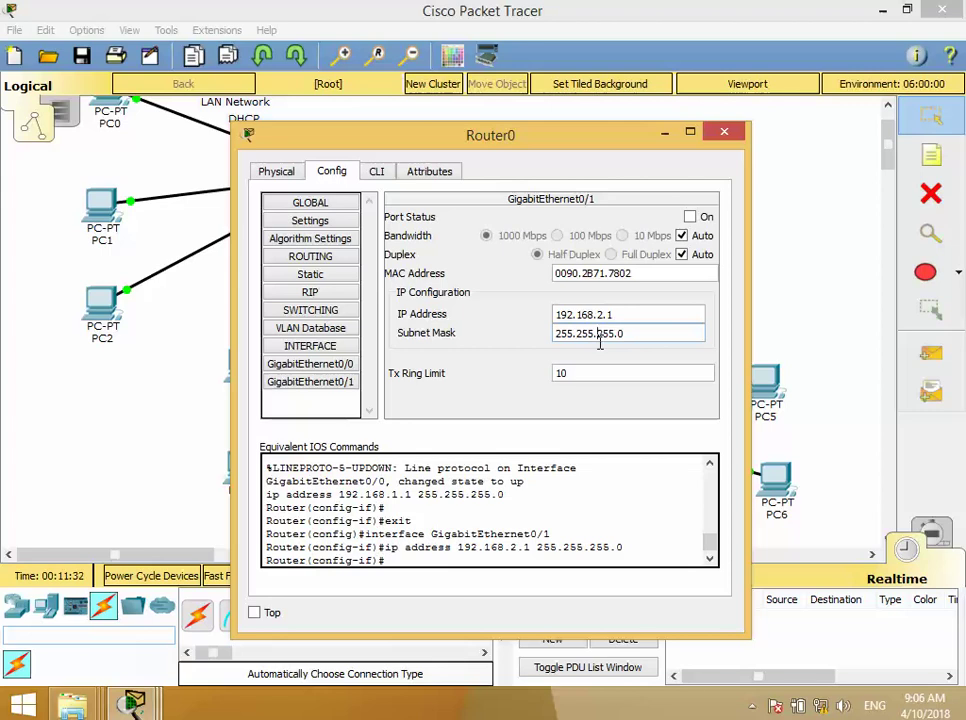
left_click(690, 216)
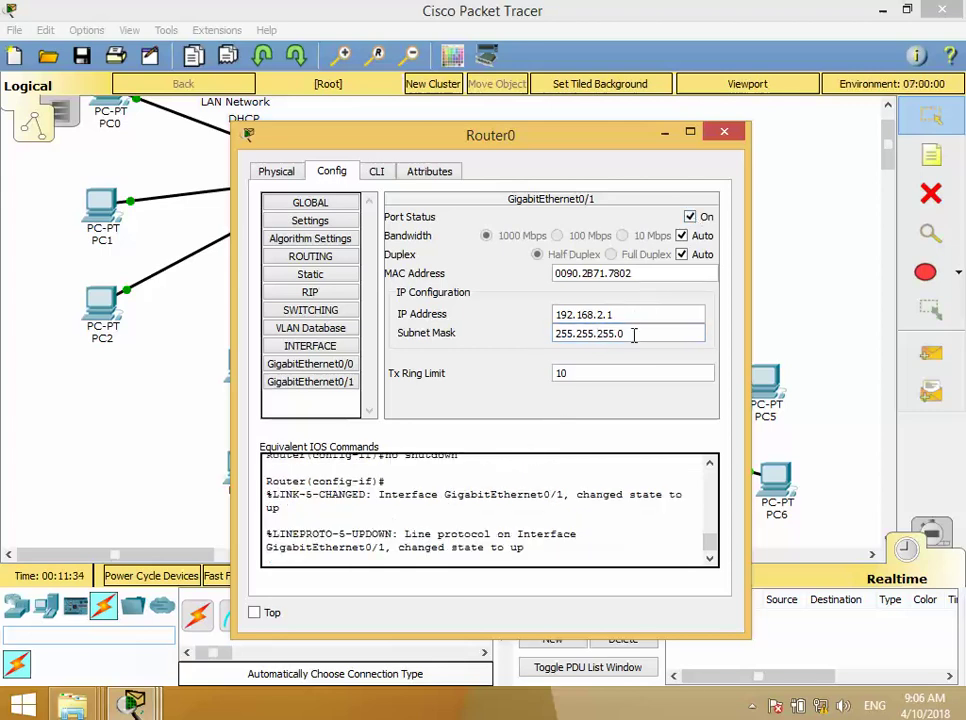
- Close Router0's window, ping PC3 to PC4 and PC3 to PC6, then clear the results
left_click(725, 133)
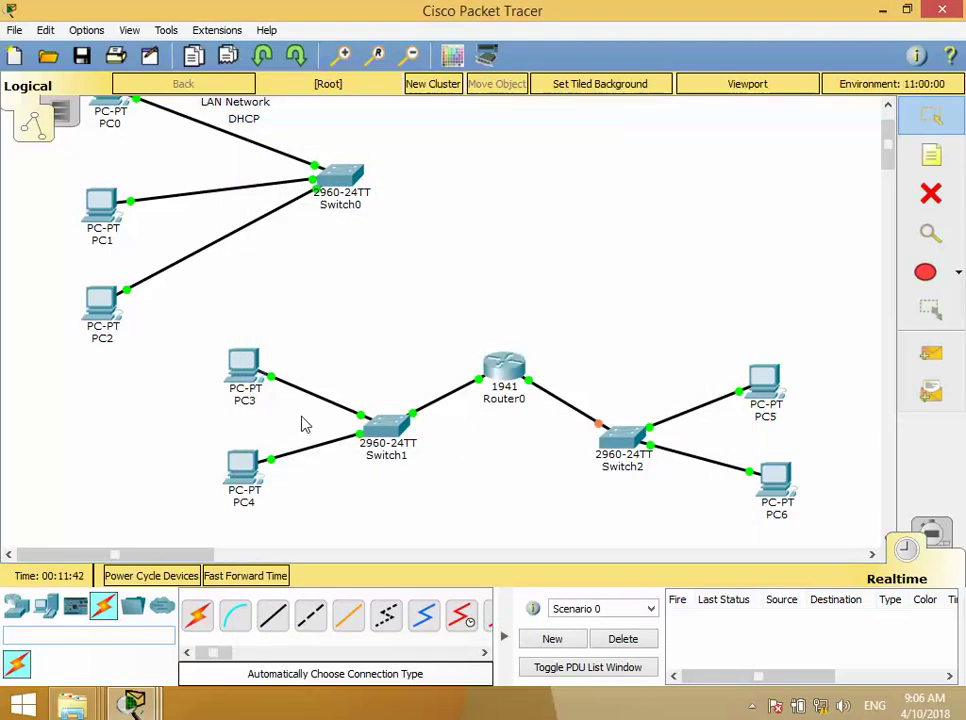
mouse_move(230, 481)
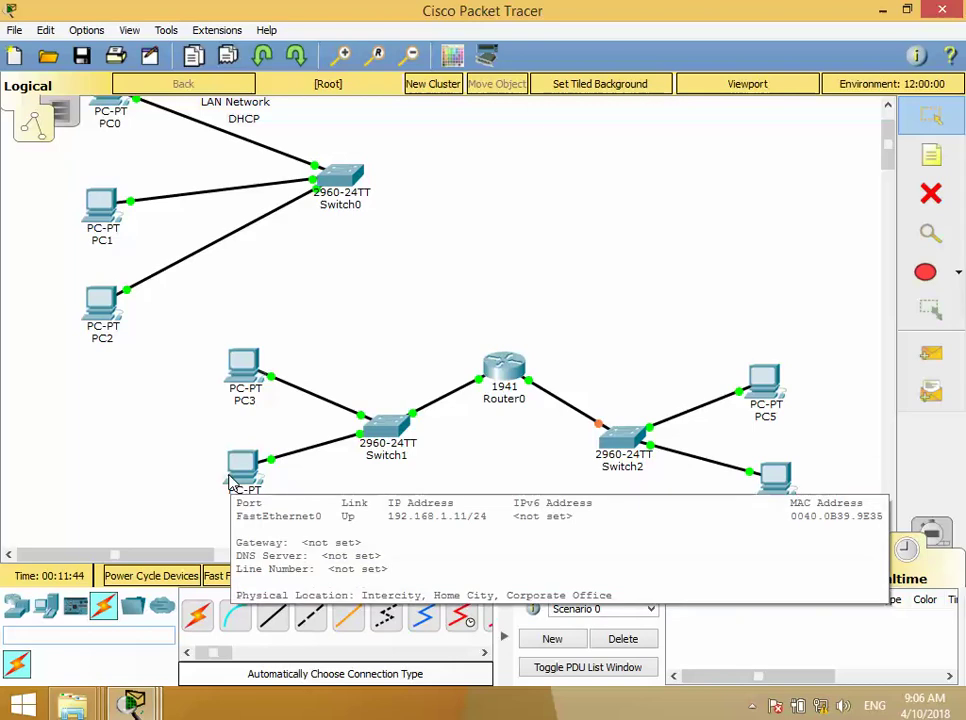
left_click(930, 353)
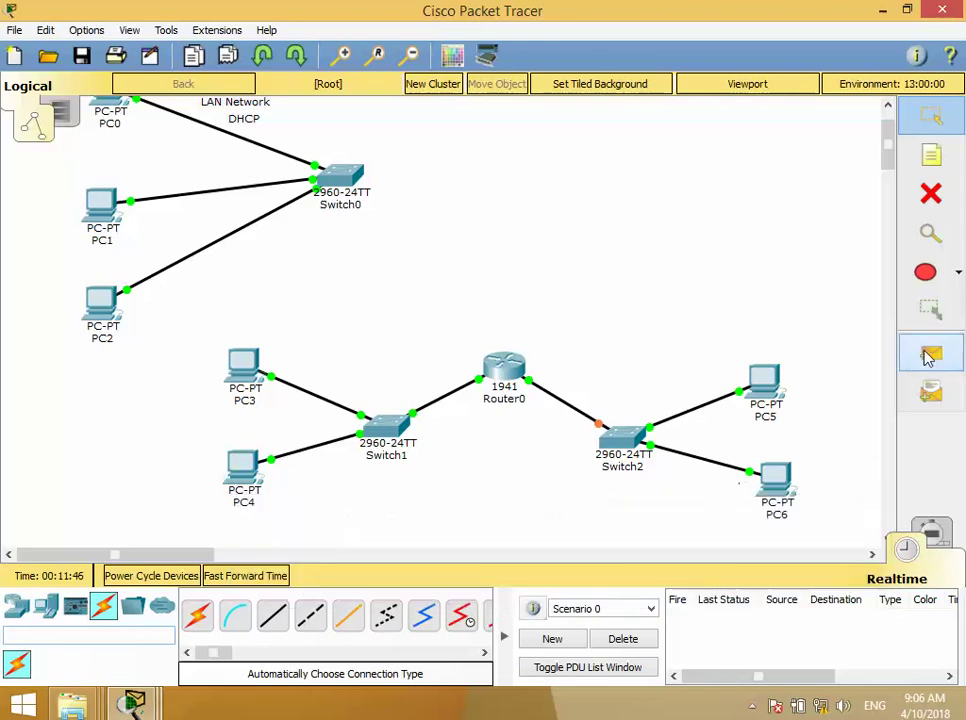
left_click(242, 372)
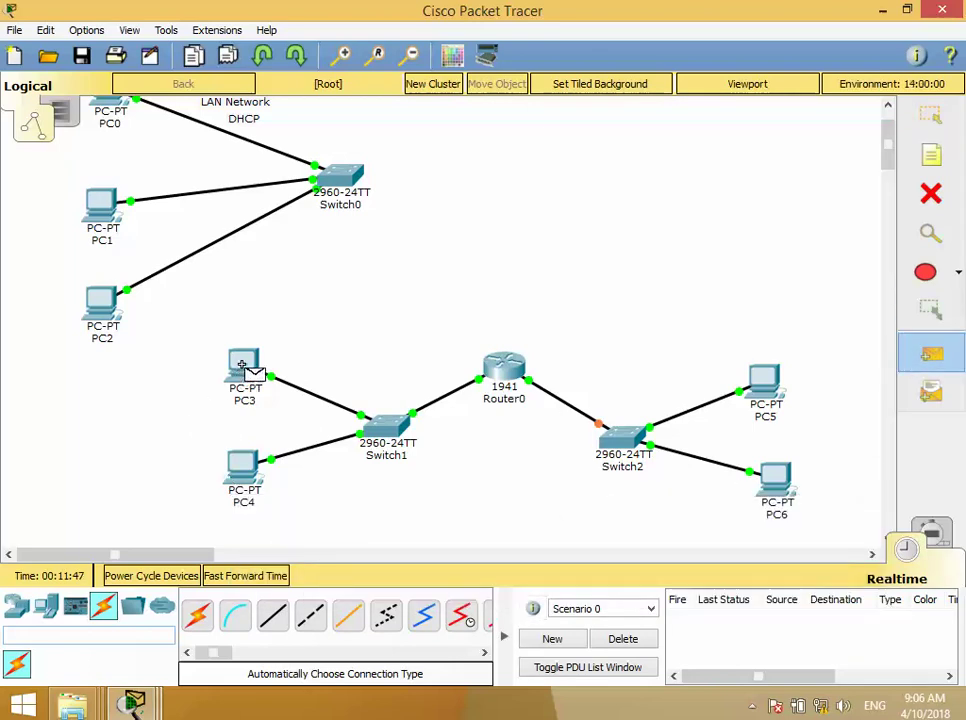
left_click(244, 465)
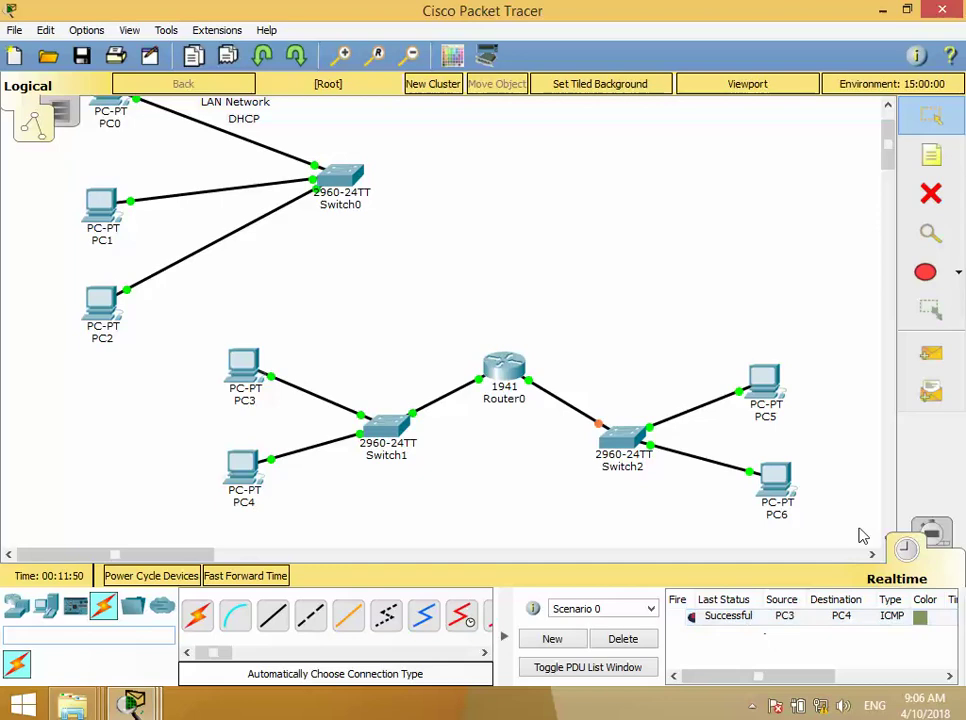
left_click(930, 360)
left_click(262, 372)
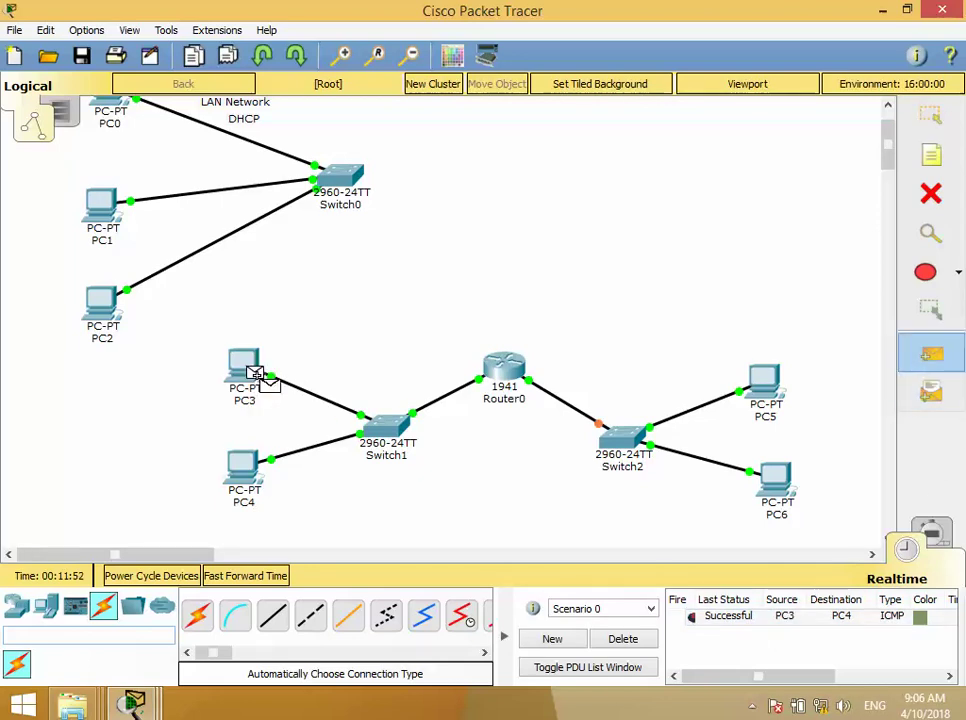
left_click(776, 476)
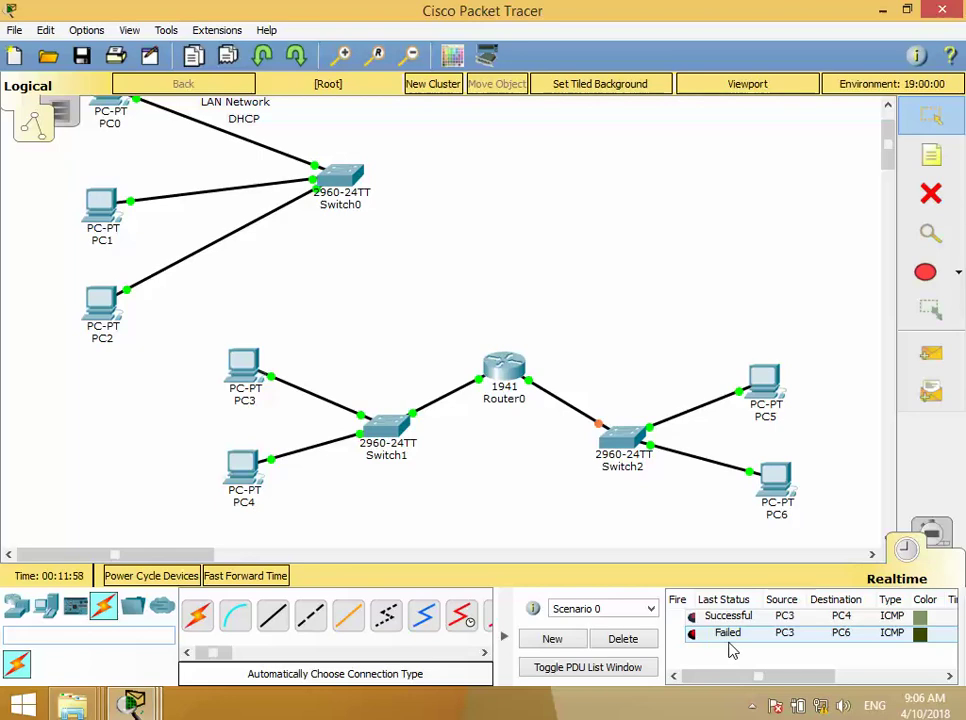
left_click(622, 638)
- Ping PC3 to PC4 and PC5 to PC6, both succeeding
left_click(934, 352)
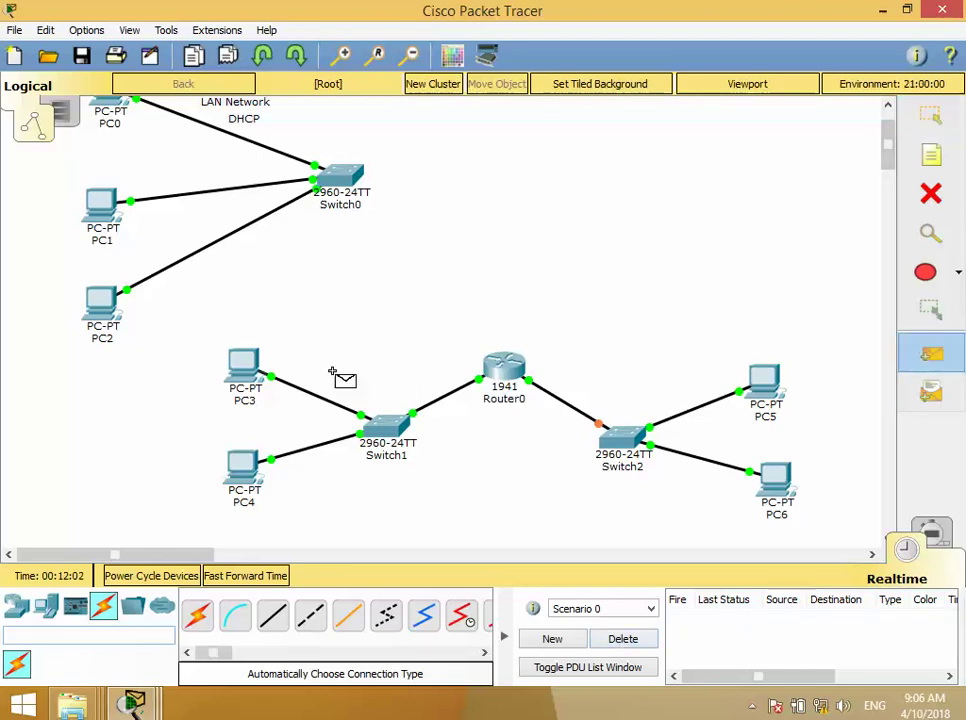
left_click(245, 367)
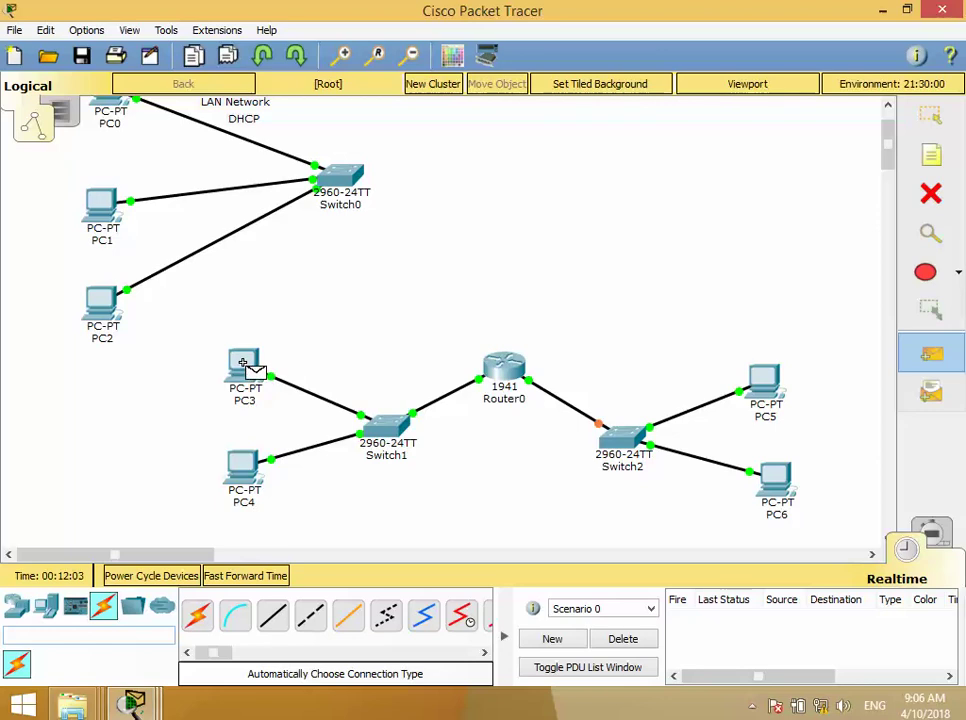
left_click(245, 466)
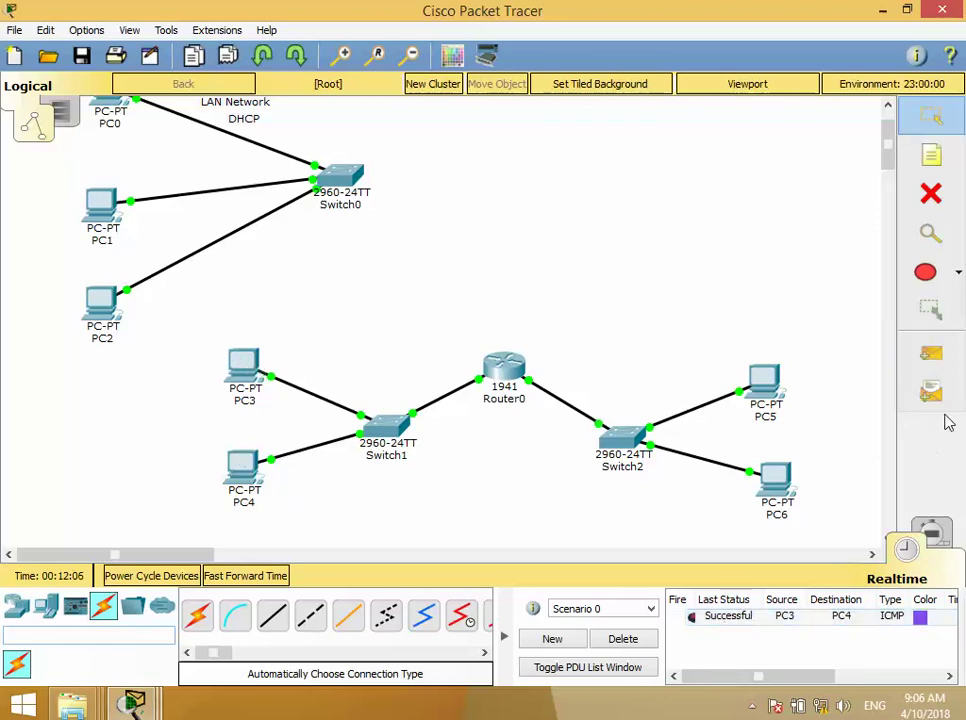
left_click(934, 354)
left_click(766, 385)
left_click(778, 476)
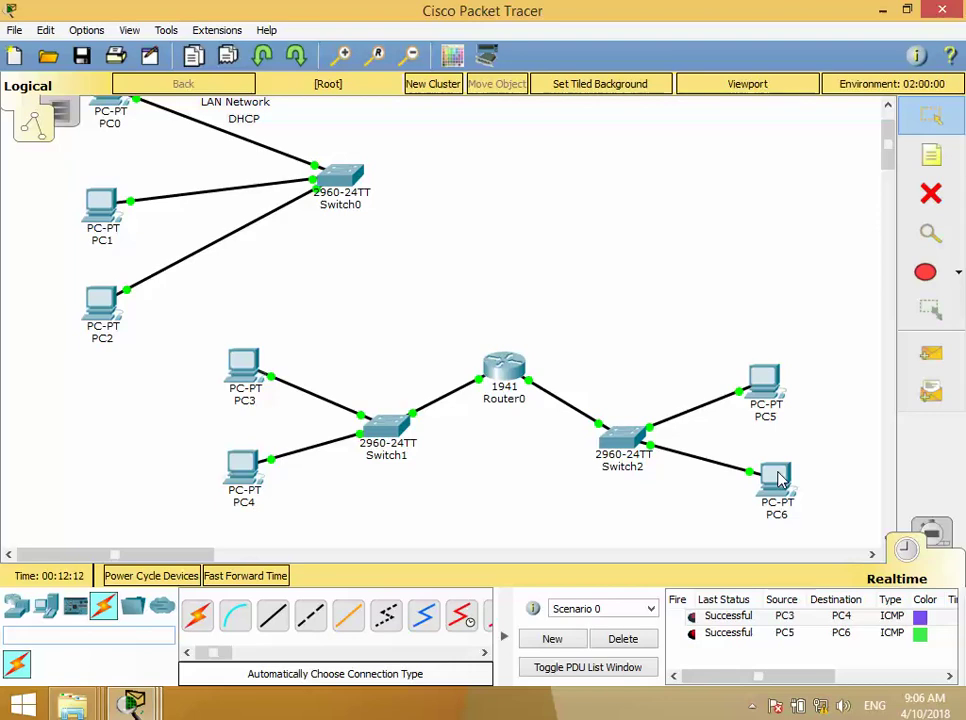
- Ping PC5 to PC4, which fails
left_click(936, 356)
mouse_move(780, 383)
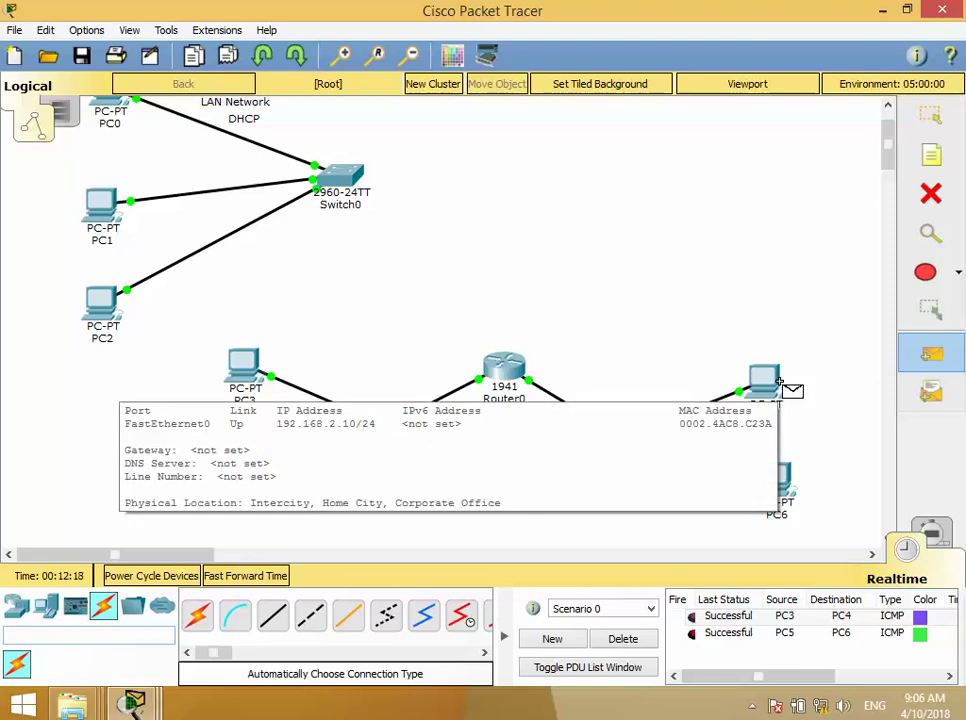
left_click(776, 386)
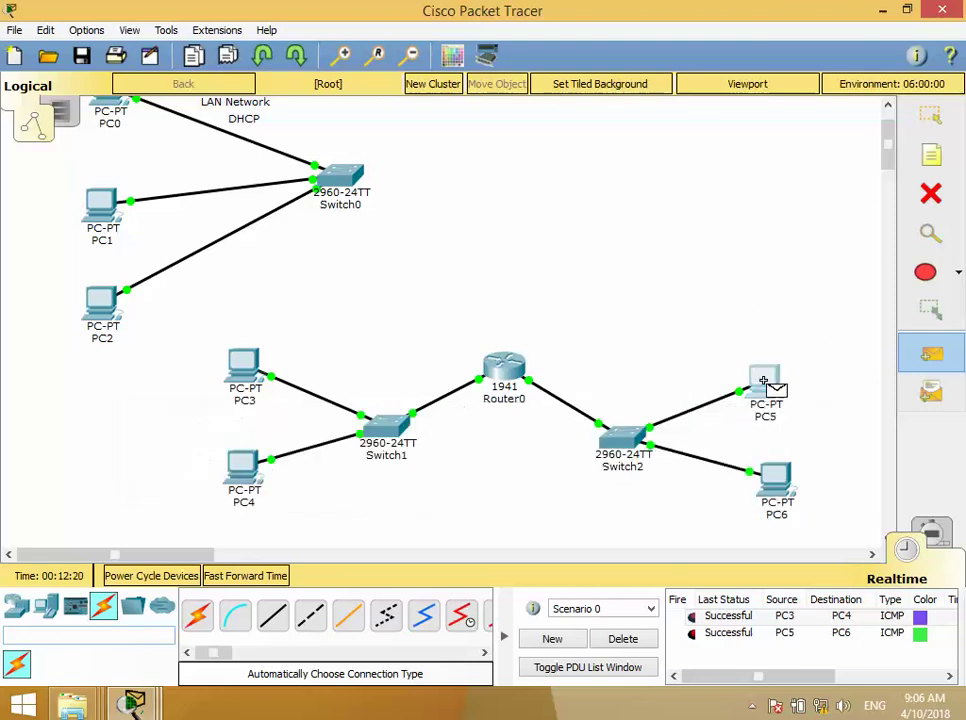
left_click(248, 463)
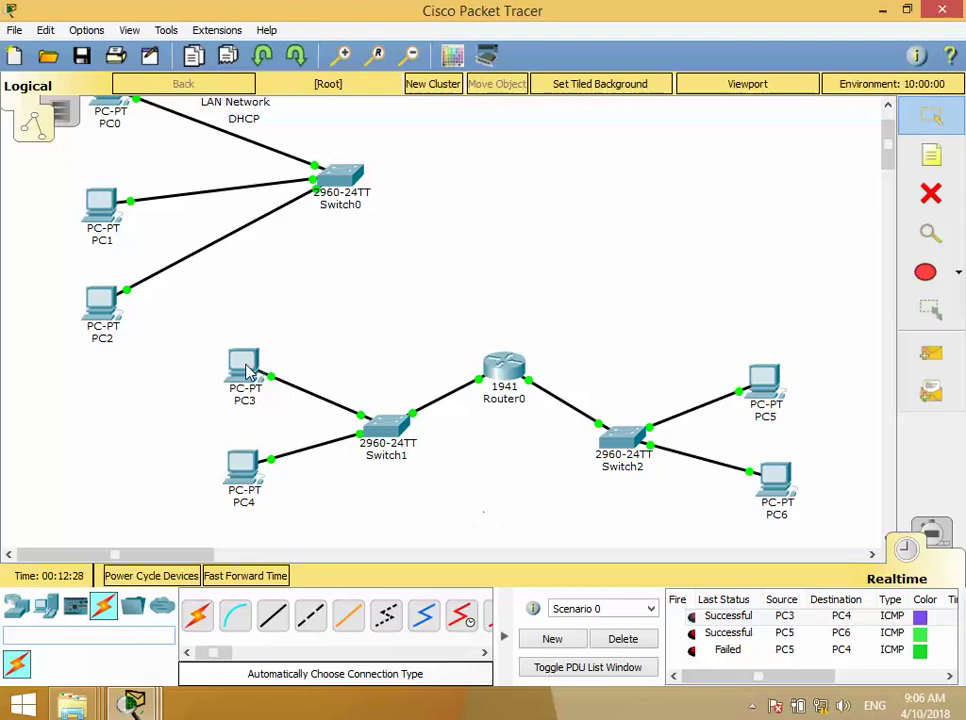
mouse_move(253, 367)
- Clear the ping results and set PC3's default gateway to 192.168.1.1
left_click(626, 642)
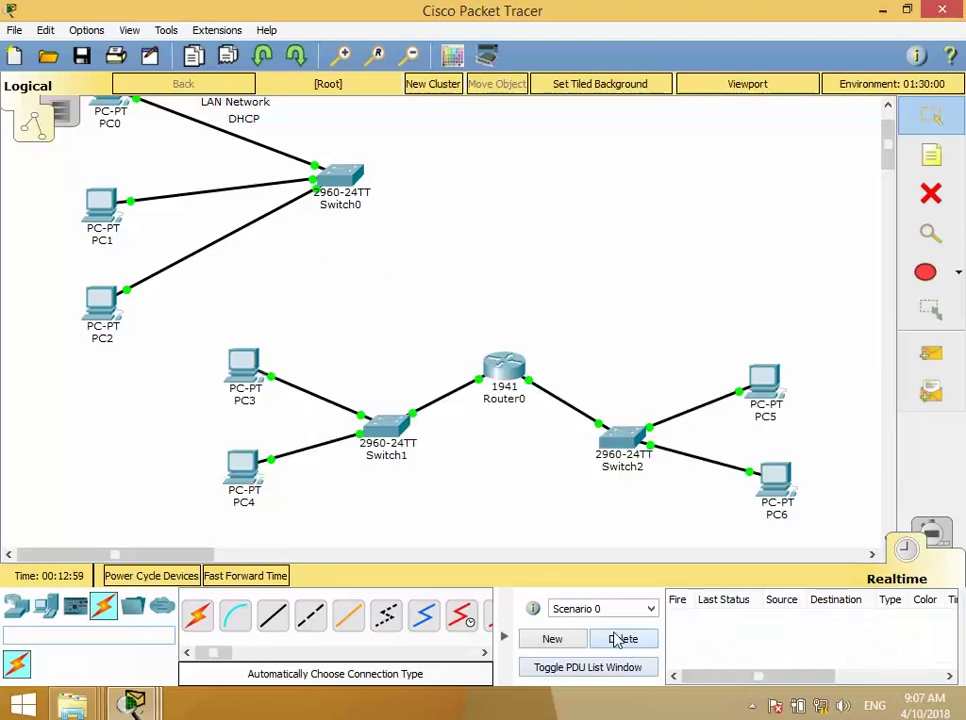
left_click(240, 373)
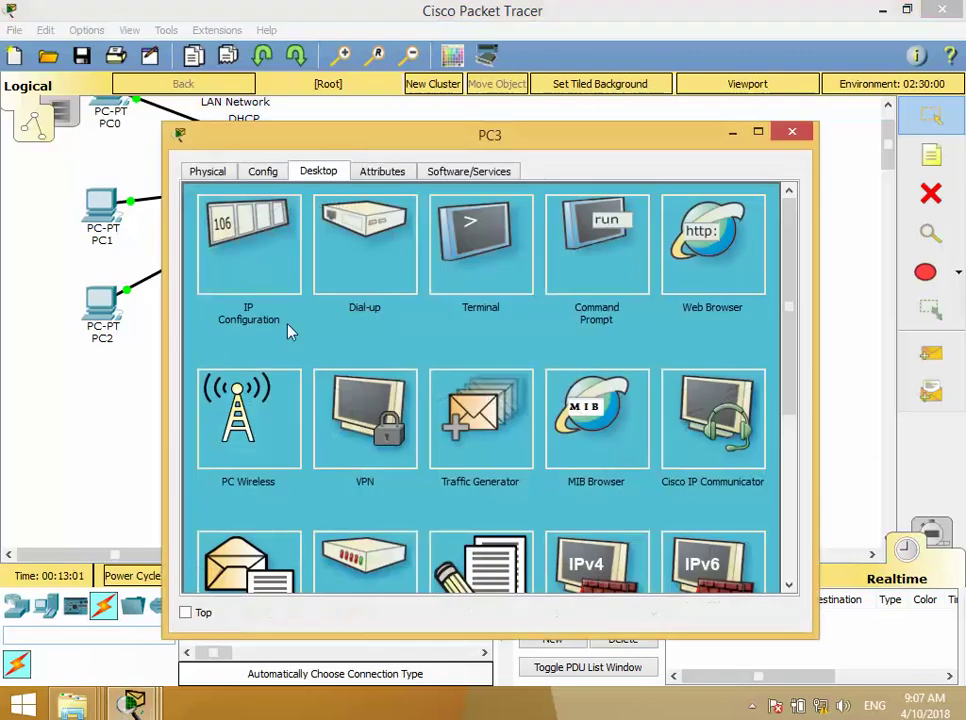
left_click(268, 266)
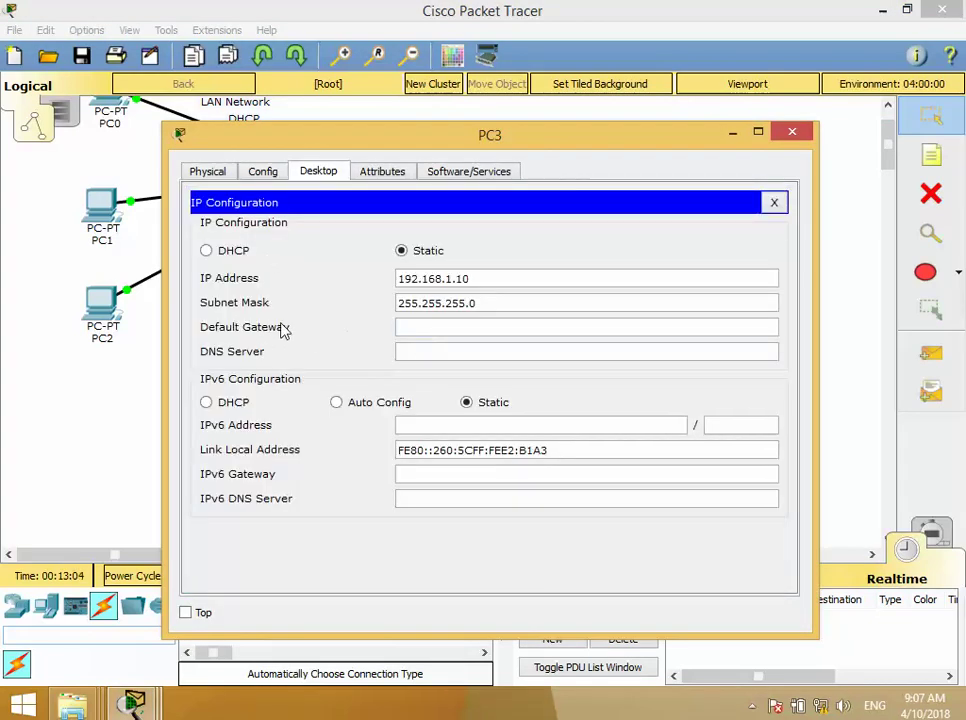
left_click(422, 330)
type("192.168.1.10")
key("BackSpace")
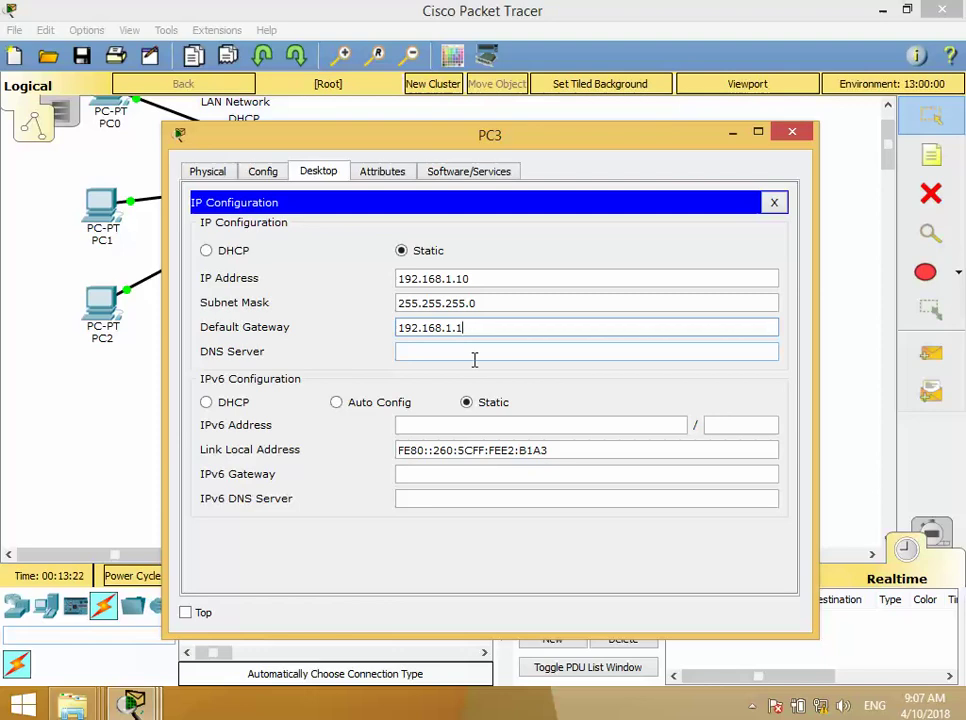
left_click(475, 356)
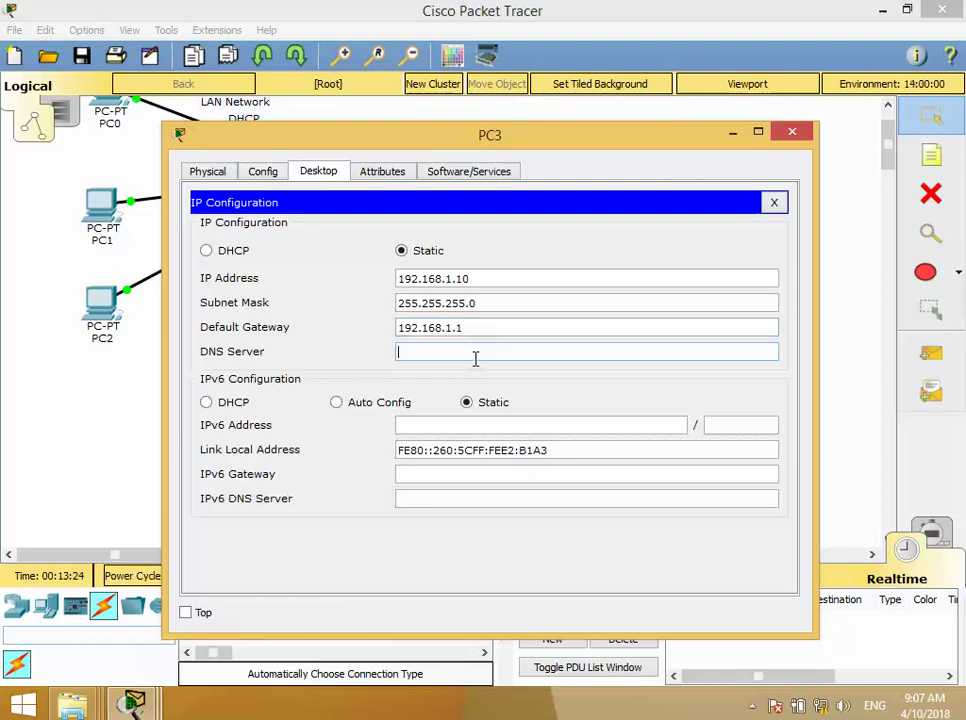
left_click(798, 133)
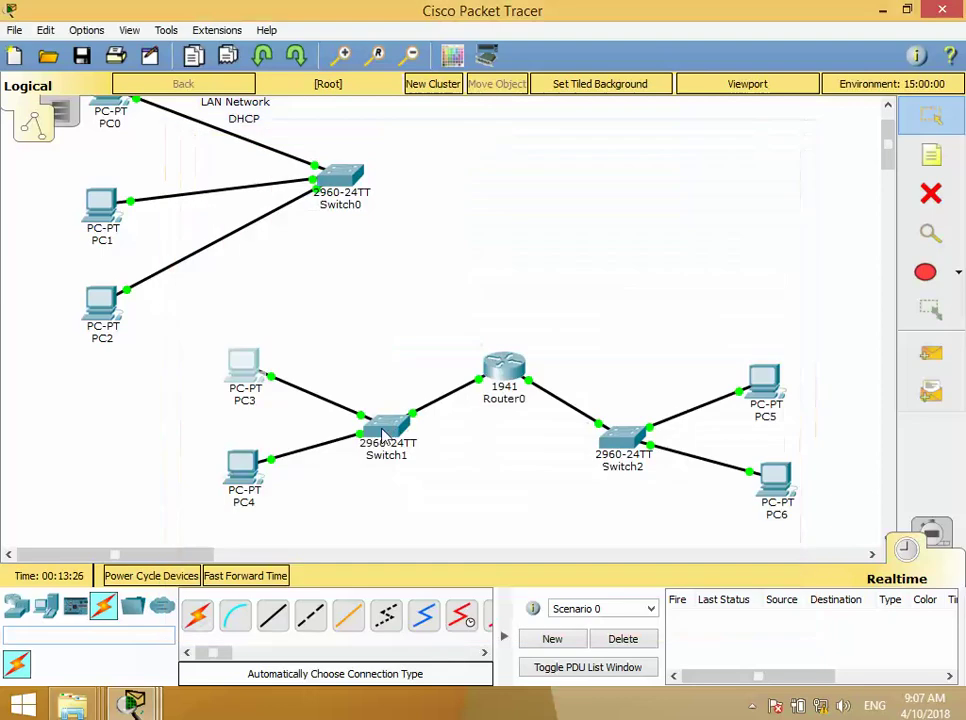
- Set PC4's default gateway to 192.168.1.1
left_click(252, 474)
left_click(290, 280)
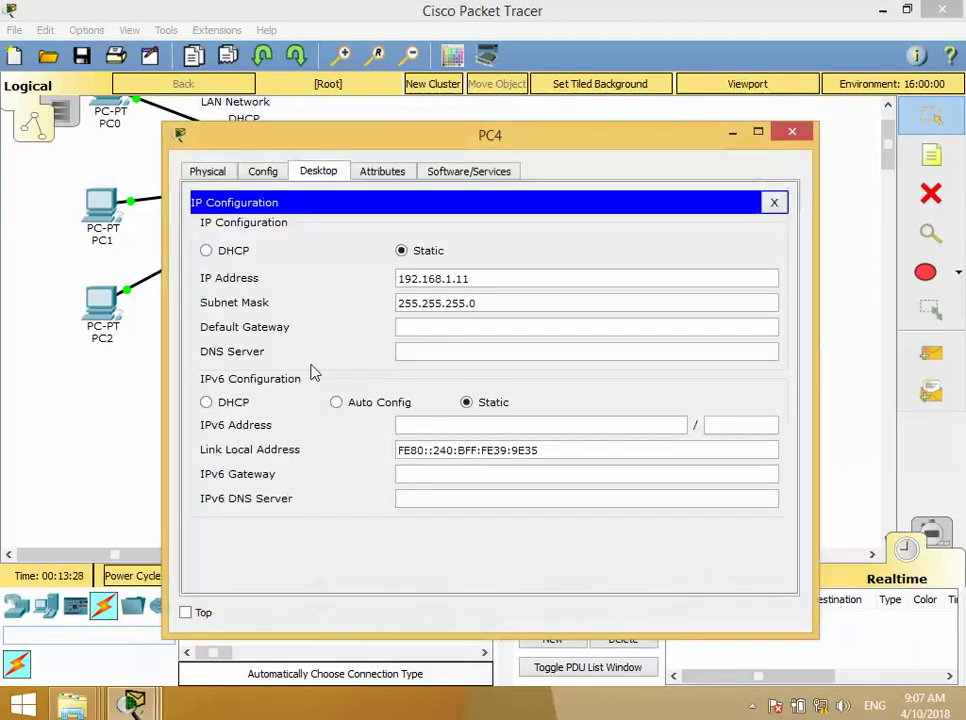
left_click(433, 327)
type("192.168.1.11")
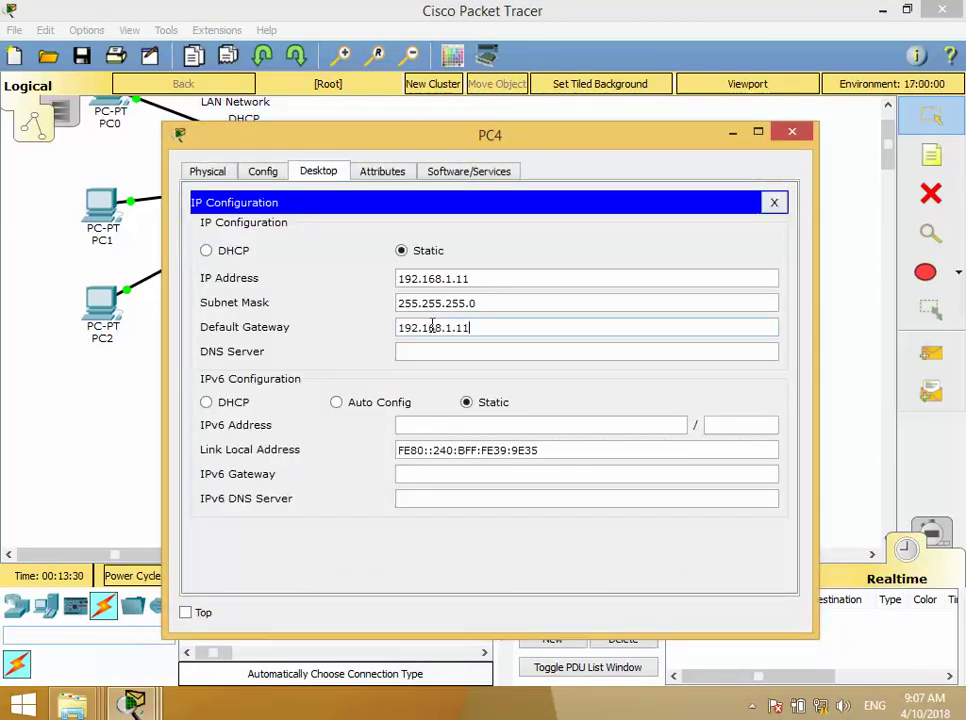
key("BackSpace")
left_click(470, 350)
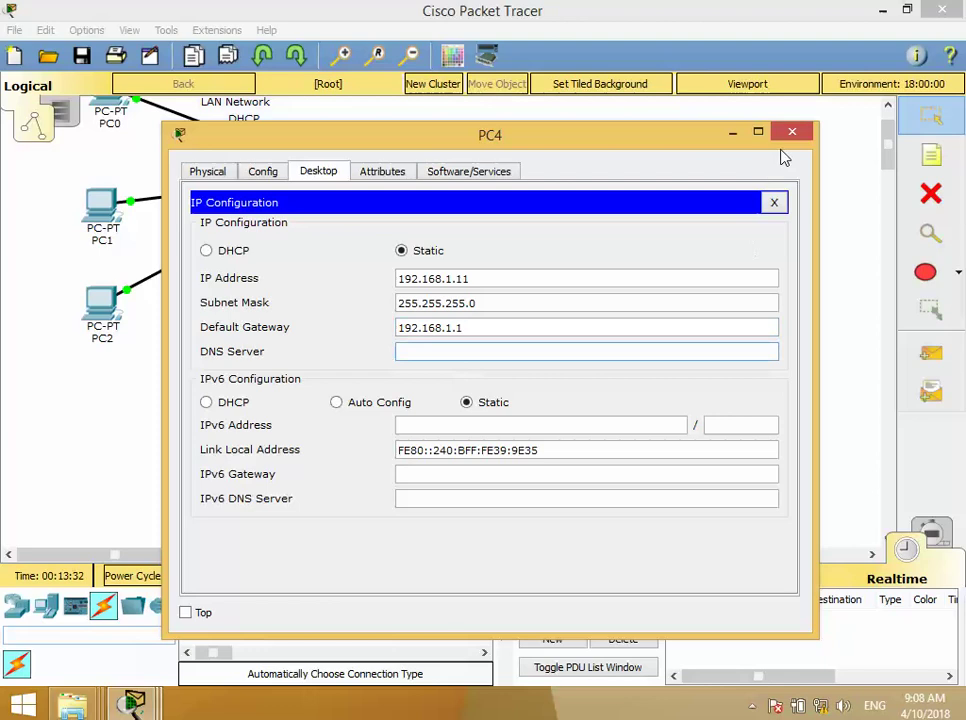
left_click(792, 132)
- Set PC5's default gateway to 192.168.2.1
left_click(763, 384)
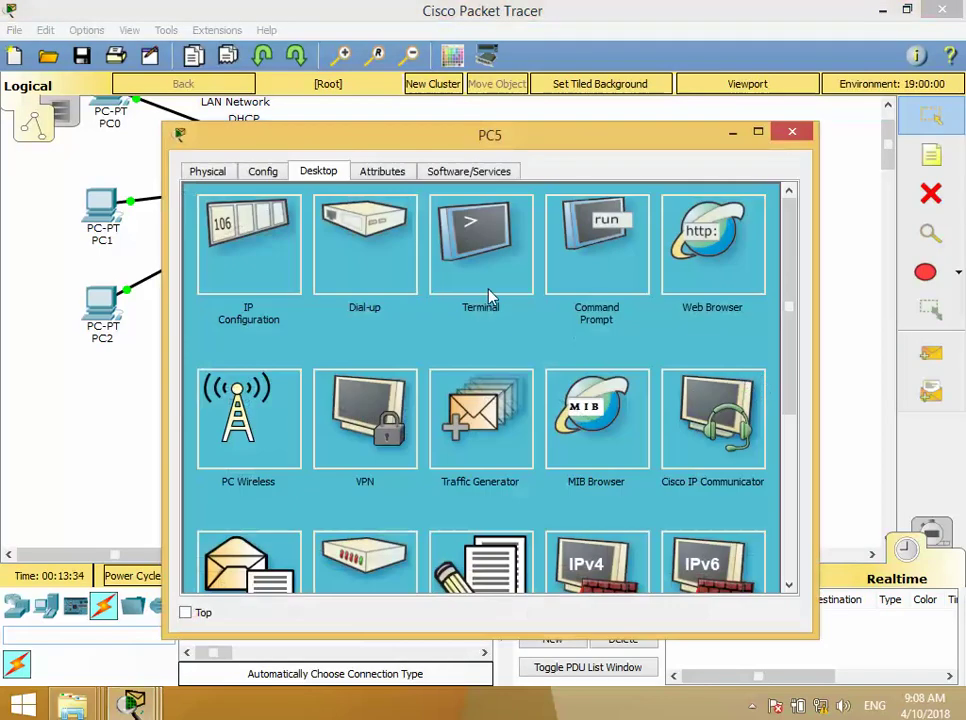
left_click(250, 245)
left_click(436, 328)
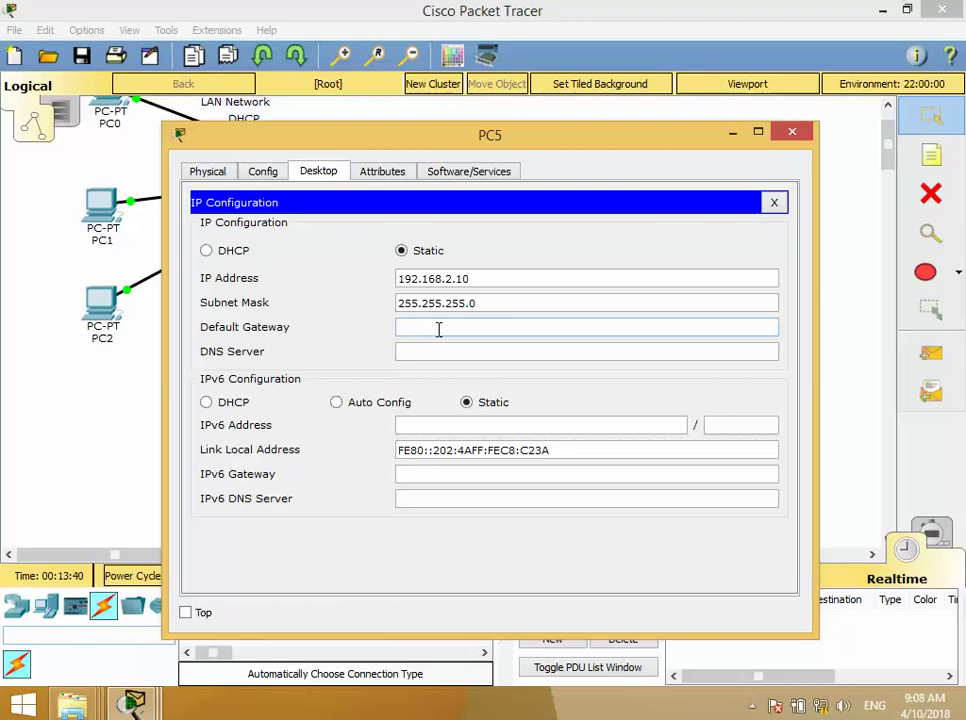
type("192.168.1.0")
key("BackSpace")
key("BackSpace")
key("BackSpace")
type("2.0")
key("BackSpace")
type("1")
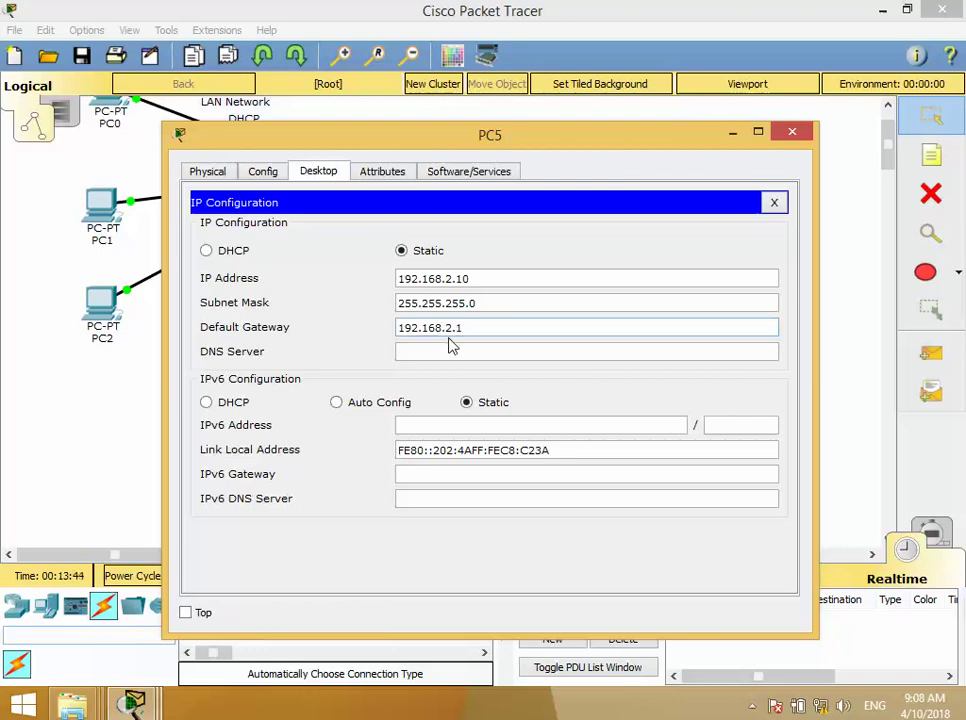
left_click(450, 350)
left_click(791, 133)
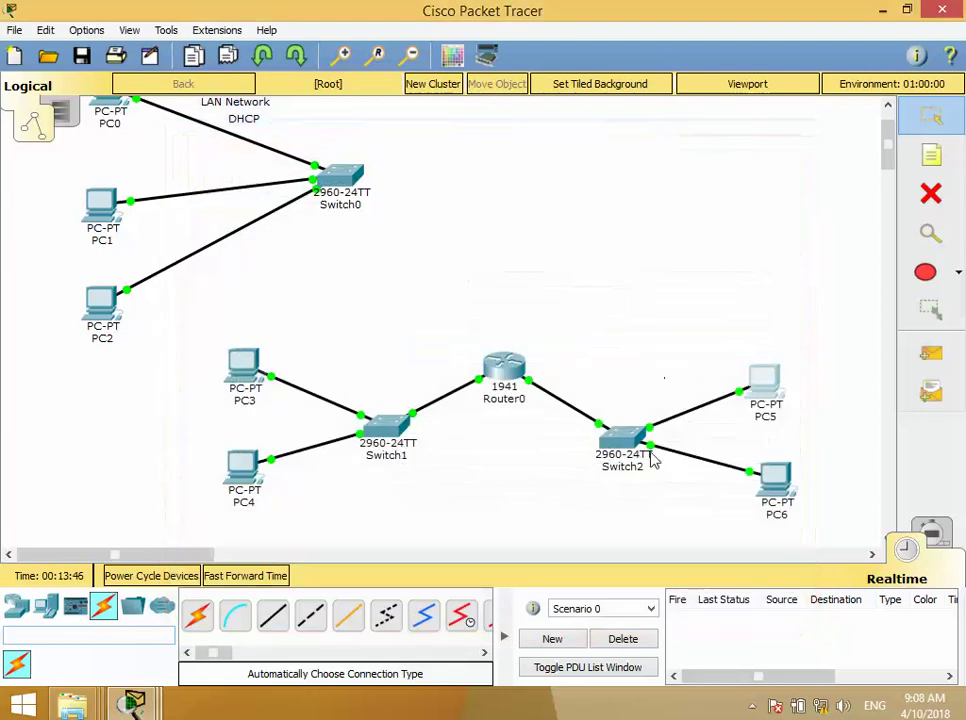
- Set PC6's default gateway to 192.168.2.1 and close its window
left_click(772, 484)
left_click(233, 267)
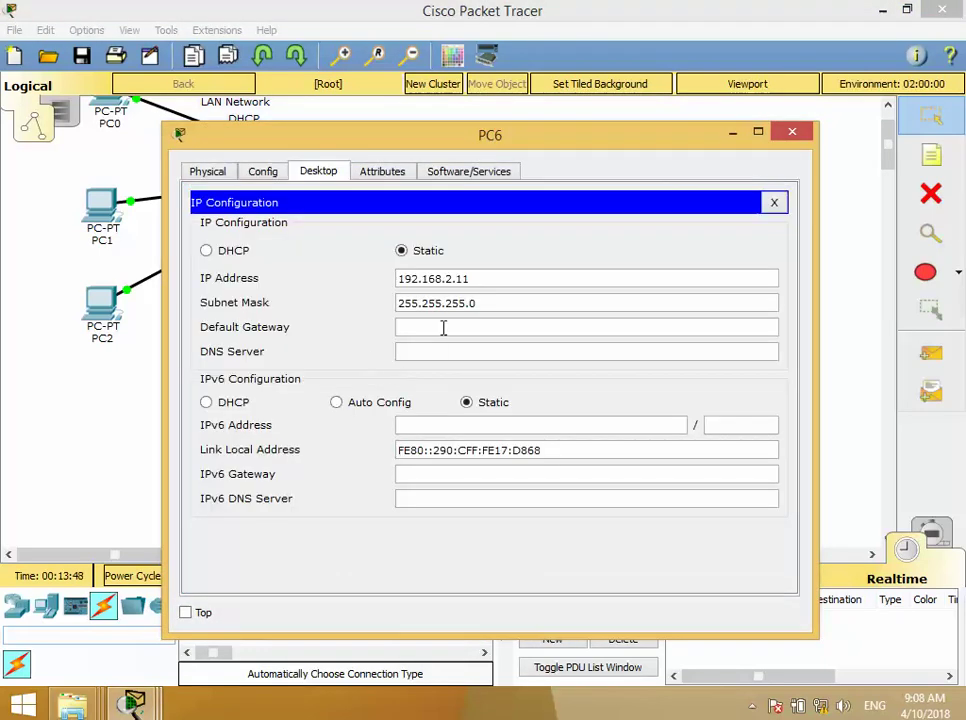
left_click(442, 328)
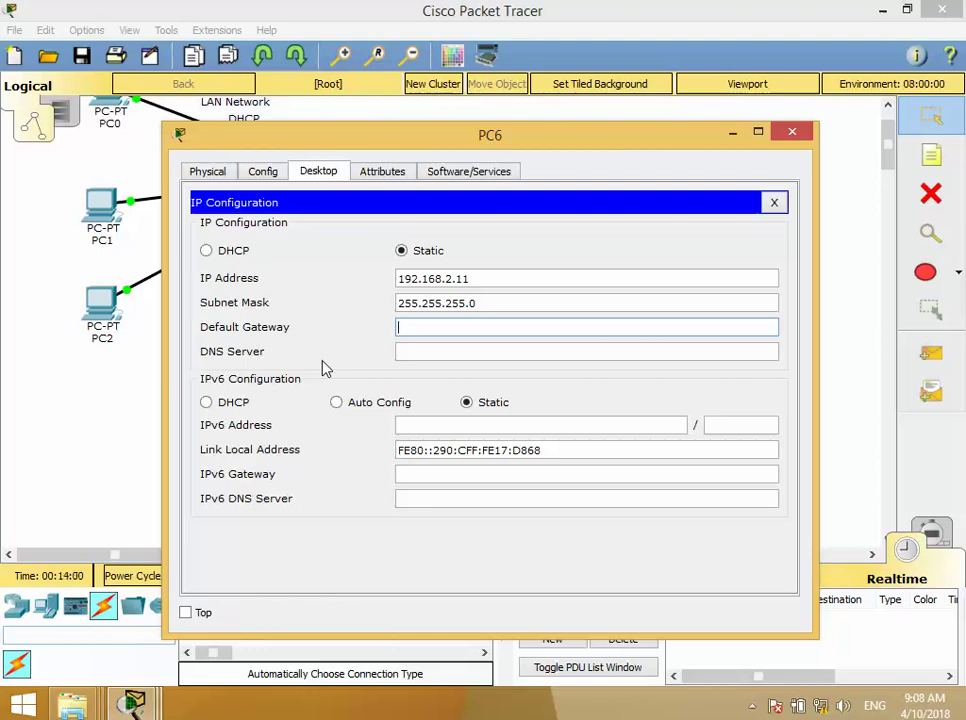
type("192.168.1.11")
key("BackSpace")
left_click(457, 350)
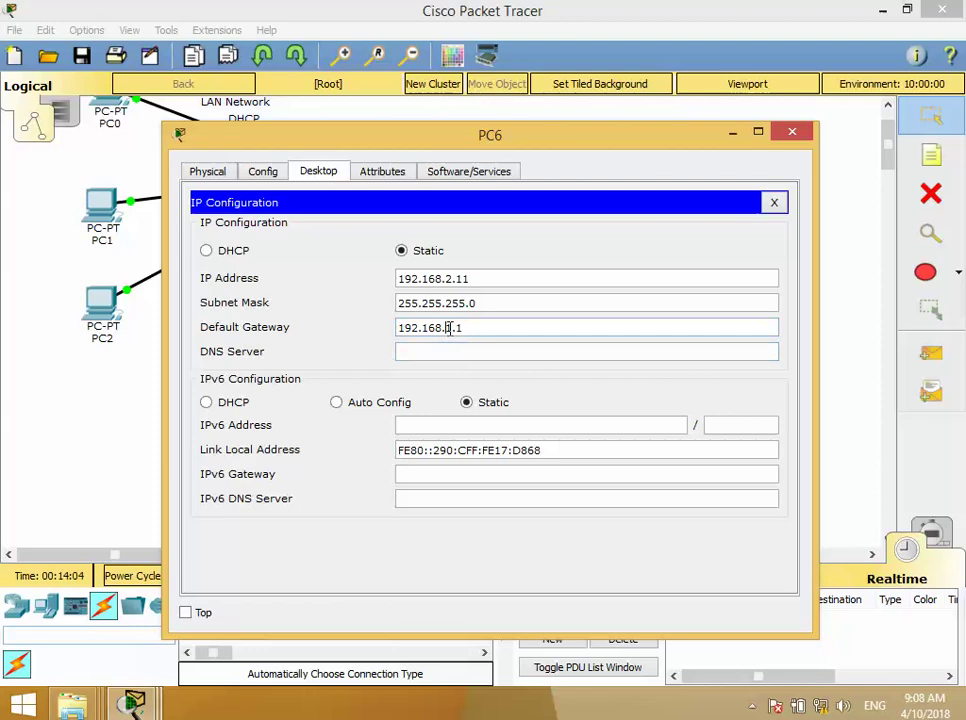
double_click(449, 327)
type("2")
left_click(459, 351)
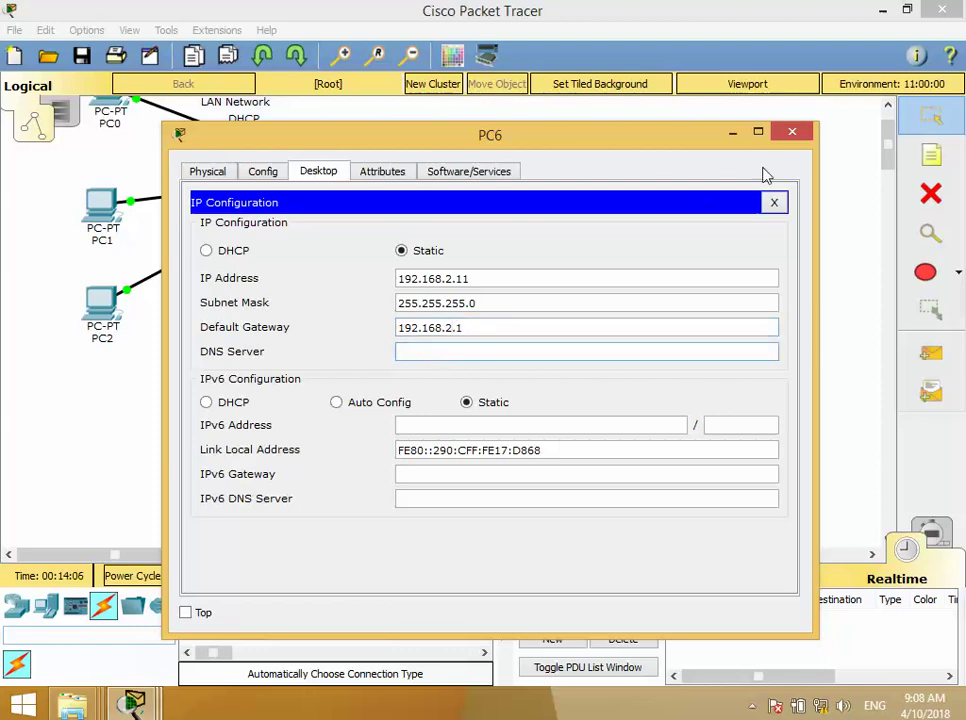
left_click(792, 131)
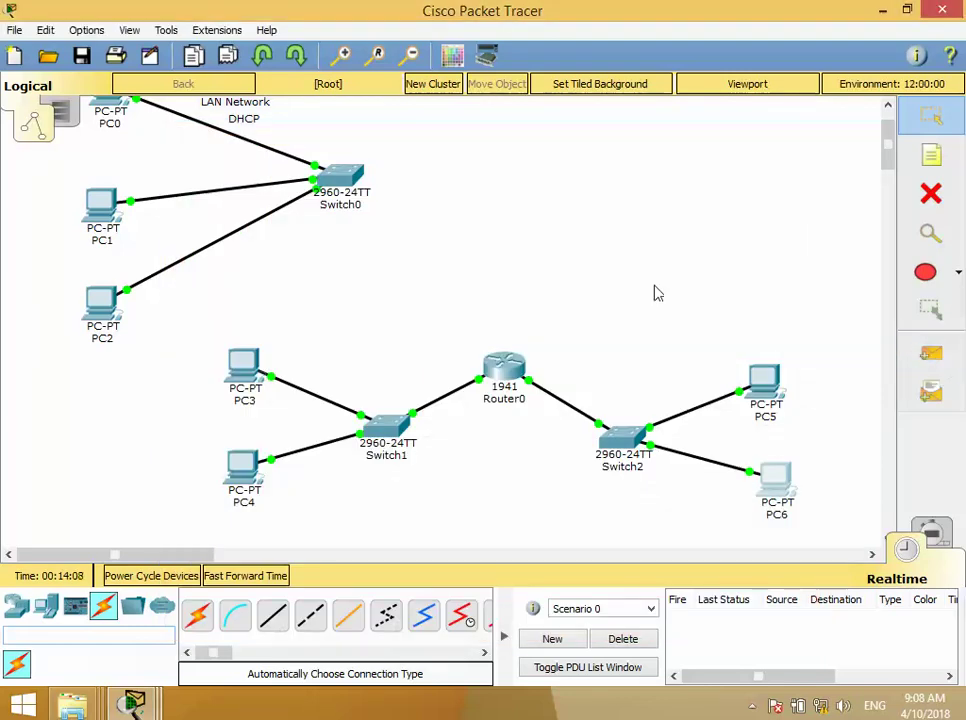
left_click(925, 352)
- Ping PC5 to PC4 and PC6 to PC3, resending each until it shows Successful
left_click(760, 392)
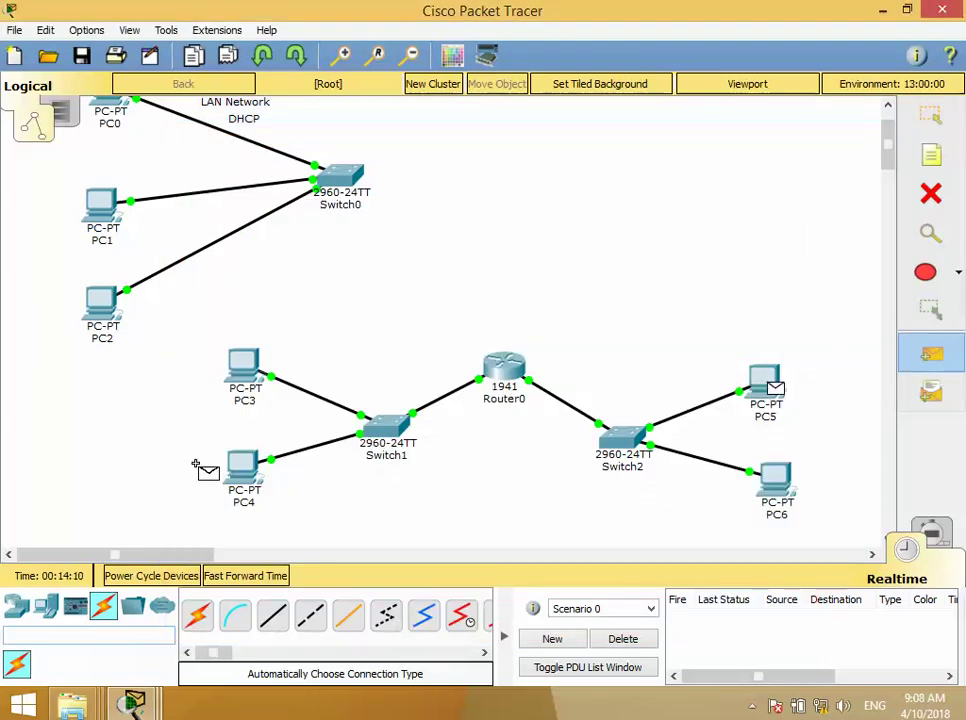
left_click(248, 470)
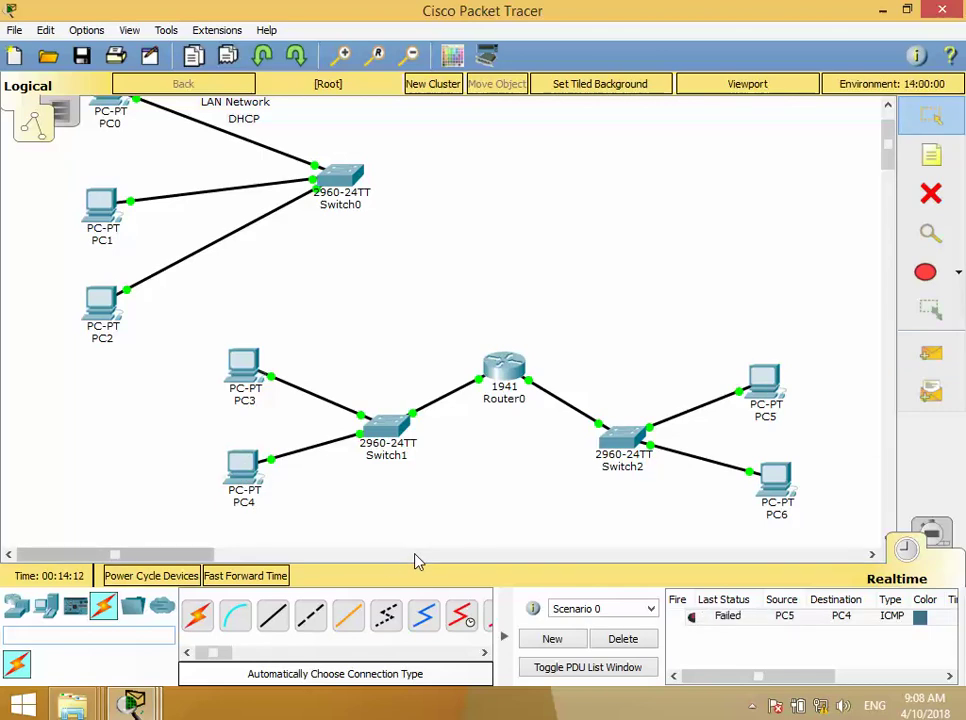
double_click(691, 616)
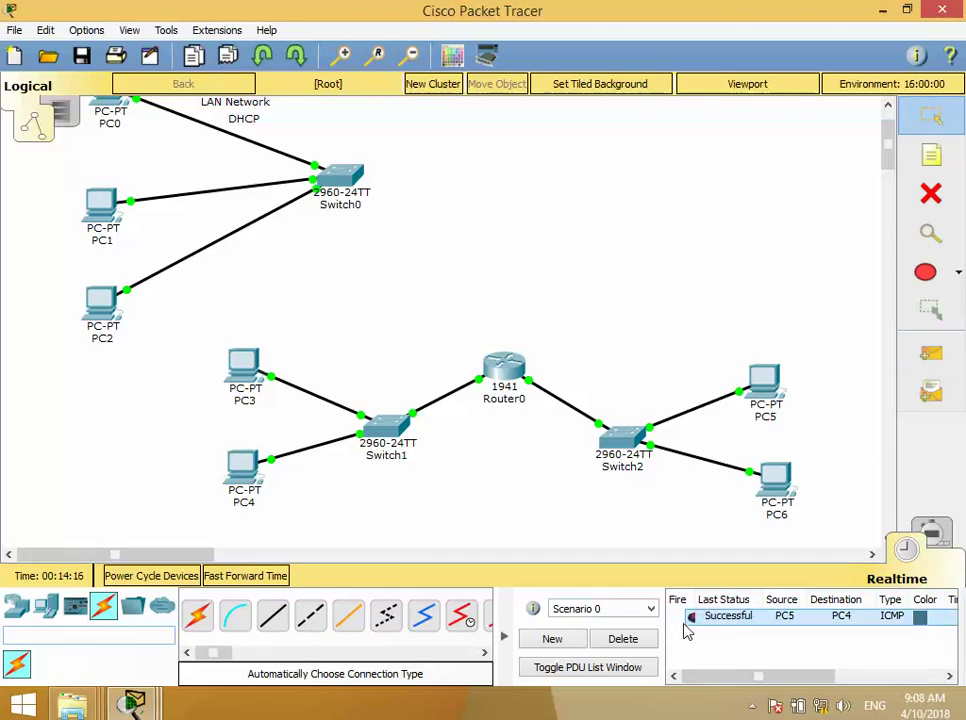
left_click(931, 355)
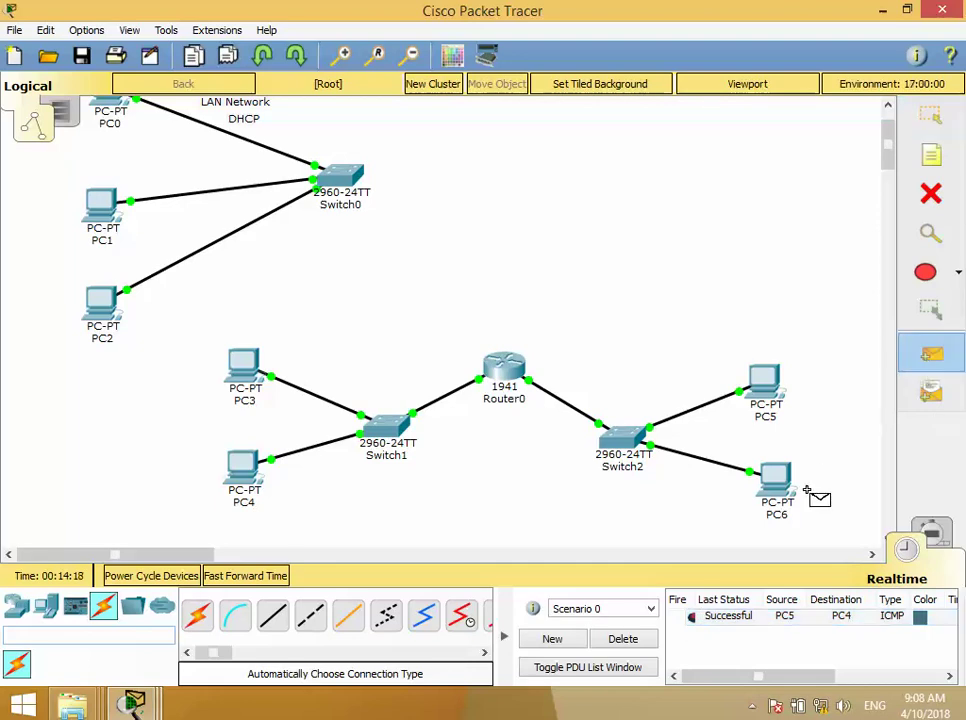
left_click(767, 490)
left_click(258, 388)
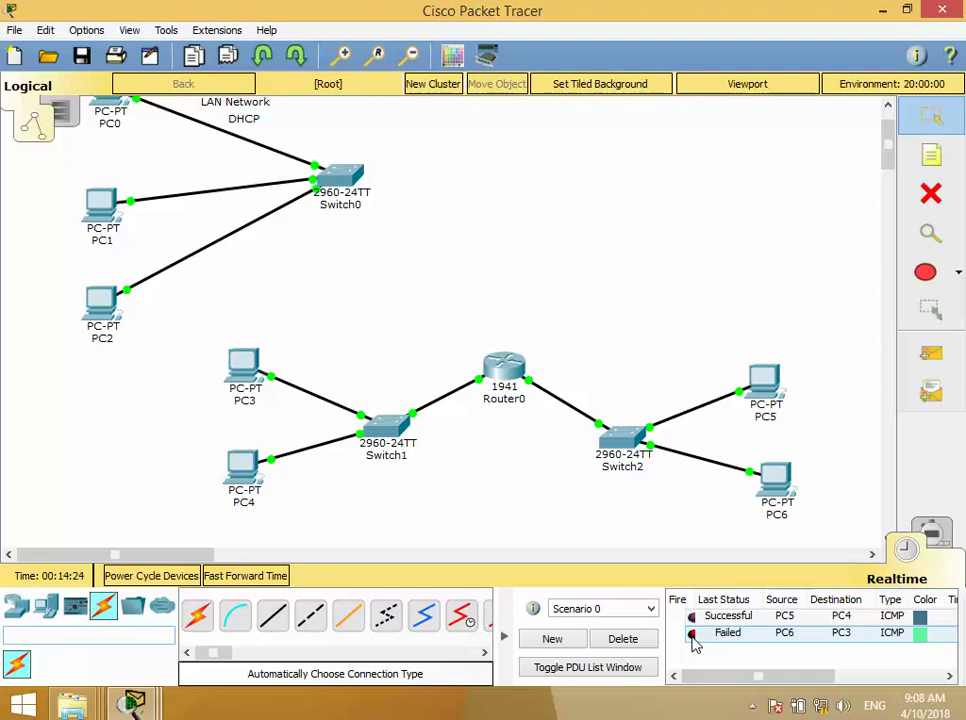
left_click(692, 635)
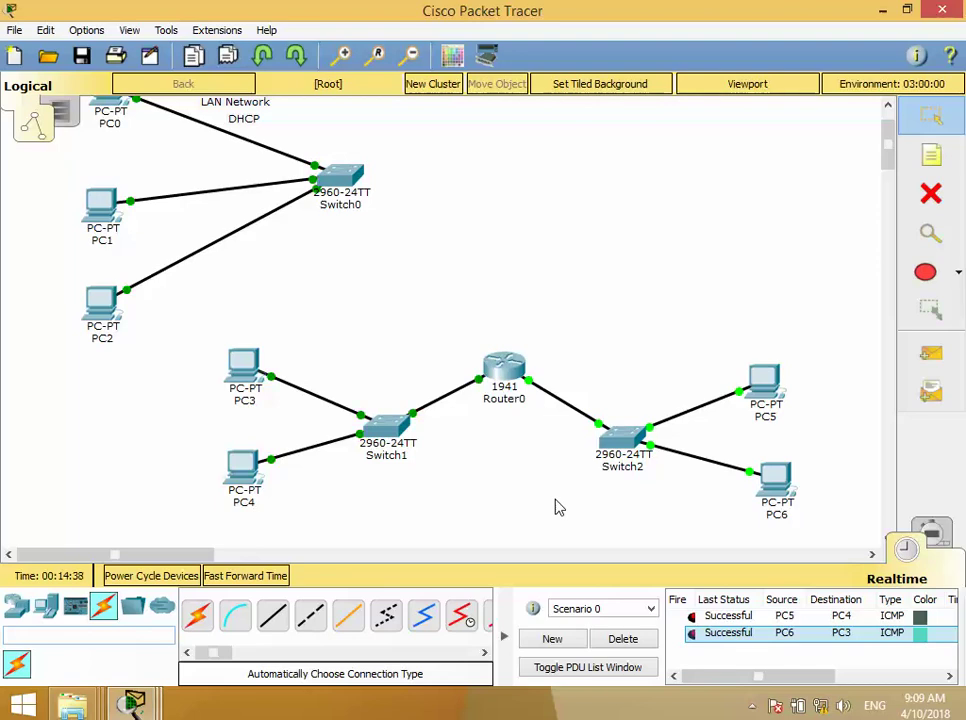
- Place a two-line note above Router0 reading 'Nework betwwn 2 LAN' and 'IP Static'
left_click(940, 163)
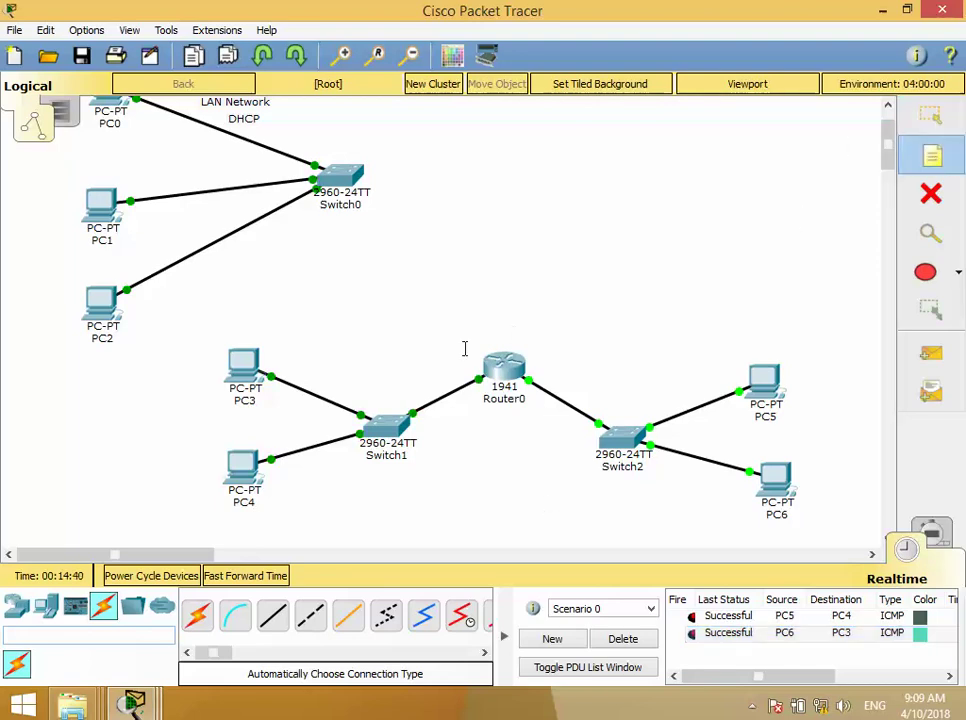
left_click(431, 319)
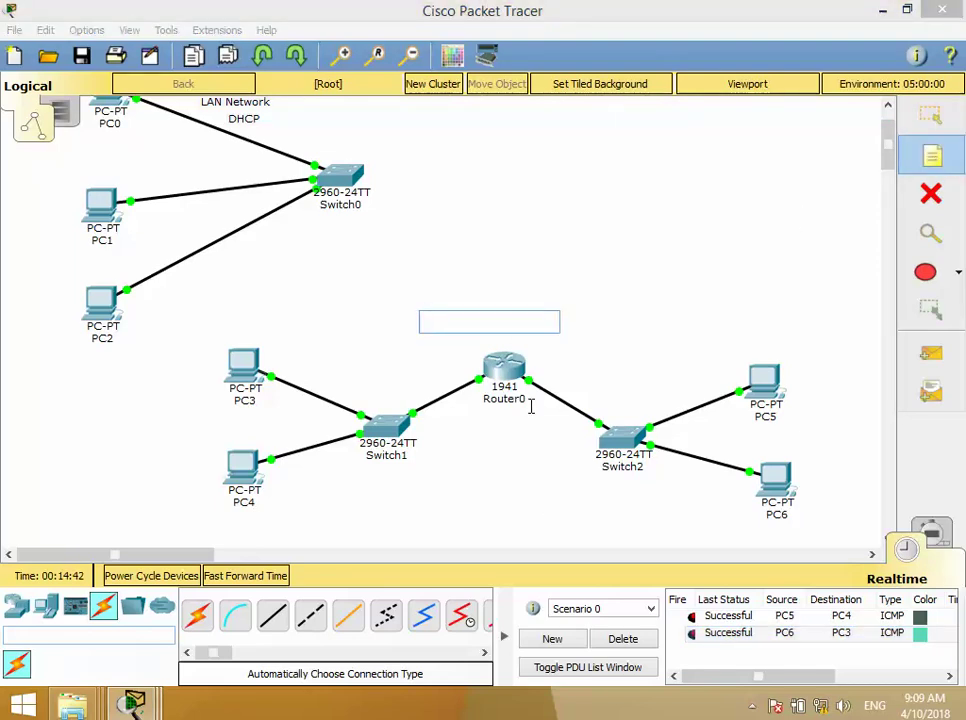
type("Nework")
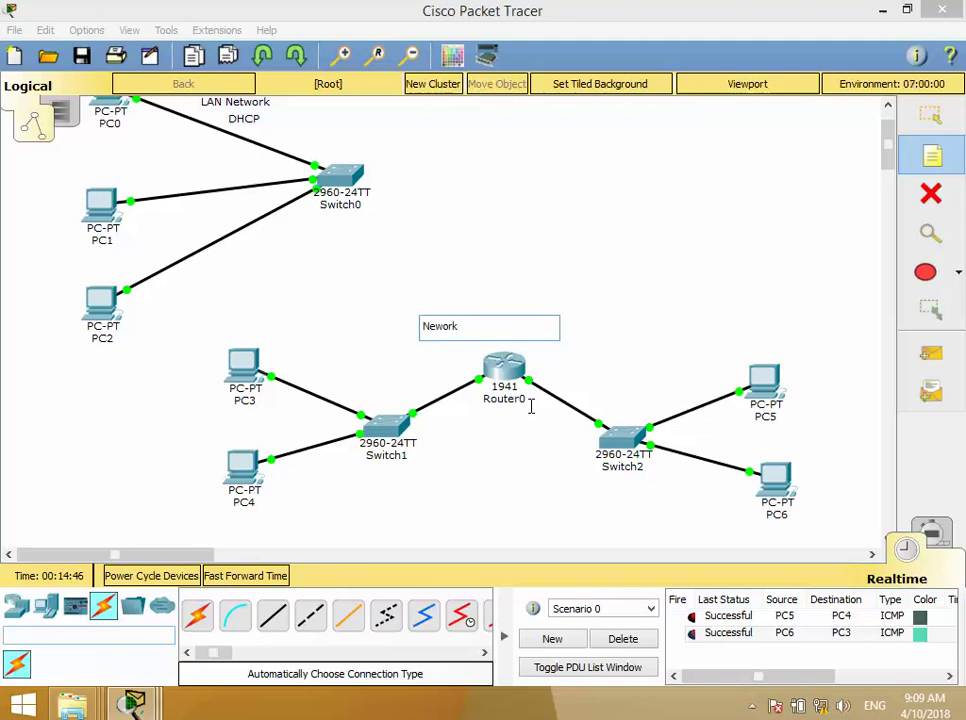
type(" betwwn")
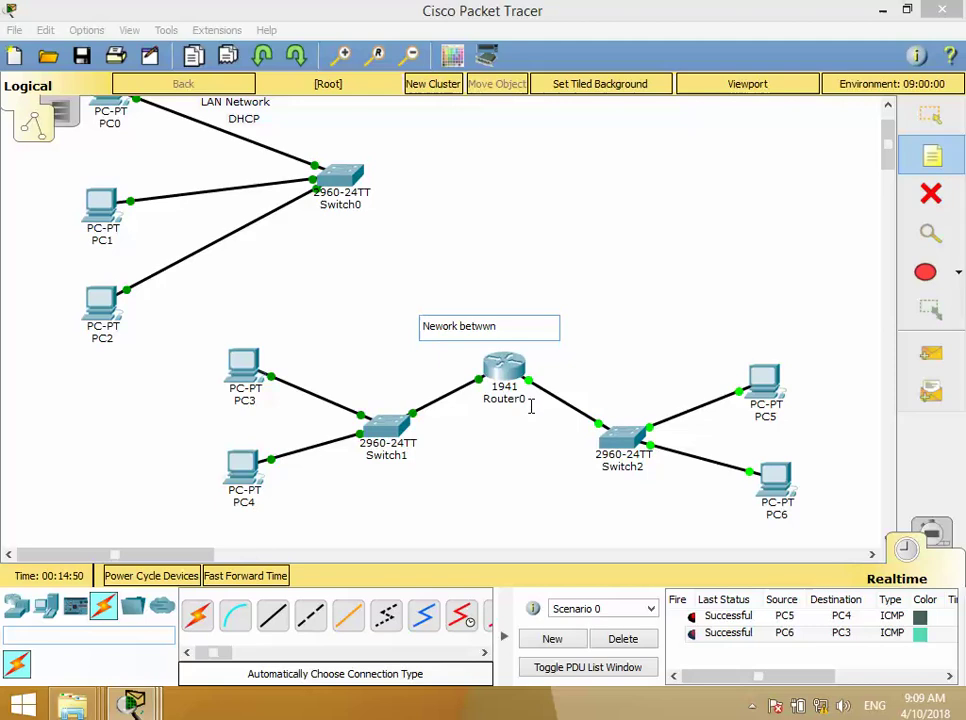
type(" 2La")
key("BackSpace")
type("AN")
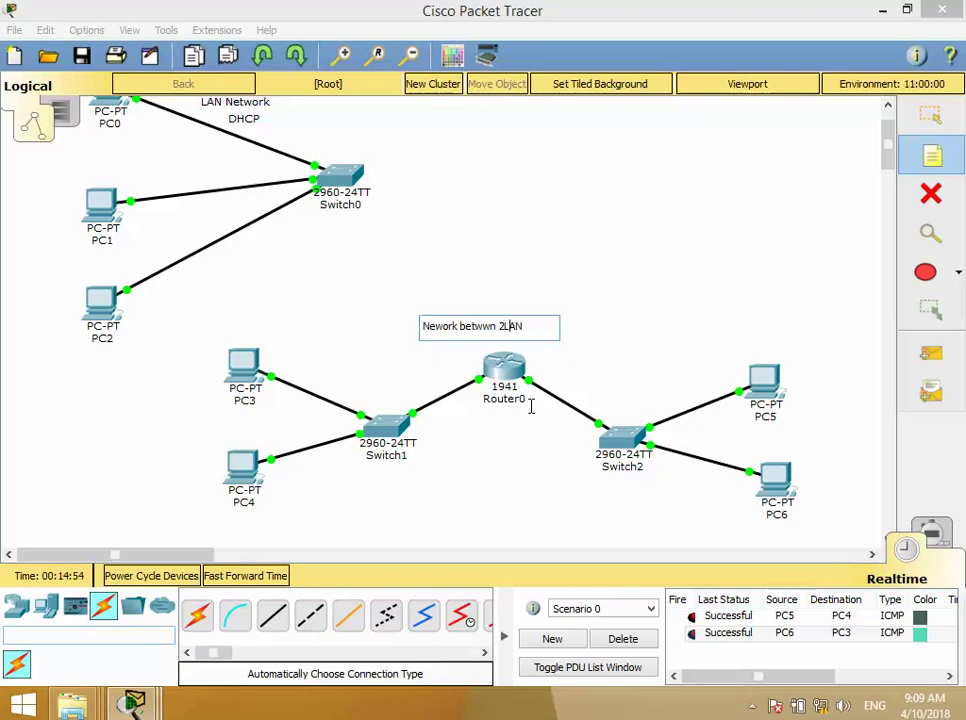
key("Left")
key("Return")
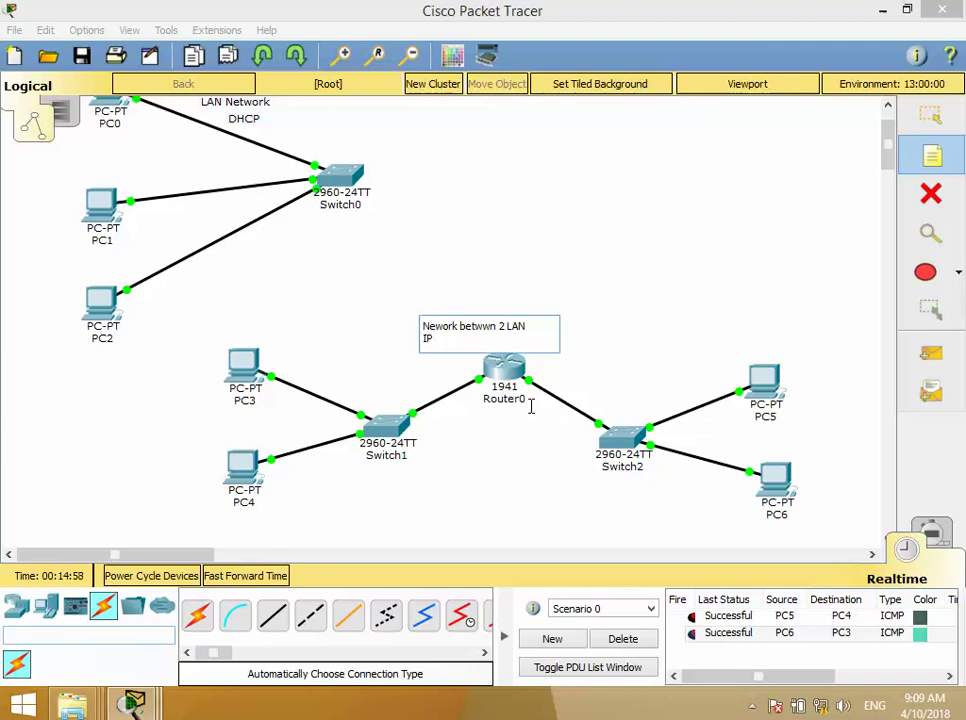
type("IP Sta")
type("ti")
type("k")
type("c")
left_click(518, 463)
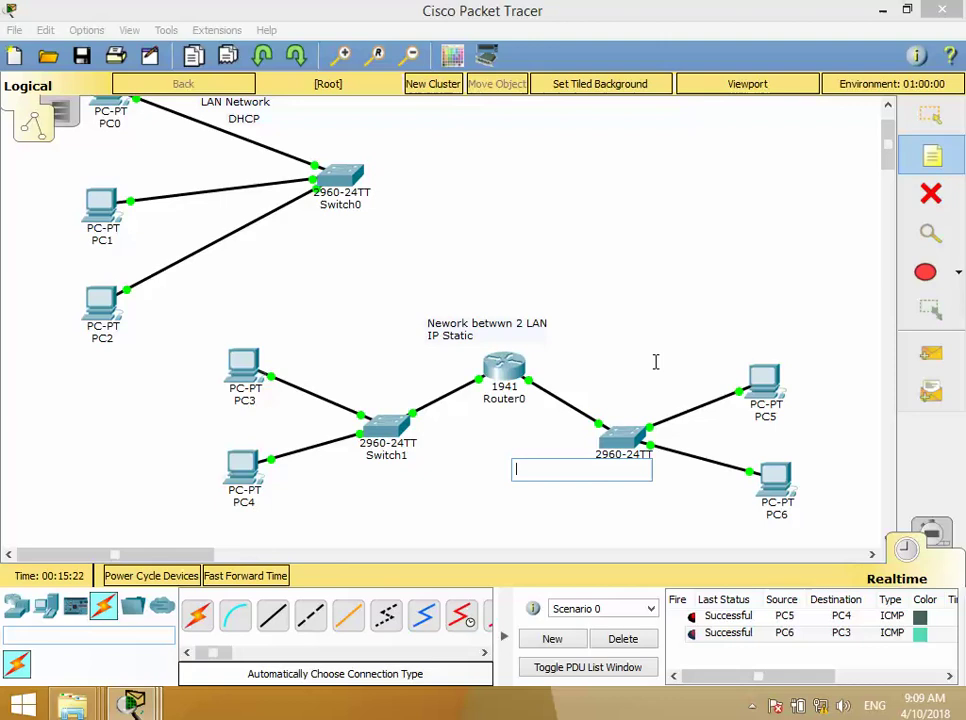
scroll(645, 357, "down", 5)
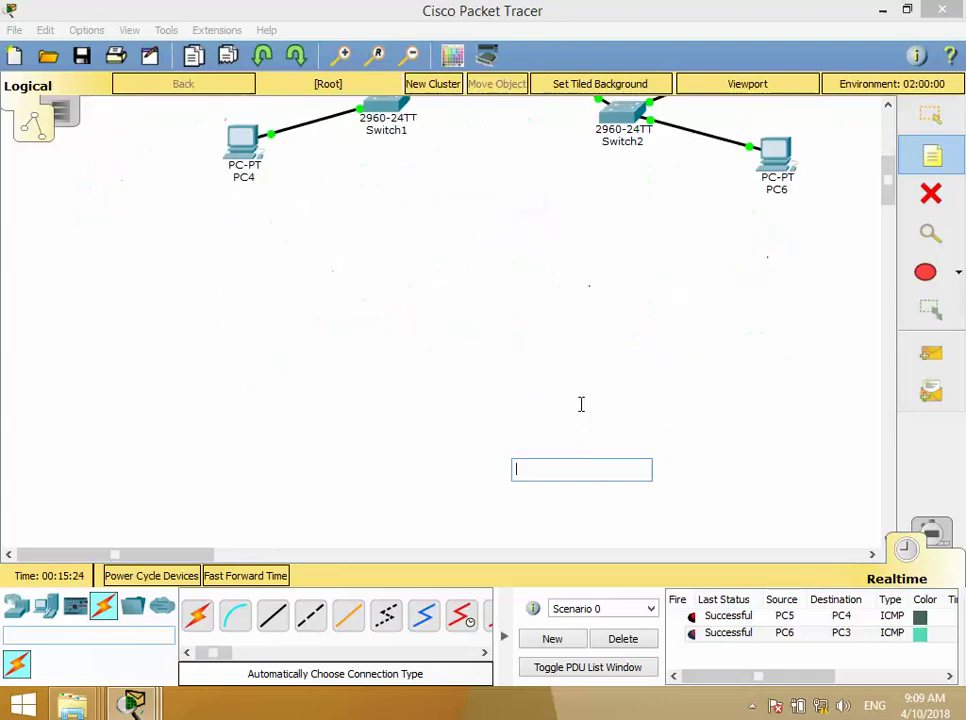
- Discard the empty note, then add and delete a stray 1941 router
key("Escape")
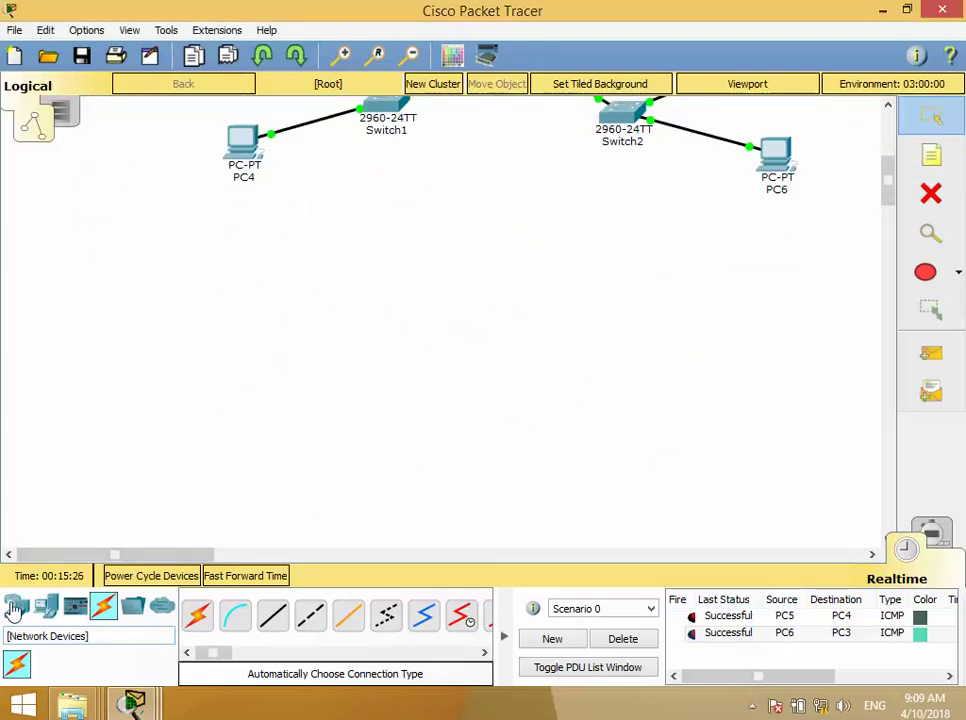
left_click(14, 610)
left_click_drag(14, 610, 372, 357)
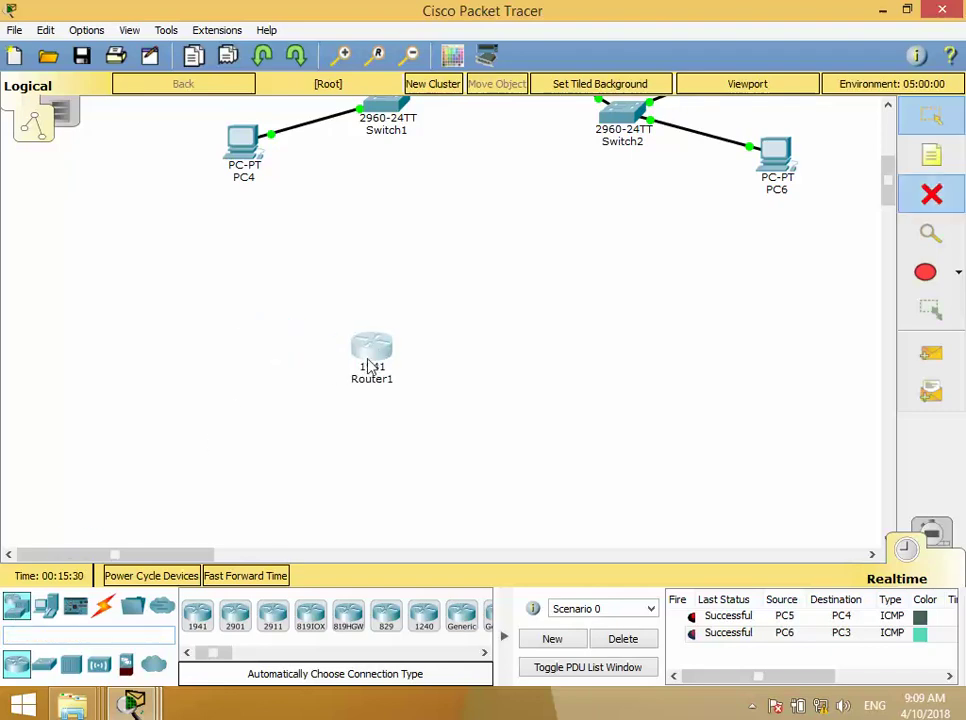
key("Delete")
left_click(397, 370)
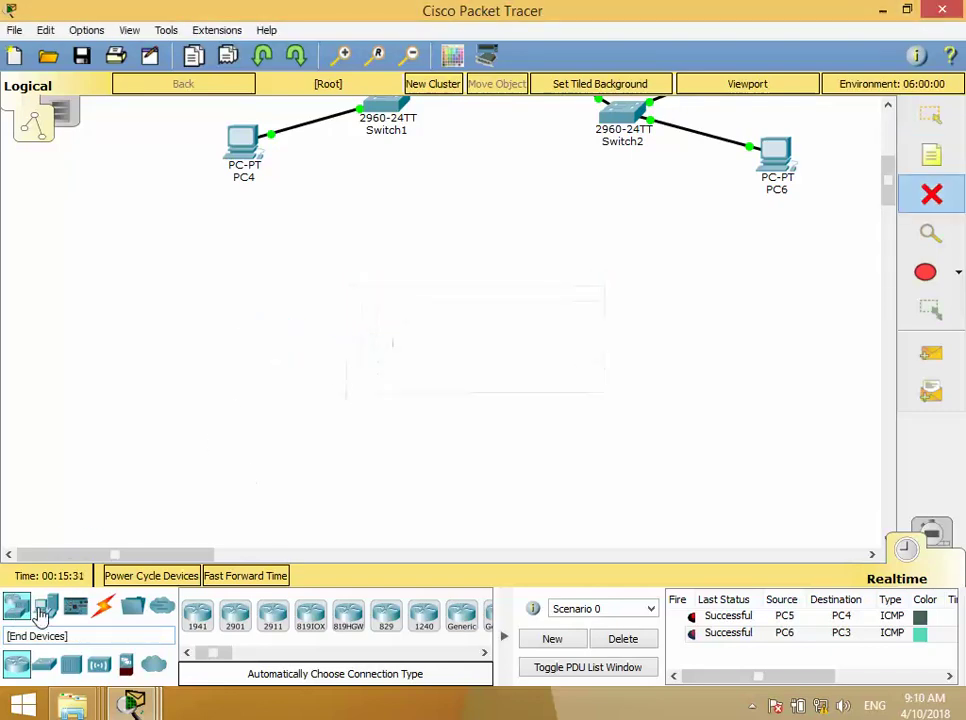
- Add and delete a trial 2960 switch, then place Access Point0 below the switches
left_click_drag(43, 665, 385, 383)
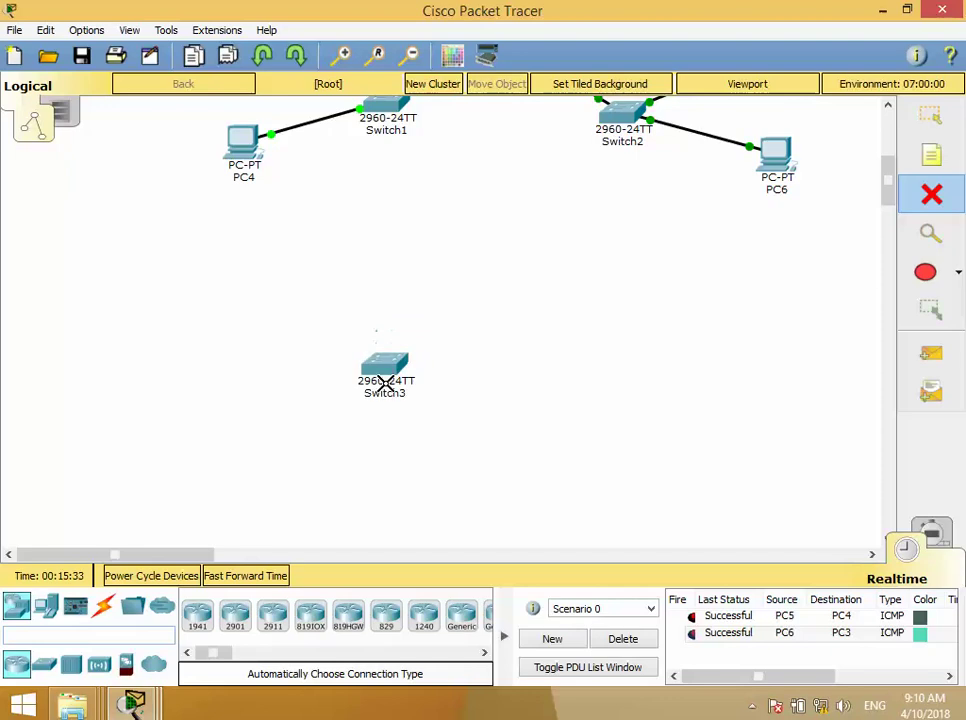
left_click(389, 395)
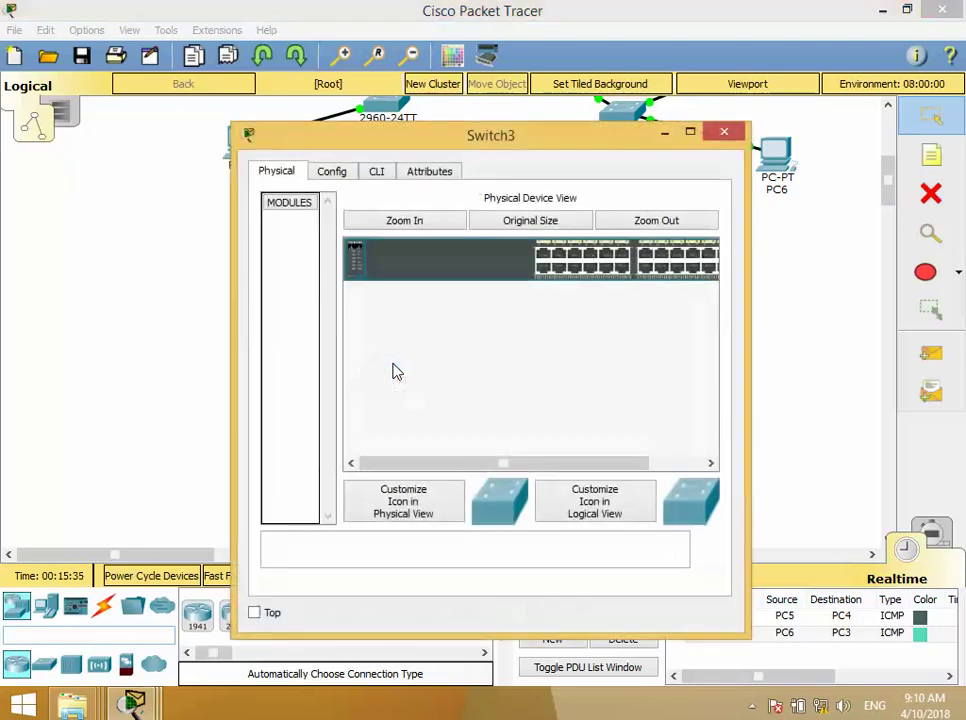
left_click(726, 132)
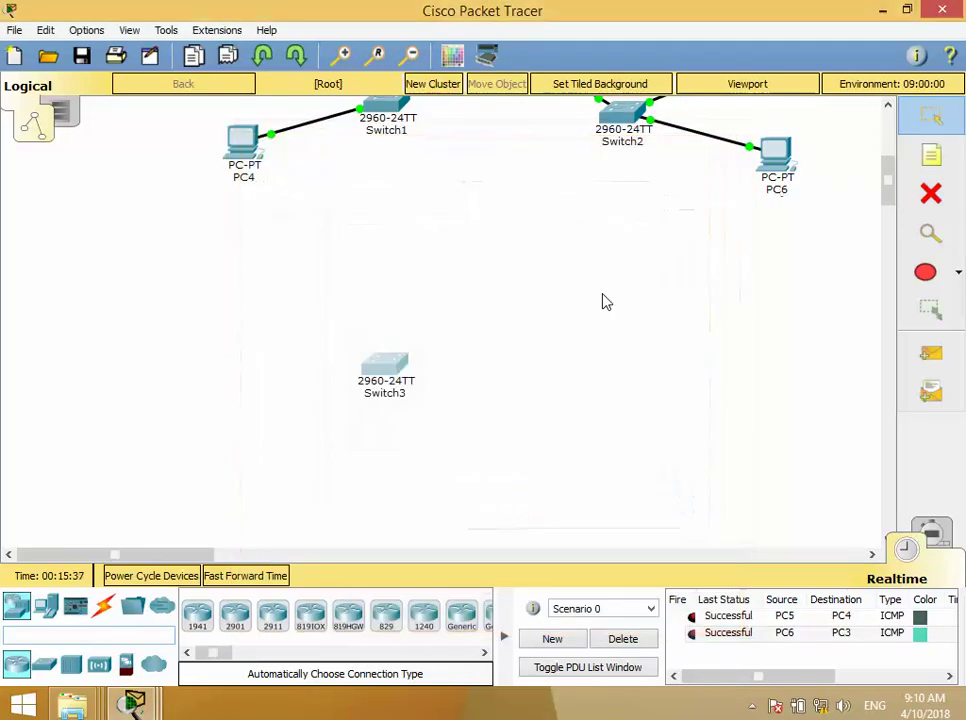
left_click_drag(537, 401, 277, 313)
key("Delete")
key("Return")
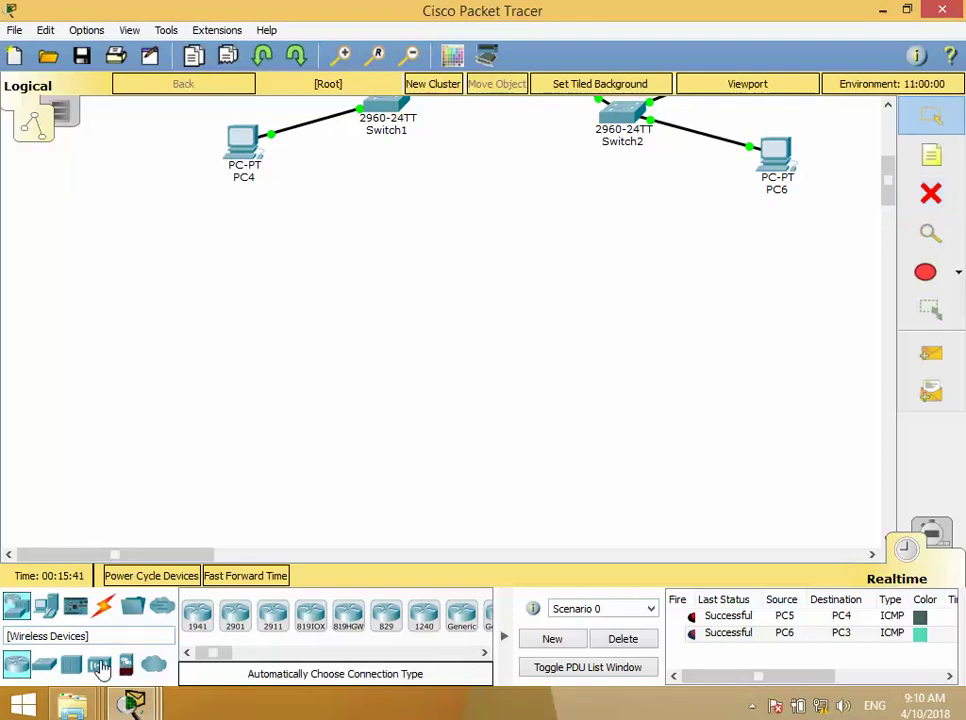
left_click_drag(101, 670, 426, 325)
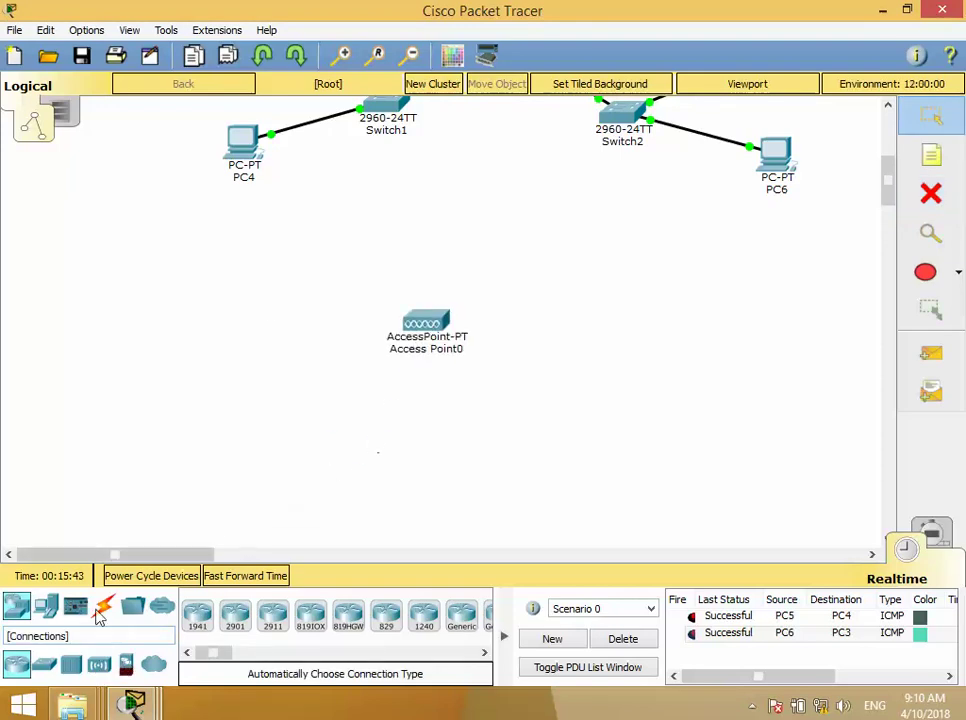
- Place PC7 and PC8 below Access Point0 and open PC7's device window
left_click_drag(44, 606, 283, 452)
left_click_drag(44, 606, 631, 466)
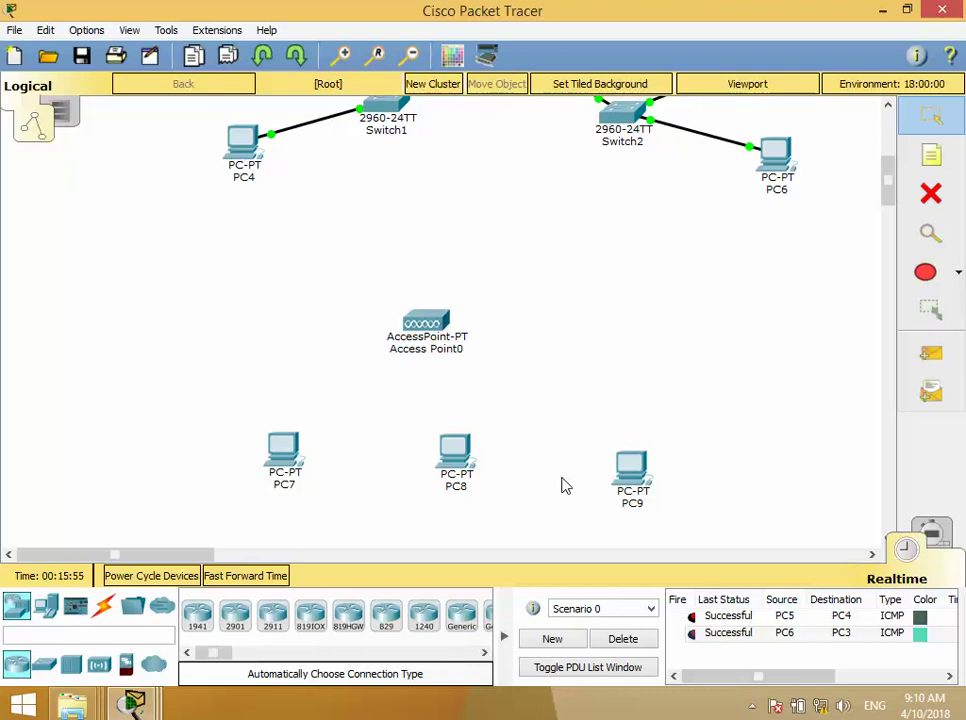
left_click(285, 455)
left_click_drag(427, 136, 448, 90)
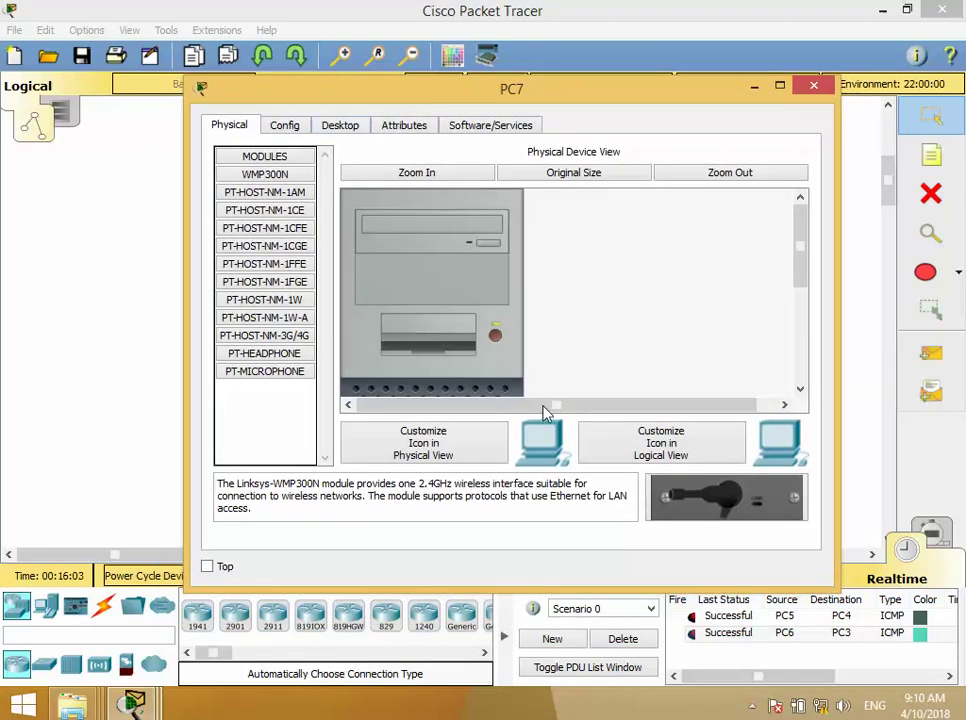
- Power off PC7 and replace its Ethernet card with the WMP300N wireless module
left_click(496, 338)
left_click(800, 389)
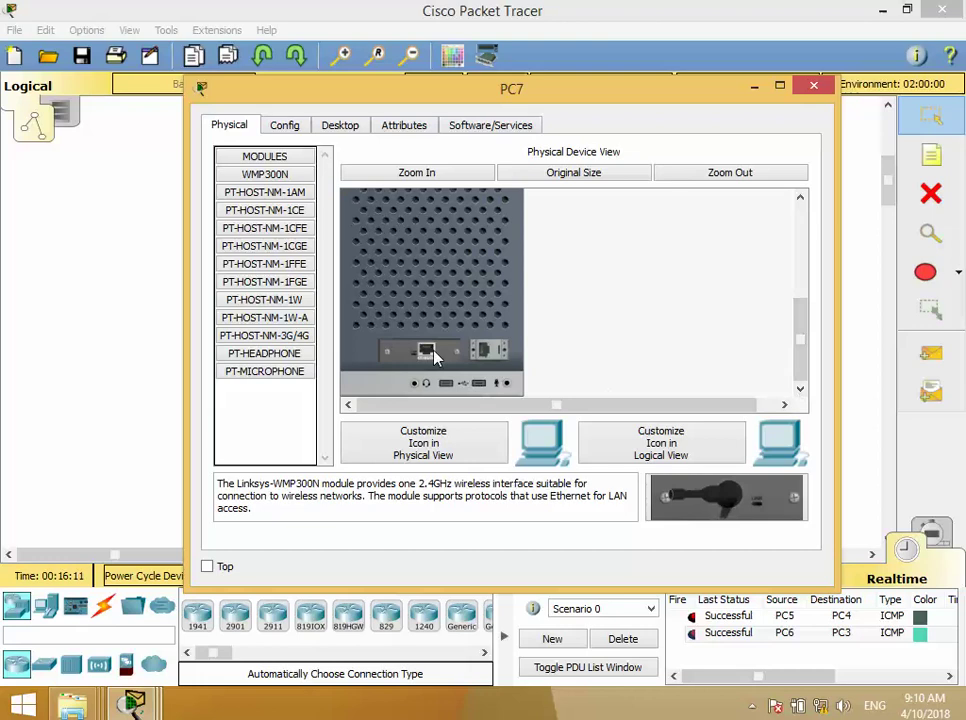
left_click_drag(427, 351, 267, 423)
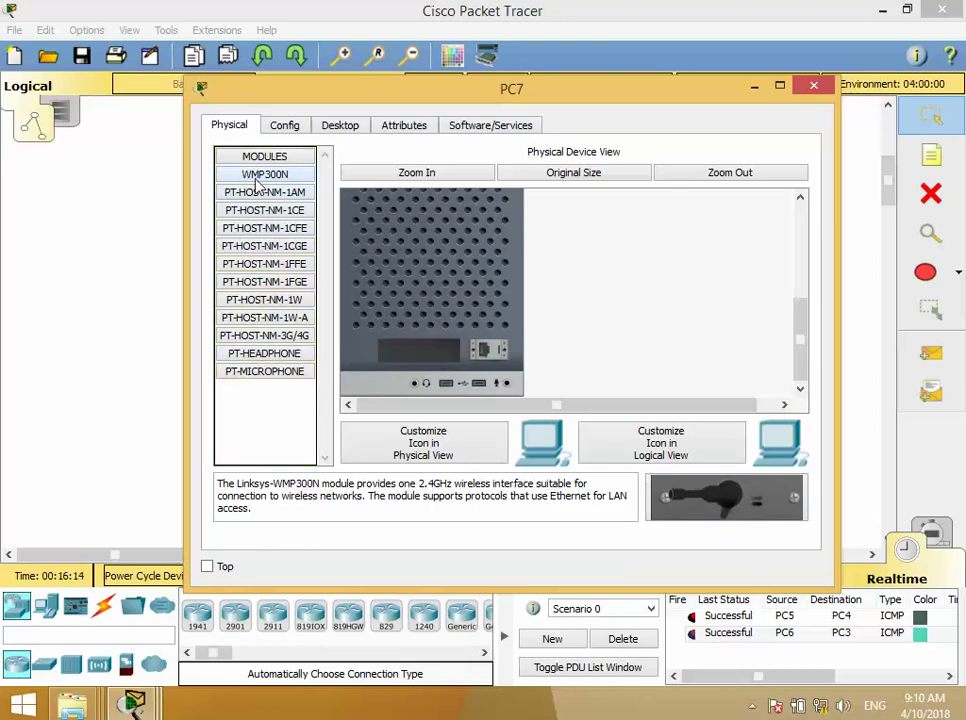
left_click_drag(255, 180, 424, 354)
left_click_drag(727, 500, 421, 374)
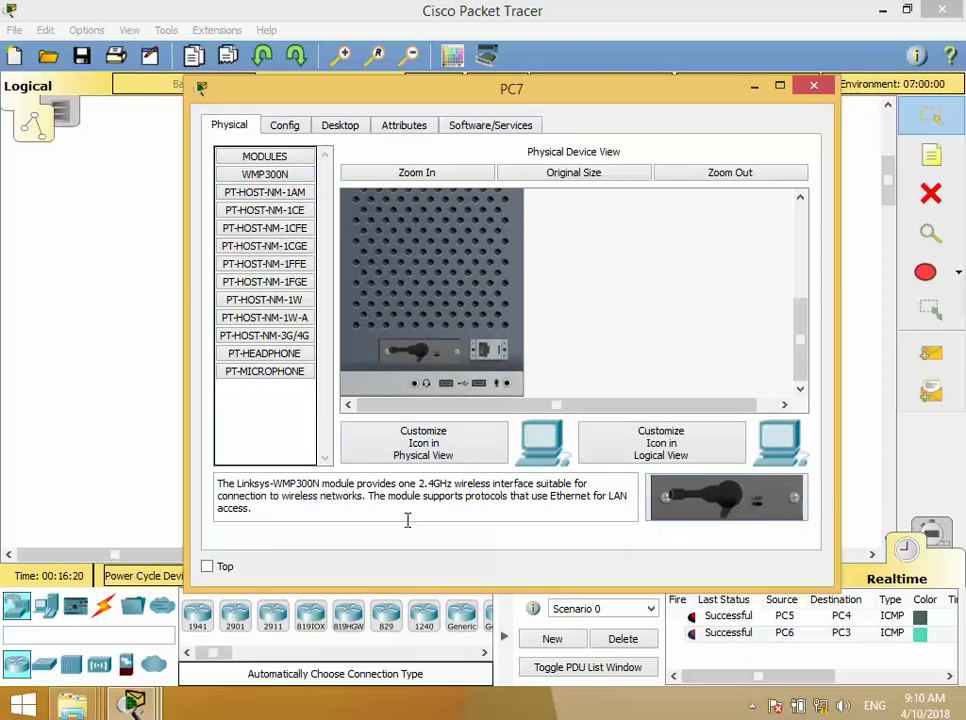
- Read the WMP300N module description, then close PC7's window
left_click_drag(222, 484, 345, 502)
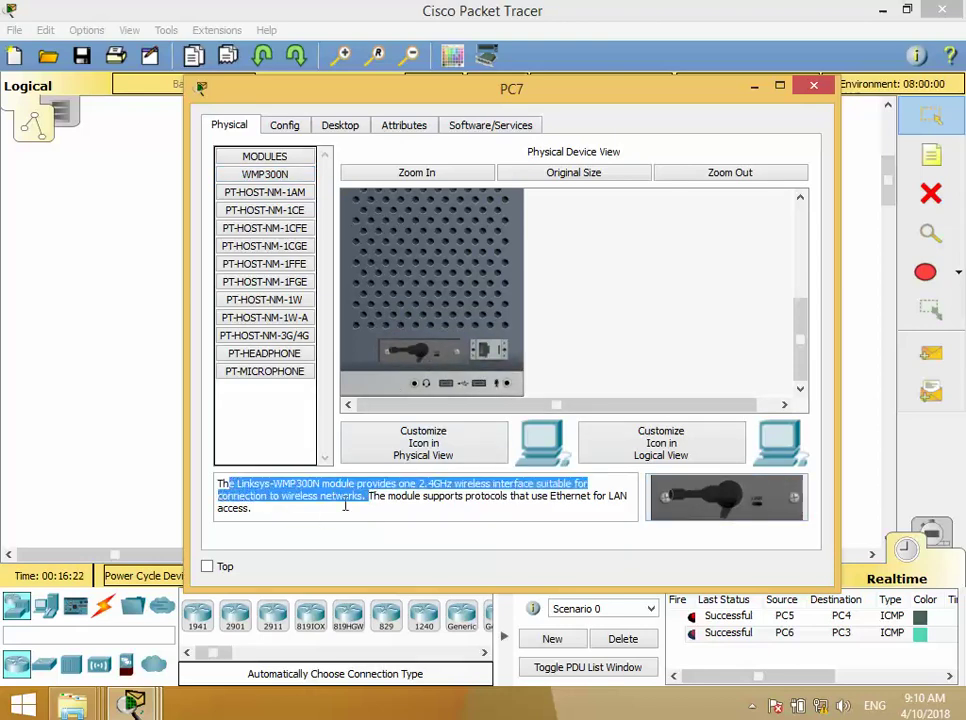
left_click(246, 487)
left_click_drag(224, 483, 278, 520)
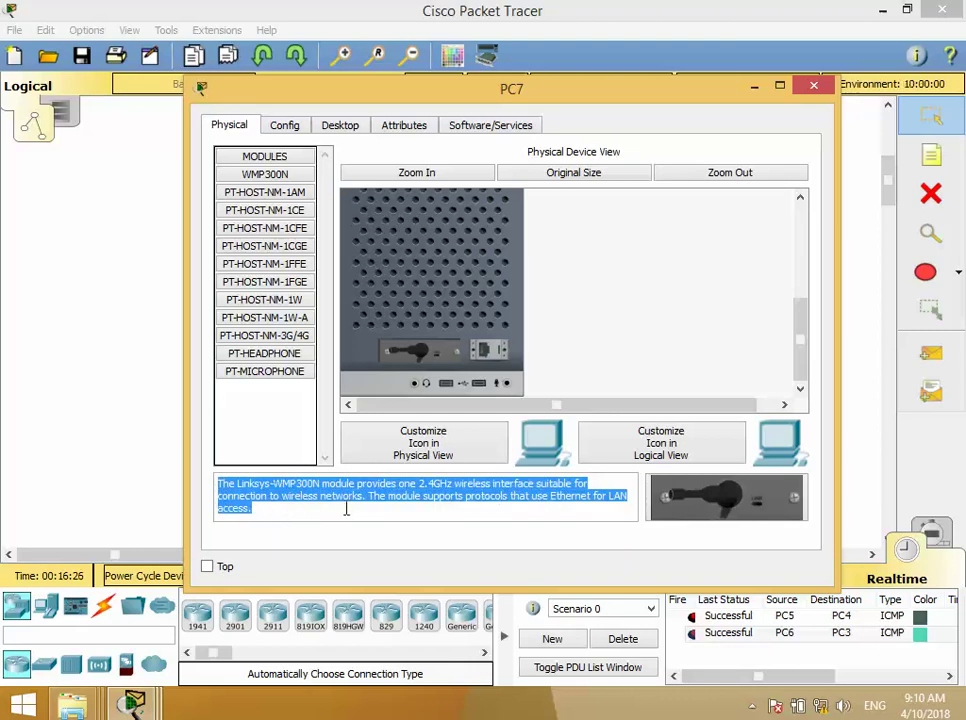
left_click(446, 517)
triple_click(452, 495)
left_click(812, 88)
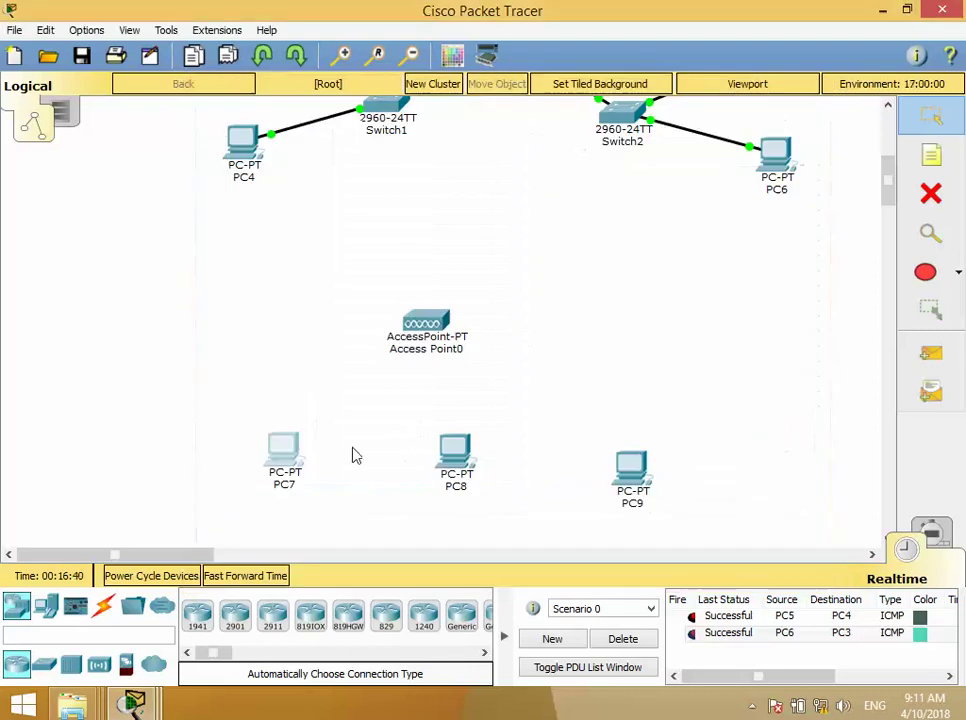
- Reopen and close PC7's window, then wait for its wireless link to Access Point0
left_click(276, 476)
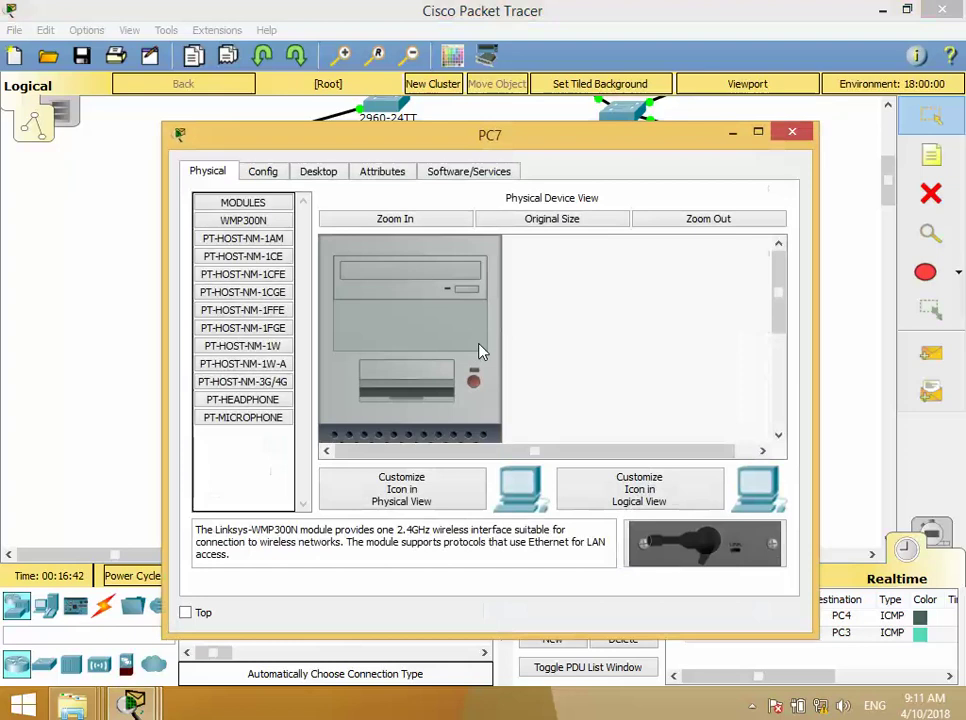
left_click(790, 132)
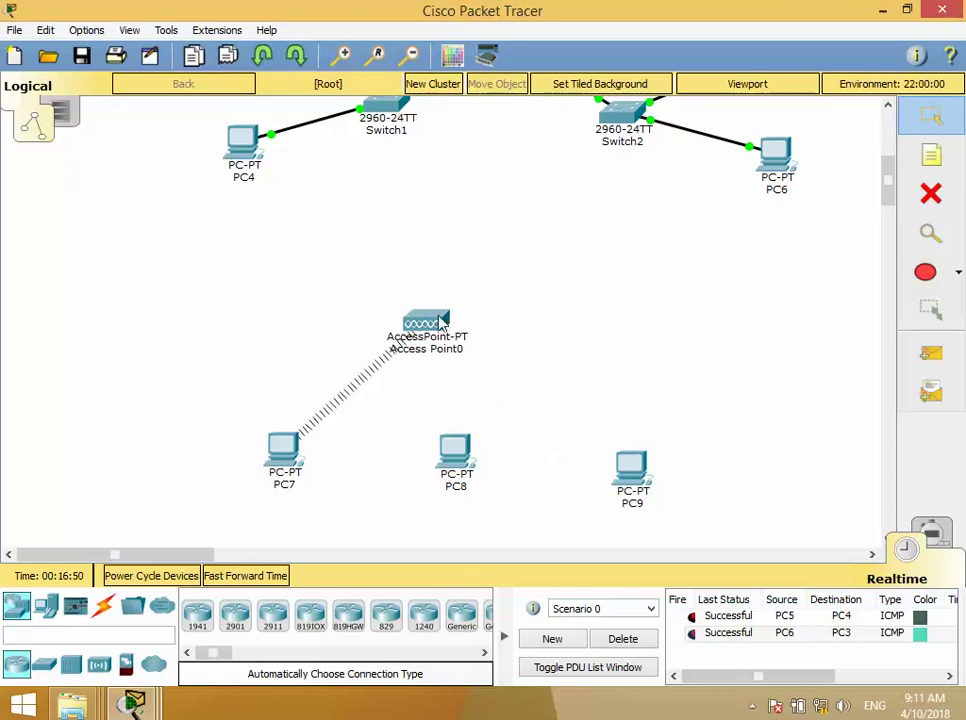
mouse_move(437, 327)
left_click(820, 706)
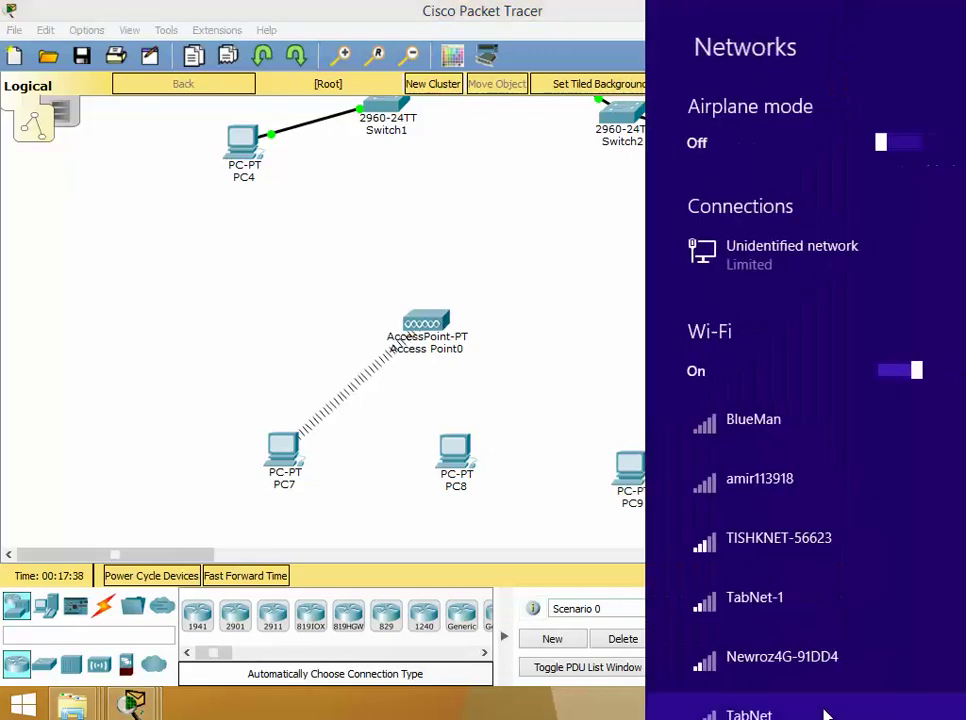
scroll(797, 457, "down", 2)
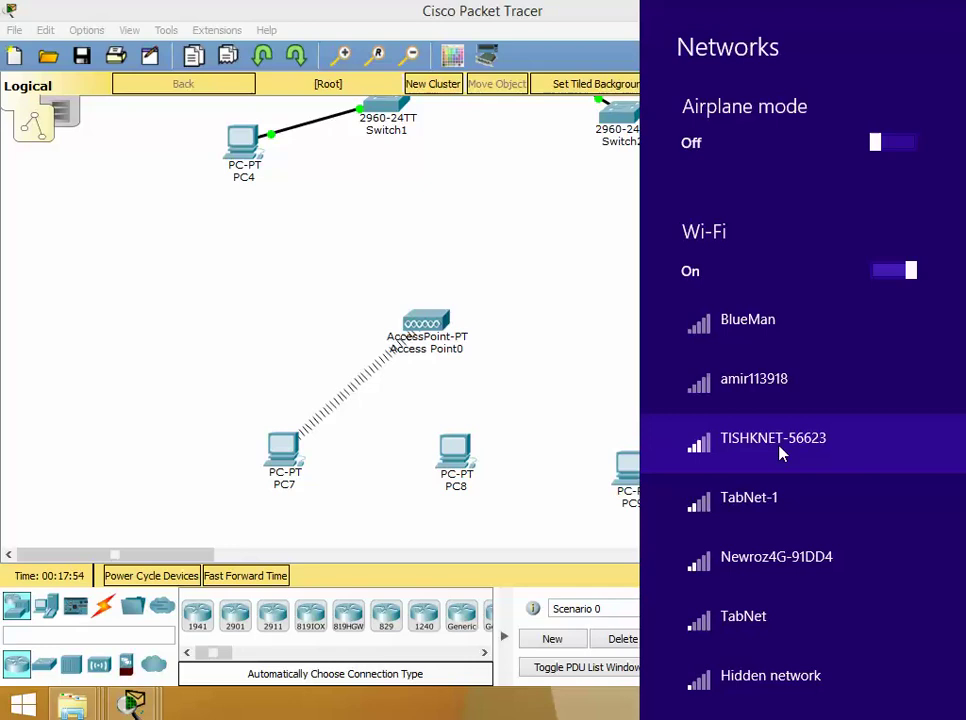
left_click(556, 304)
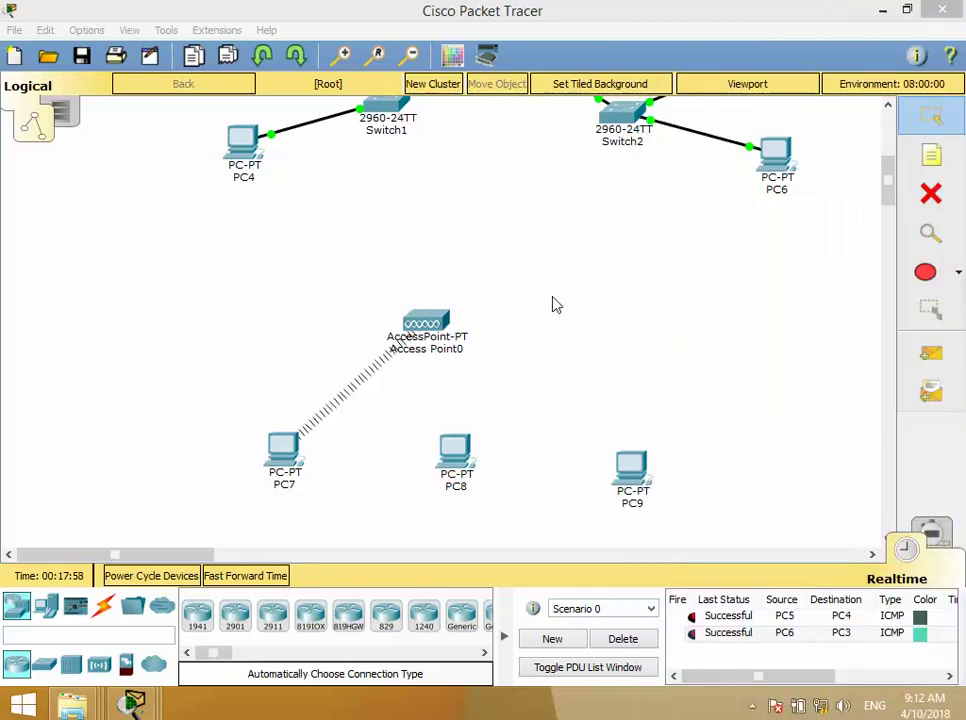
- Fit PC8 with a WMP300N wireless module so it links to Access Point0
left_click(463, 440)
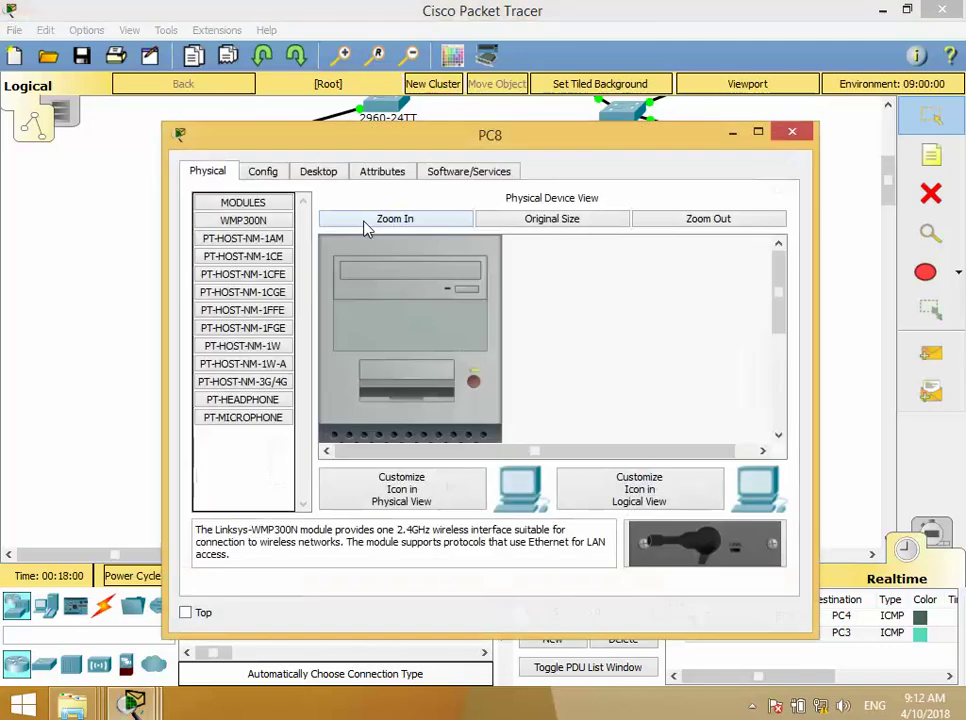
scroll(782, 400, "down", 5)
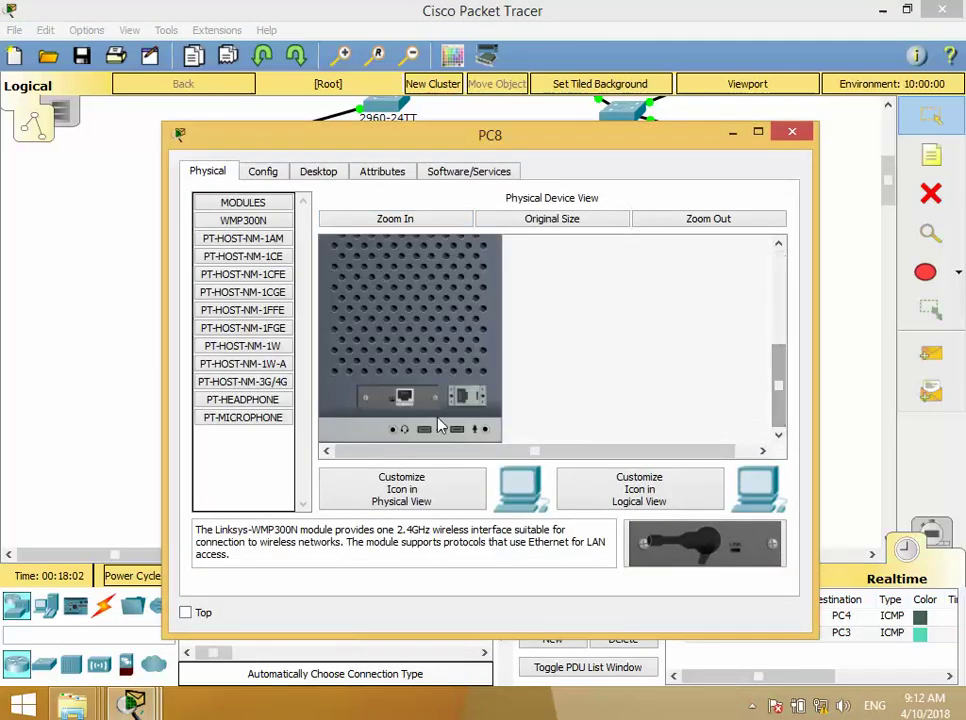
left_click_drag(705, 543, 405, 401)
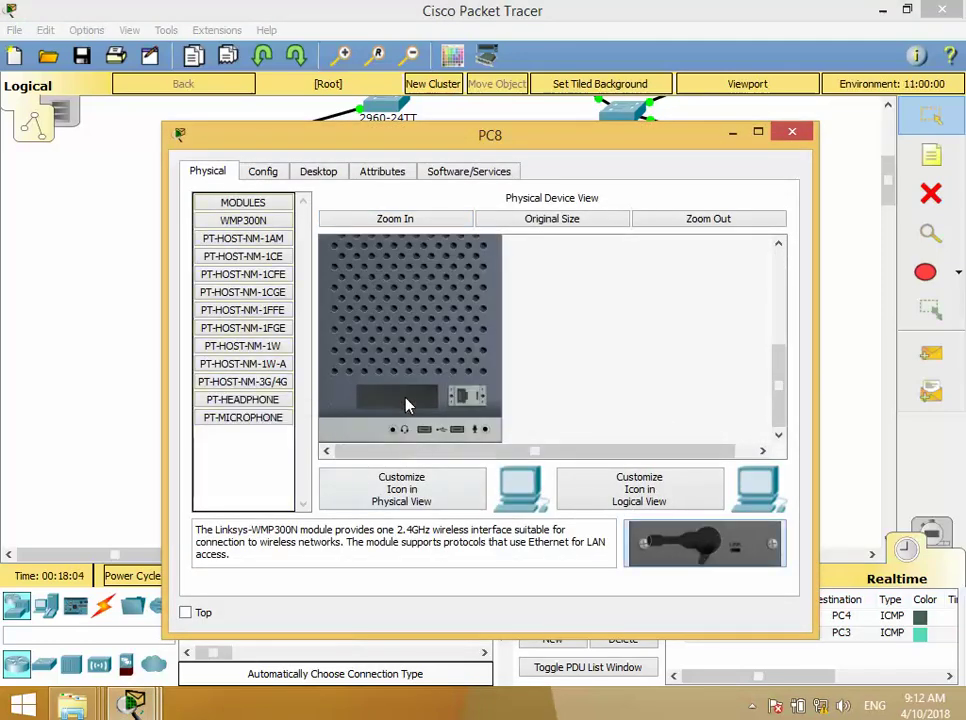
scroll(451, 336, "up", 5)
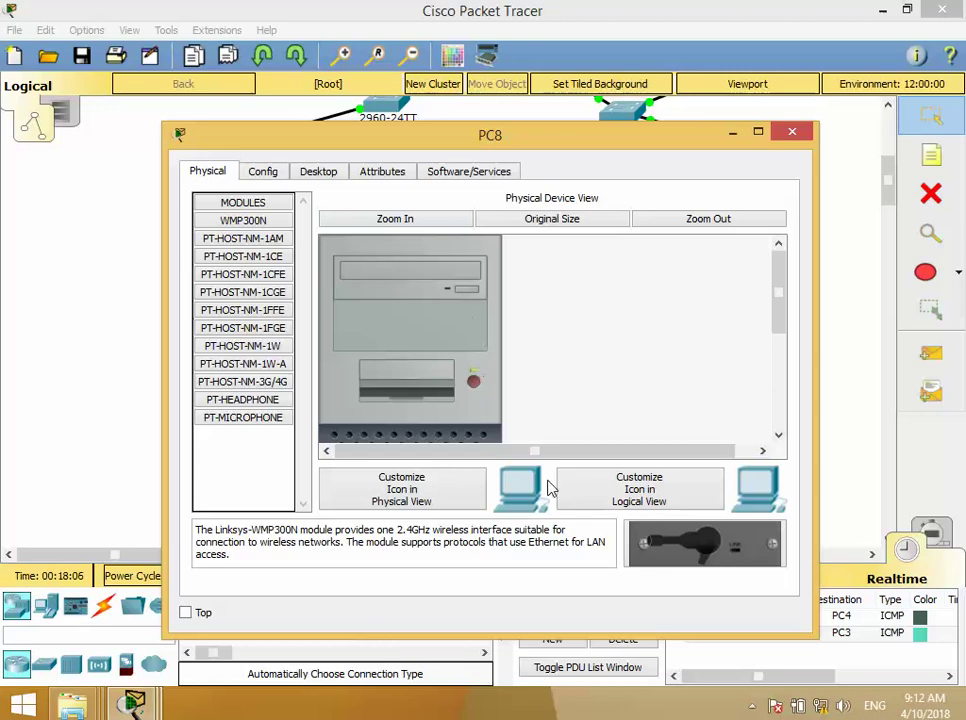
left_click(786, 140)
- Try removing PC9's network card, dismissing the power-on module removal error
left_click(632, 466)
scroll(470, 390, "down", 5)
scroll(450, 390, "up", 5)
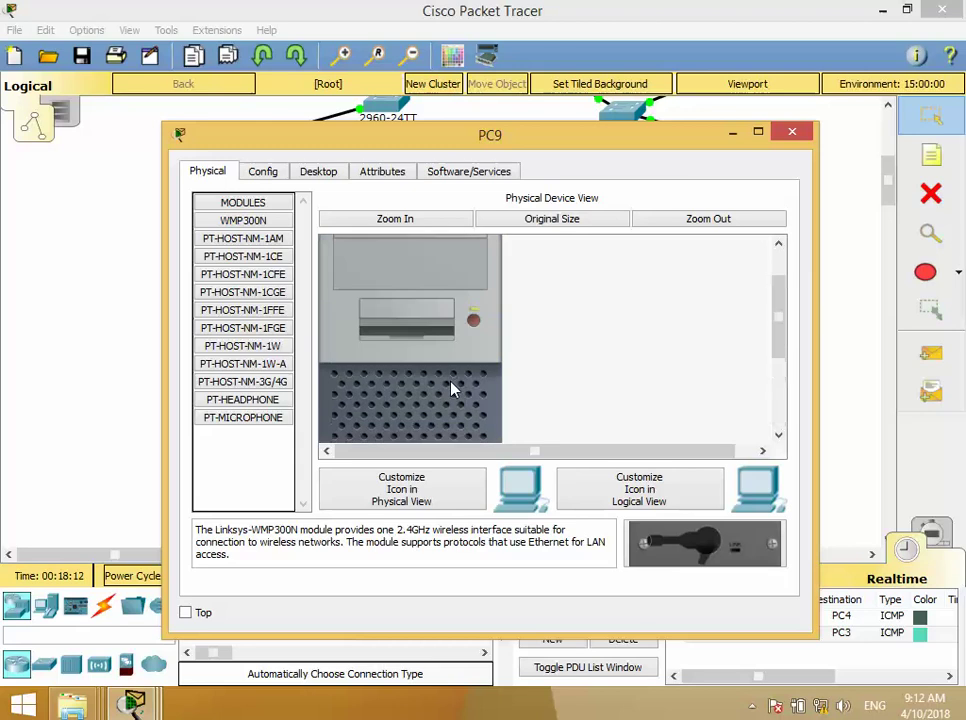
scroll(440, 420, "down", 2)
scroll(428, 437, "down", 3)
left_click_drag(429, 408, 250, 418)
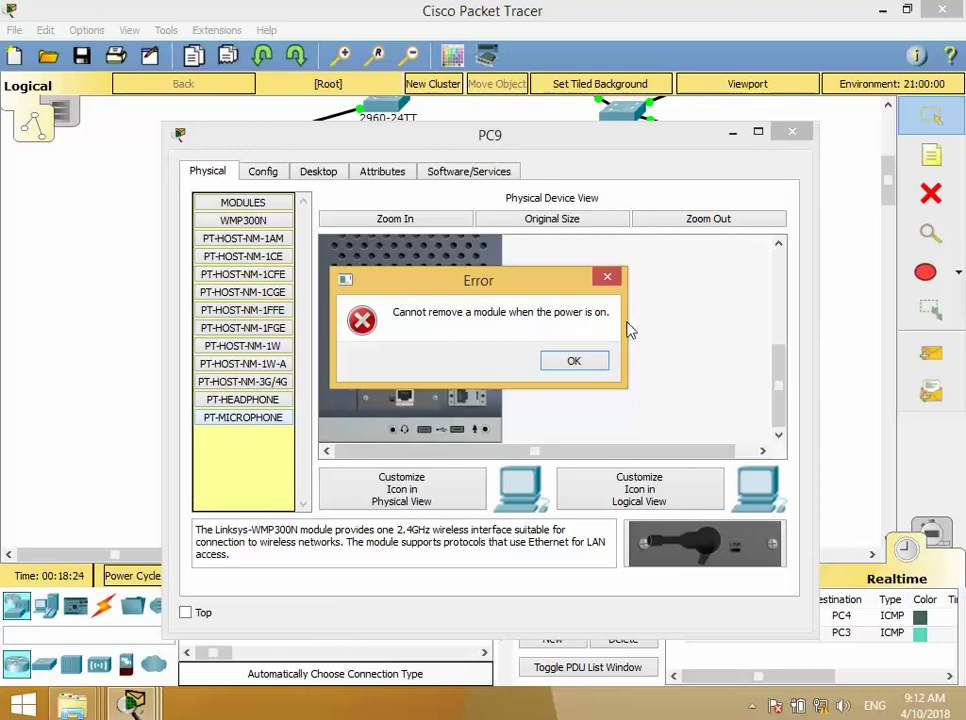
left_click(572, 362)
- Remove PC9's wired network card and install the WMP300N wireless module
scroll(490, 350, "up", 3)
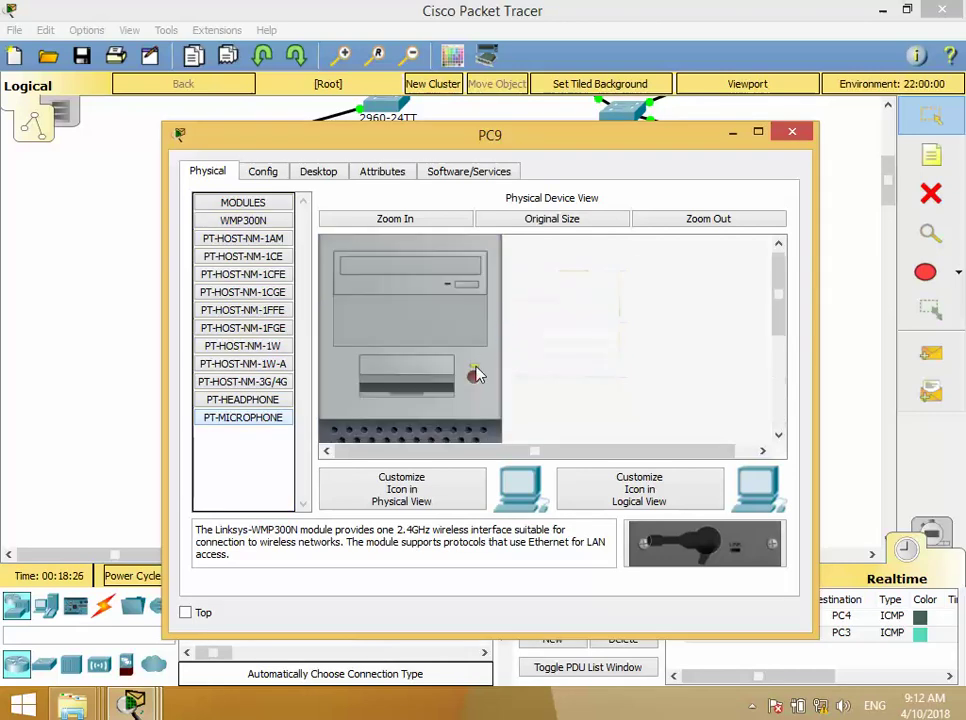
scroll(528, 397, "down", 3)
left_click_drag(465, 398, 400, 481)
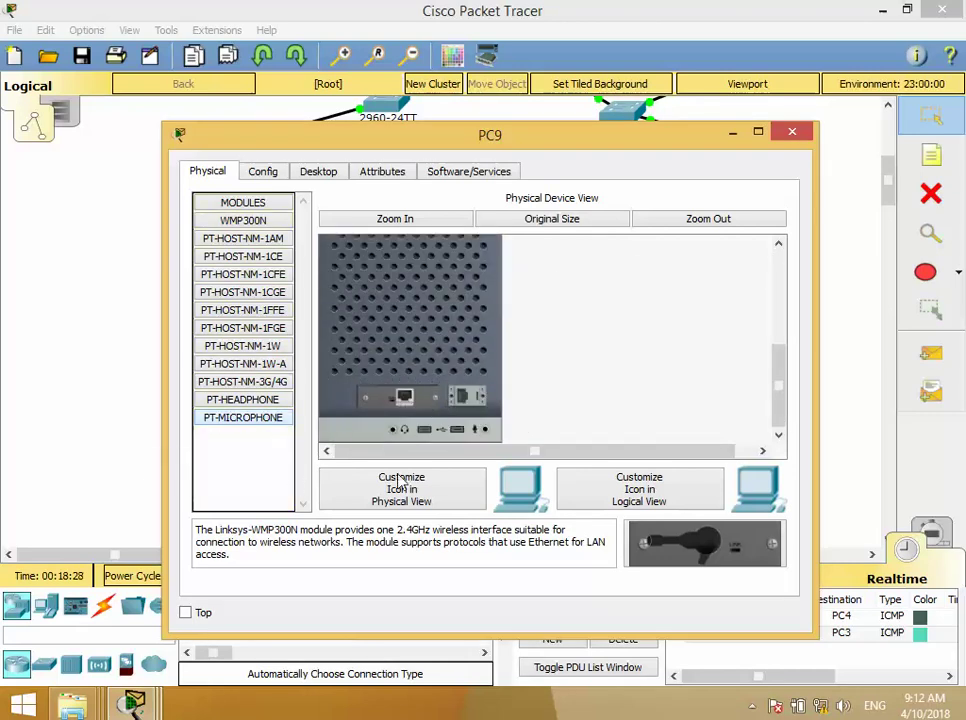
left_click_drag(404, 397, 293, 460)
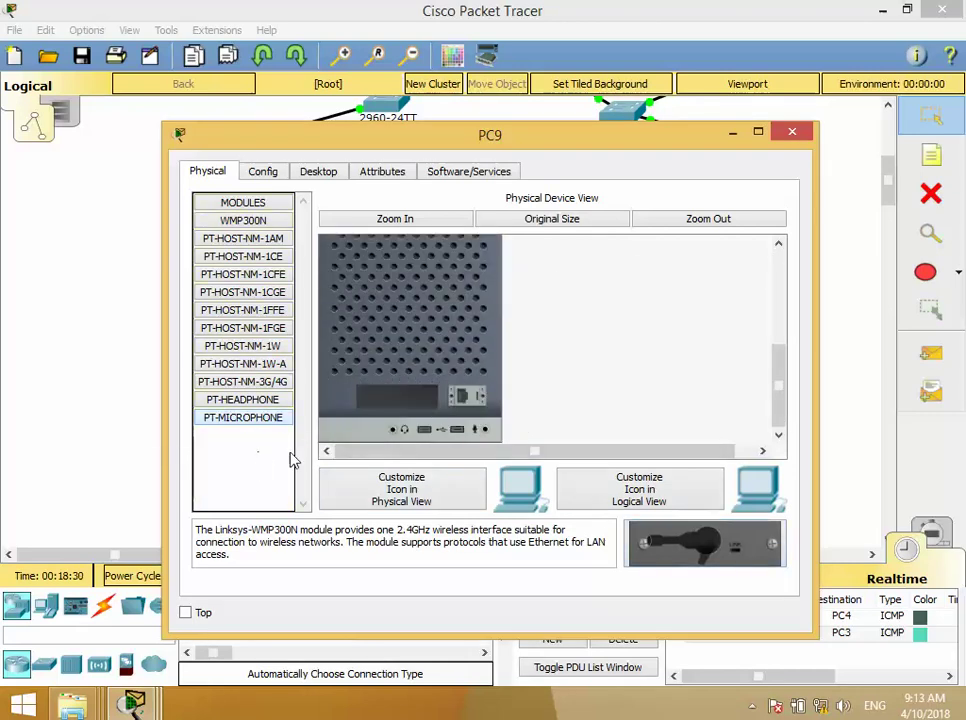
left_click_drag(645, 530, 397, 400)
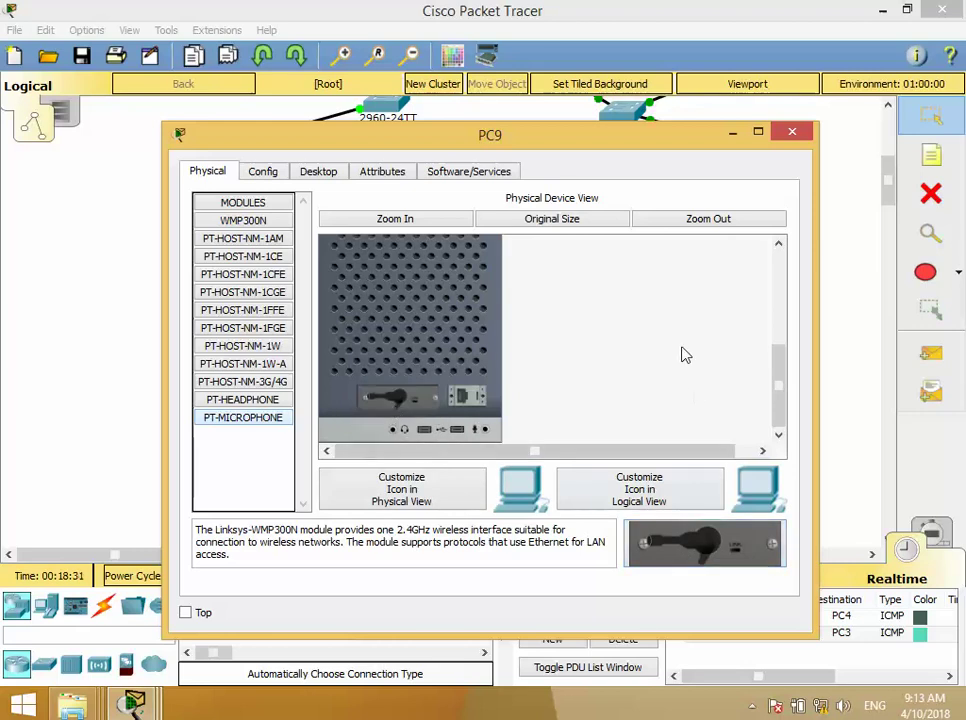
scroll(505, 340, "up", 3)
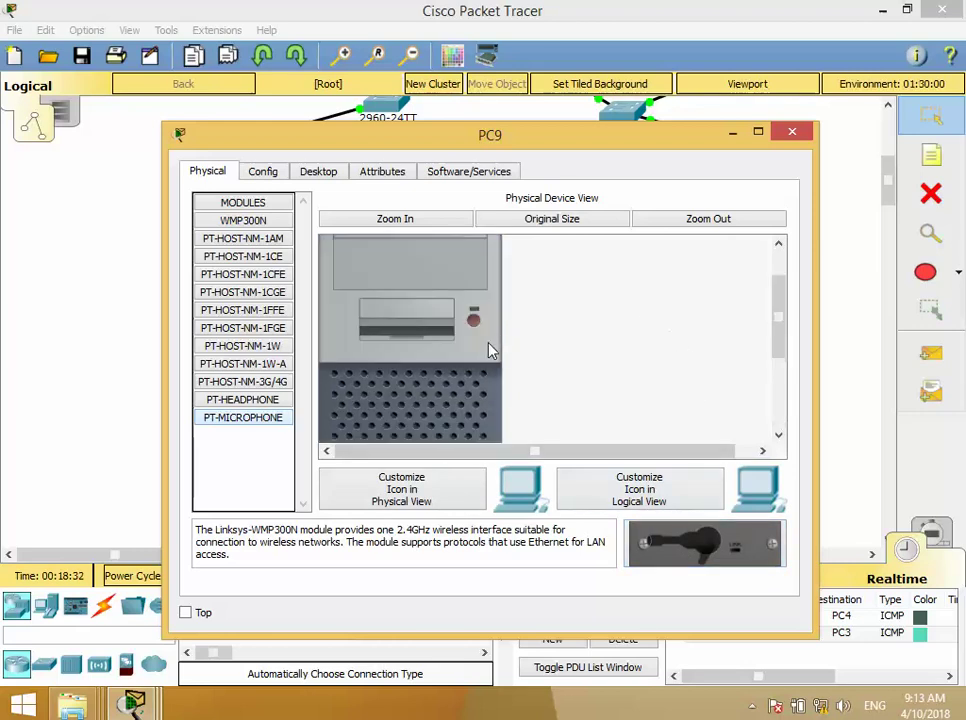
left_click(789, 138)
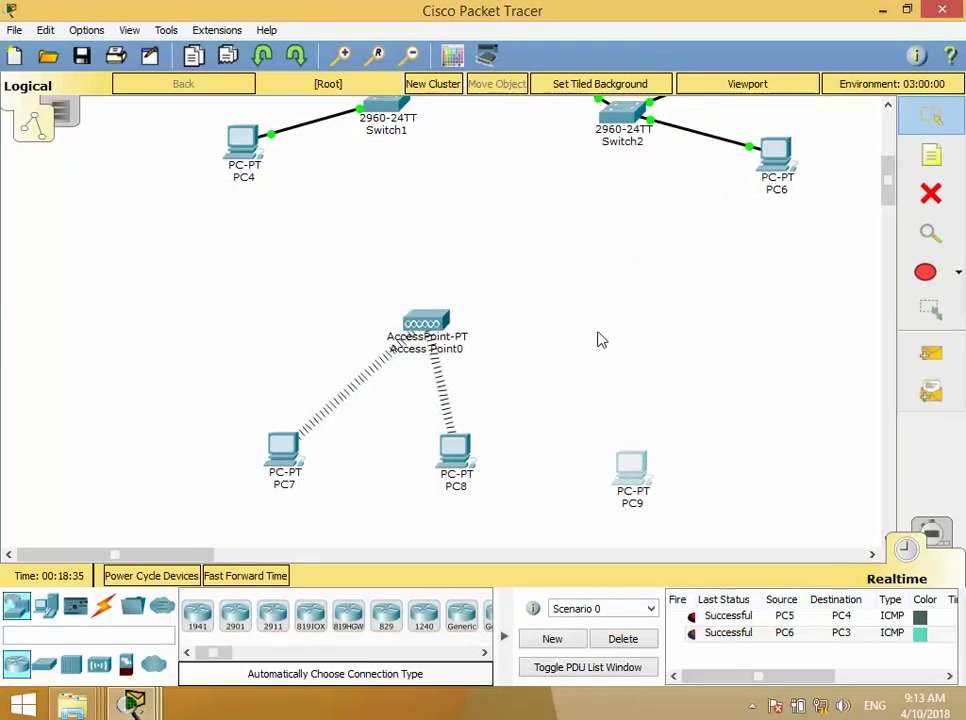
- Switch PC7's IP configuration to static, then close its window
left_click(283, 450)
left_click(320, 173)
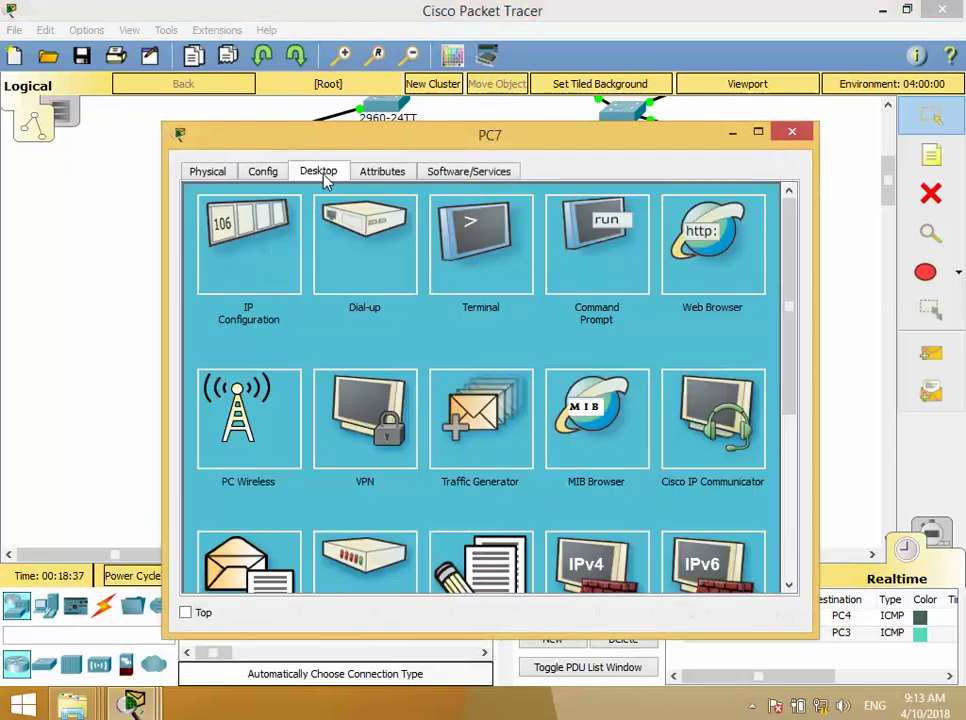
left_click(290, 262)
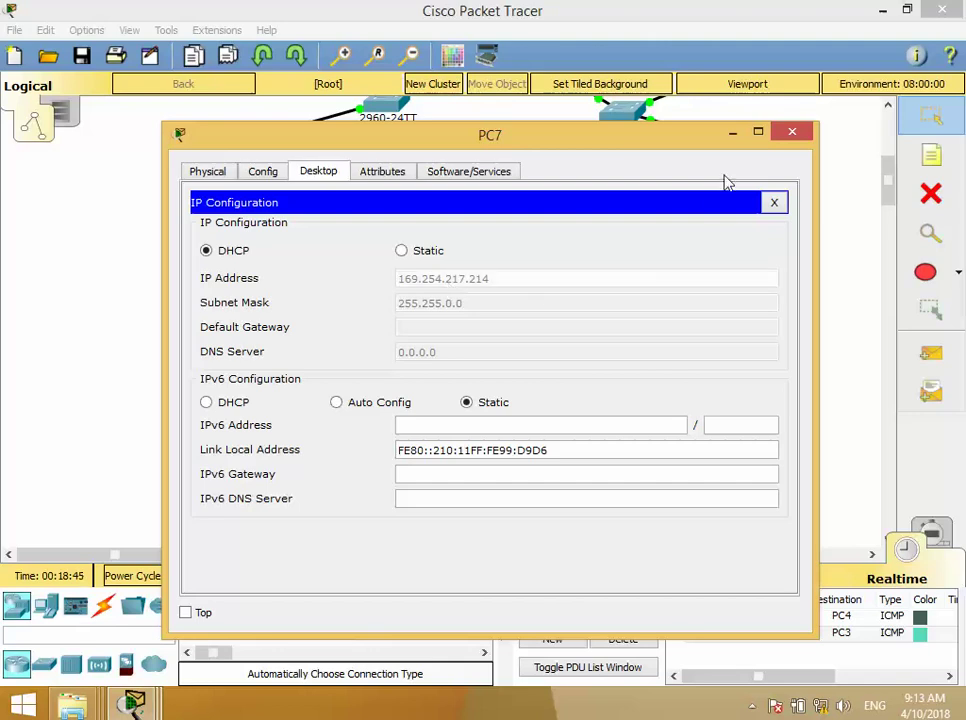
left_click(405, 254)
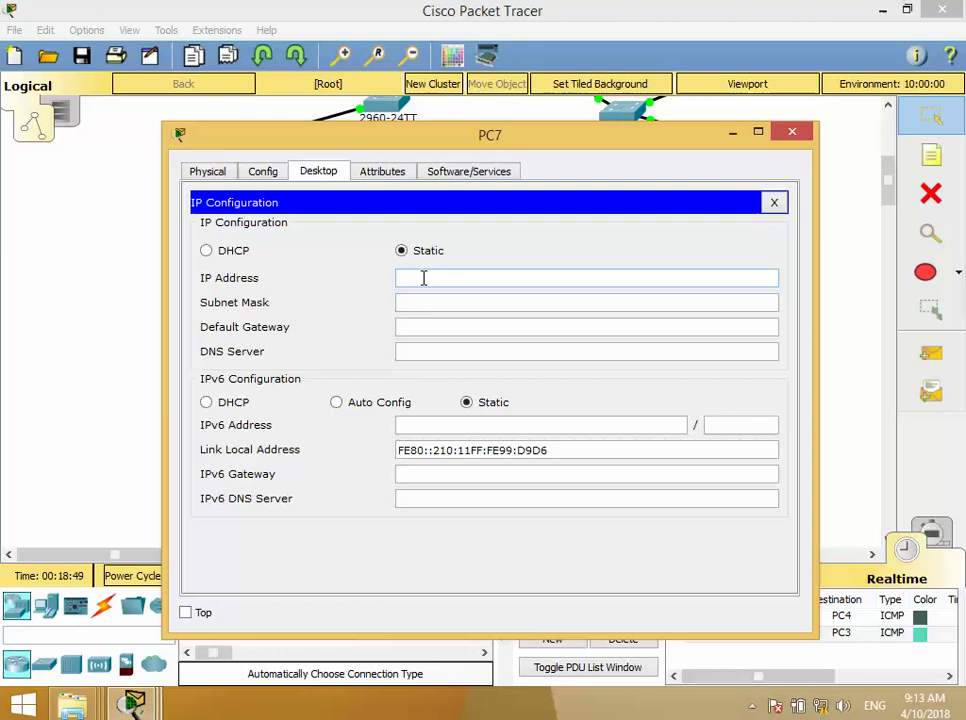
left_click(793, 132)
- Set PC7's IPv4 addressing to DHCP and start a note above Access Point0
scroll(712, 333, "down", 3)
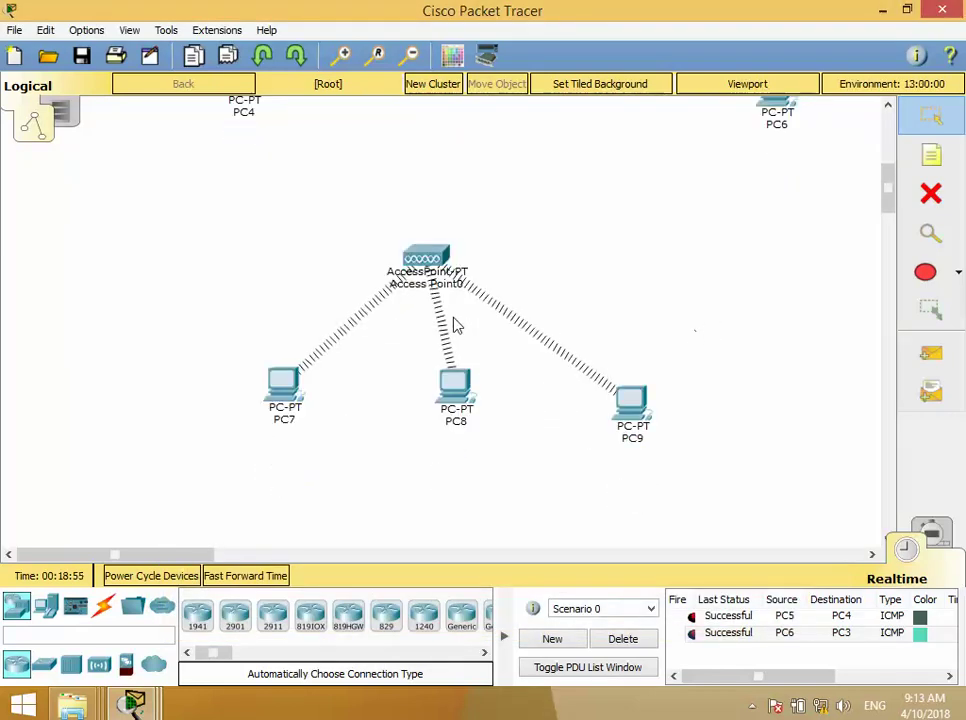
left_click(283, 380)
left_click(255, 255)
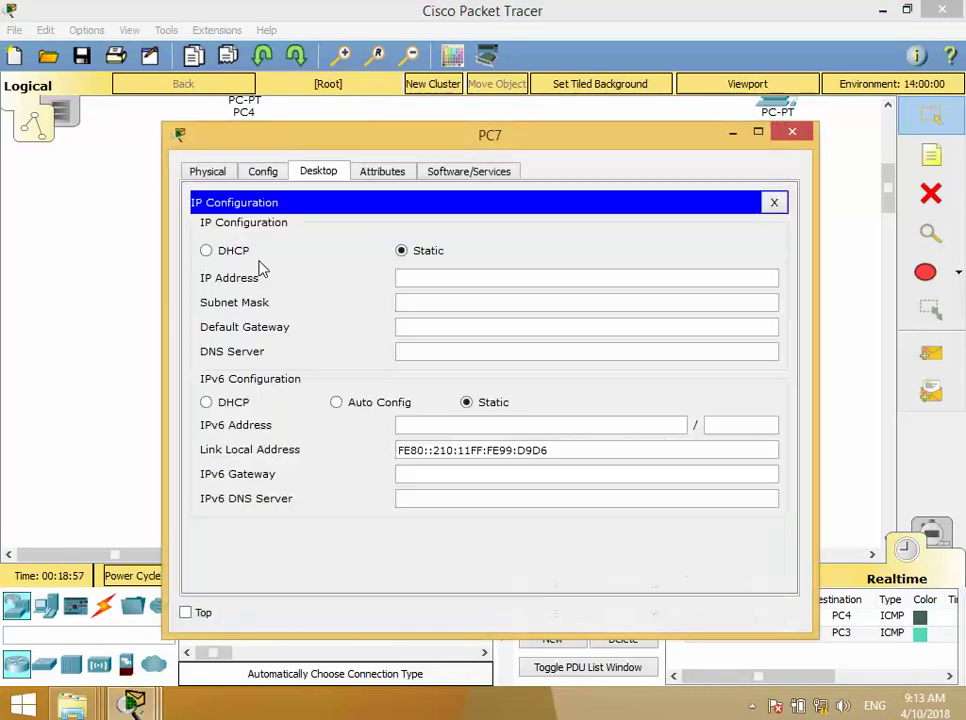
left_click(230, 255)
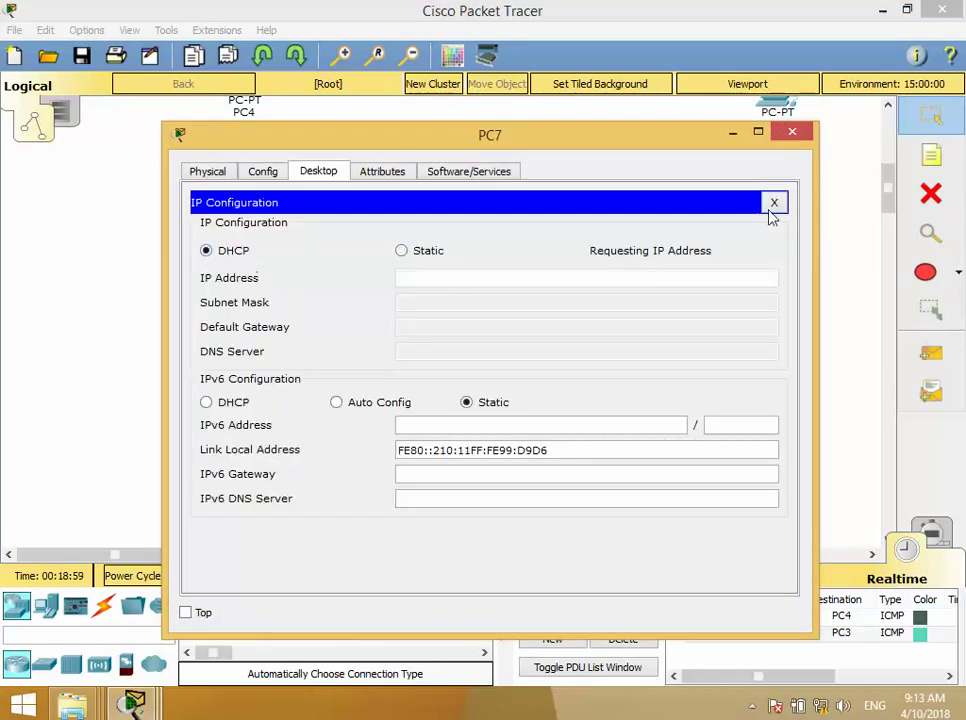
left_click(792, 132)
left_click(931, 157)
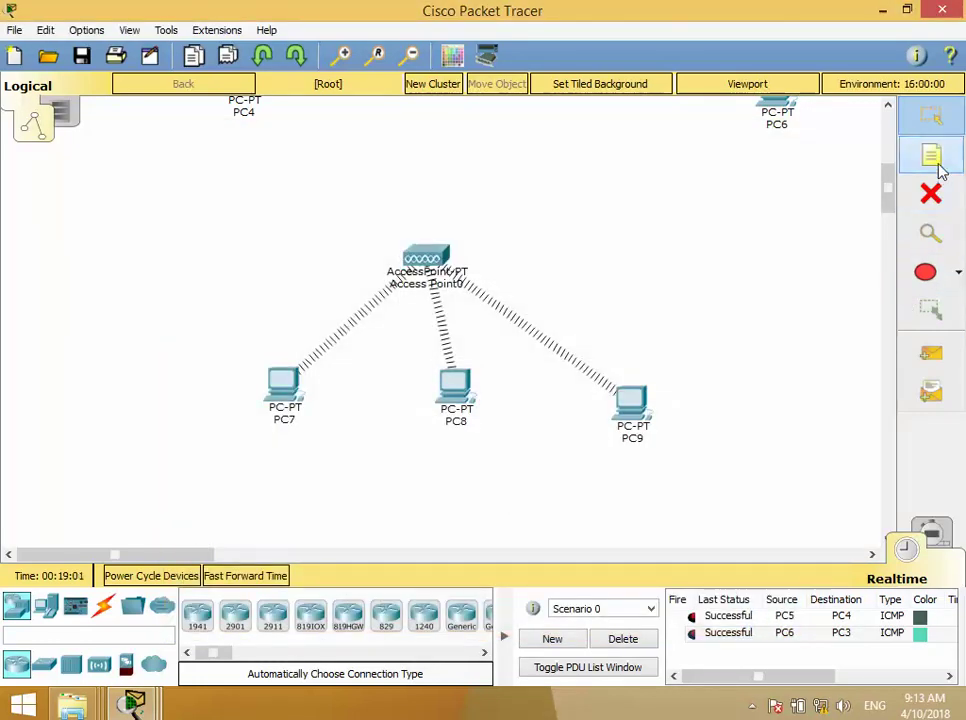
left_click(432, 236)
- Enter the note text 'WireLess Network' above Access Point0 and finish it
type("W")
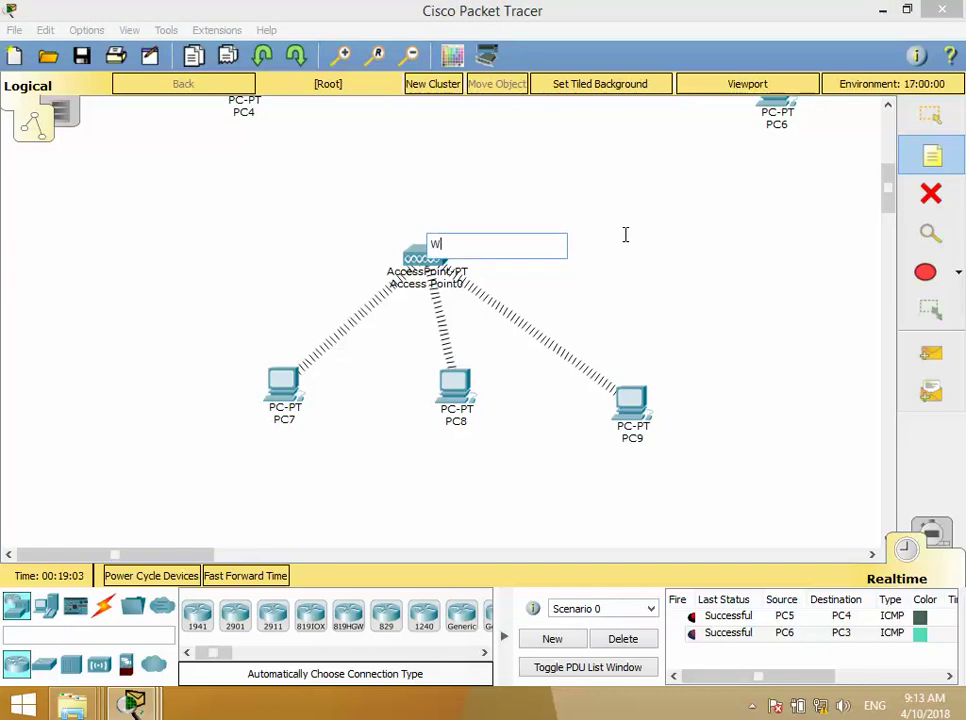
type("ireLess Network")
left_click(623, 257)
key("Escape")
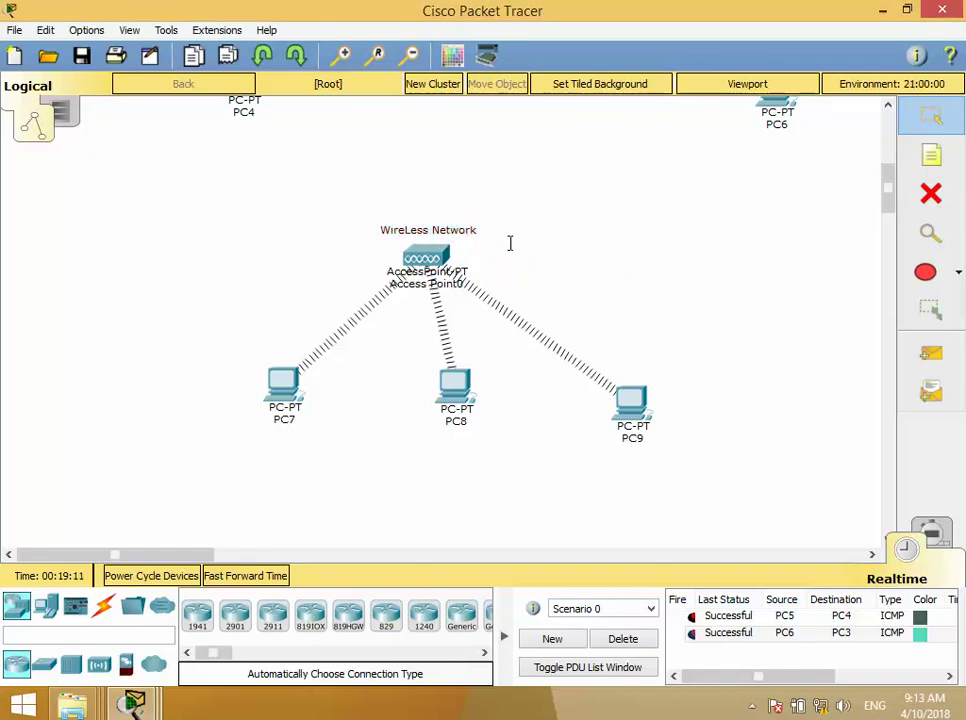
scroll(515, 249, "down", 3)
scroll(530, 240, "up", 1)
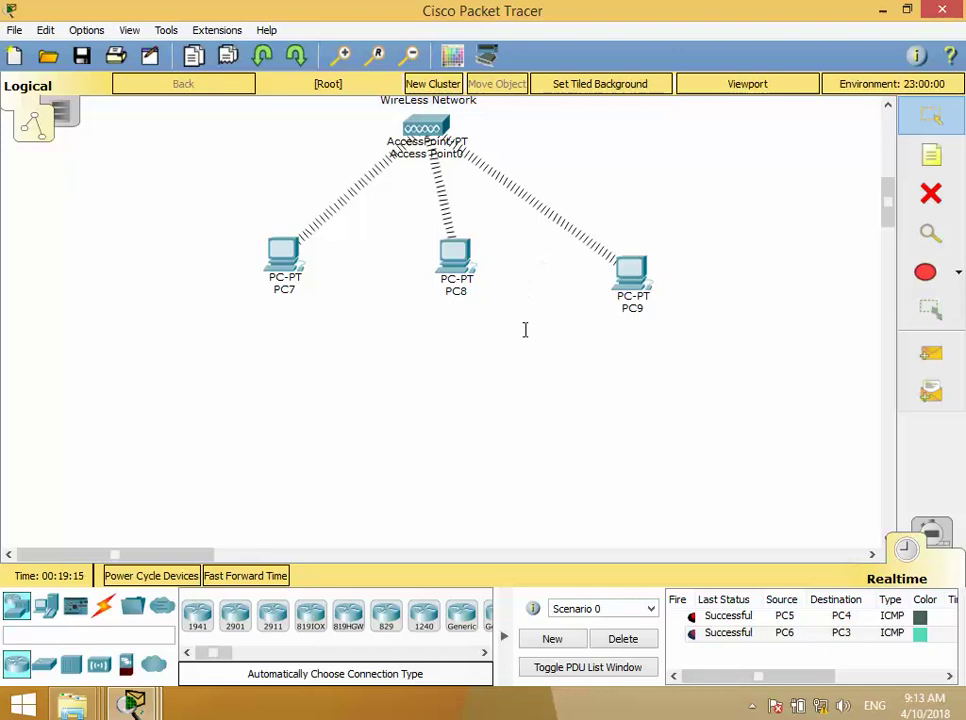
- Place a Server-PT and three generic PCs (PC10 and two more) below the wireless PCs
scroll(522, 330, "down", 1)
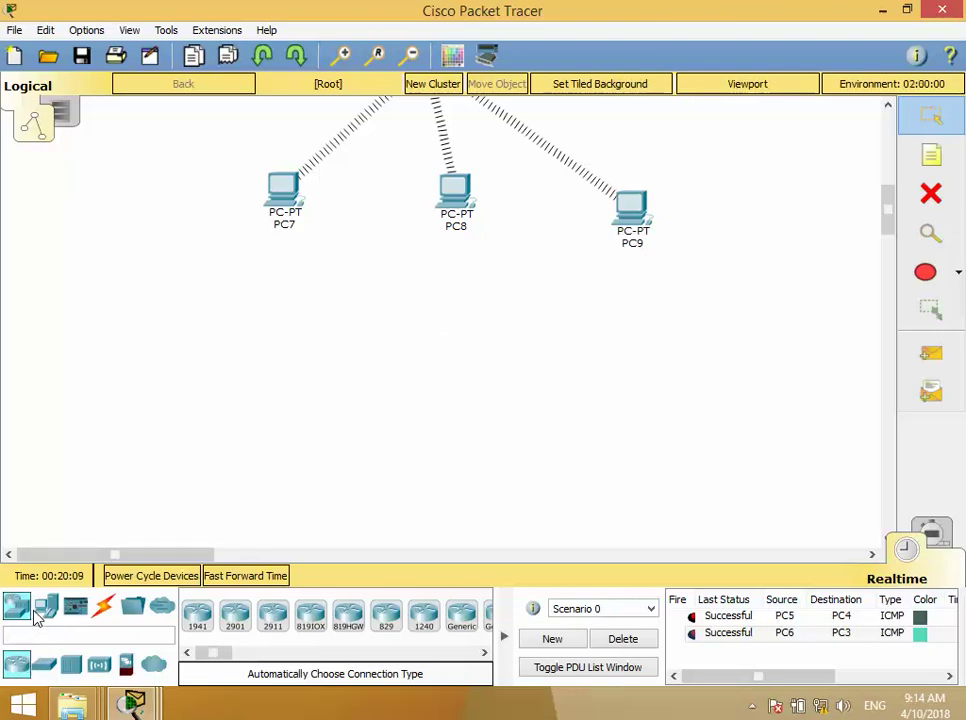
left_click(46, 612)
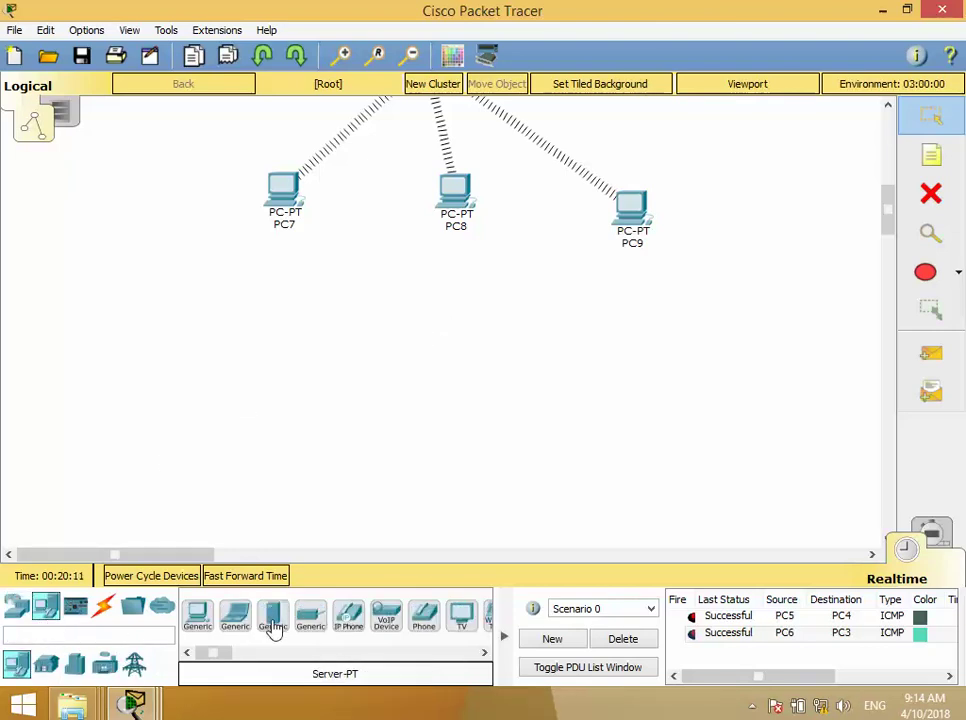
left_click_drag(274, 620, 635, 400)
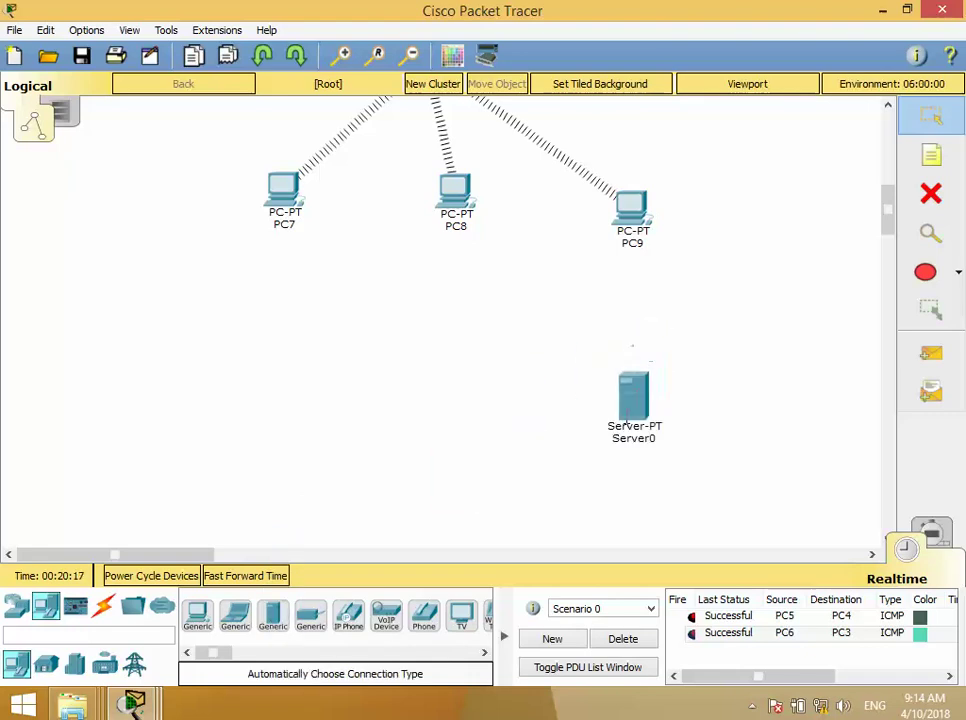
left_click_drag(197, 615, 218, 310)
left_click(218, 310)
left_click_drag(197, 615, 205, 422)
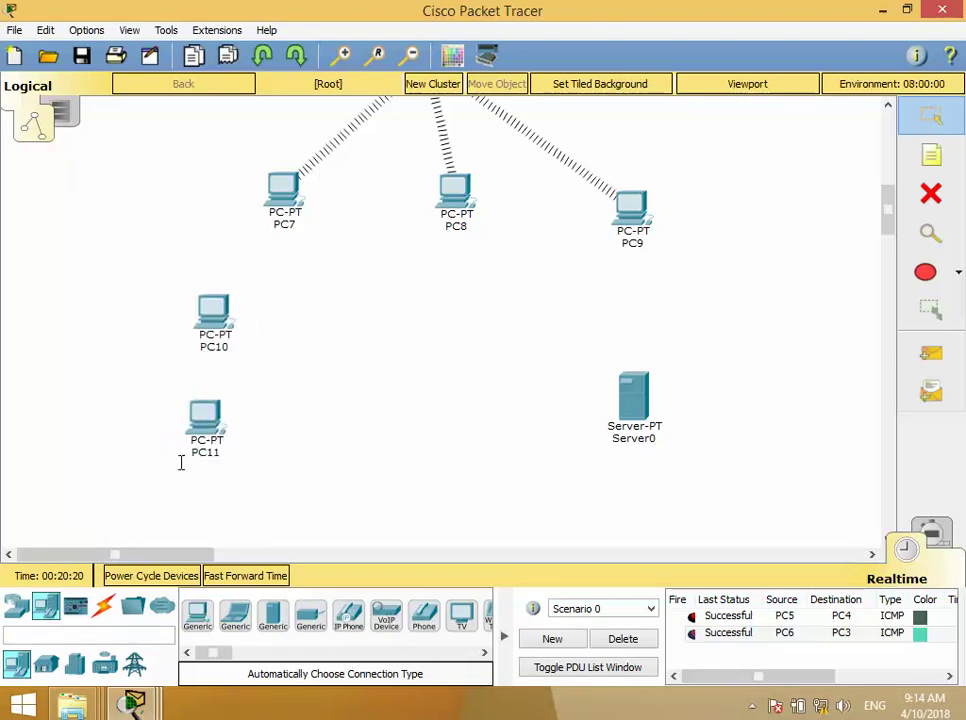
left_click_drag(197, 615, 207, 517)
- Add a 2960-24TT switch between the new PCs and the server
left_click(207, 517)
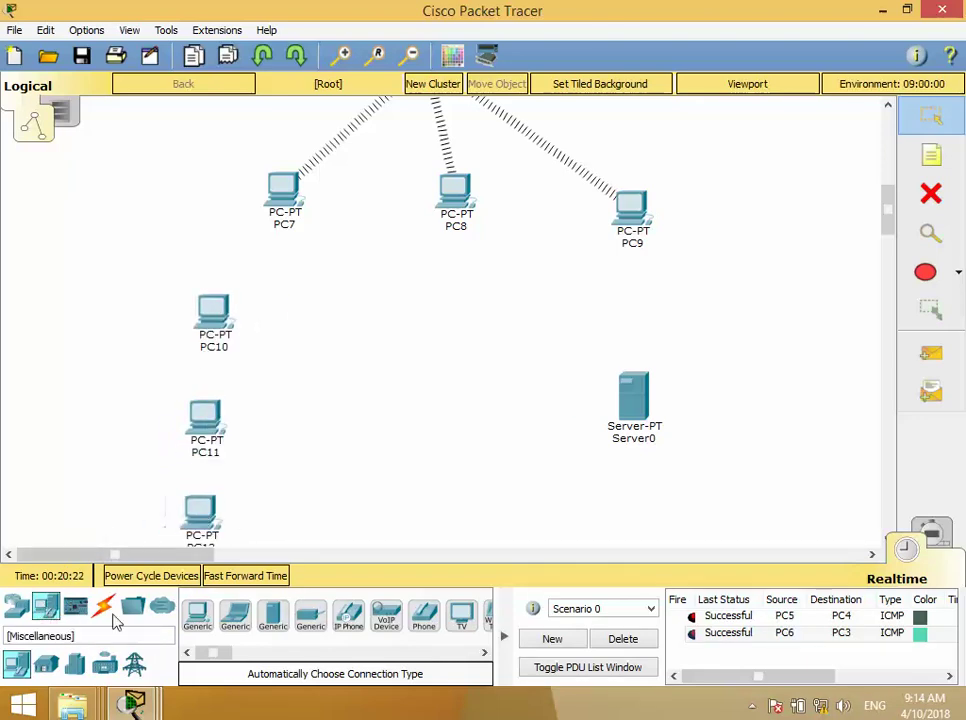
left_click(16, 605)
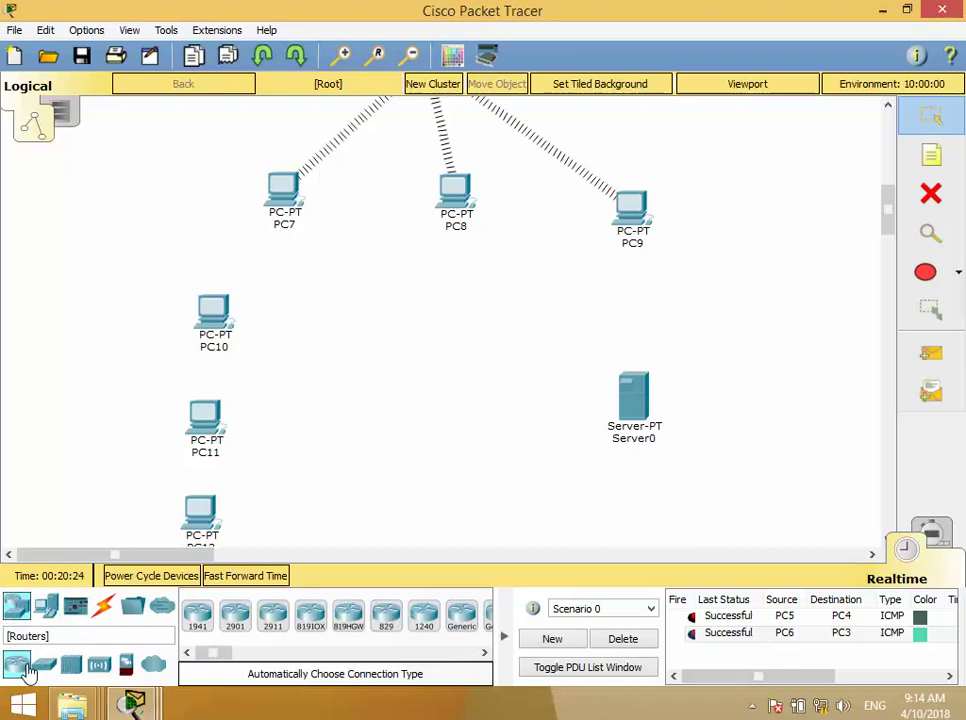
left_click_drag(47, 667, 352, 492)
- Place Switch4 and cable PC10 and PC11 to it with automatic cables
left_click(373, 424)
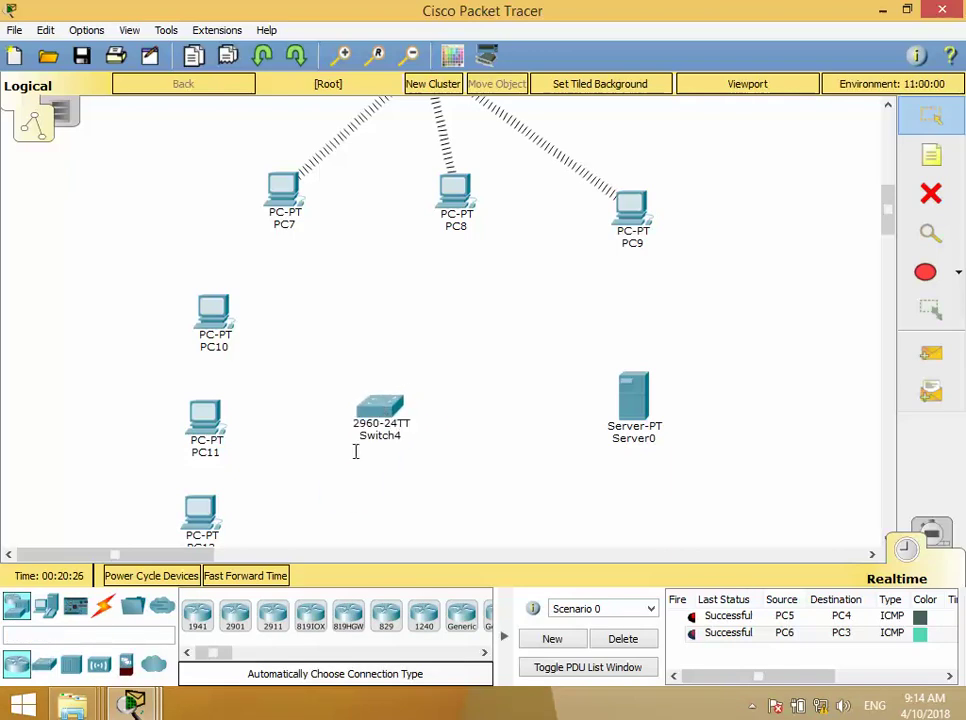
left_click(104, 606)
left_click(197, 614)
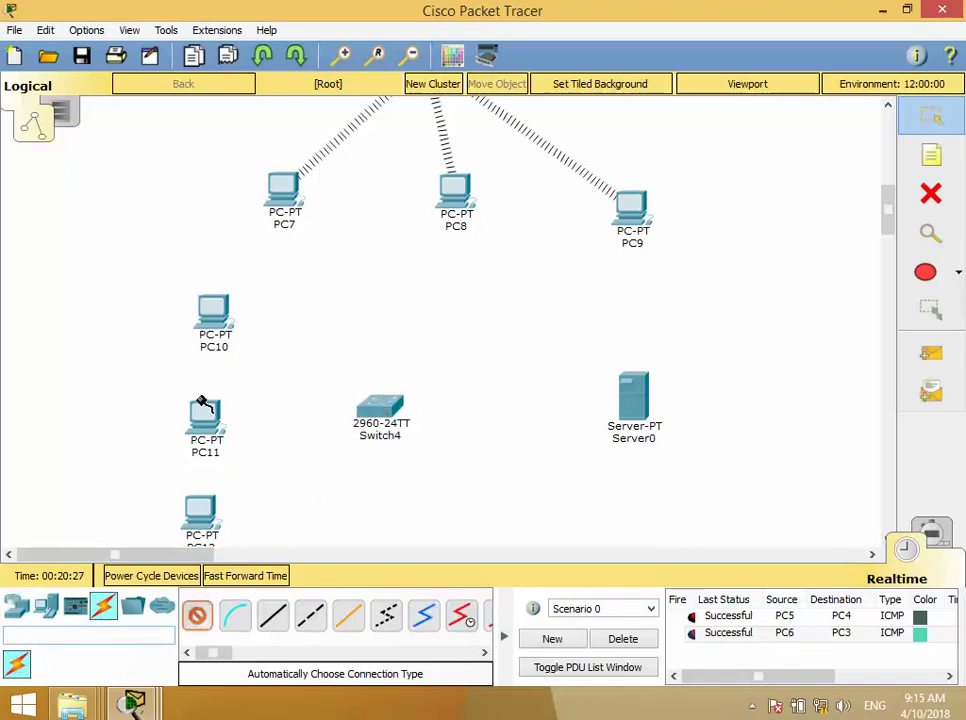
left_click(229, 325)
left_click(392, 408)
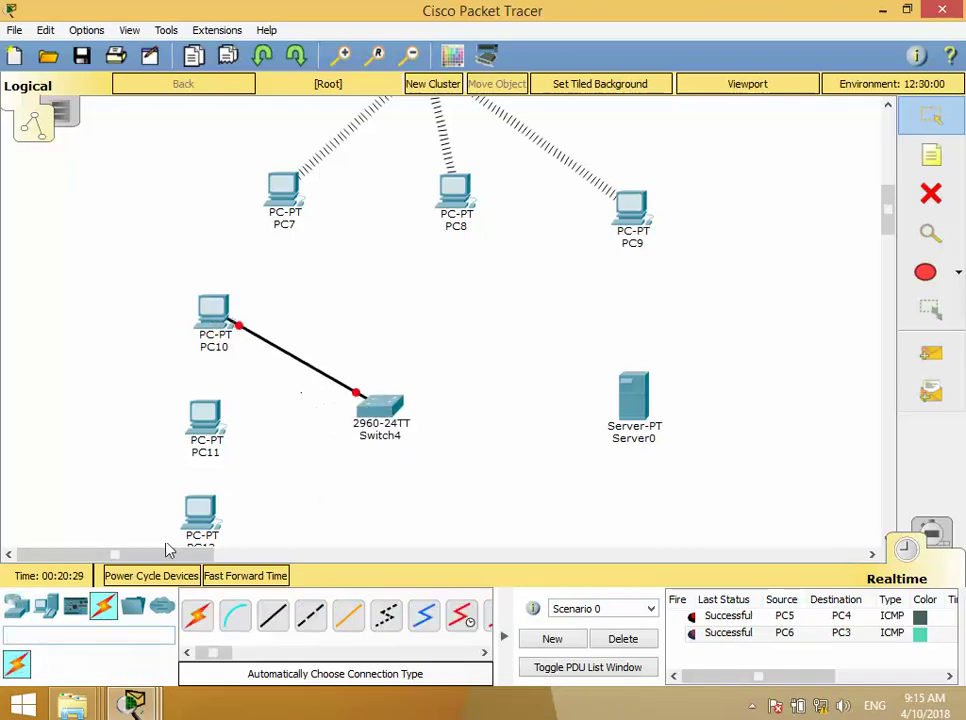
left_click(197, 614)
left_click(208, 422)
left_click(380, 410)
- Cable PC12 and Server0 to Switch4 and open Server0's settings
left_click(197, 614)
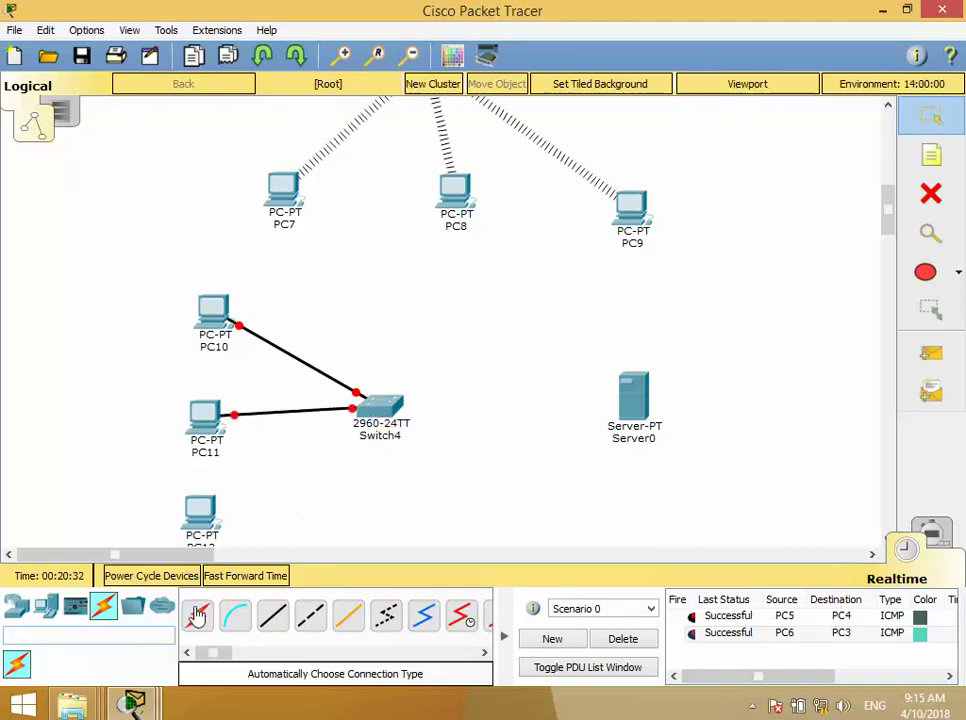
left_click(205, 509)
left_click(368, 414)
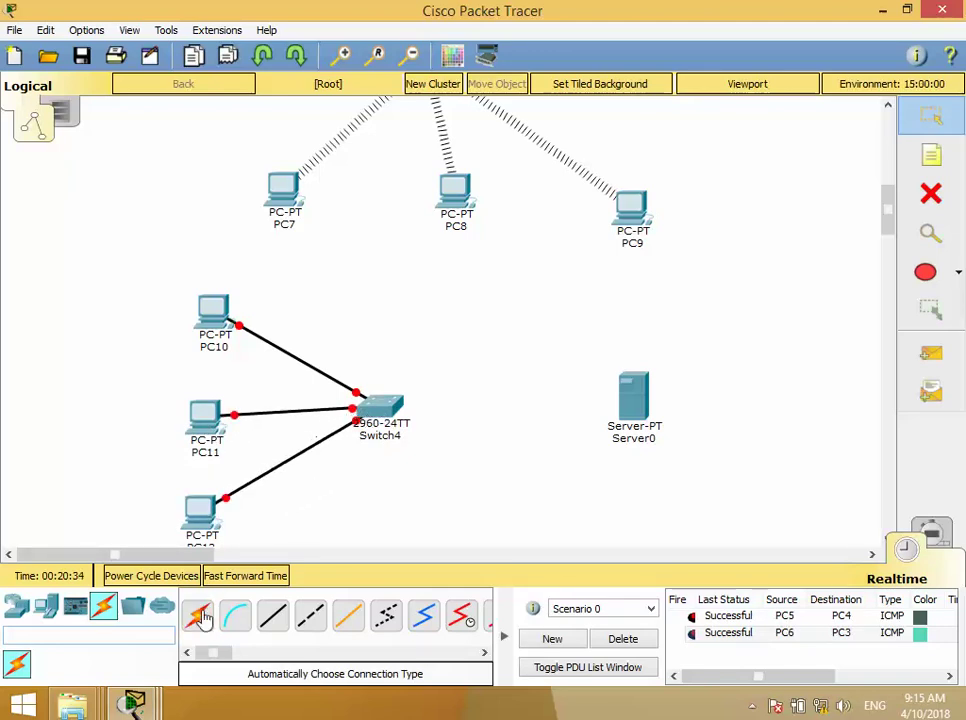
left_click(385, 418)
left_click(660, 403)
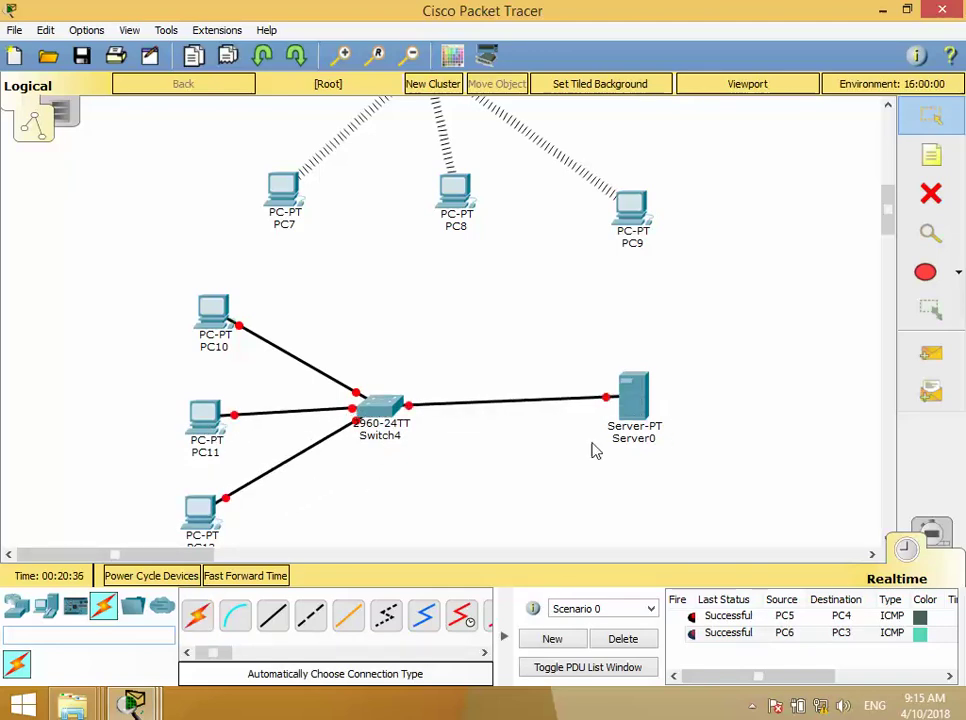
left_click(632, 395)
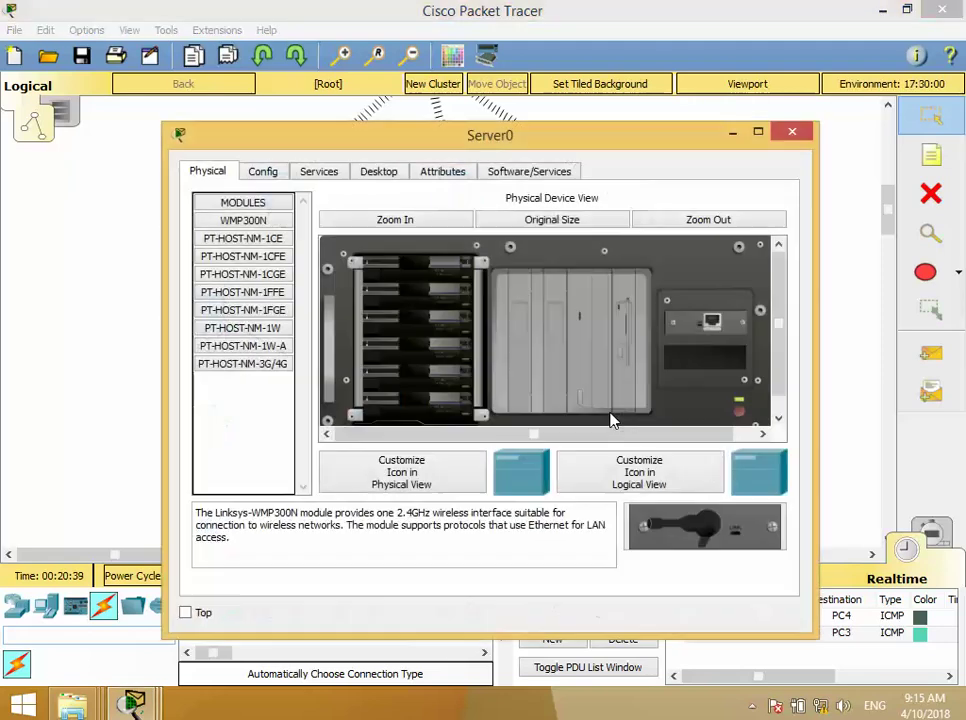
- Browse Server0's tabs and begin entering 192.168.1 in its IP configuration
left_click(333, 176)
left_click(266, 176)
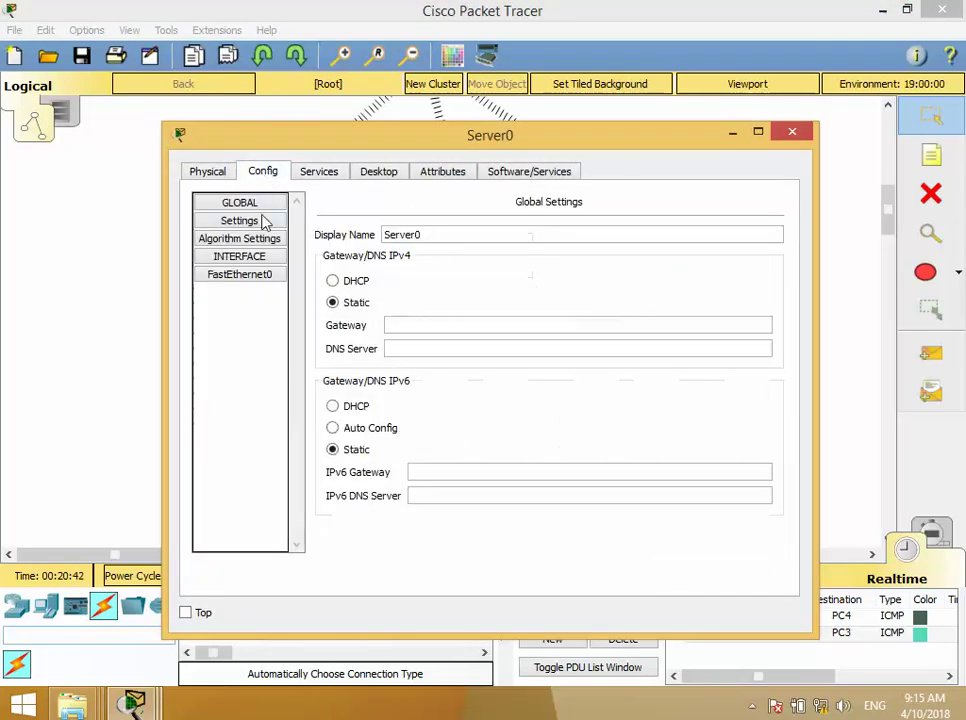
left_click(378, 171)
left_click(248, 250)
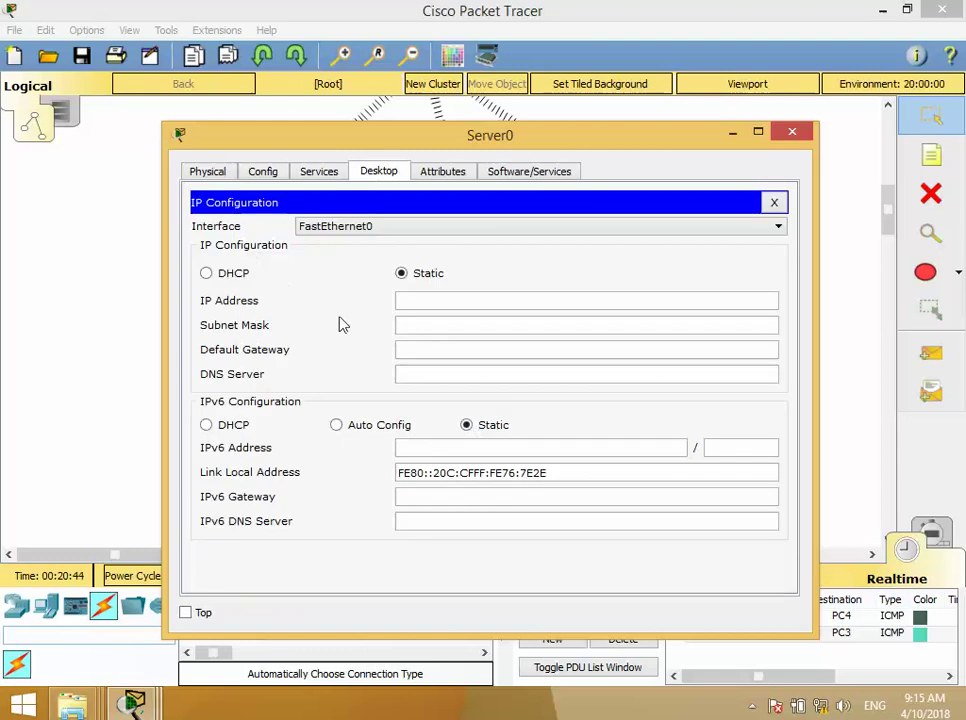
left_click(429, 304)
type("192")
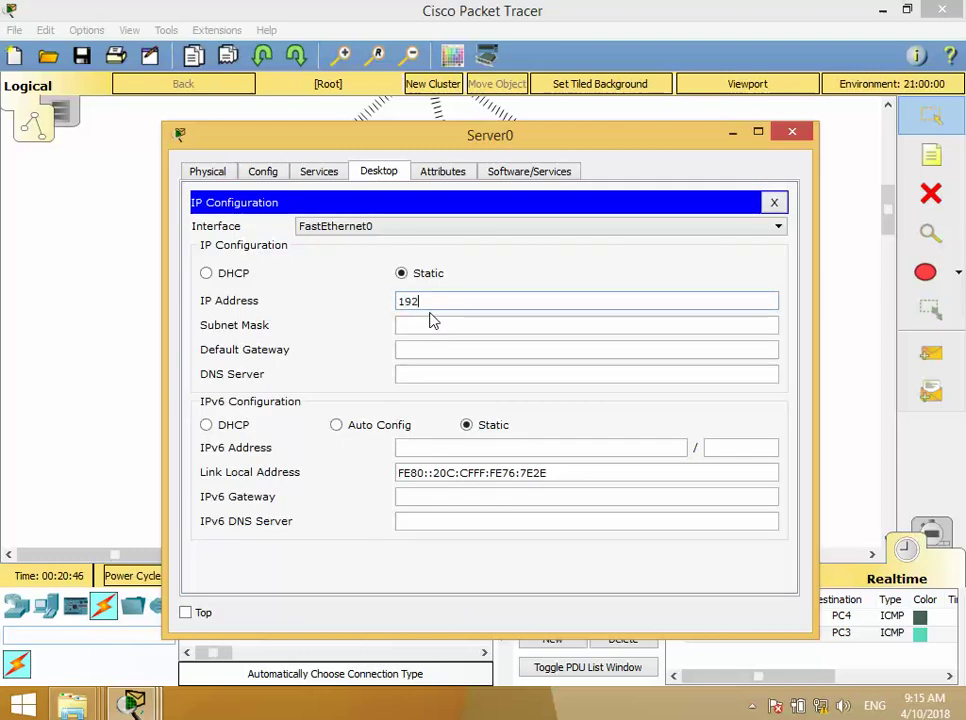
type(".168.1.1")
left_click(432, 322)
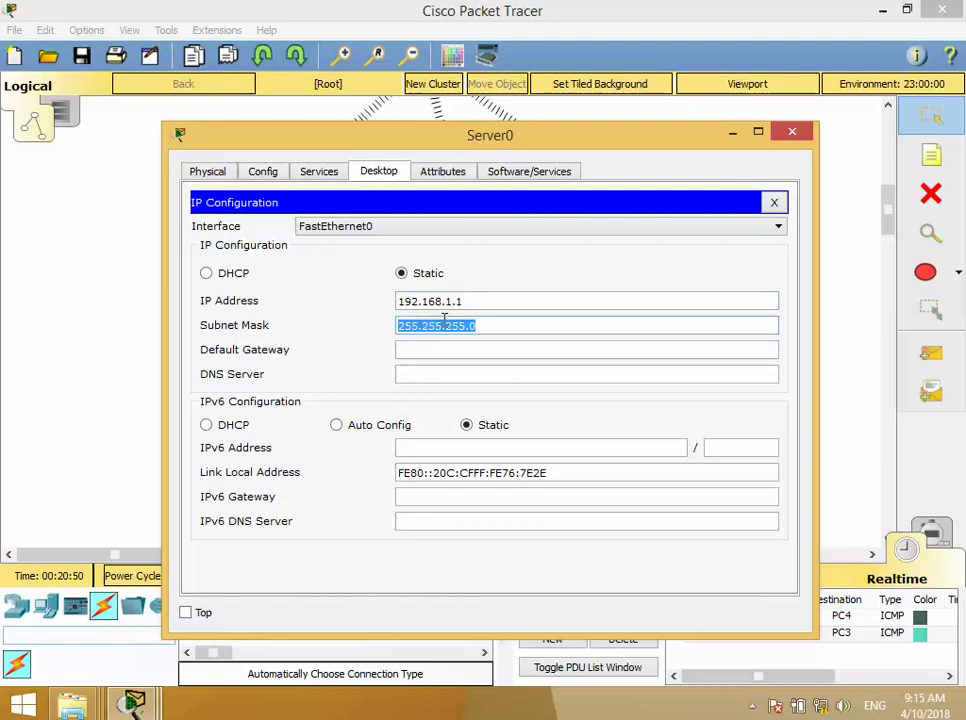
left_click(487, 303)
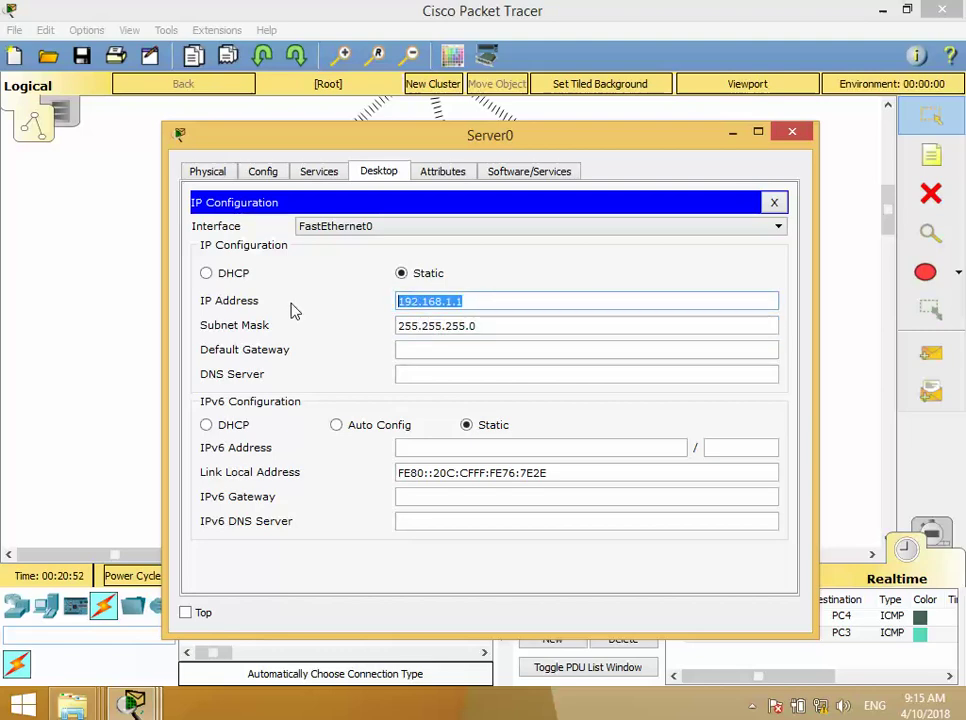
left_click(800, 138)
- Give PC10 static IP 192.168.1.10, mask 255.255.255.0 and gateway 192.168.1.1
left_click(213, 312)
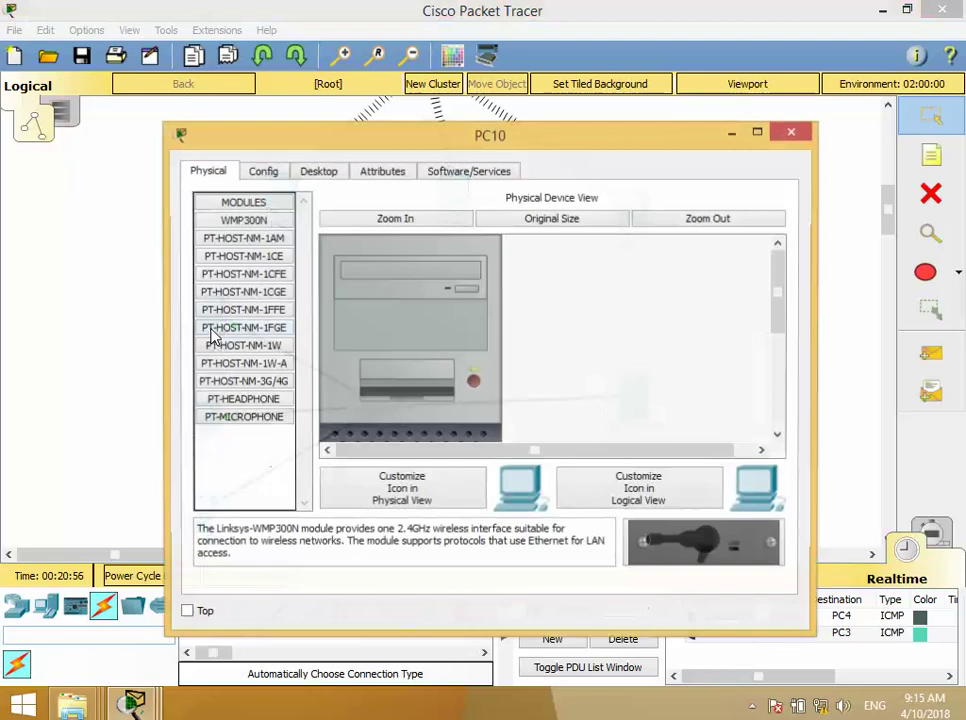
left_click(318, 172)
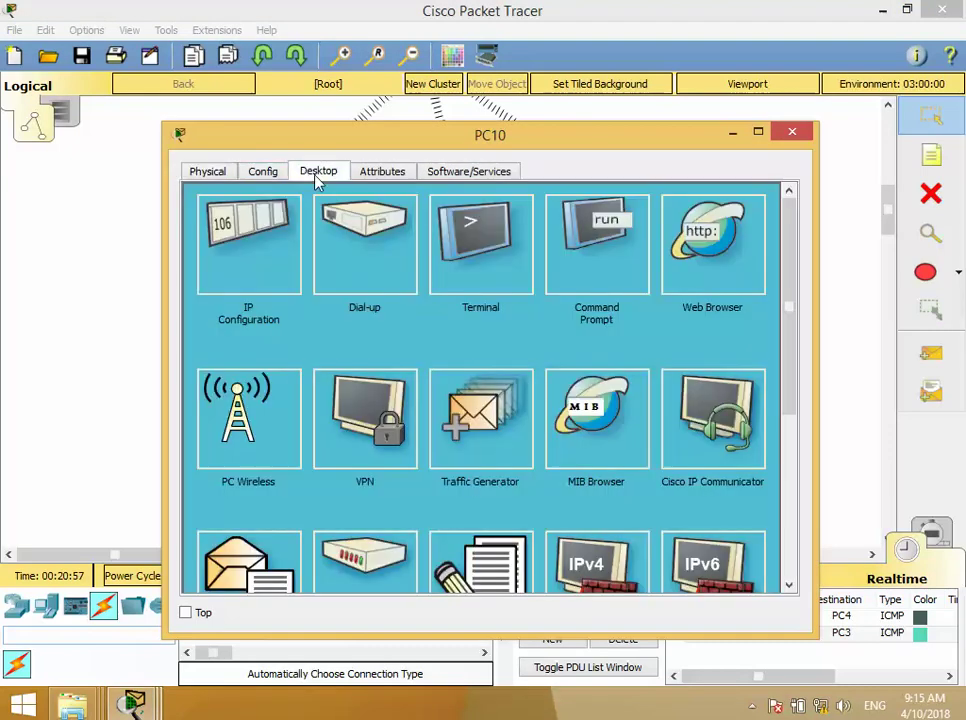
left_click(270, 305)
left_click(421, 280)
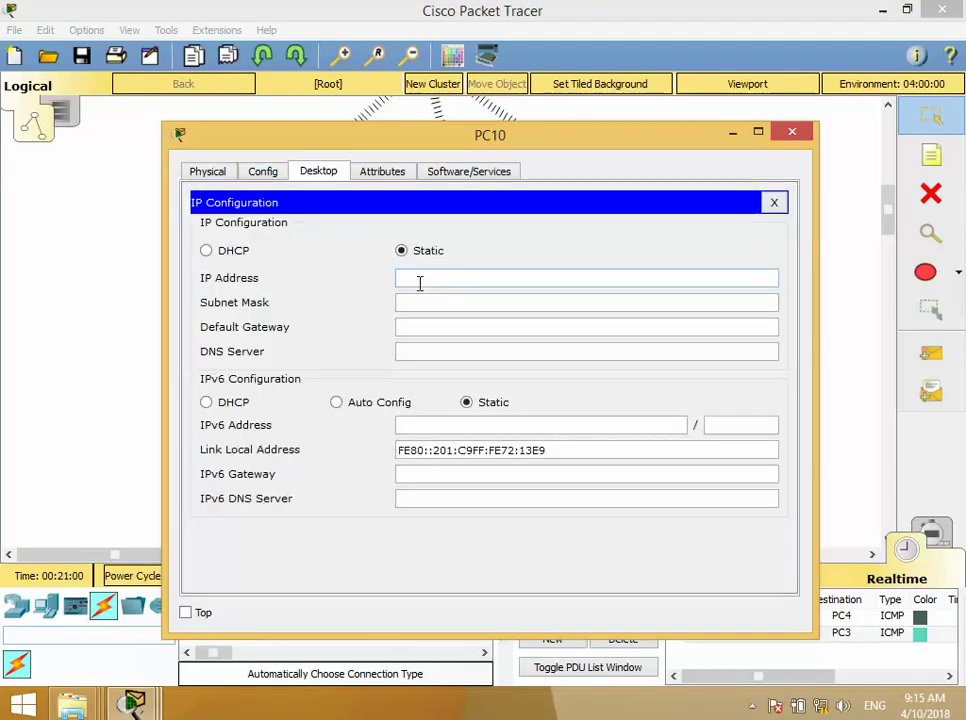
type("192.168.1.10")
key("Tab")
key("Tab")
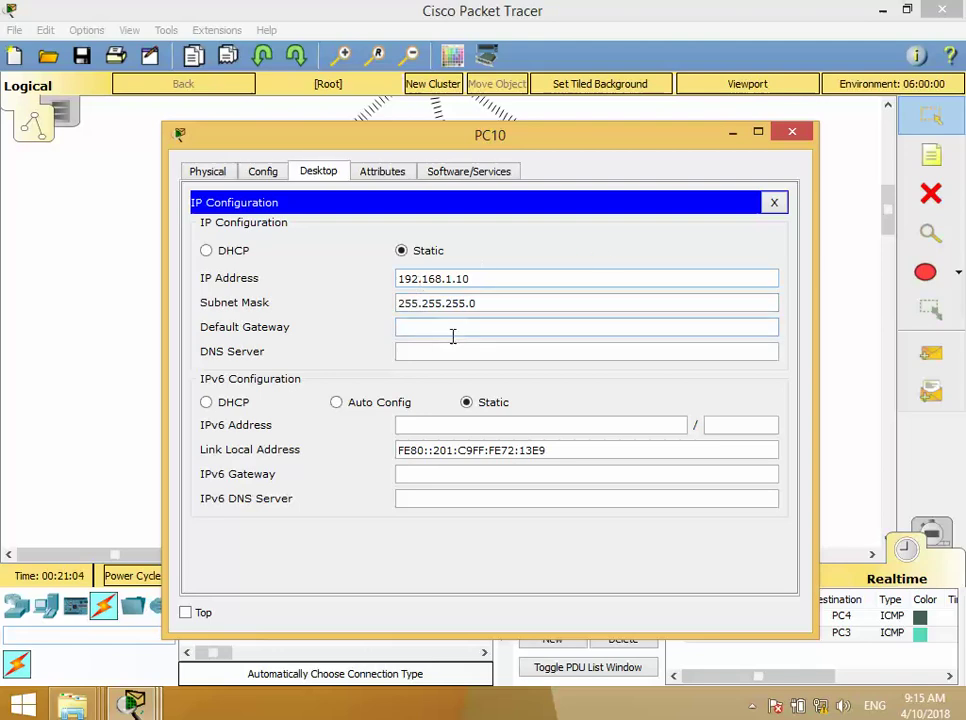
type("192.168.1.1")
left_click_drag(480, 279, 395, 276)
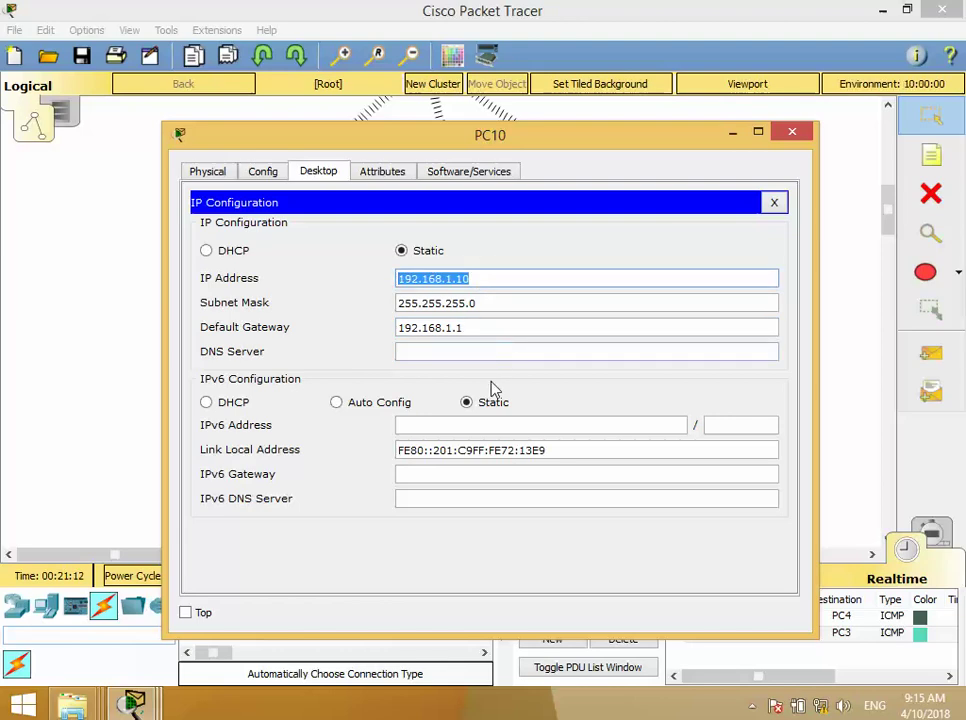
left_click_drag(470, 328, 319, 328)
key("ctrl+c")
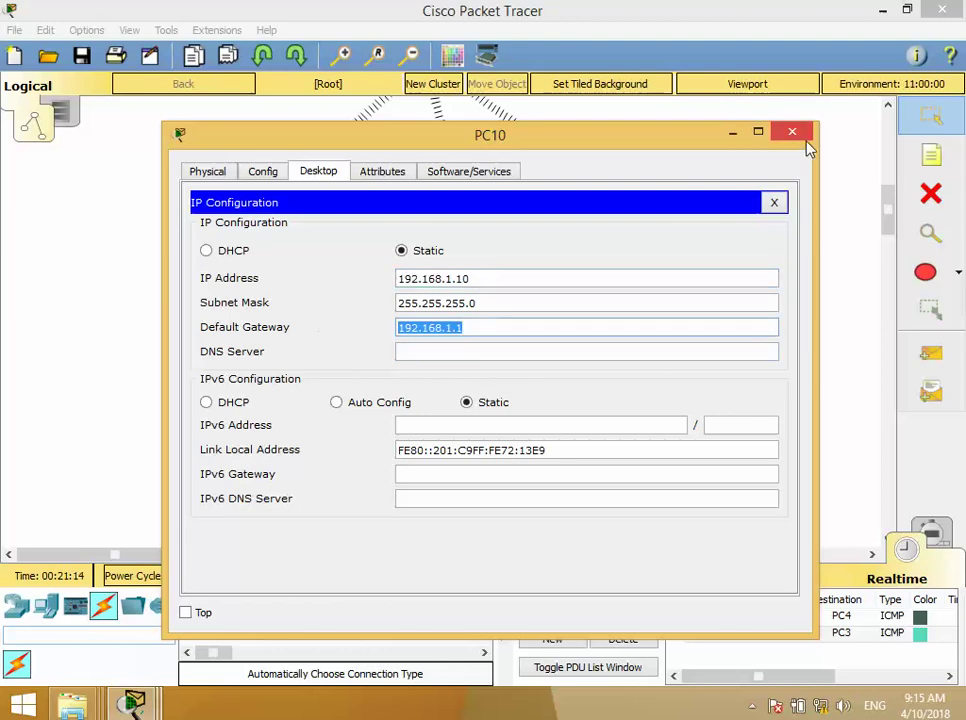
left_click(792, 134)
- Configure PC11 with 192.168.1.11, mask 255.255.255.0 and gateway 192.168.1.1
left_click(205, 413)
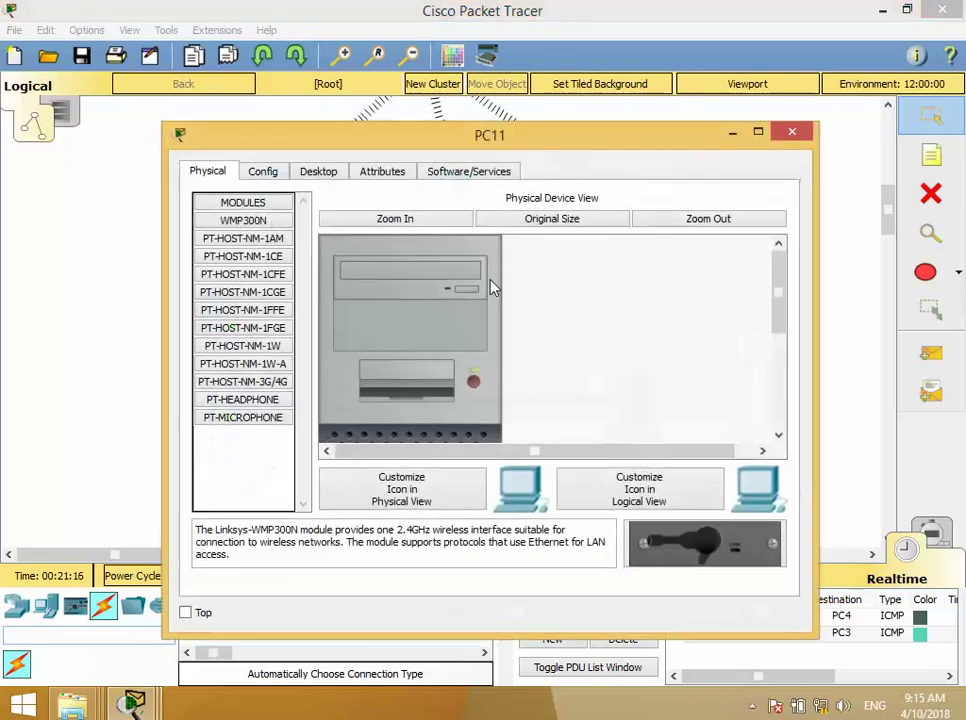
left_click(318, 171)
left_click(248, 250)
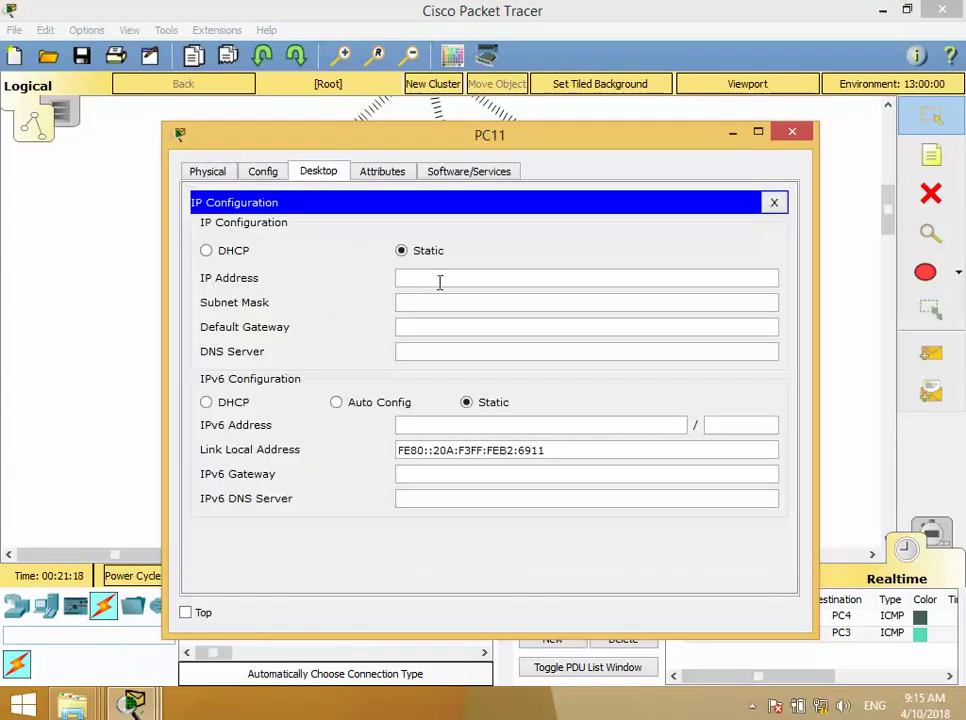
key("ctrl+v")
left_click(440, 302)
left_click(439, 328)
key("ctrl+v")
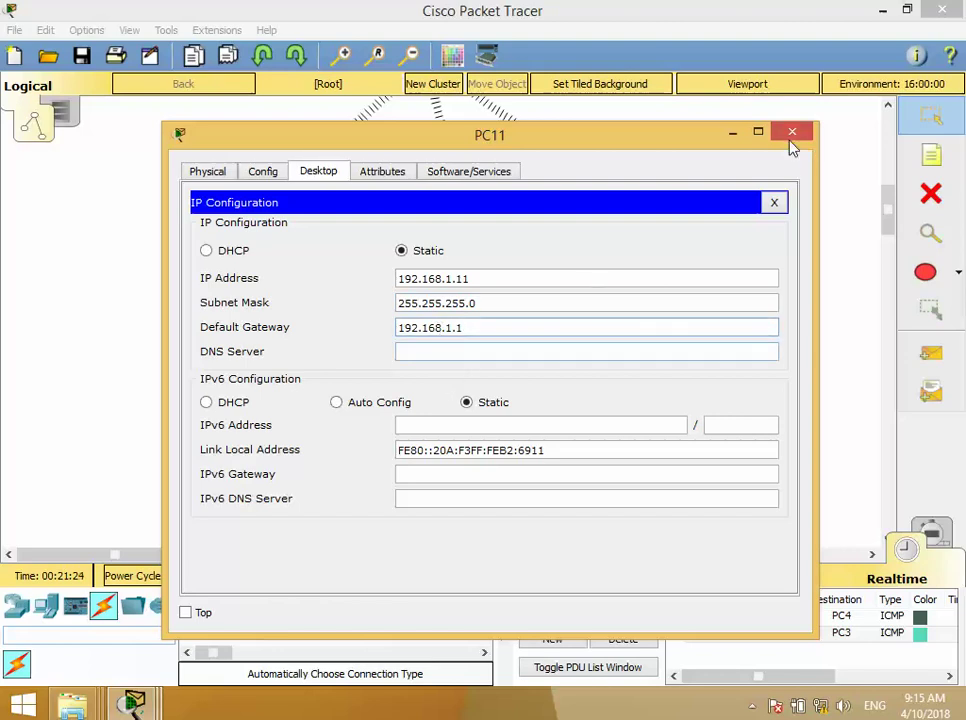
left_click(791, 133)
- Begin PC12's IP entry, triggering a duplicate-address warning for 192.168.1.1
left_click(201, 511)
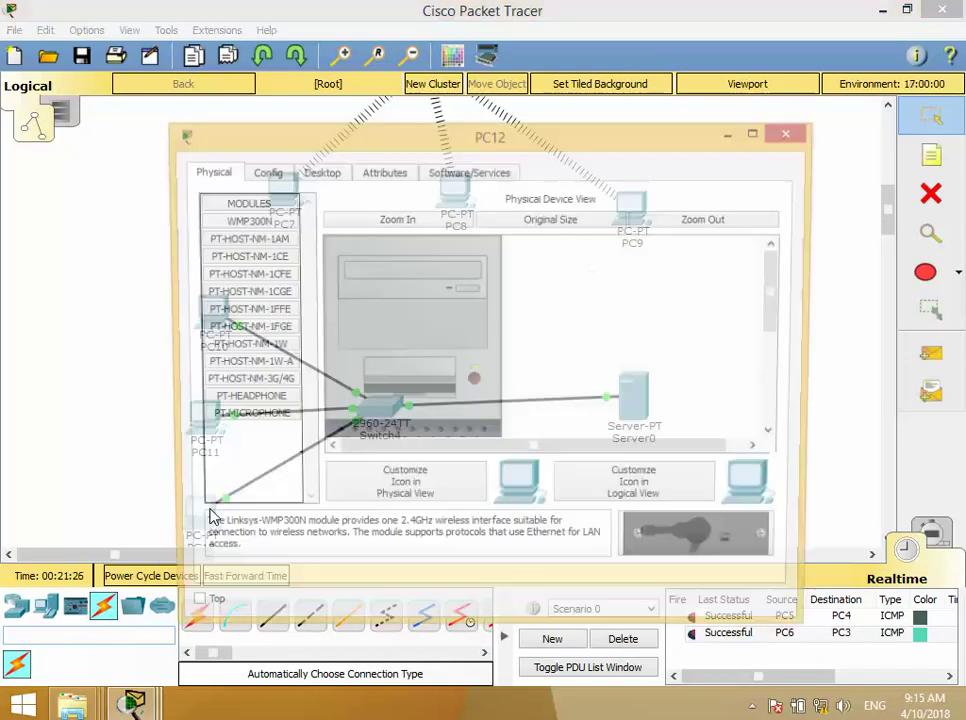
left_click(318, 173)
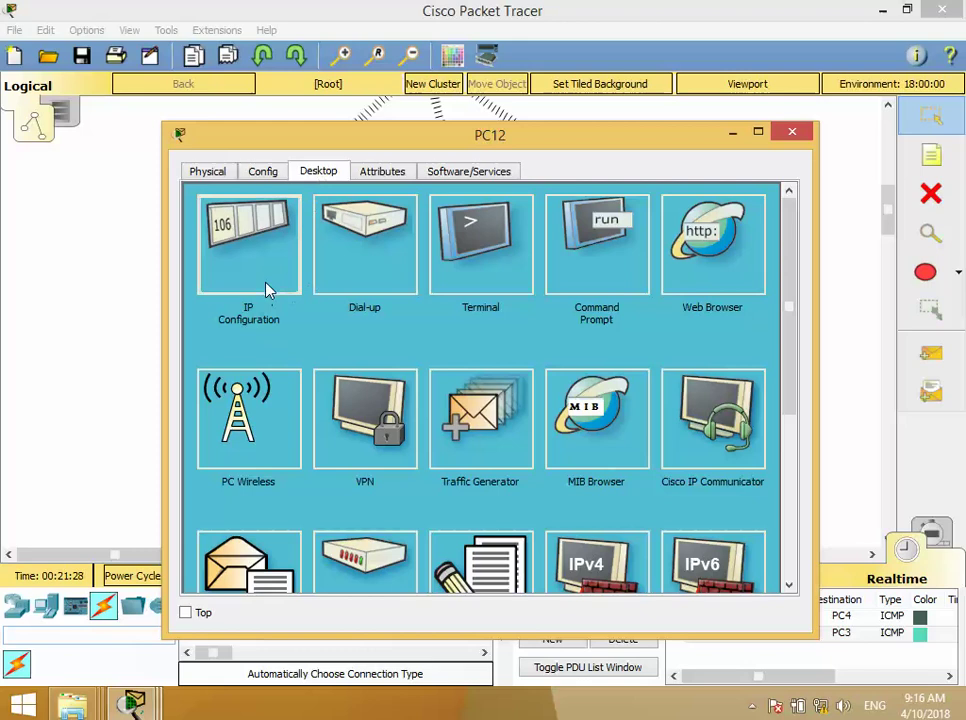
left_click(267, 286)
key("ctrl+v")
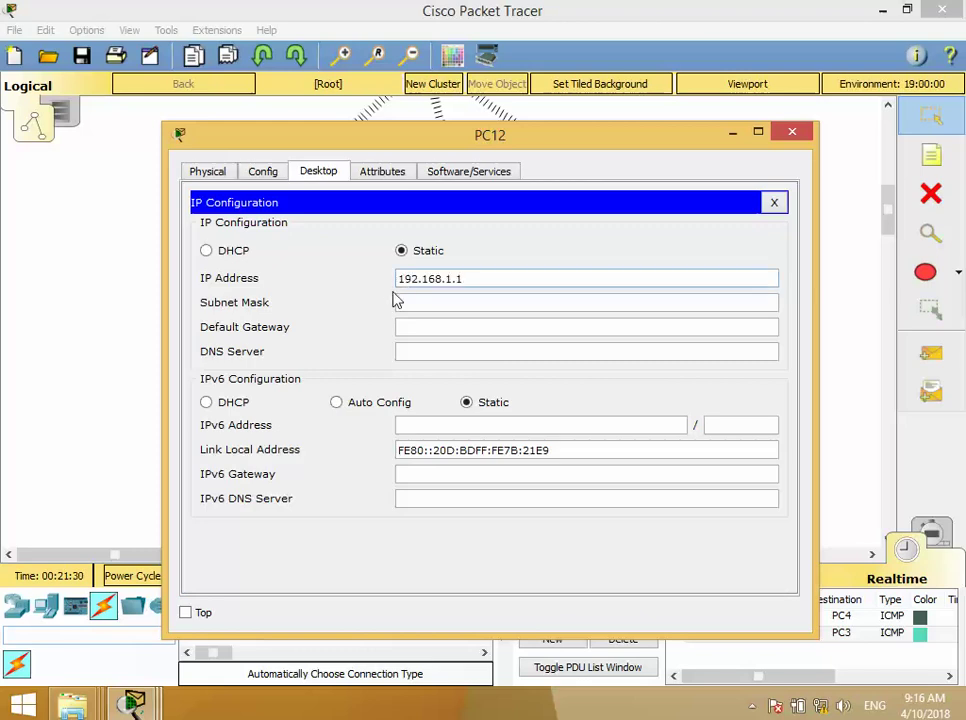
left_click(438, 326)
left_click(427, 281)
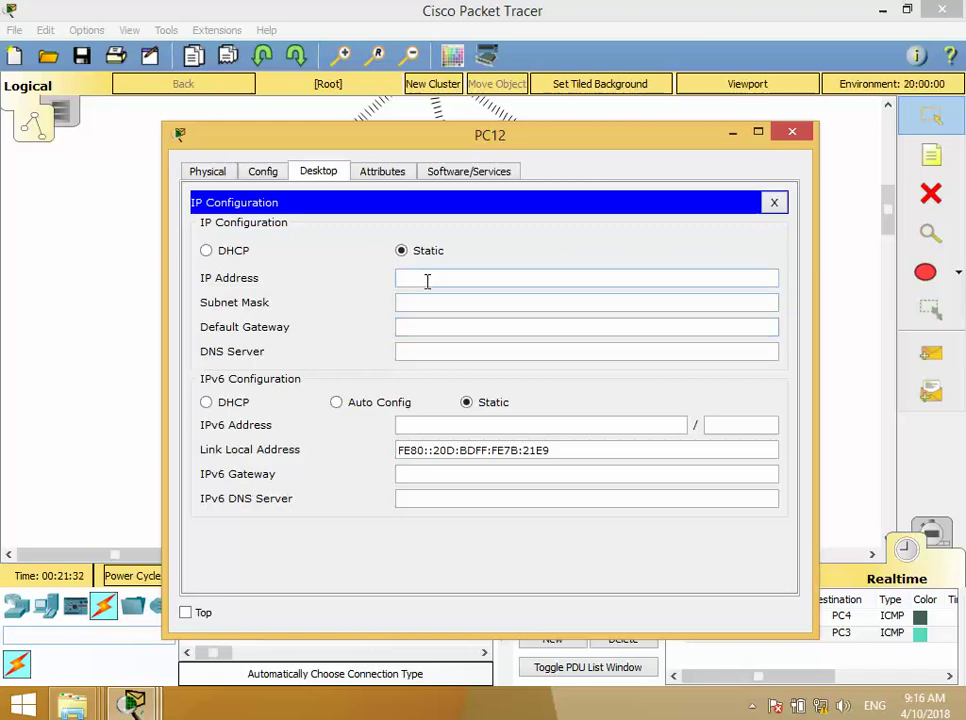
key("ctrl+v")
key("Tab")
left_click(472, 279)
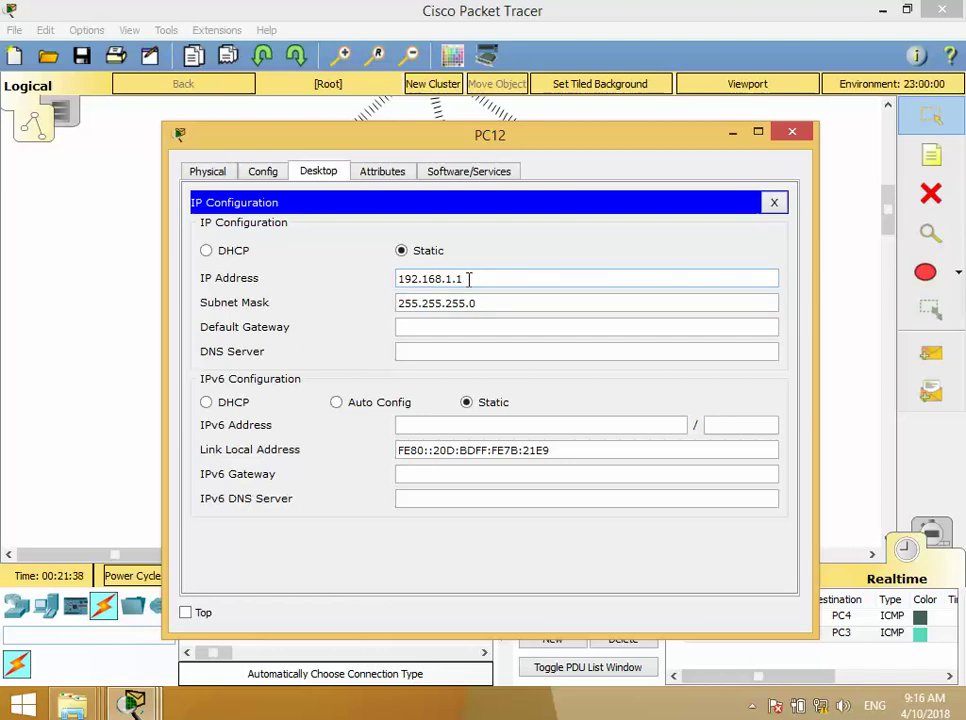
key("Tab")
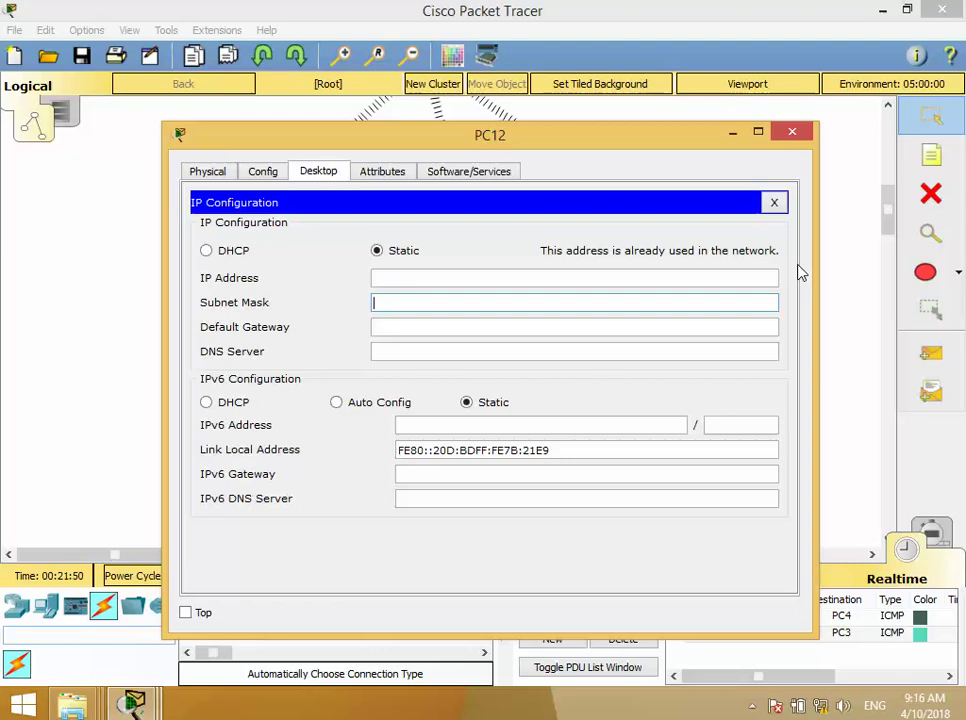
- Set PC12 to 192.168.1.12 with mask 255.255.255.0 and gateway 192.168.1.1
key("shift+Tab")
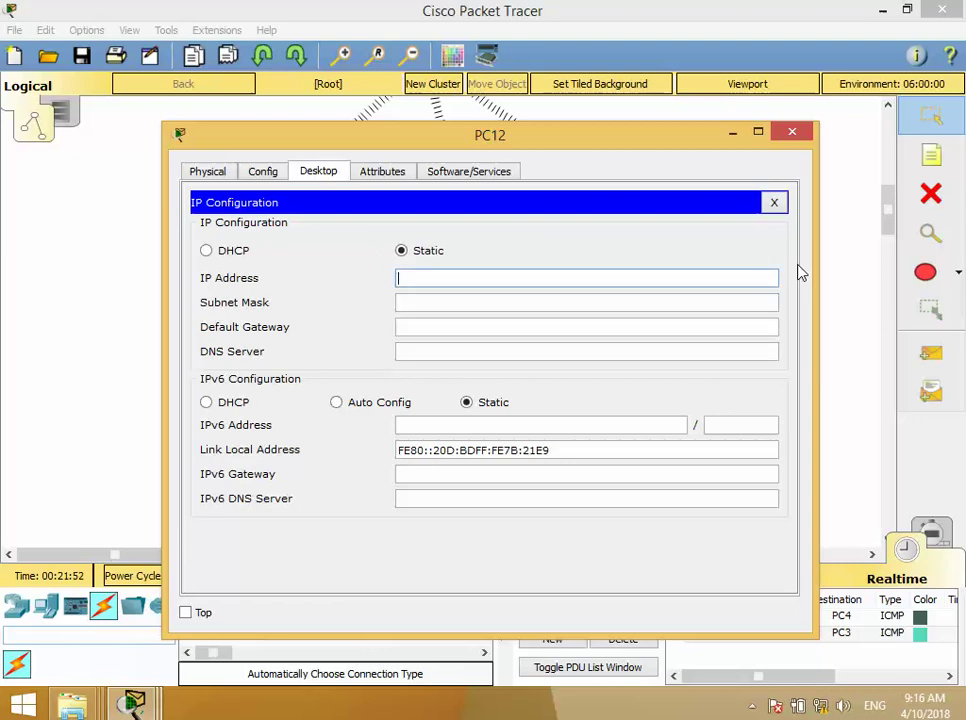
type("192.168.1.12")
key("Tab")
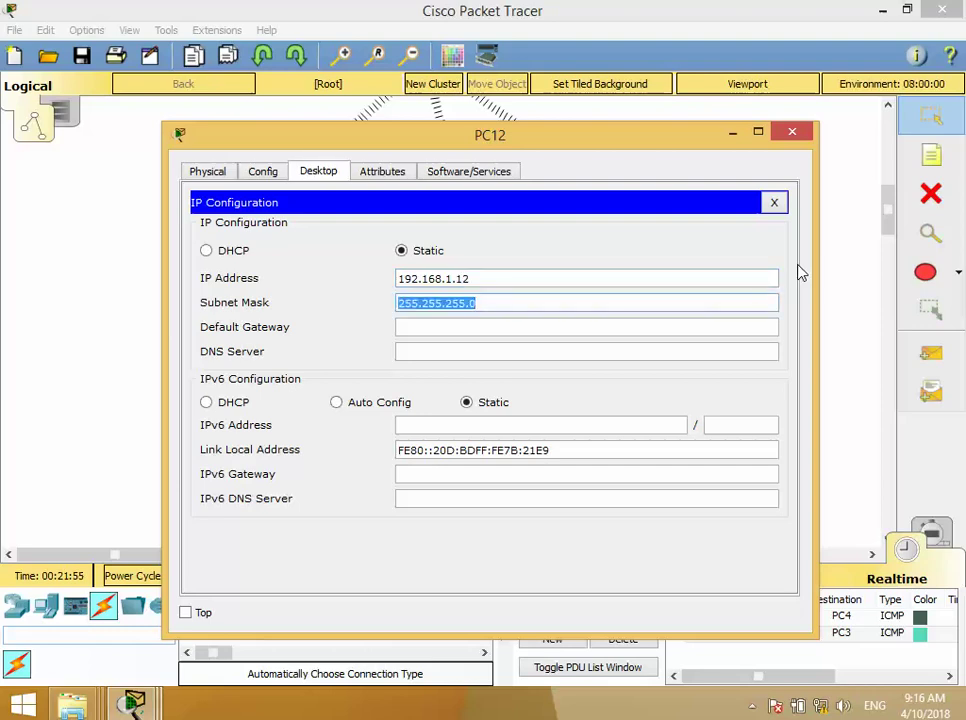
key("Tab")
type("192.168.1.1")
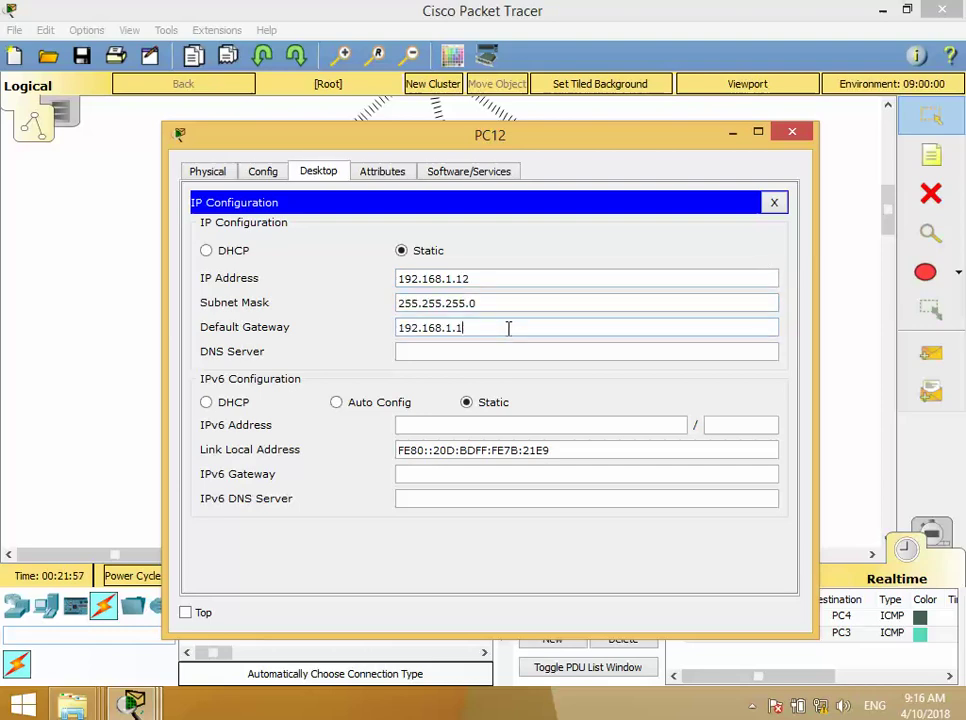
left_click(505, 354)
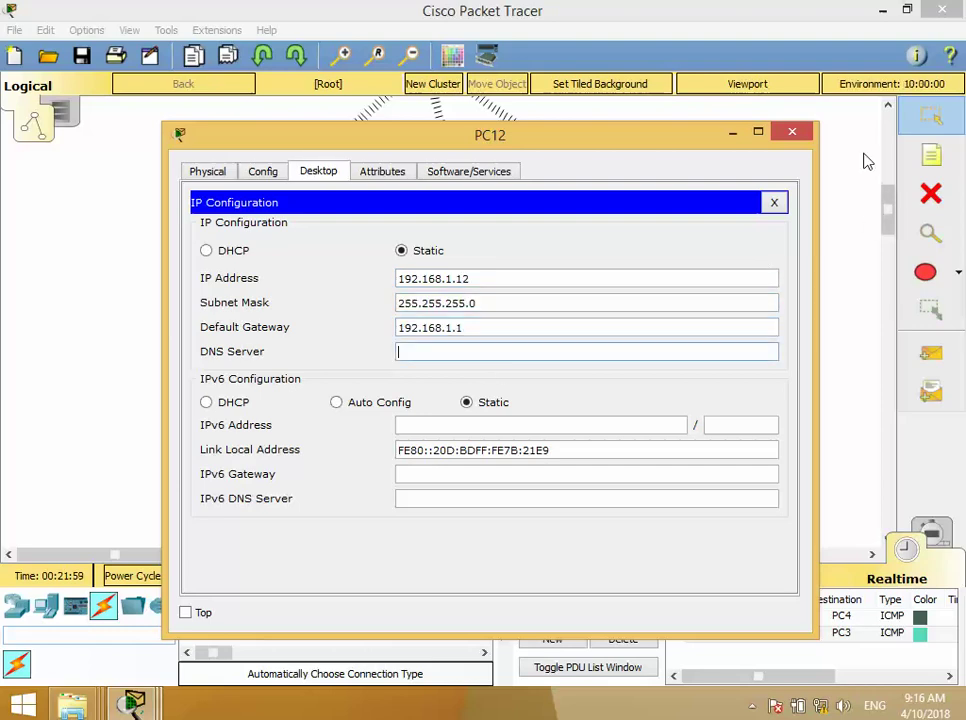
left_click(792, 133)
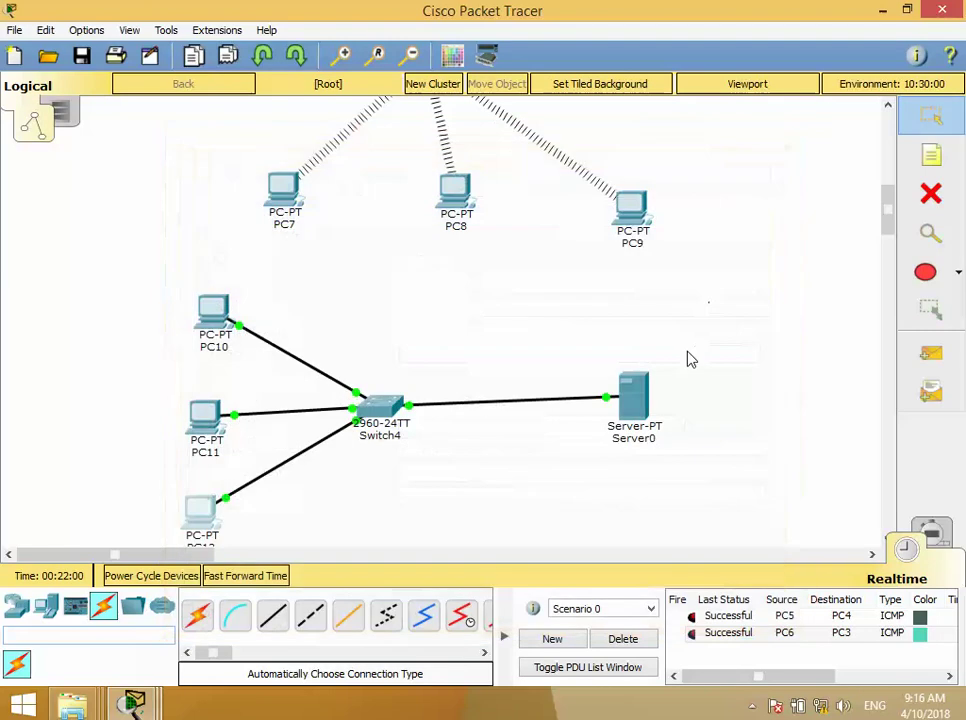
- Ping PC11 and Server0 from PC10 with simple PDUs, then clear the results
left_click(947, 354)
left_click(216, 326)
left_click(212, 412)
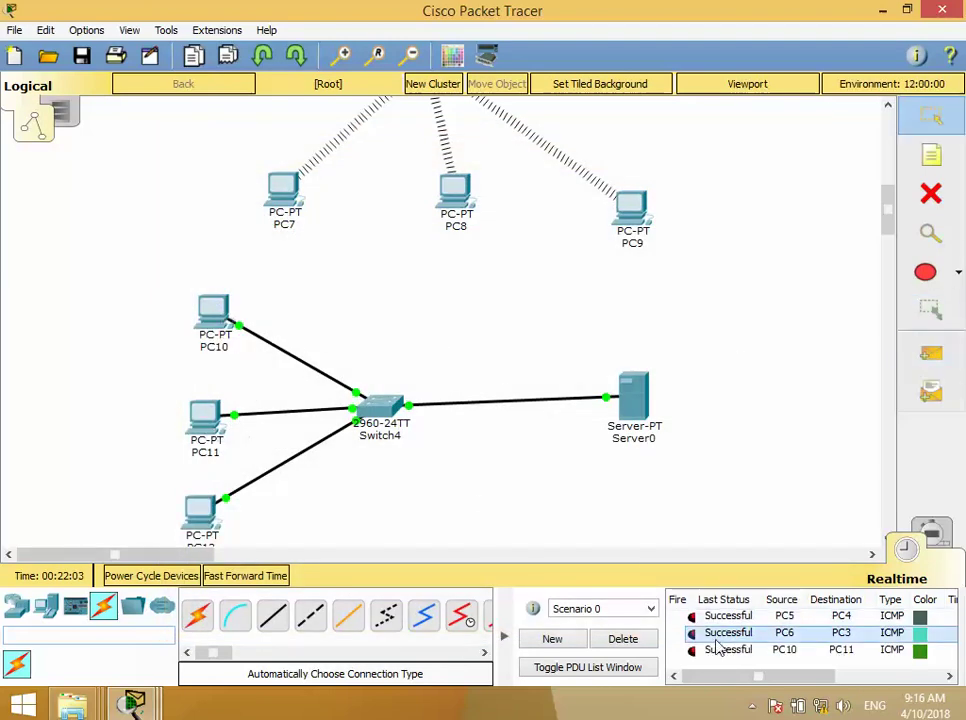
left_click(626, 638)
left_click(931, 353)
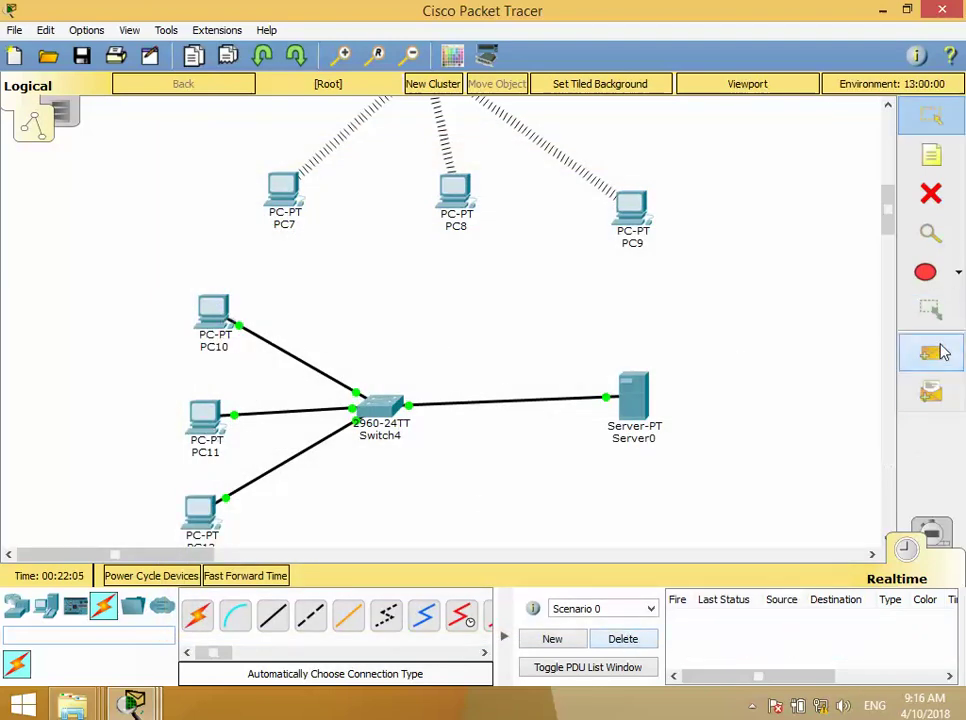
left_click(213, 335)
left_click(210, 420)
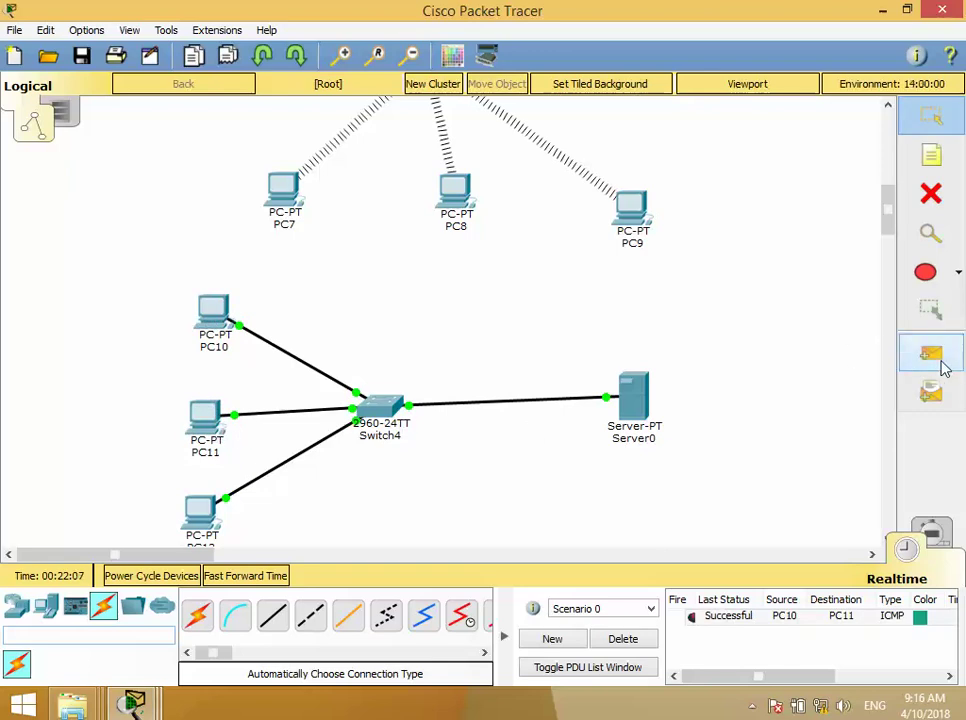
left_click(943, 368)
left_click(211, 310)
left_click(633, 400)
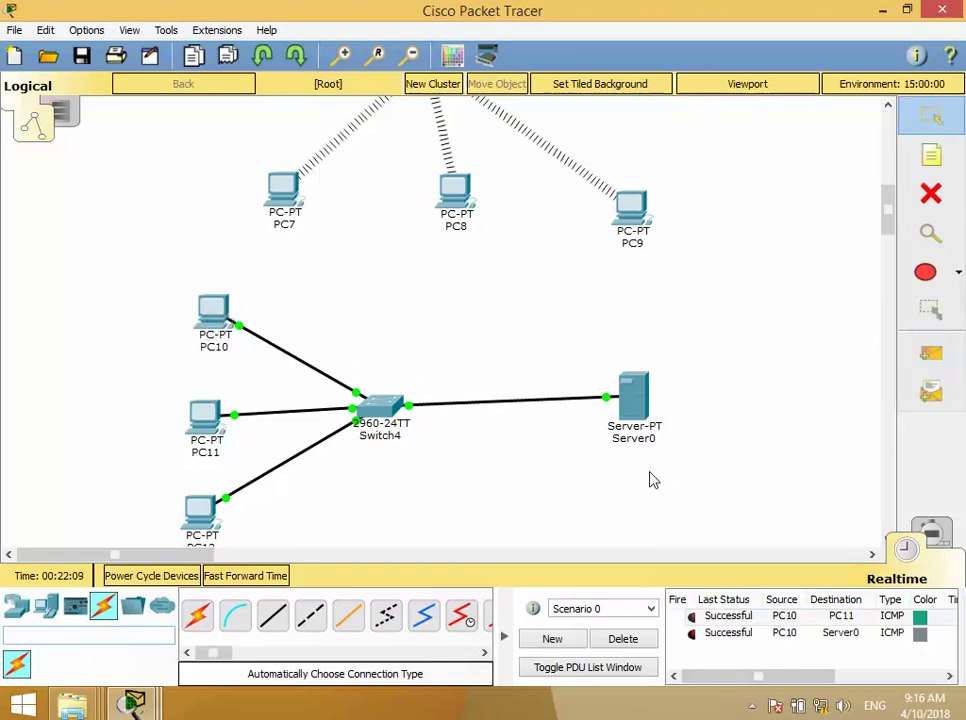
left_click(623, 638)
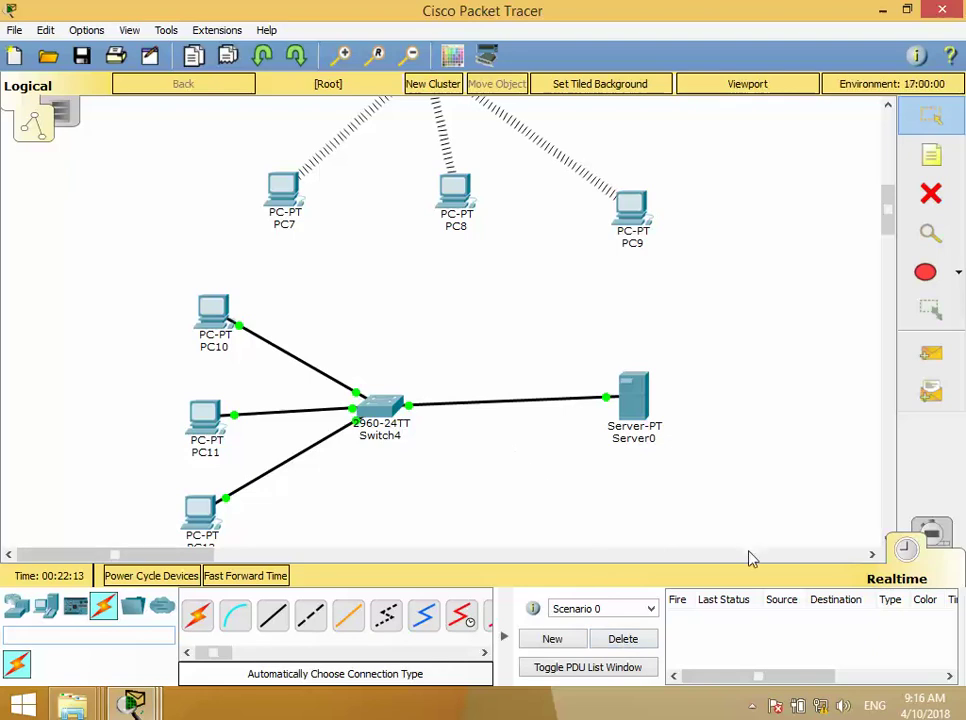
- Move the wired LAN devices upward as a group and open Server0
left_click_drag(749, 534, 123, 321)
left_click_drag(208, 318, 211, 274)
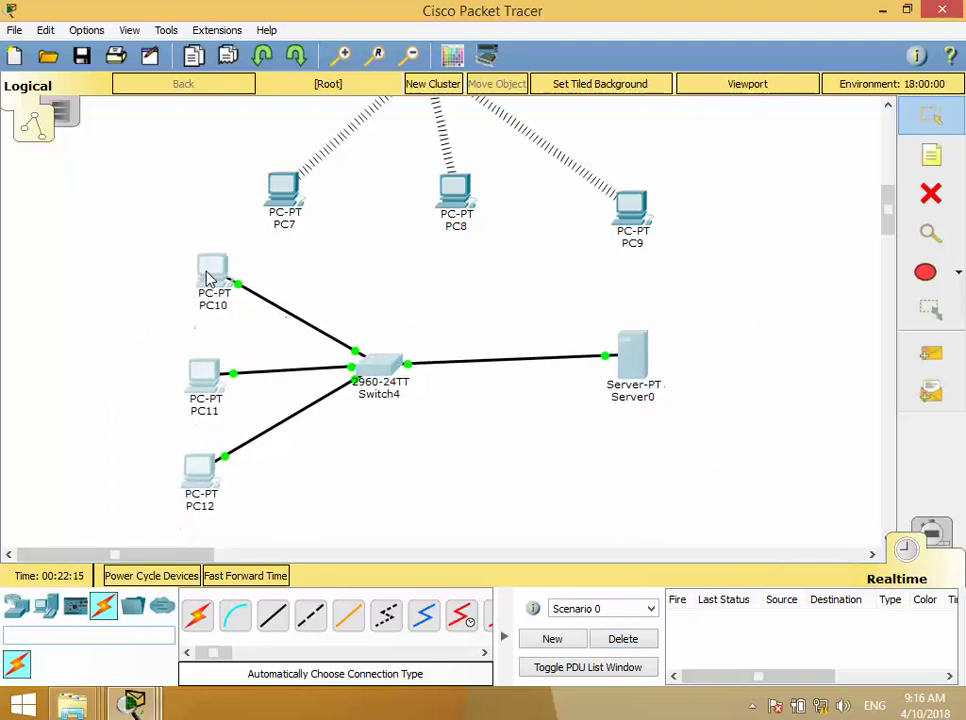
left_click(545, 481)
left_click(631, 364)
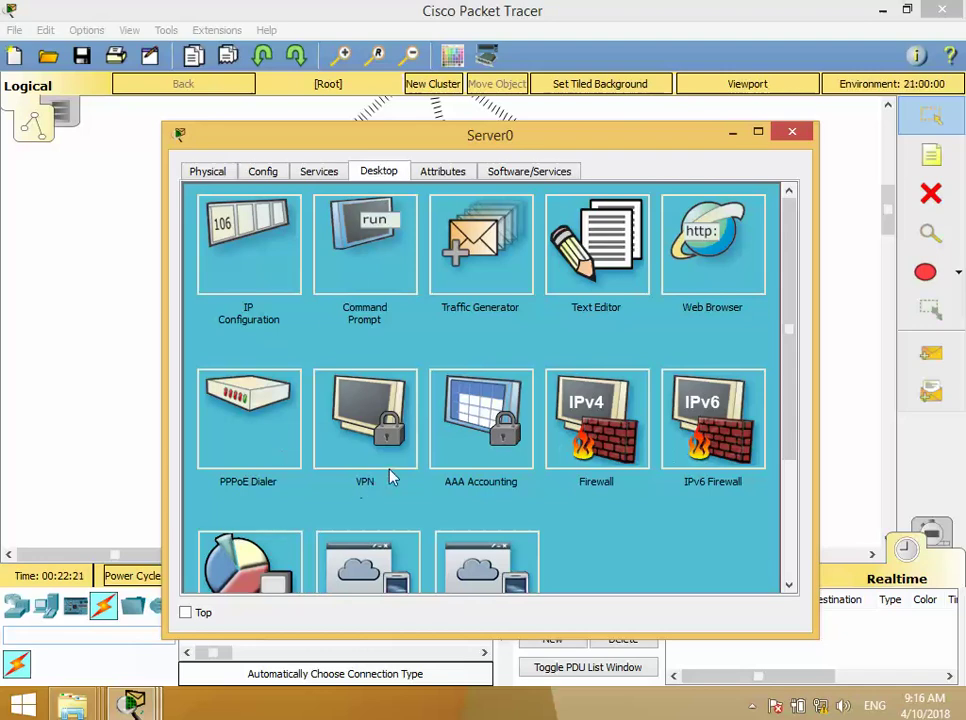
- Show Server0's EMAIL service page with SMTP and POP3 enabled
left_click(318, 171)
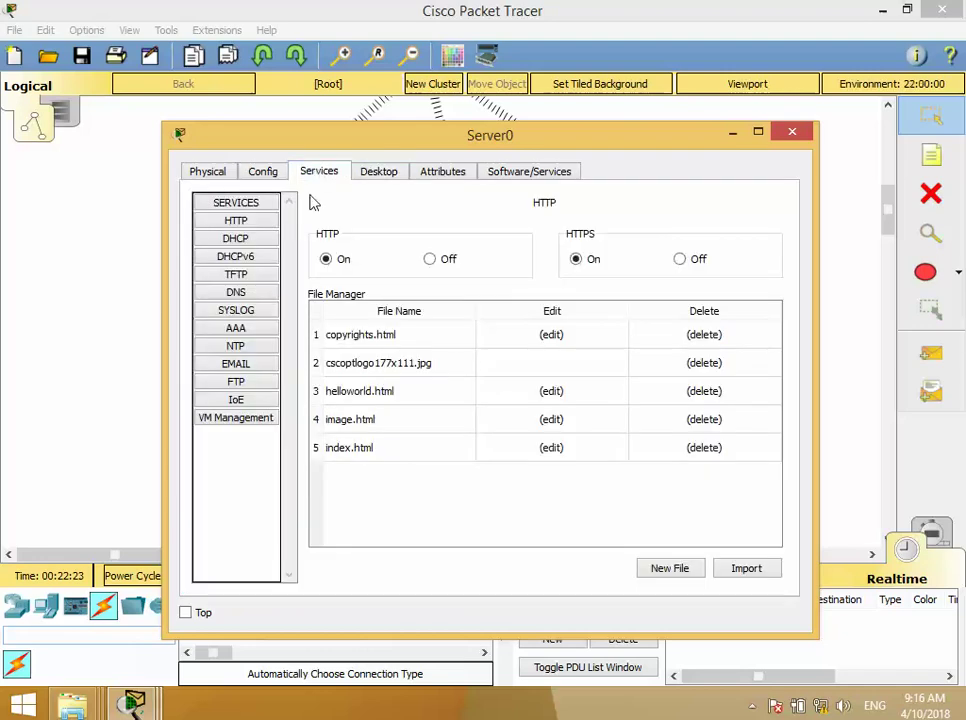
left_click(242, 369)
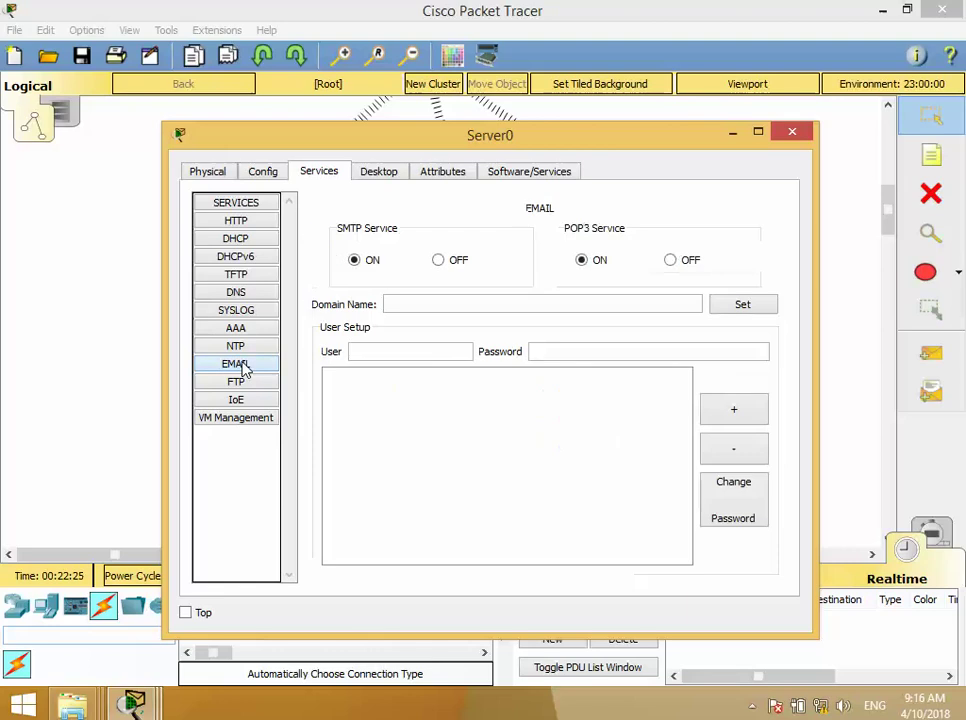
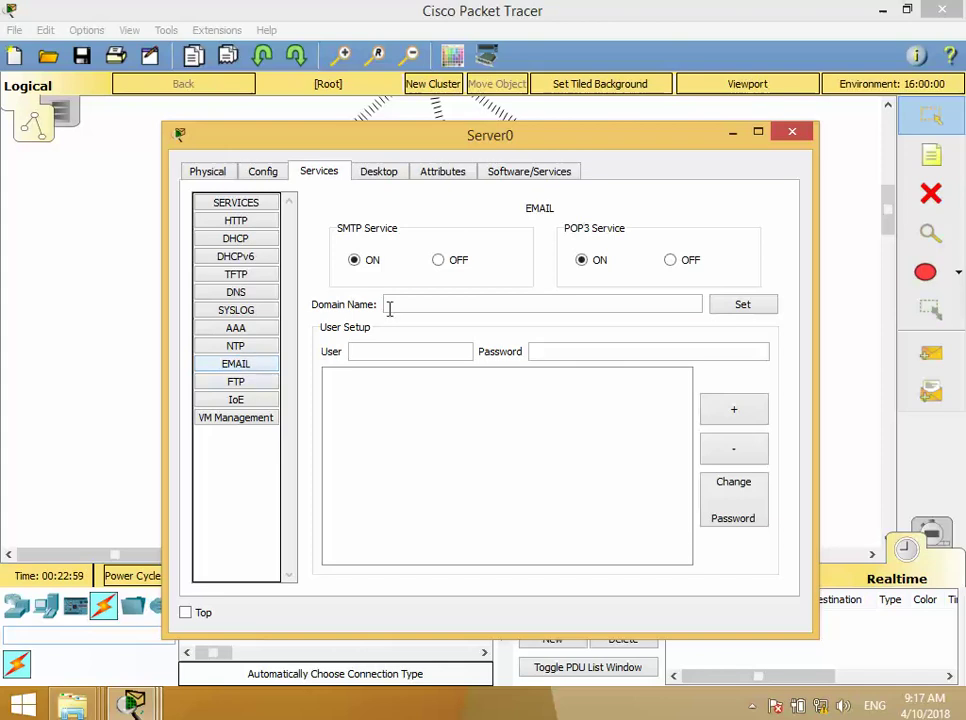
- Enter raparin.com as Server0's email domain name and apply it with Set
left_click(428, 312)
type("raparin.")
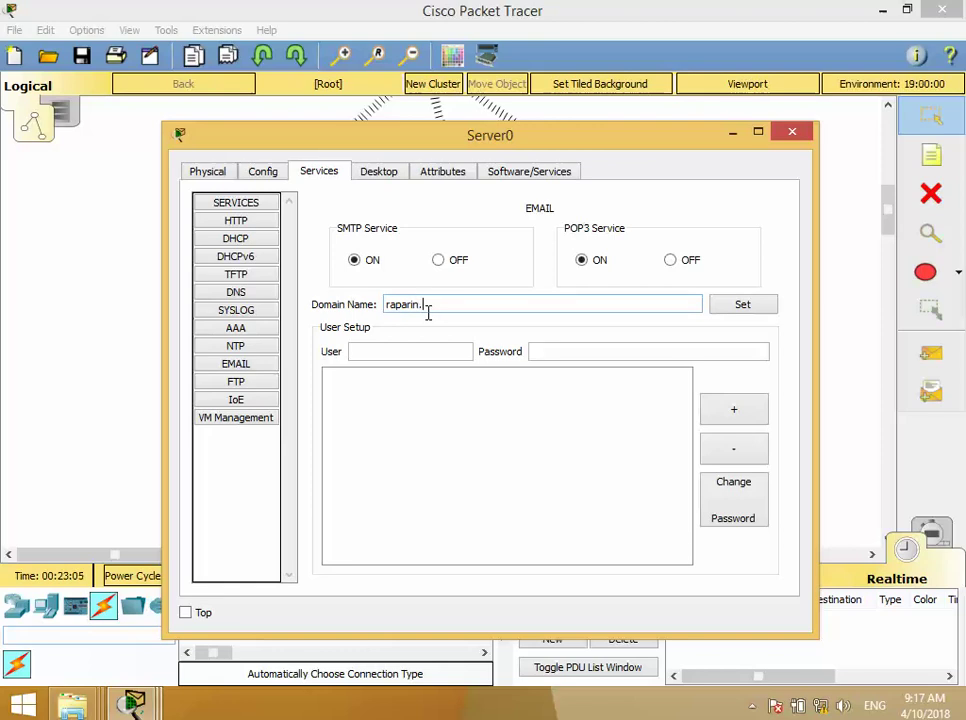
type("com")
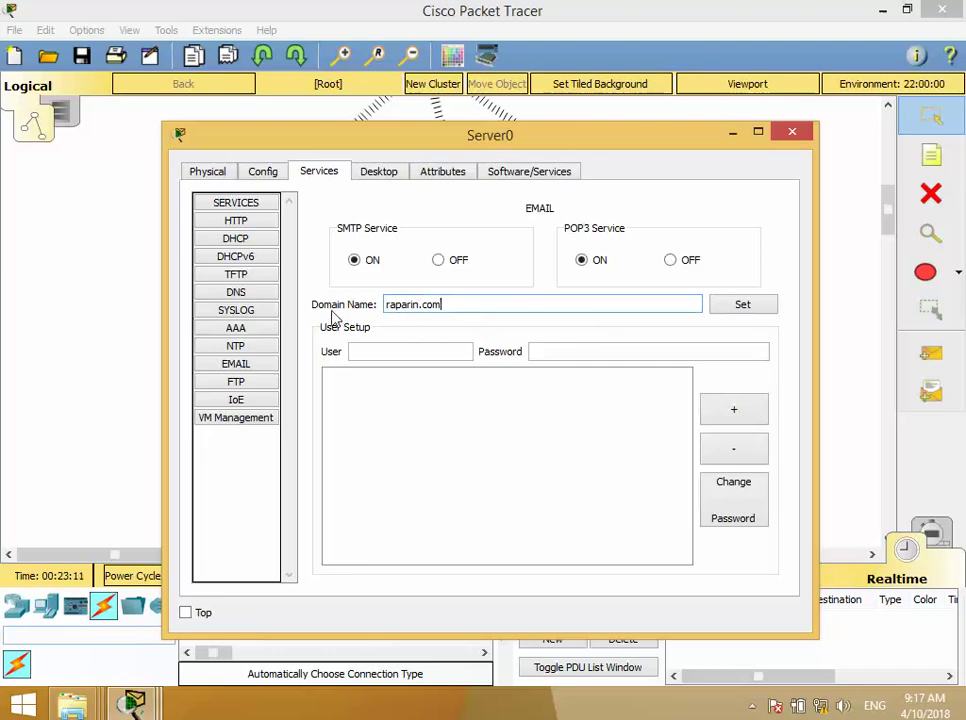
left_click_drag(440, 312, 380, 306)
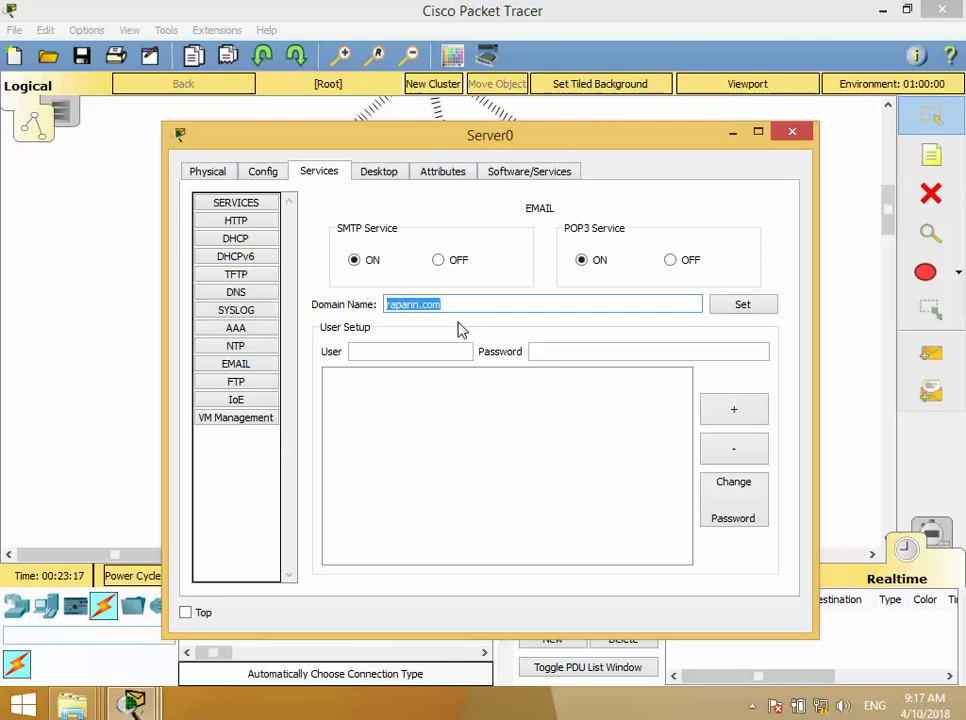
left_click(738, 306)
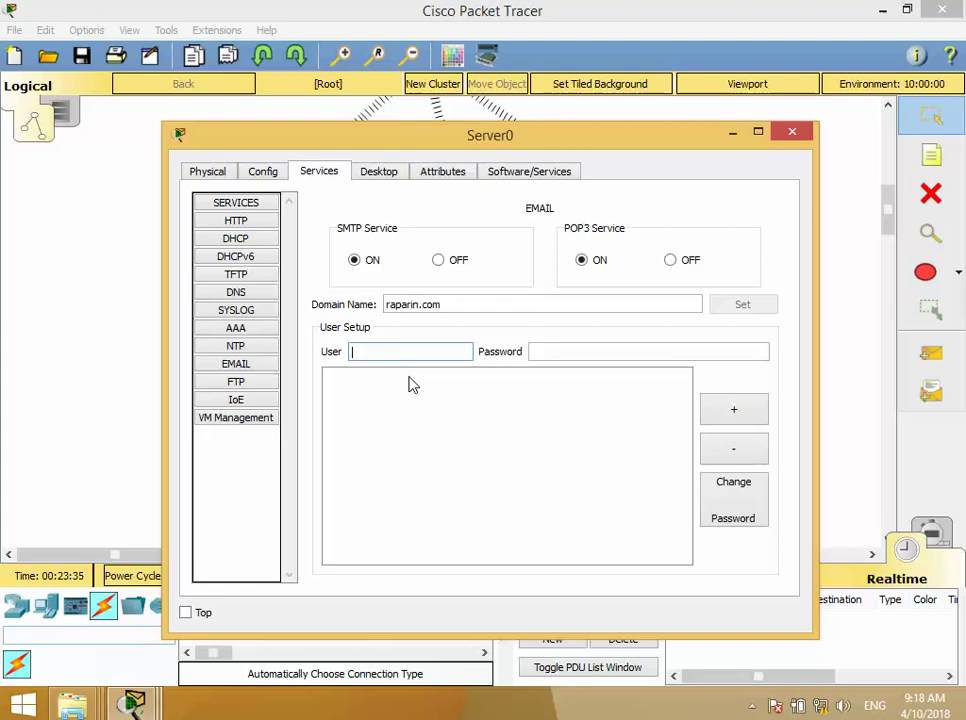
- Add mail user a10 with a password to Server0's User Setup
left_click_drag(418, 139, 463, 95)
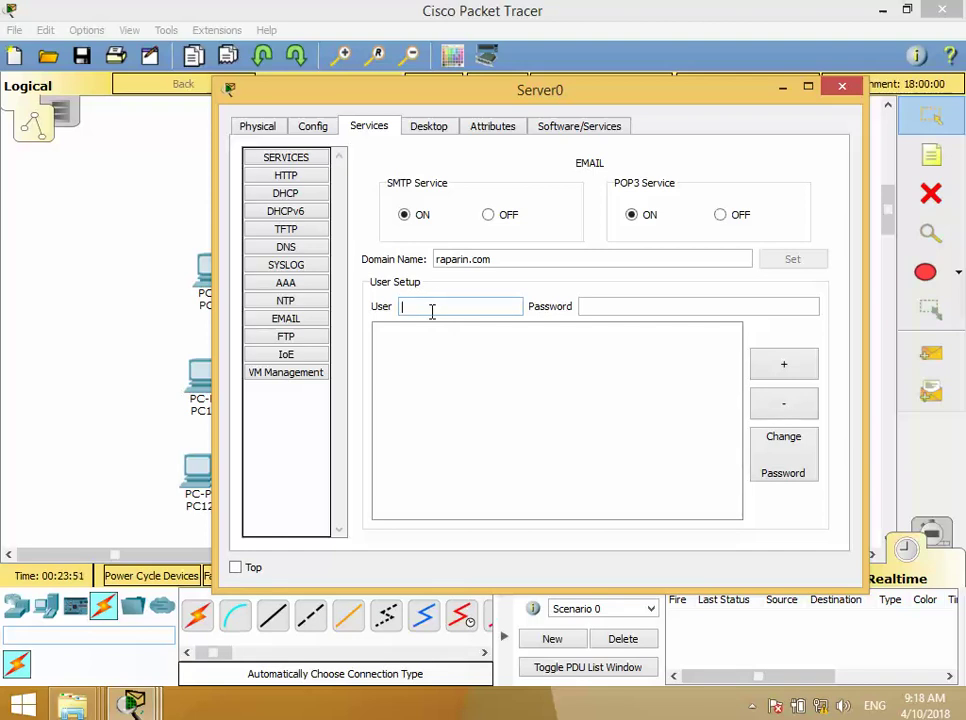
type("a10")
key("Tab")
type("1")
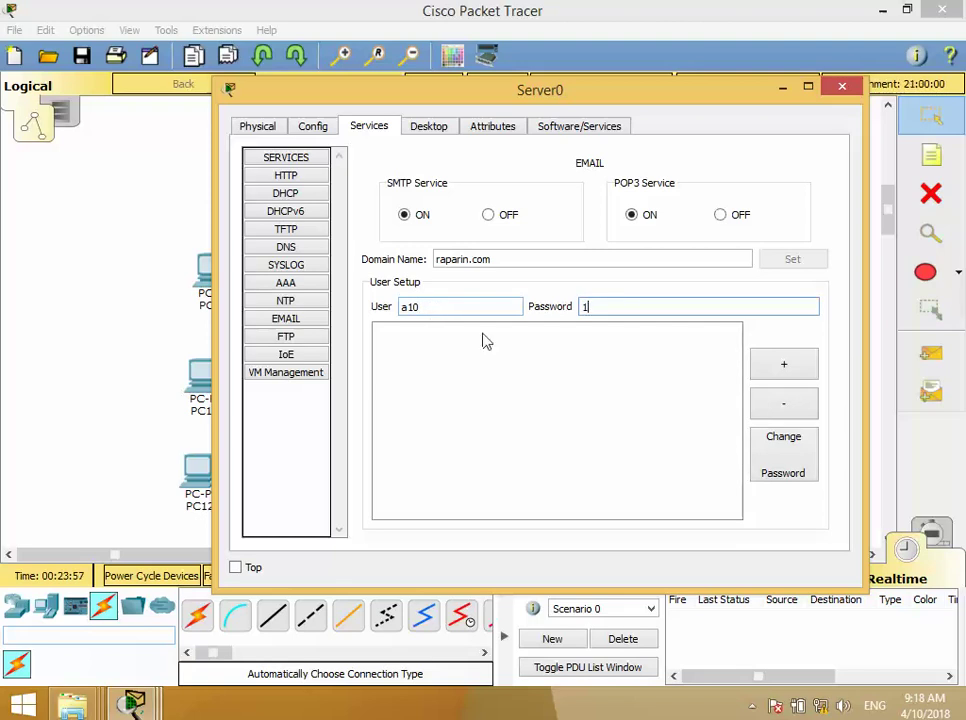
left_click(786, 364)
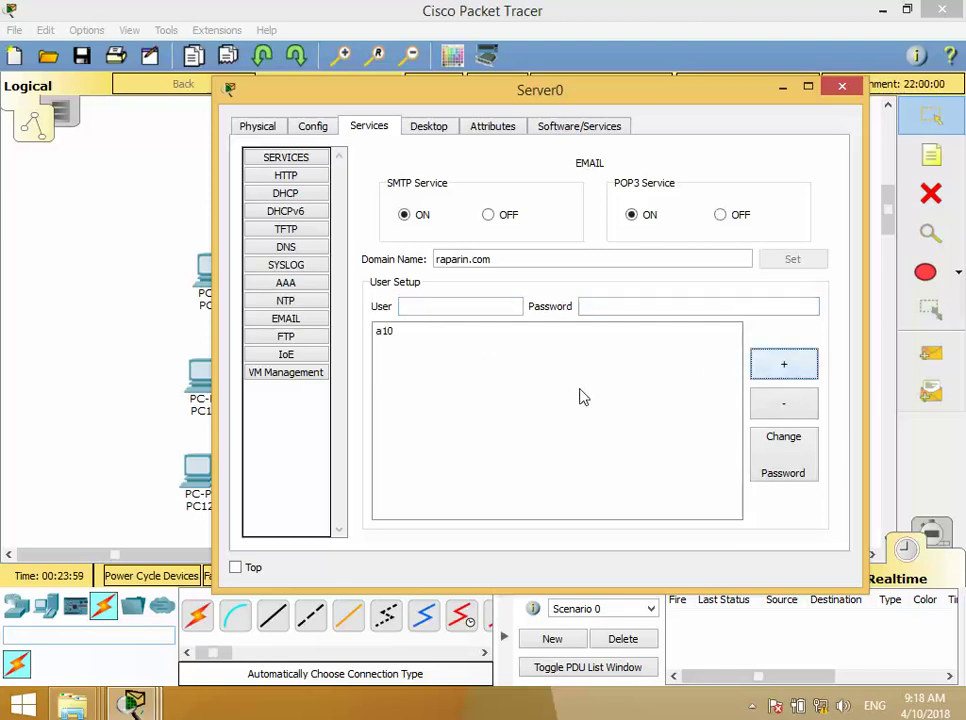
- Add mail users a11 and a12, each with a password
left_click(466, 309)
type("a11")
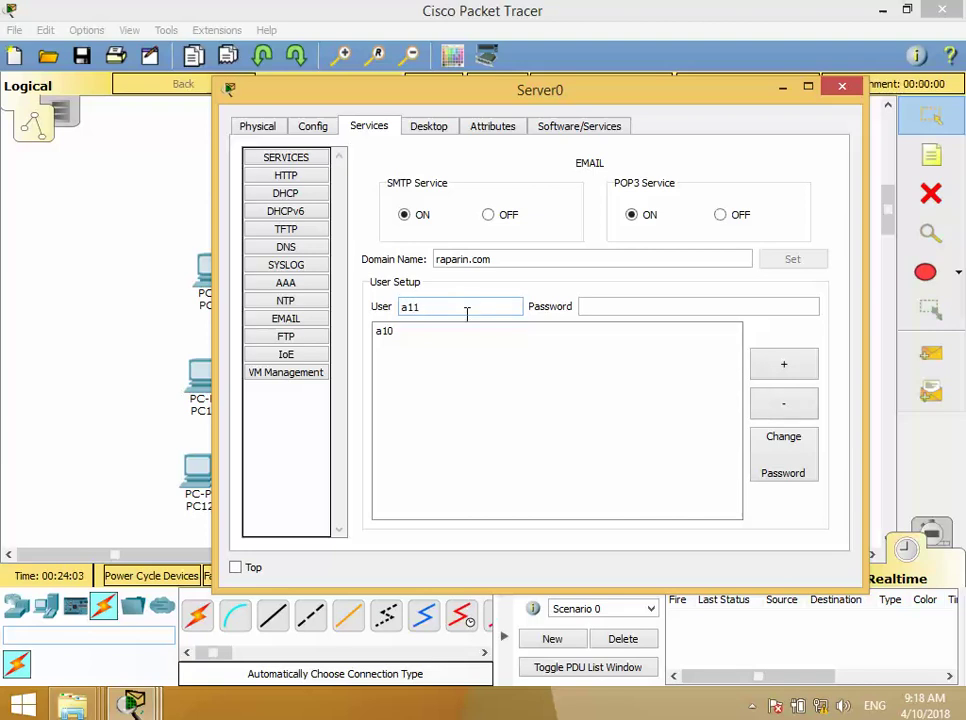
key("Tab")
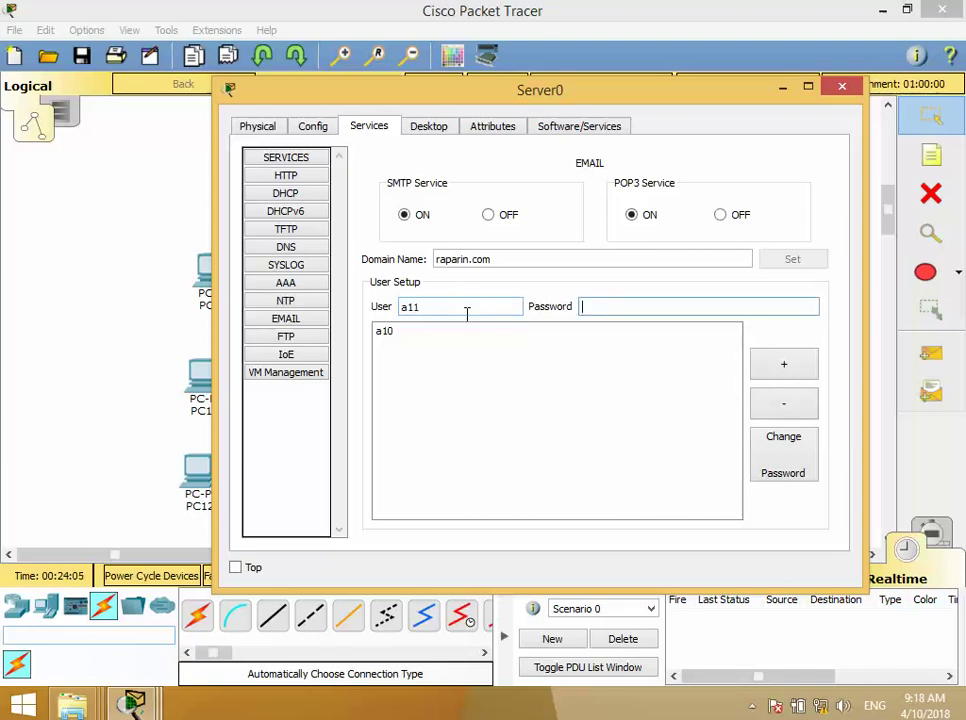
type("1")
left_click(785, 366)
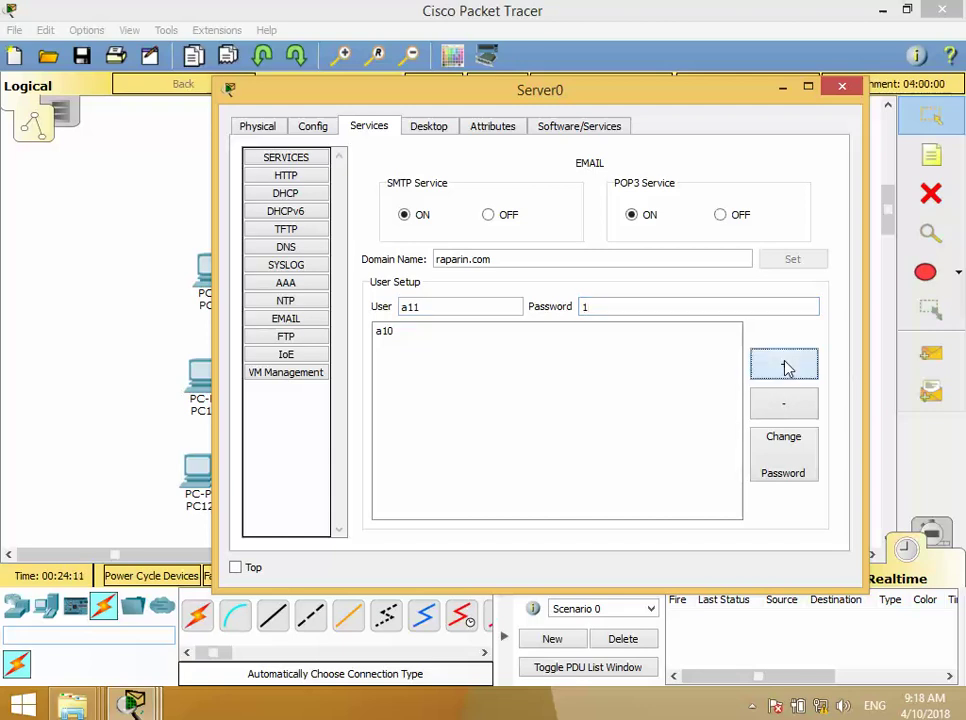
left_click(451, 309)
type("a12")
key("Tab")
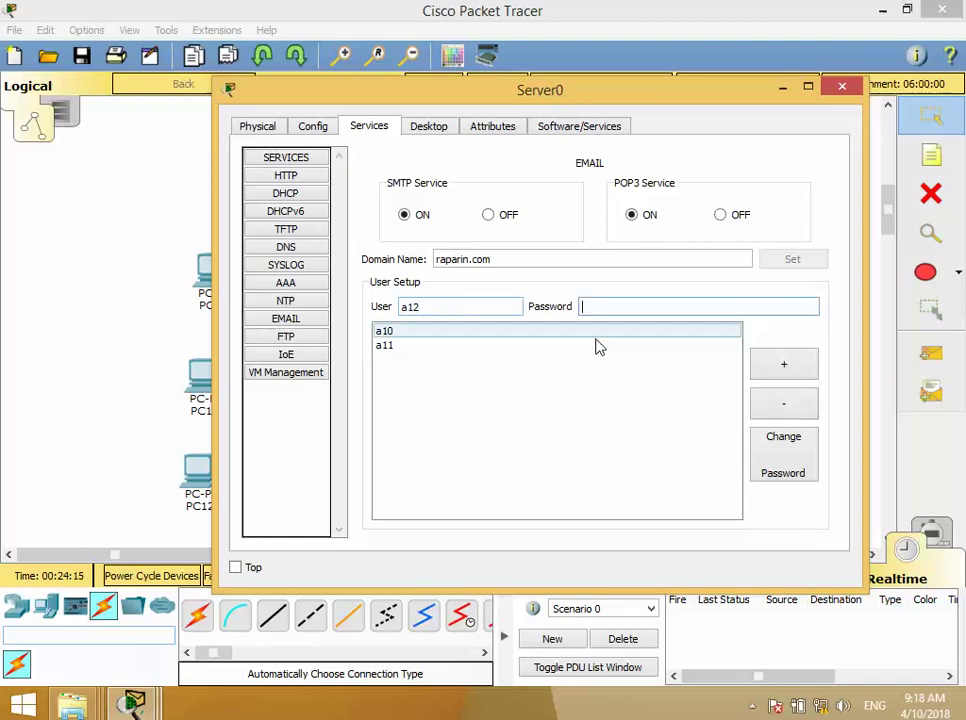
type("1")
left_click(784, 364)
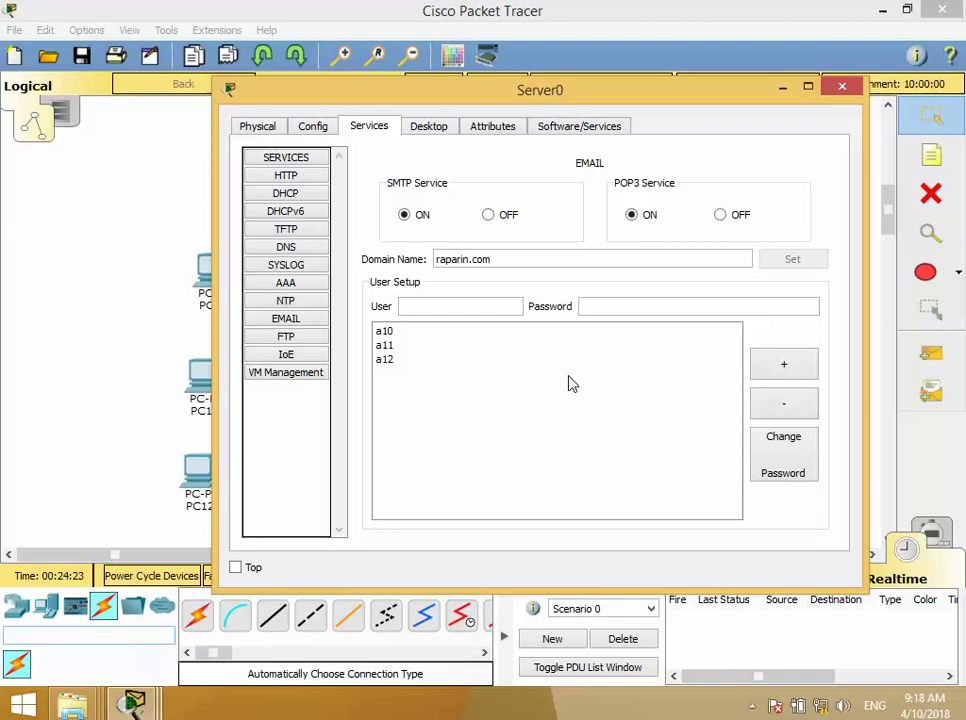
- Review the a11 and a12 account entries, then close Server0's window
left_click_drag(524, 259, 434, 259)
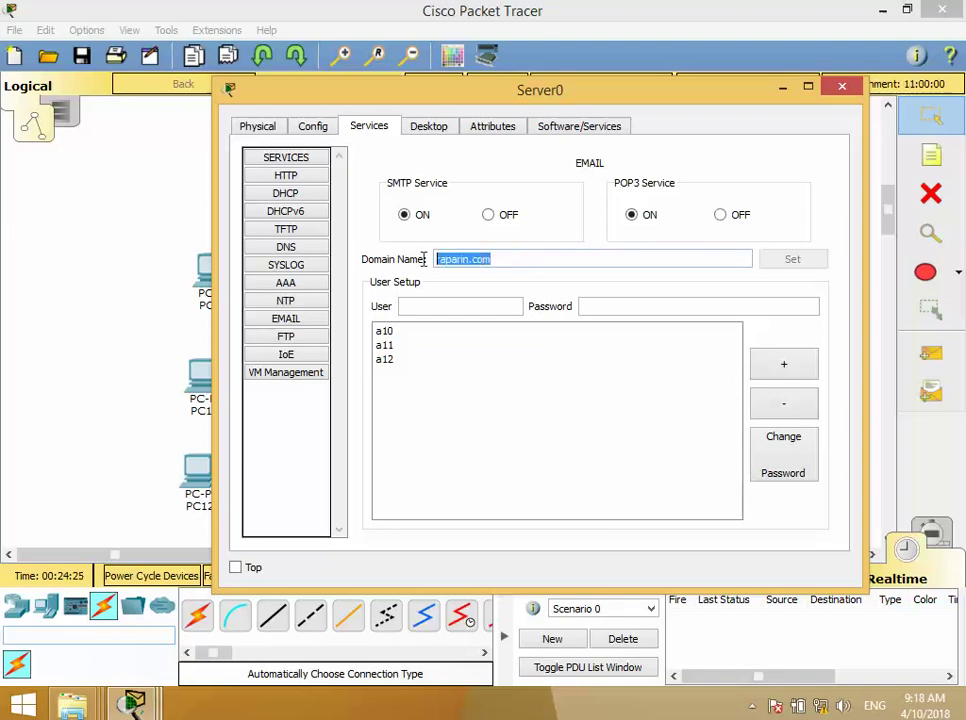
left_click(390, 359)
left_click(384, 345)
left_click(406, 362)
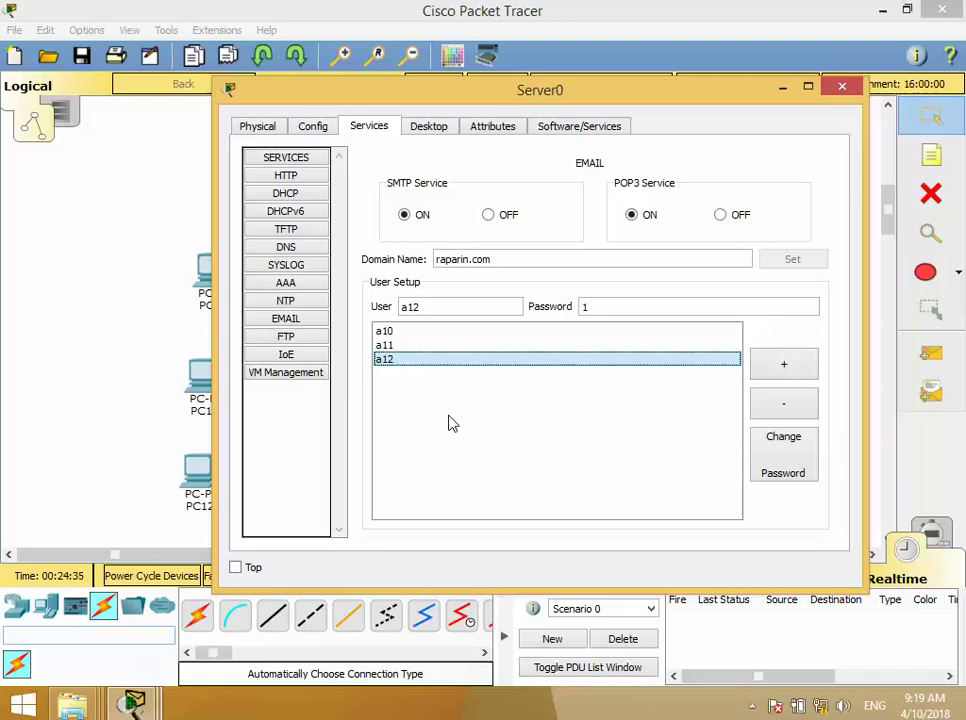
left_click(842, 88)
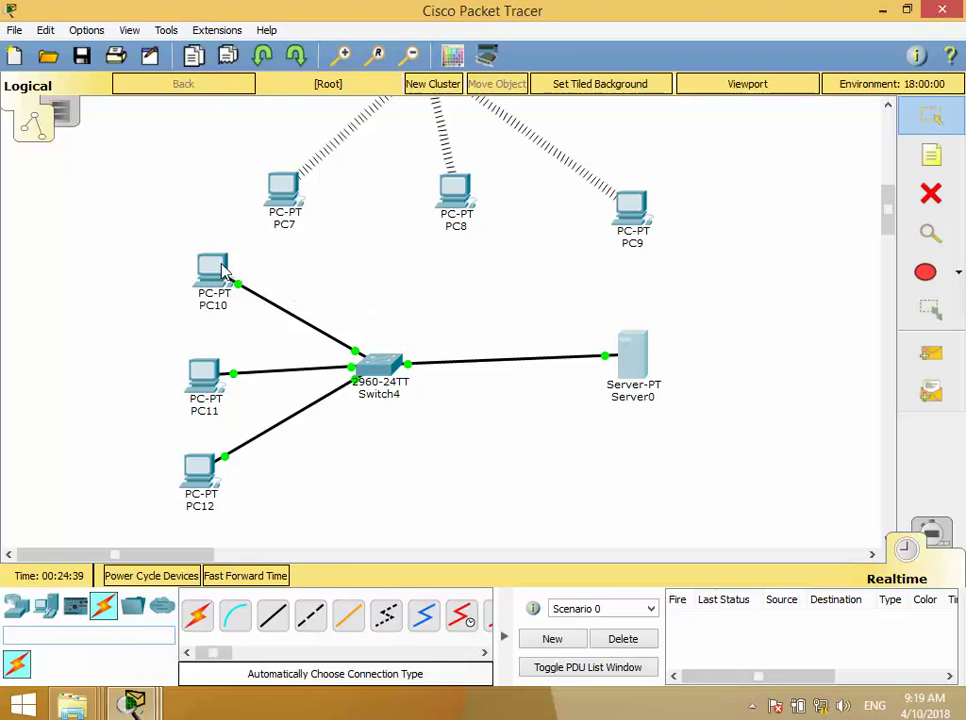
- Open PC10, enlarge its window and launch the Desktop Email app's Configure Mail form
mouse_move(224, 272)
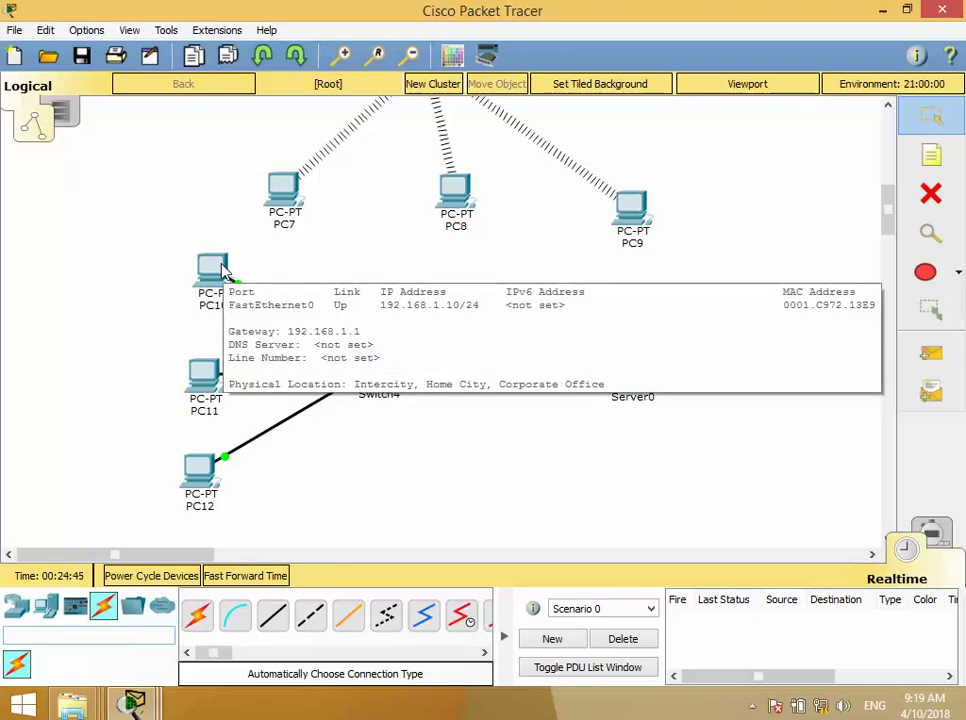
left_click(223, 268)
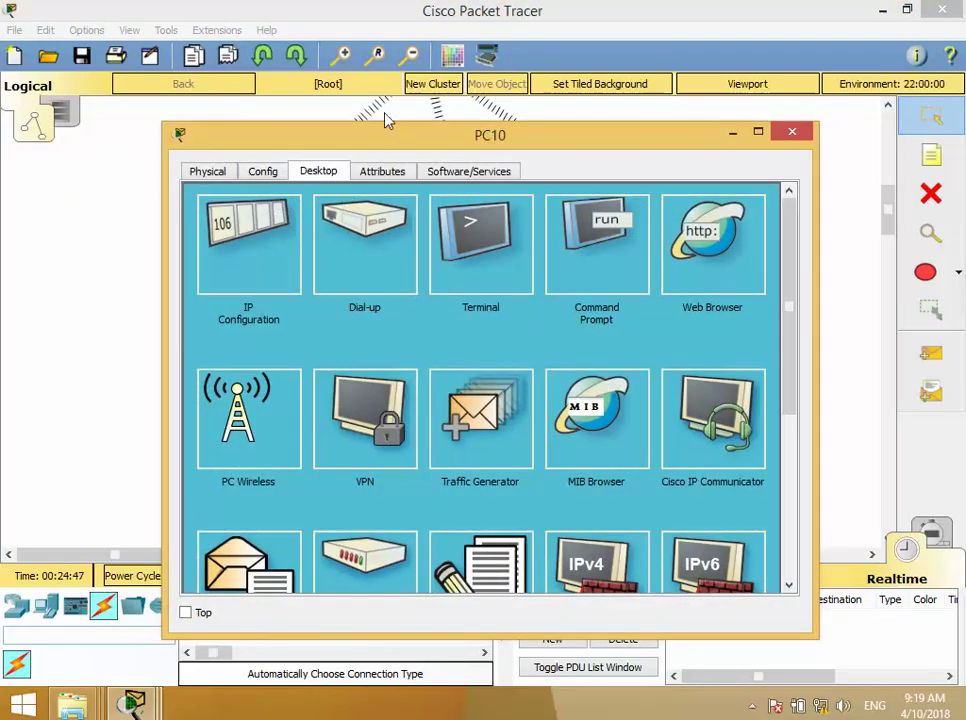
left_click_drag(386, 132, 376, 52)
left_click_drag(397, 556, 403, 641)
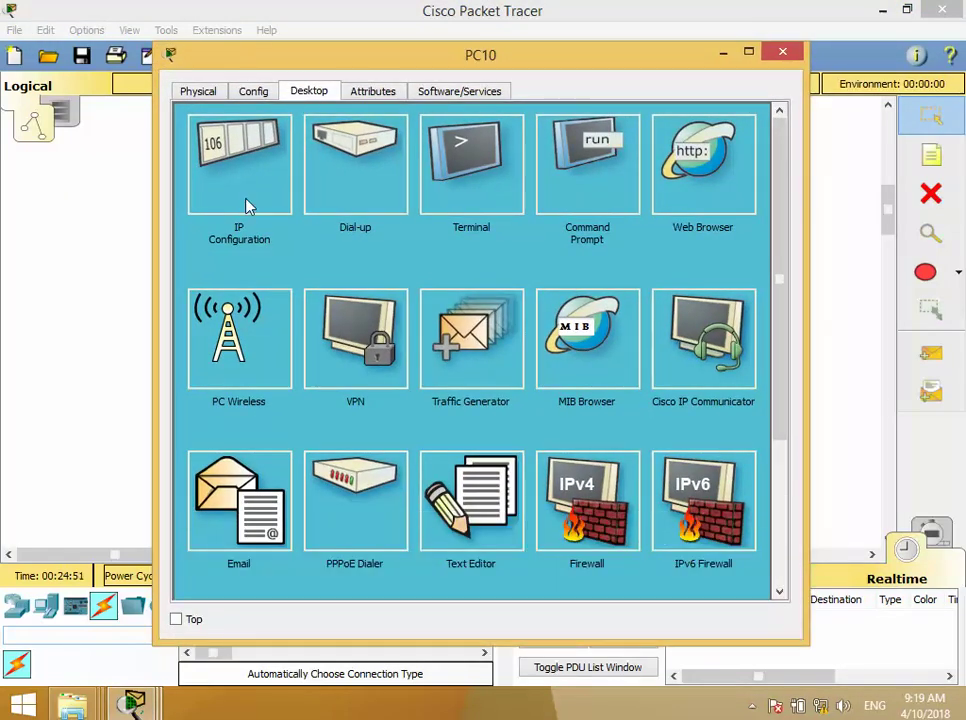
left_click(236, 548)
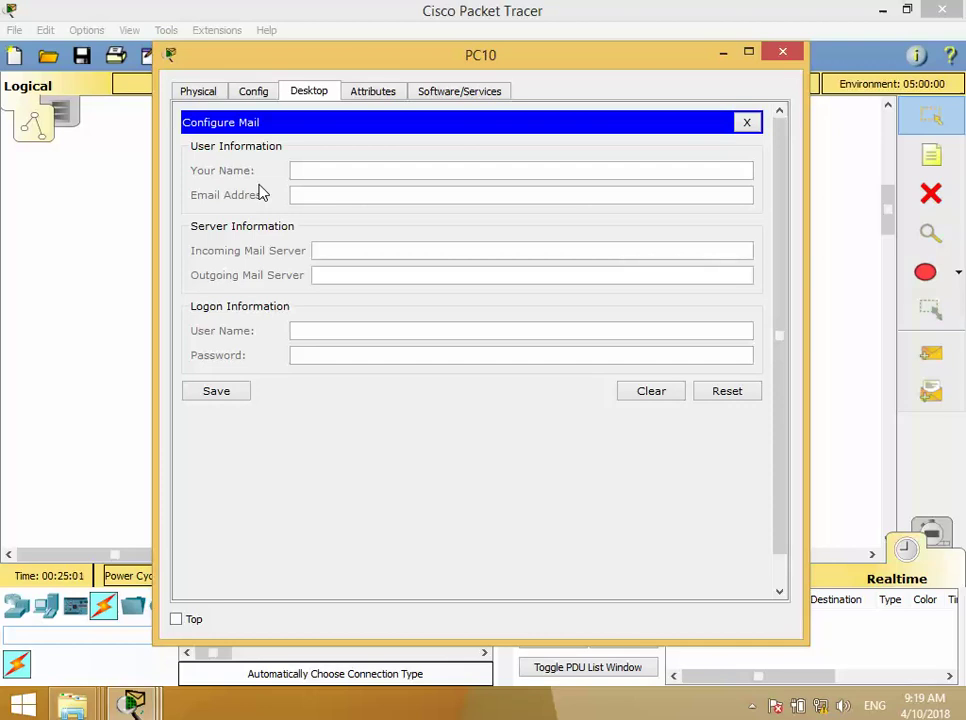
left_click(323, 168)
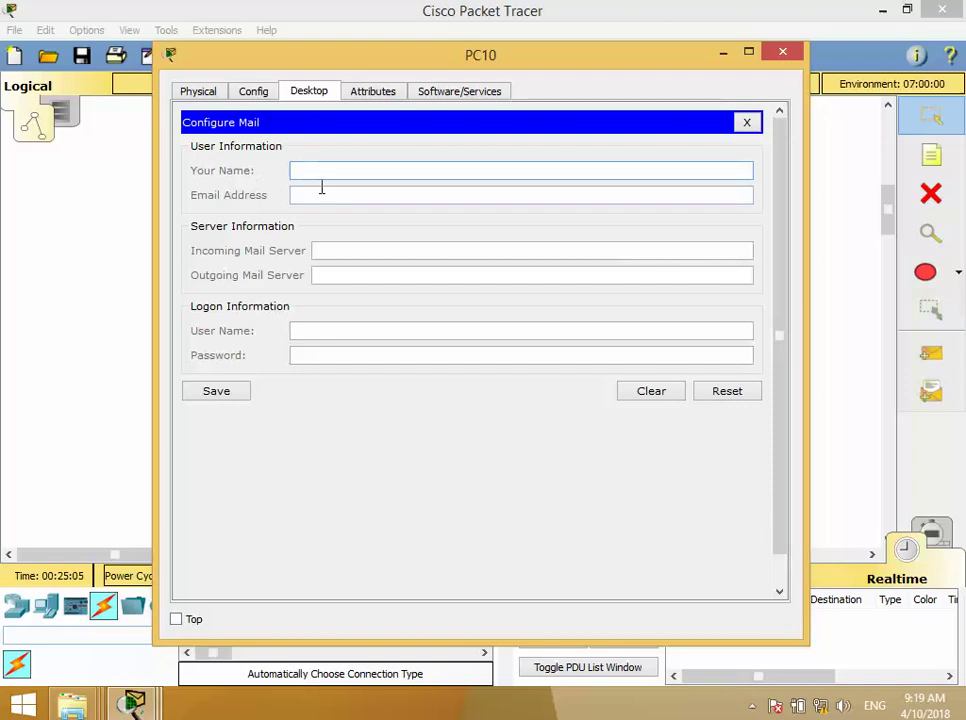
type("a10")
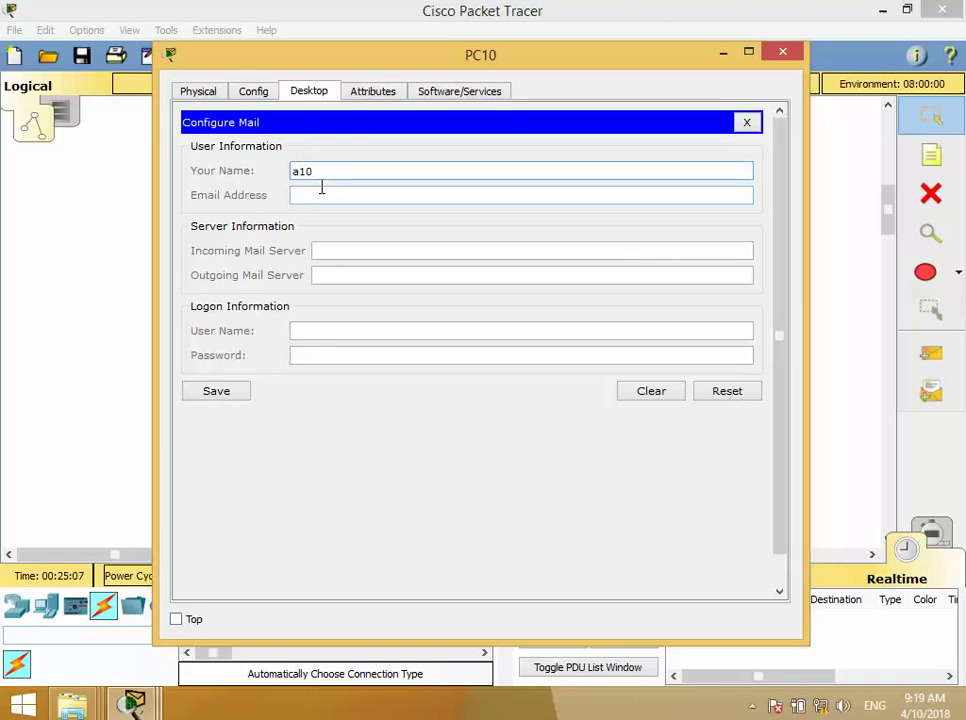
key("Tab")
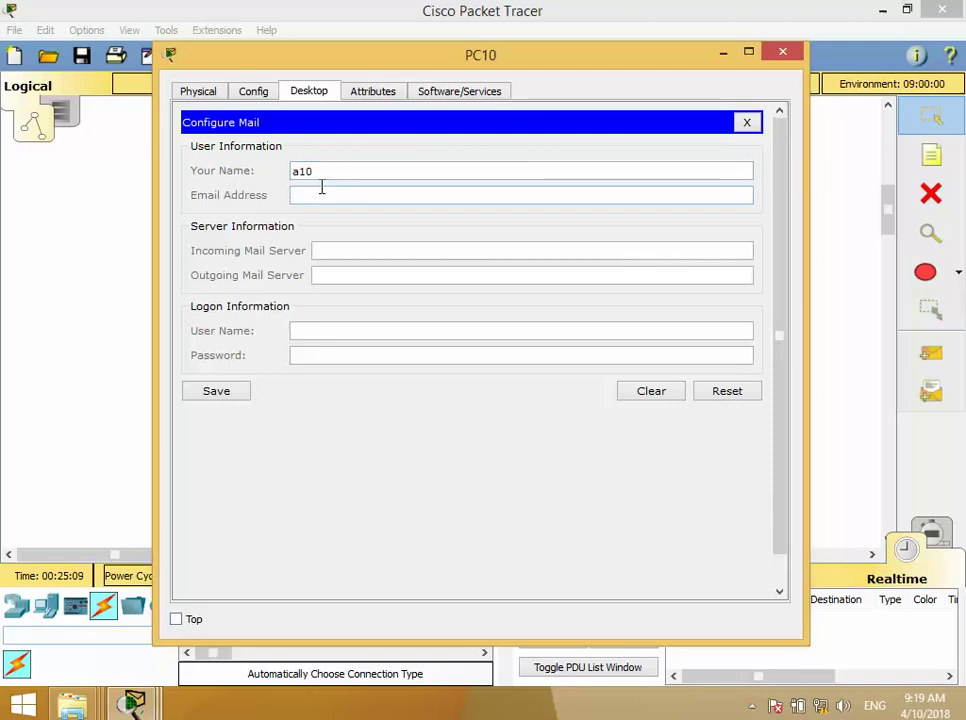
left_click_drag(416, 198, 277, 193)
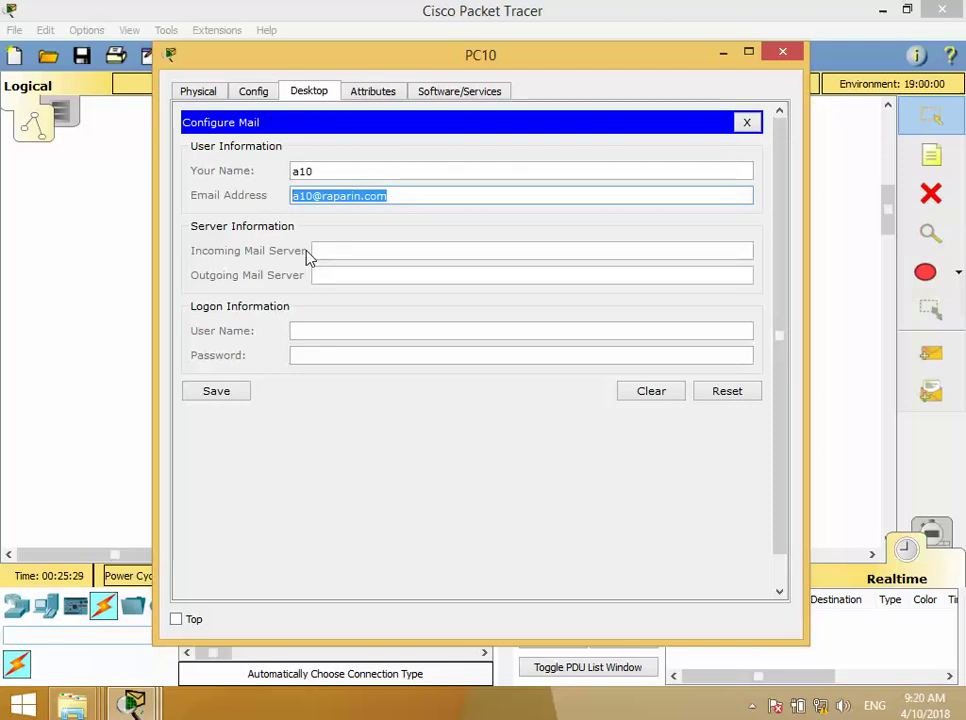
- Set incoming and outgoing servers to 192.168.1.1, user name a10 and the password
left_click(377, 250)
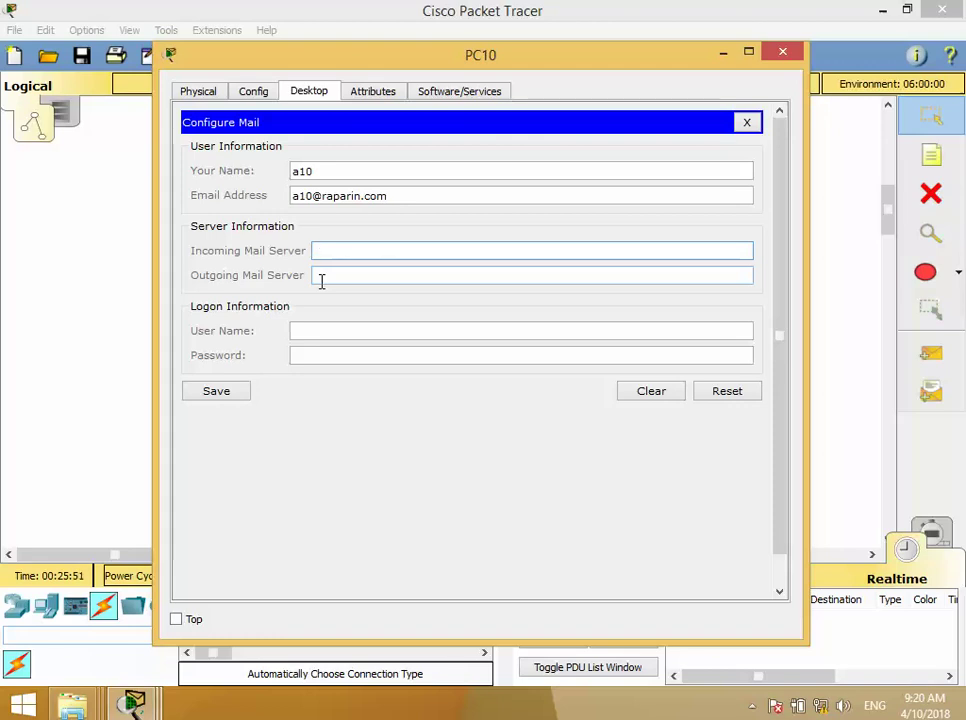
type("192.168.1.1")
left_click(321, 276)
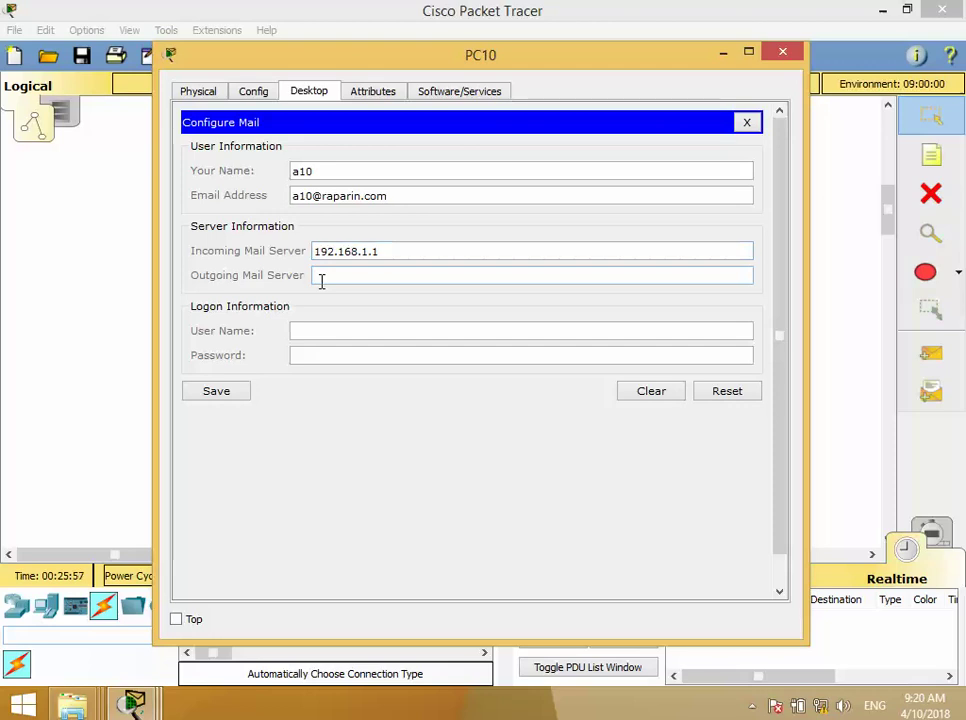
type("192.168.1.1")
left_click(315, 331)
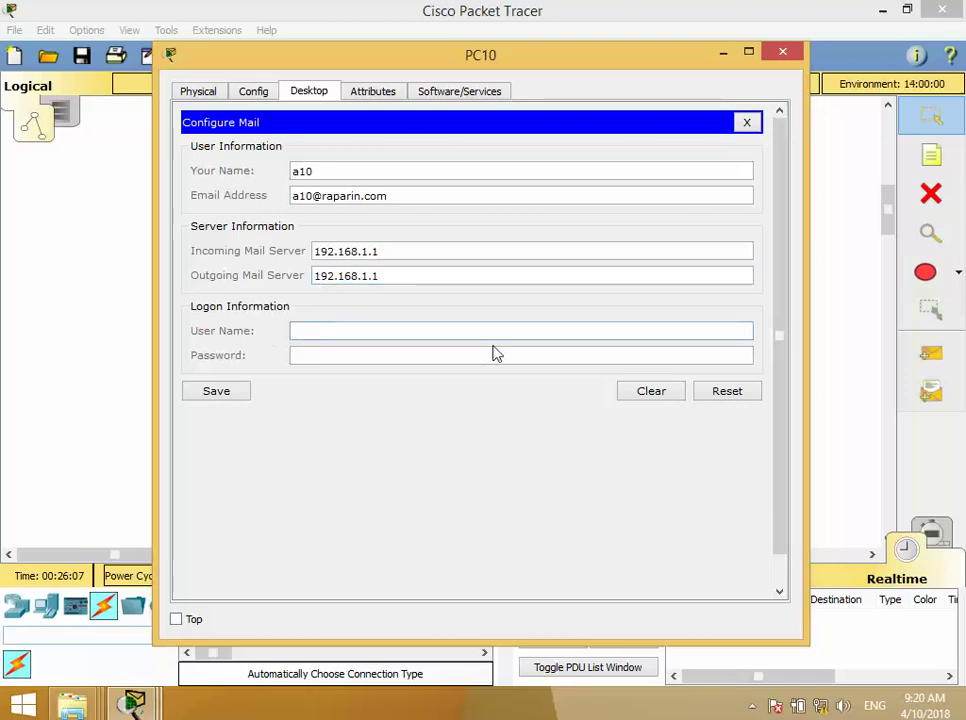
type("a10")
key("Tab")
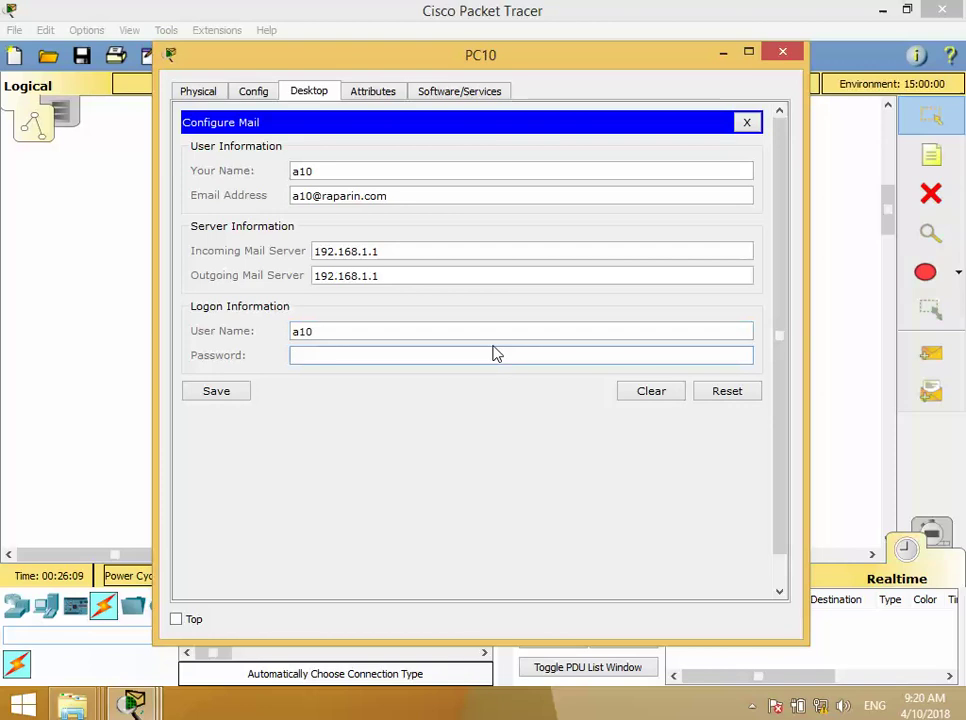
type("a")
- Save PC10's mail settings, receive mail successfully, and close PC10's window
left_click(212, 391)
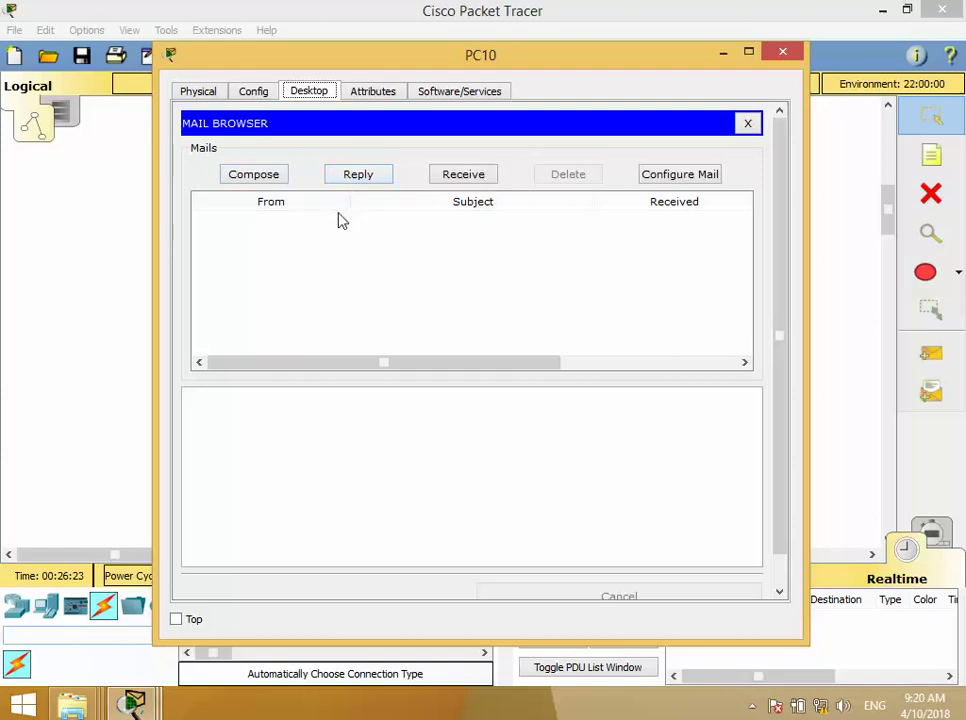
left_click(475, 178)
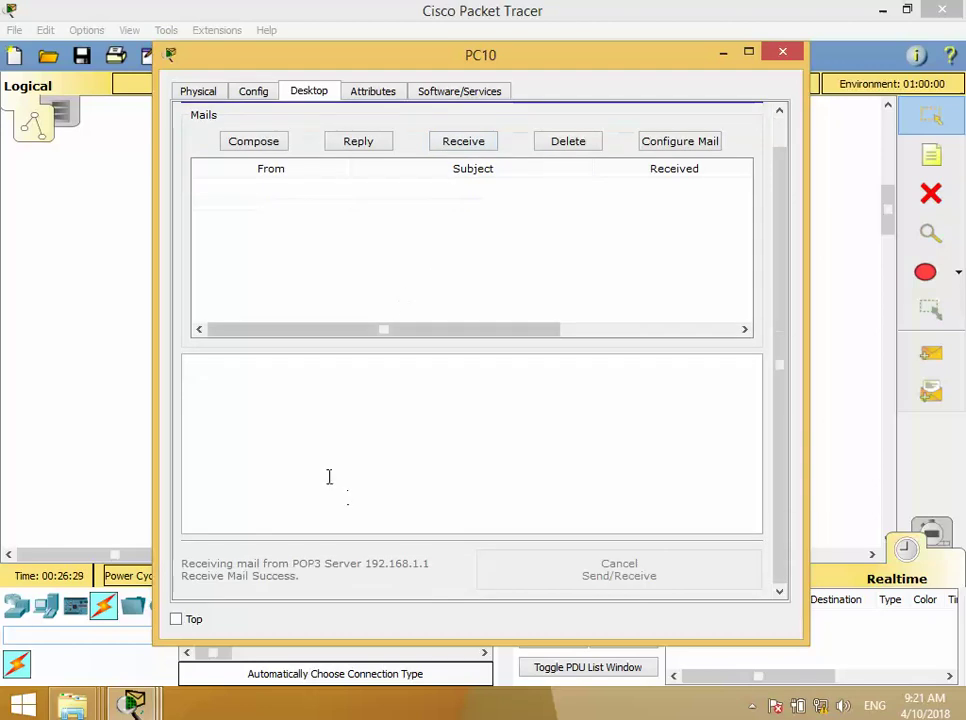
scroll(262, 529, "up", 1)
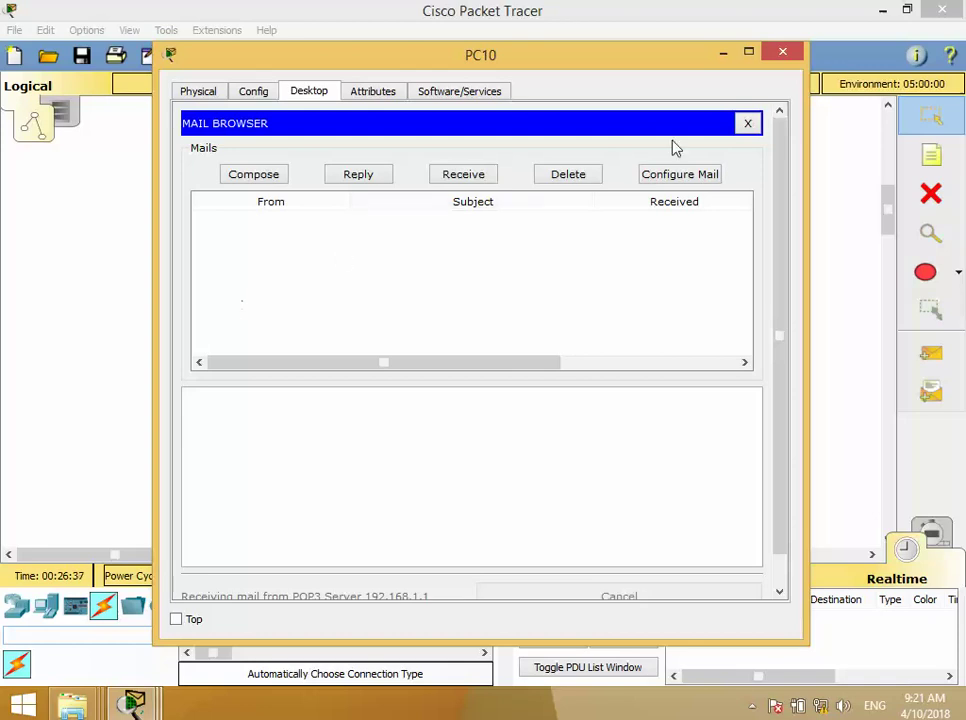
left_click(779, 55)
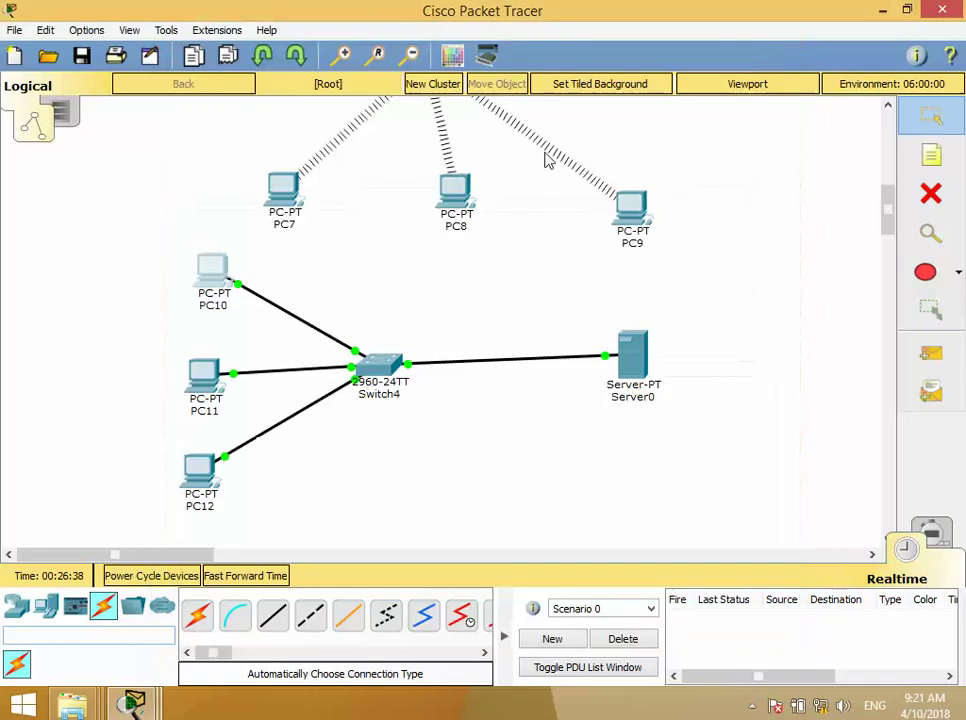
- Open PC11's Desktop Email configuration form
left_click(210, 372)
scroll(300, 420, "down", 3)
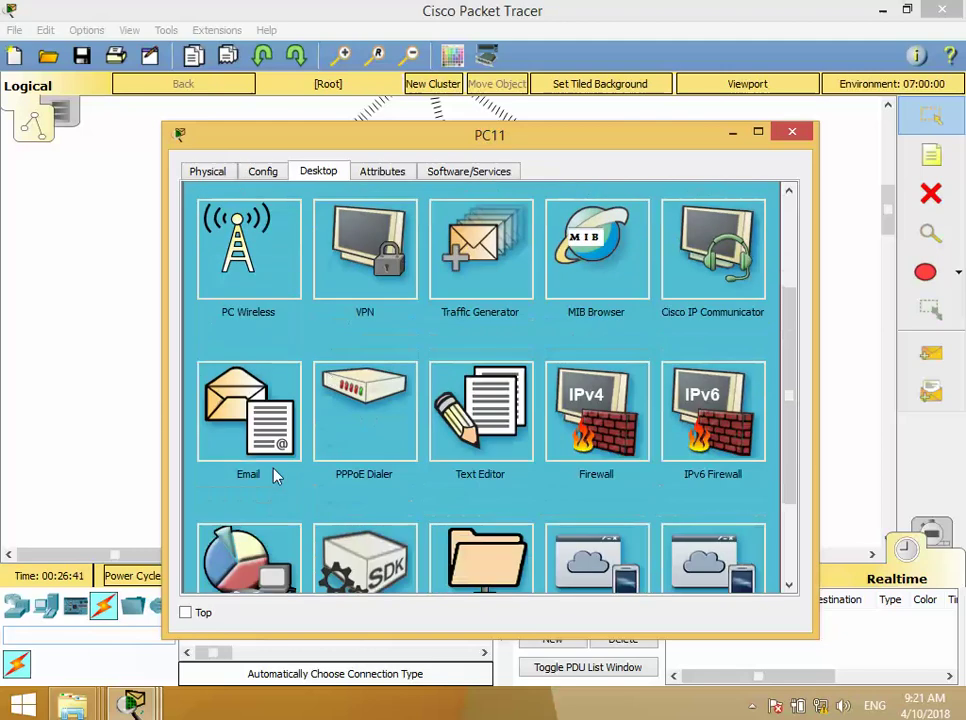
left_click(248, 412)
scroll(340, 260, "up", 3)
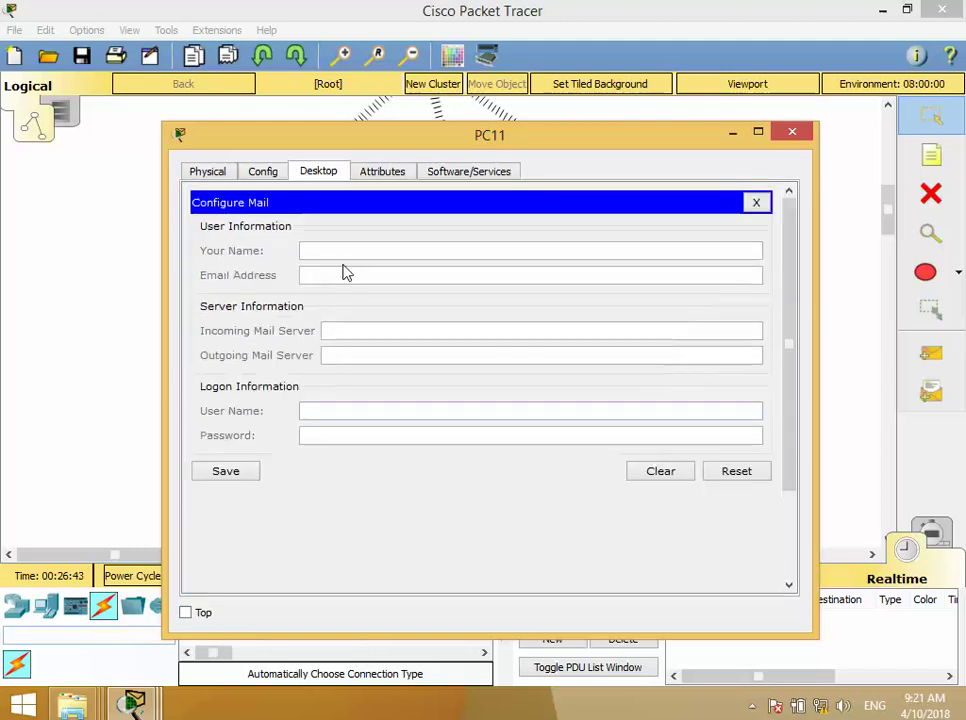
left_click(352, 253)
type("a11")
key("Tab")
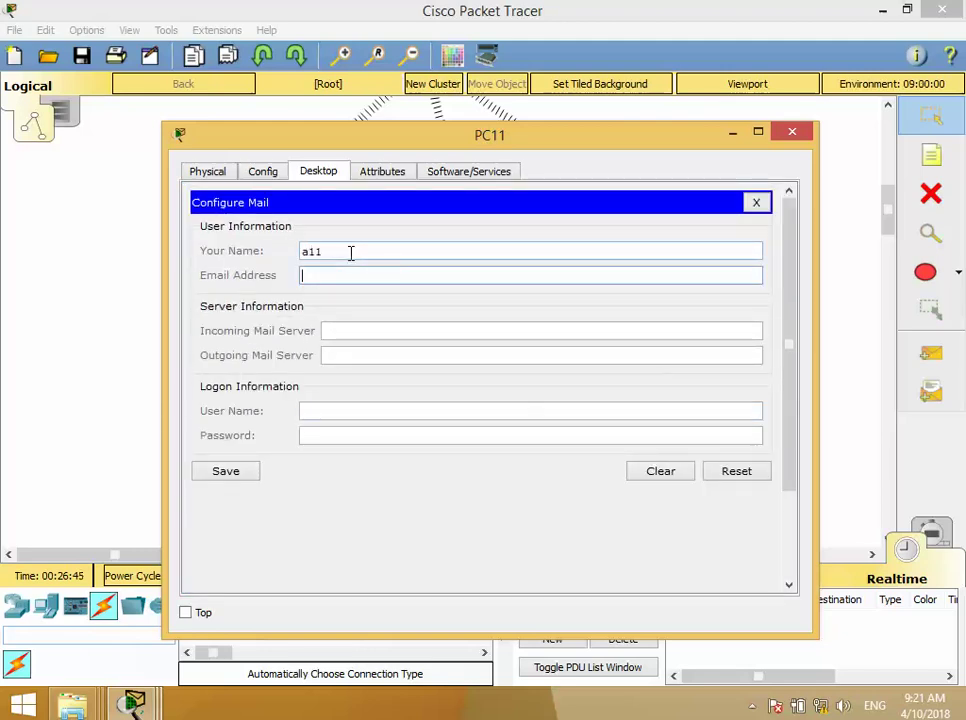
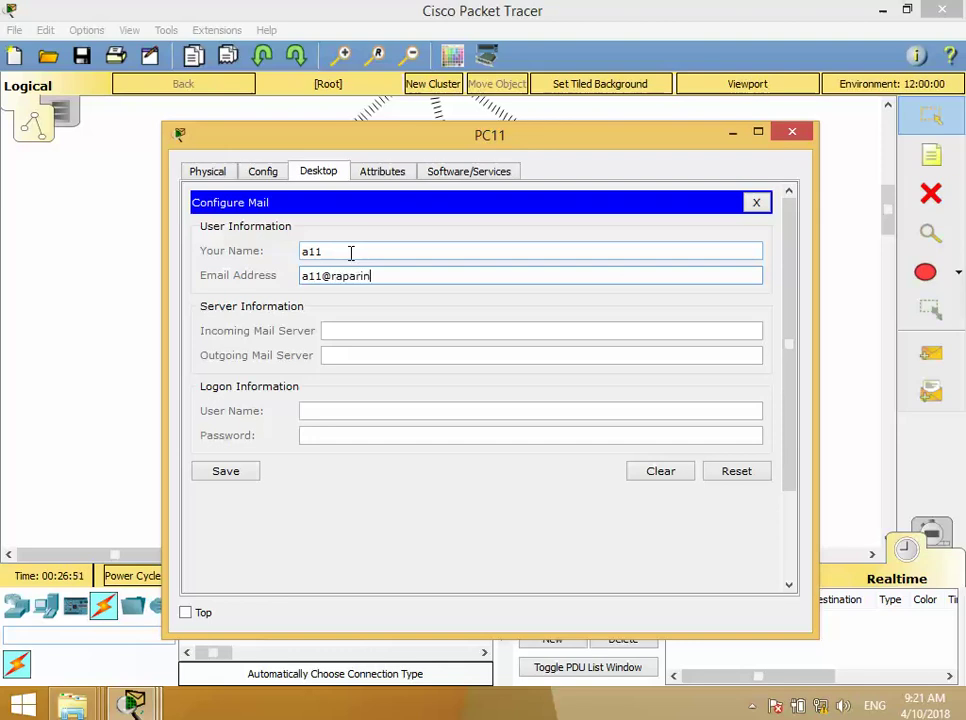
- Set both mail servers to 192.168.1.1, login a11 with a password, and save
key("Tab")
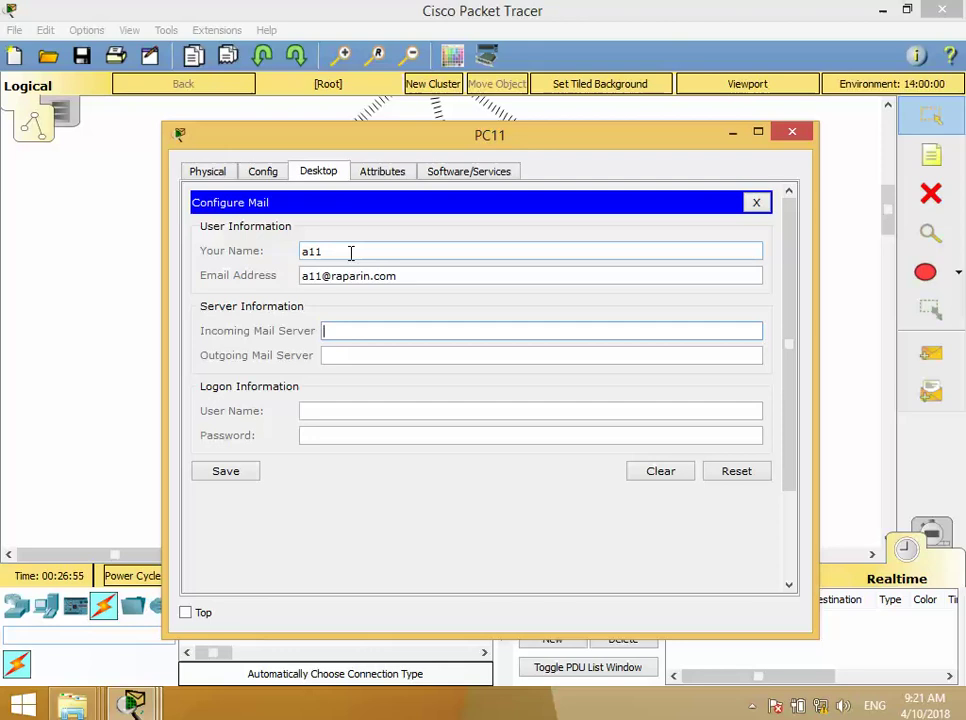
type("192.168.1.1")
key("Tab")
key("ctrl+v")
key("Tab")
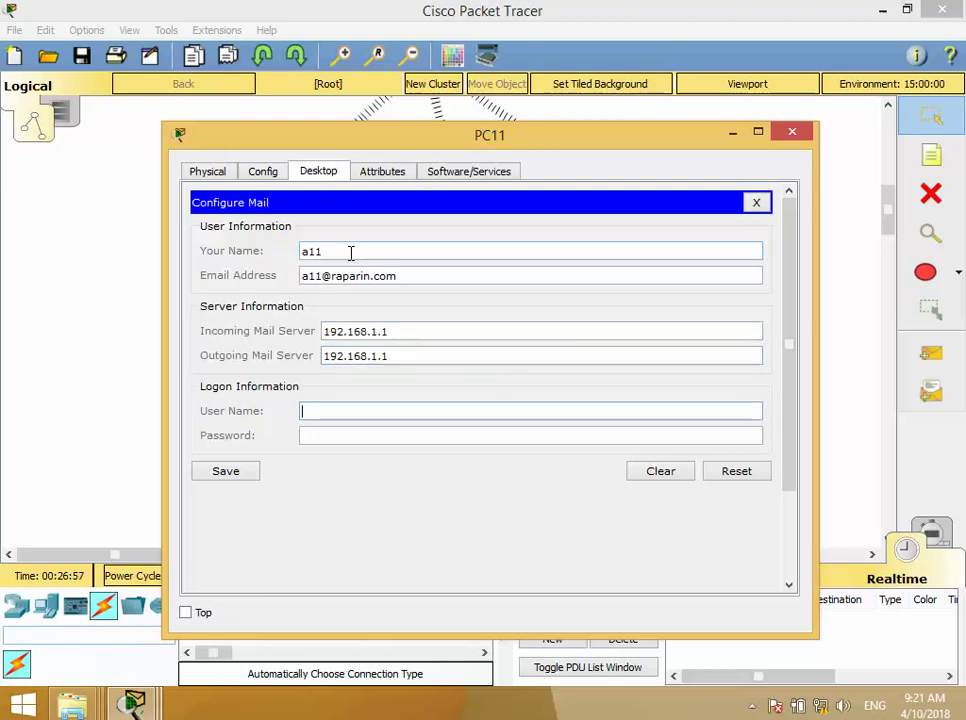
type("a11")
key("Tab")
type("1")
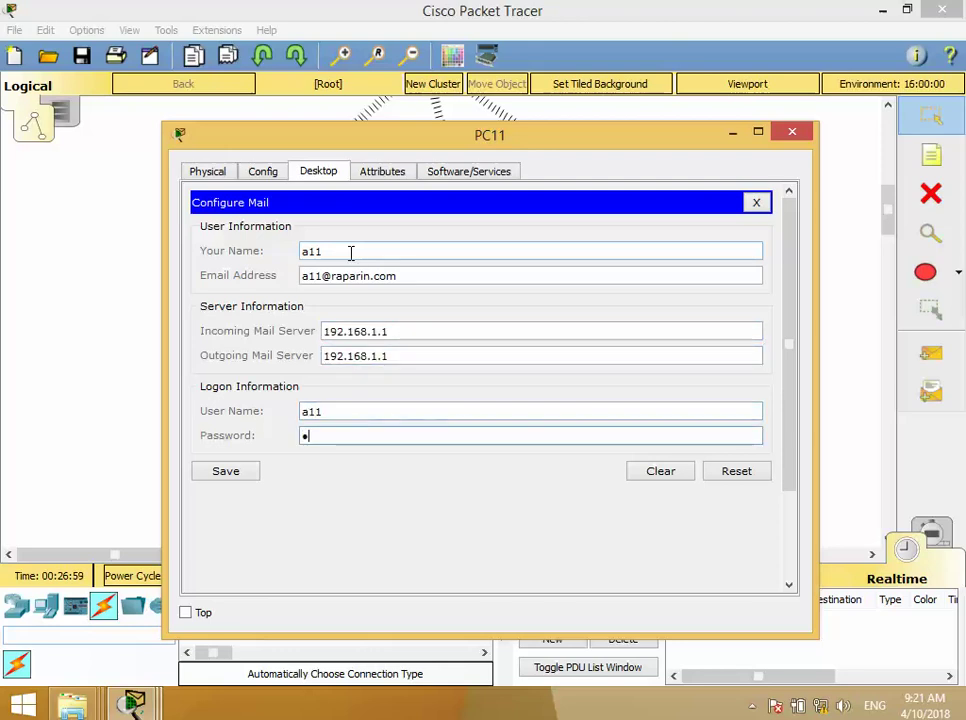
left_click(225, 471)
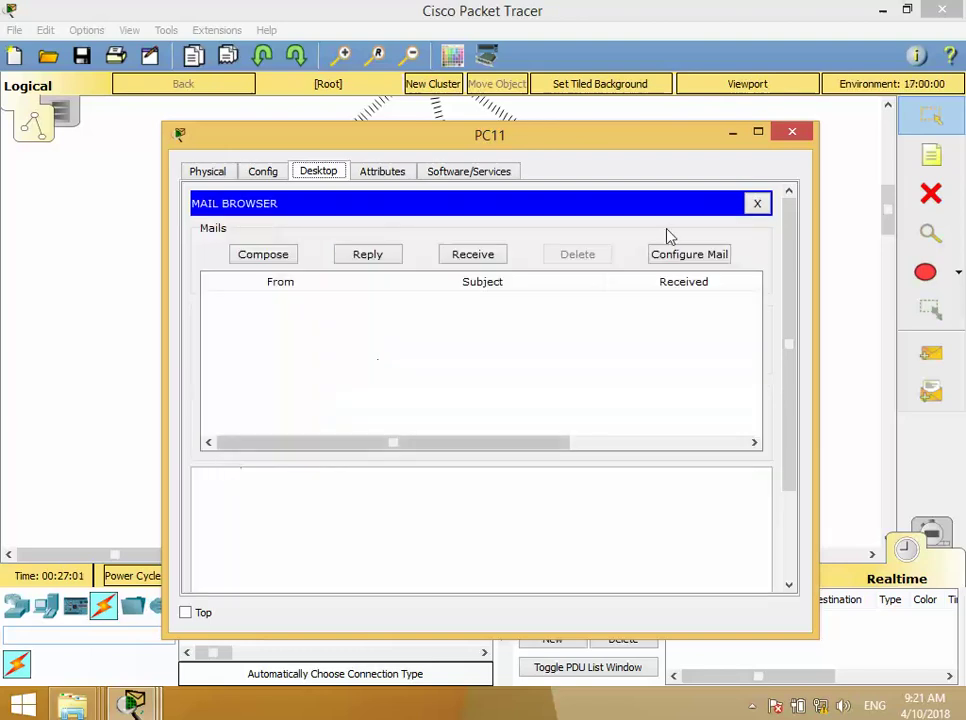
left_click(794, 133)
left_click(205, 466)
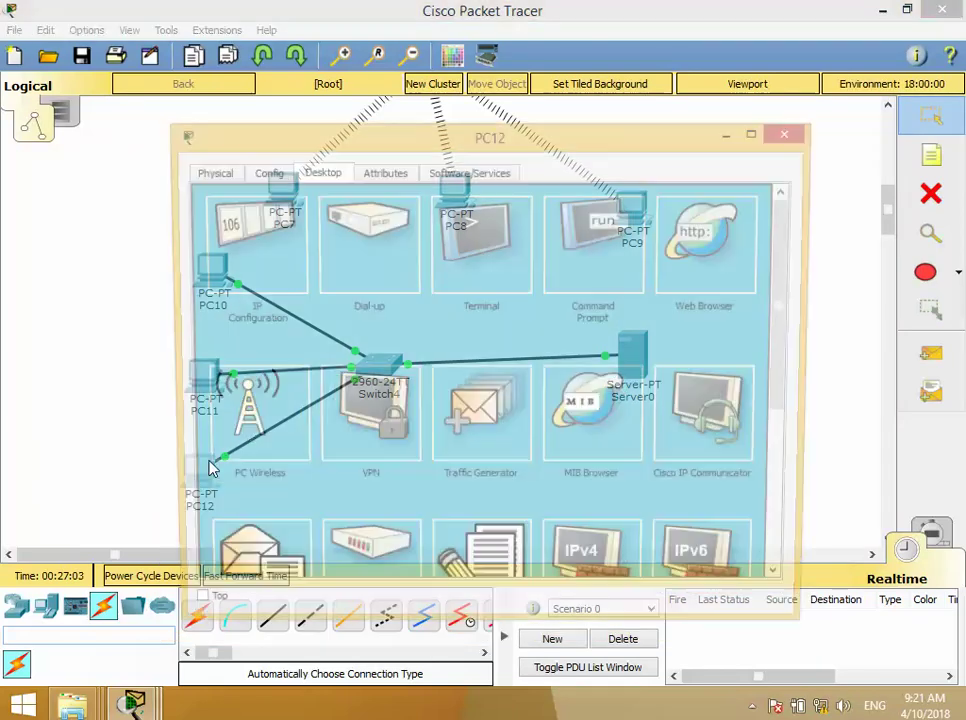
left_click(275, 550)
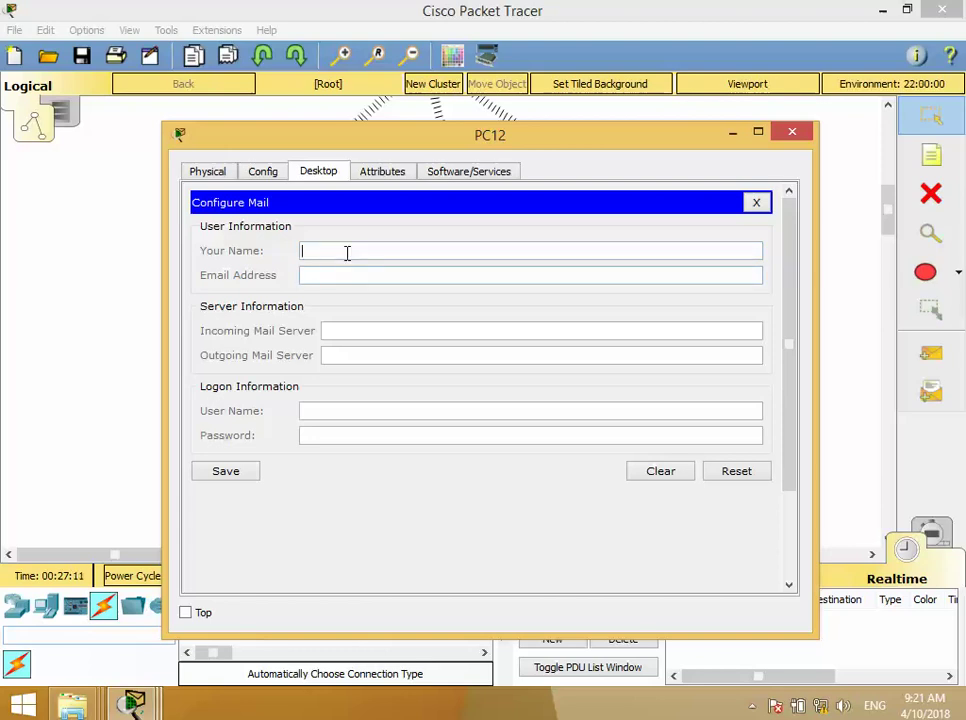
type("a12")
key("Tab")
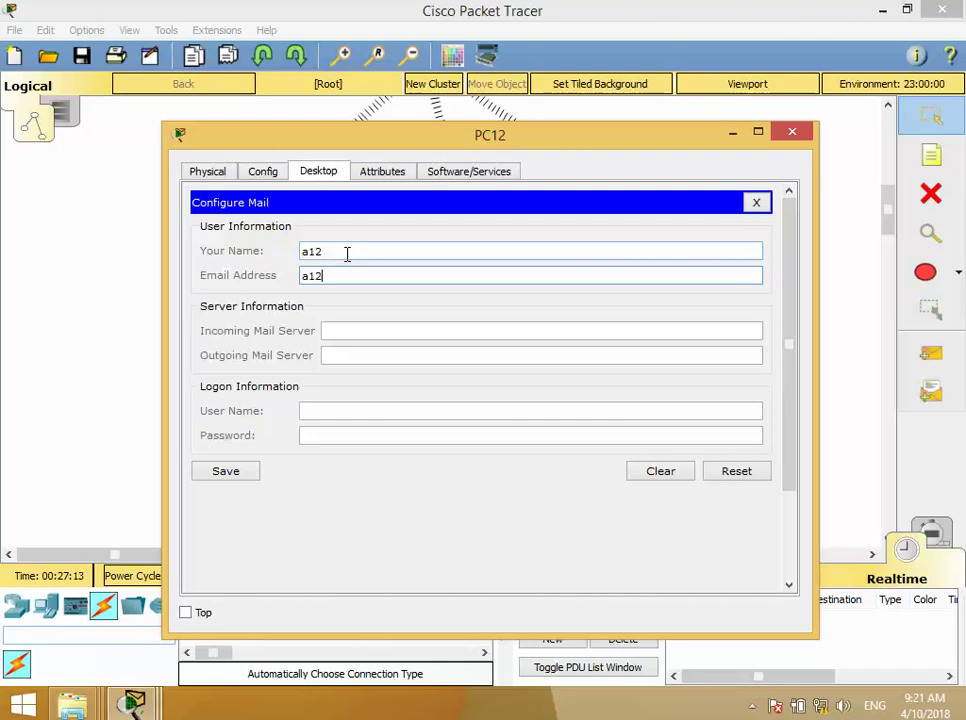
- Set both servers to 192.168.1.1 and login a12, save, and close PC12's window
key("Tab")
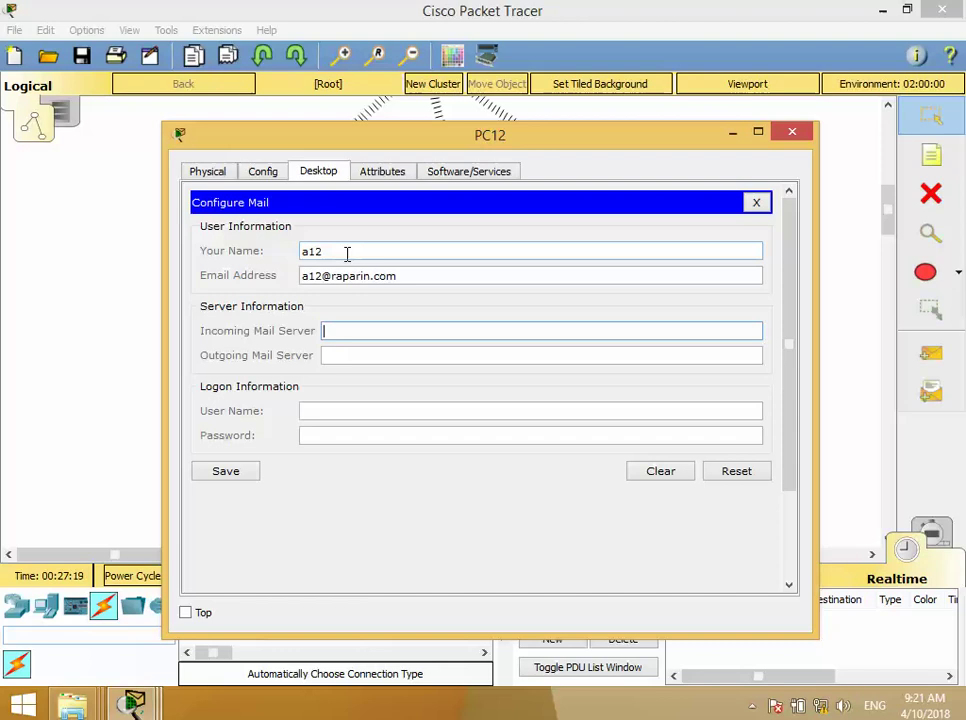
type("192.168.1.1")
key("Tab")
type("192.168.1.1")
key("Tab")
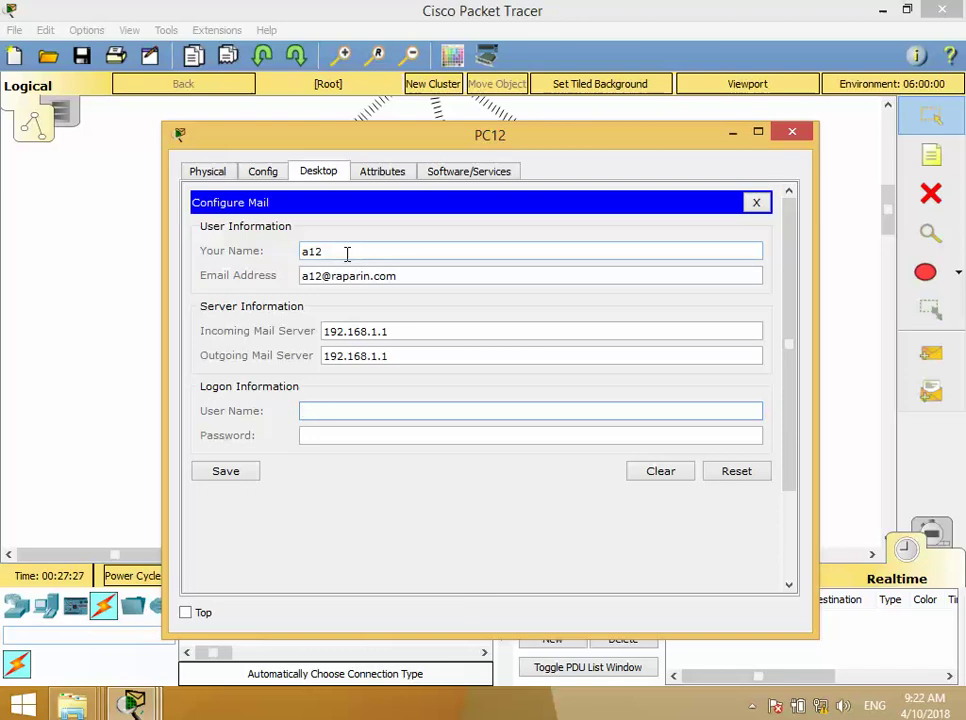
type("a12")
key("Tab")
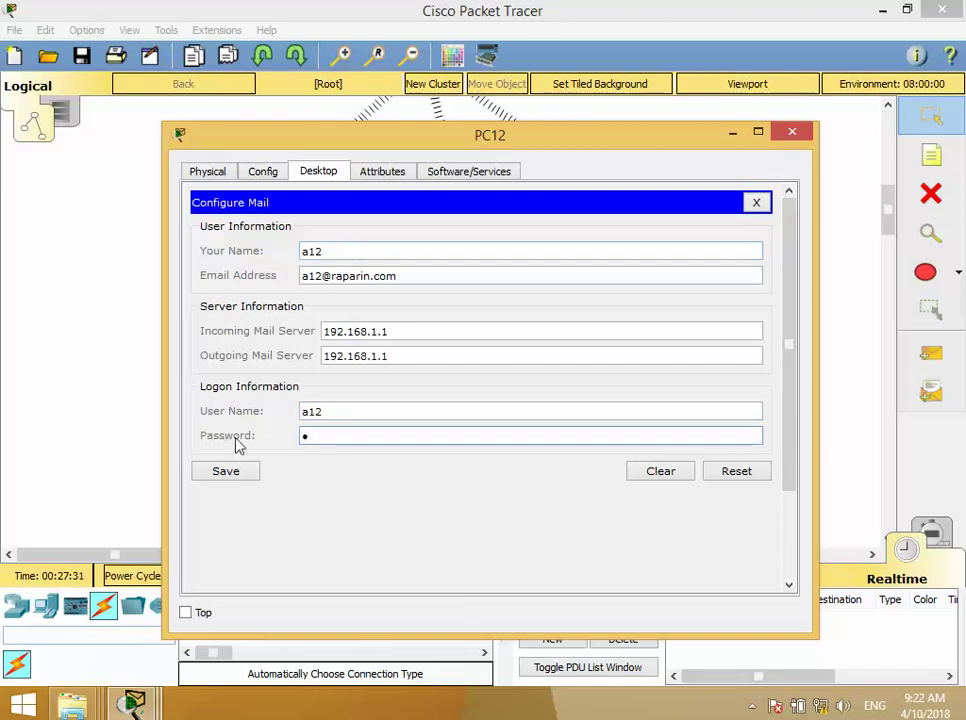
left_click(236, 471)
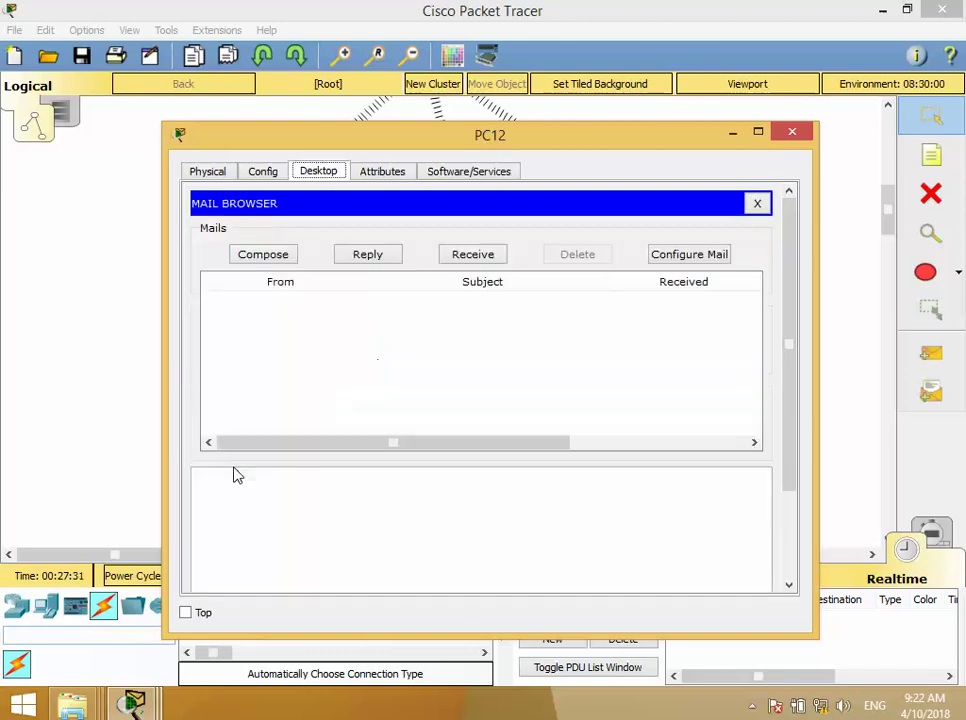
left_click(791, 132)
mouse_move(259, 302)
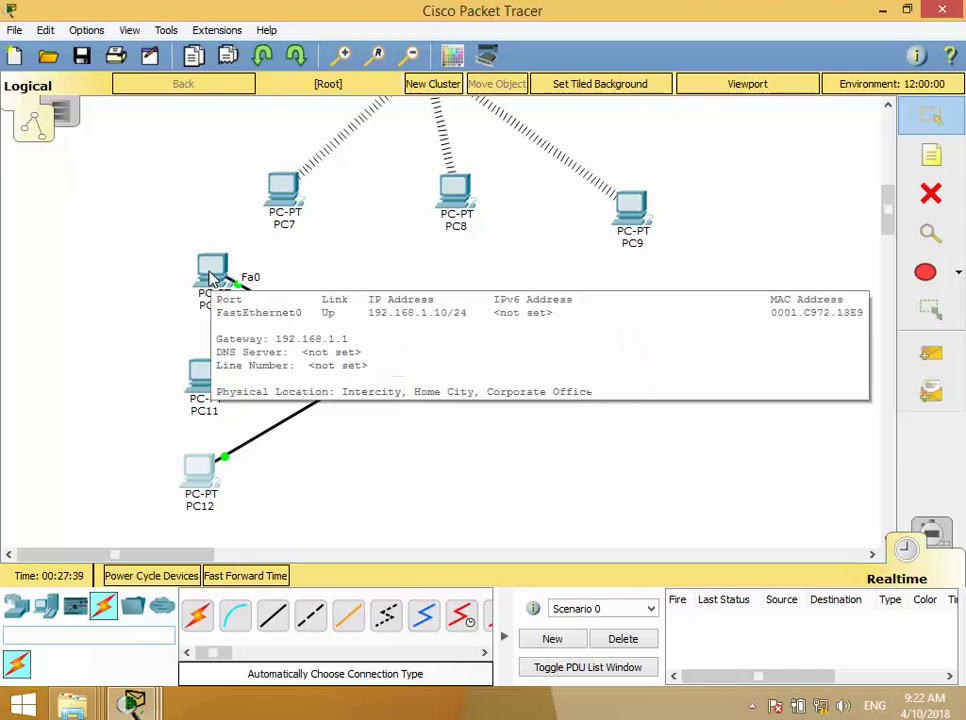
- Start composing a new mail in PC10's Email app
left_click(211, 276)
left_click(255, 574)
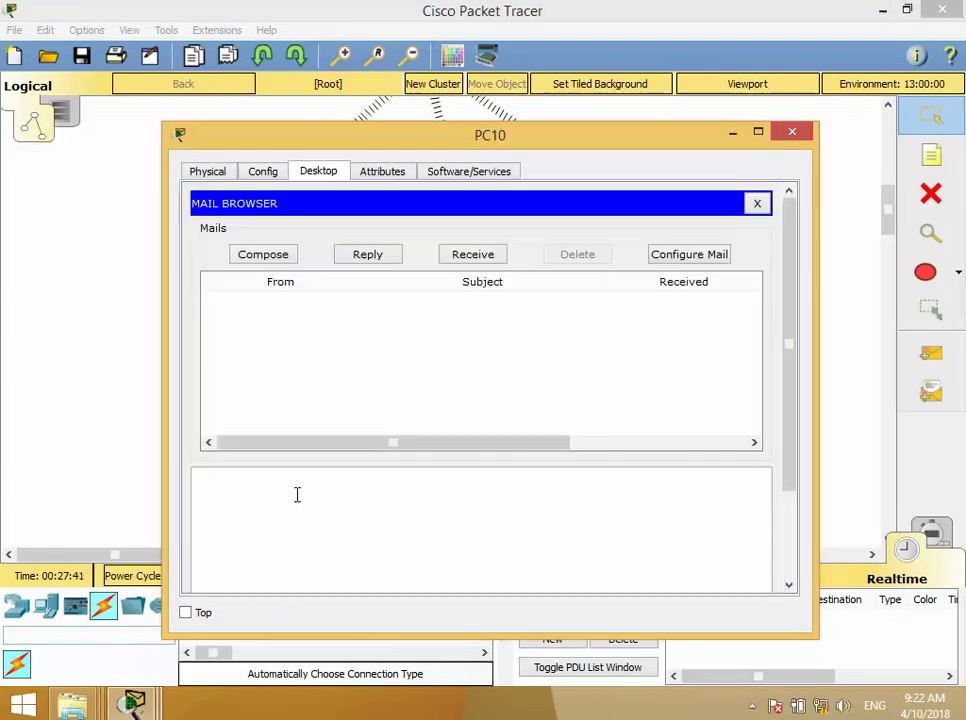
left_click(284, 259)
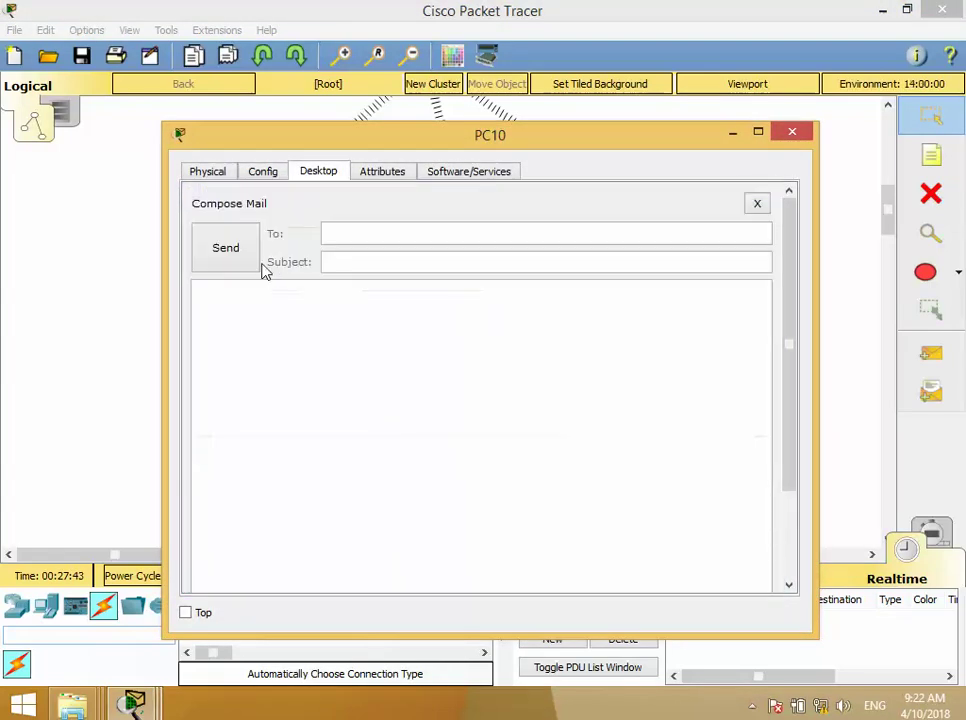
left_click(349, 239)
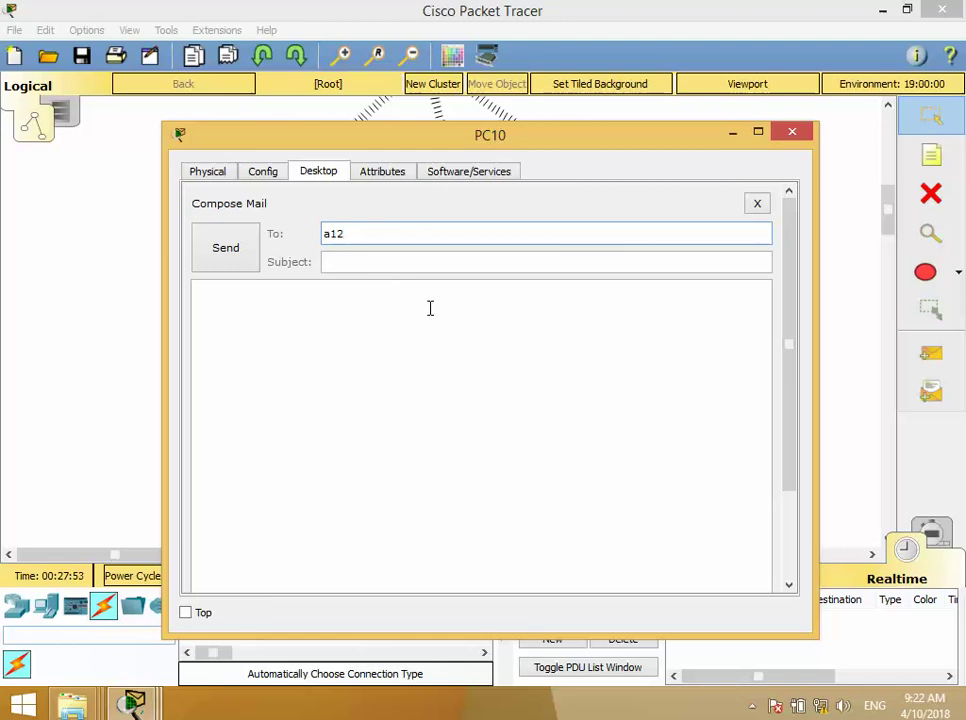
- Address the mail to a12 with subject 'hi' and body 'h12', and send it
key("Tab")
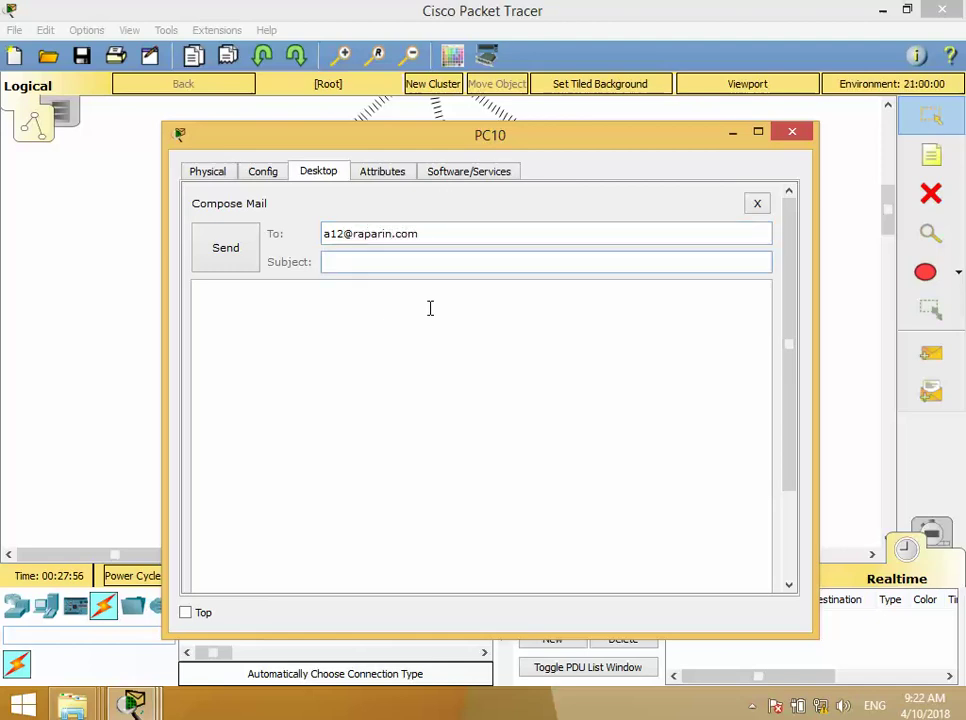
type("hi")
key("Tab")
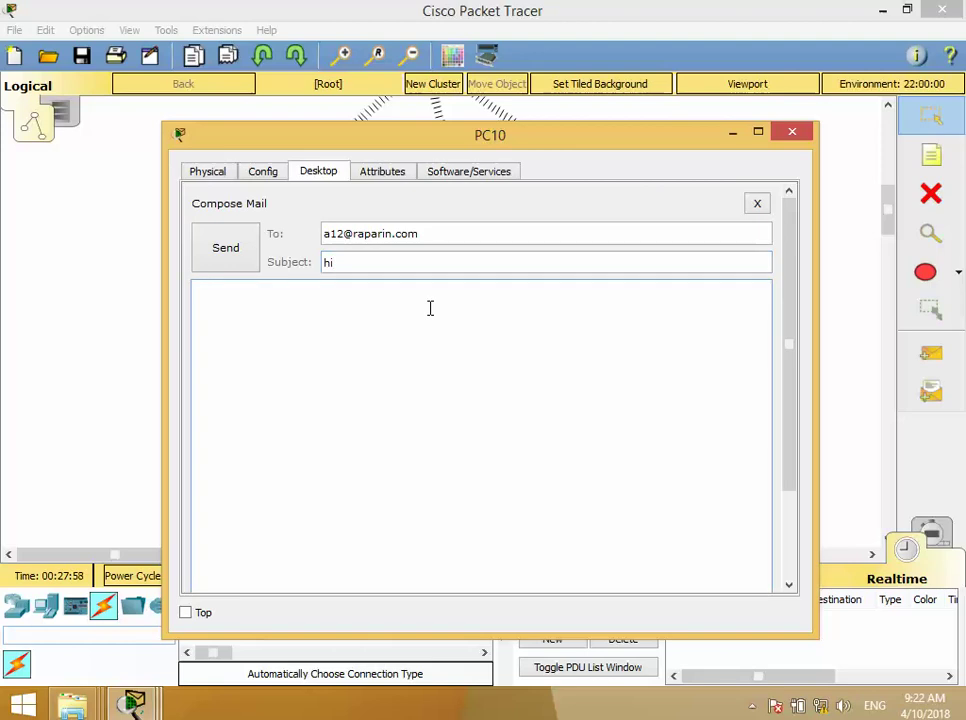
type("h12")
left_click(231, 261)
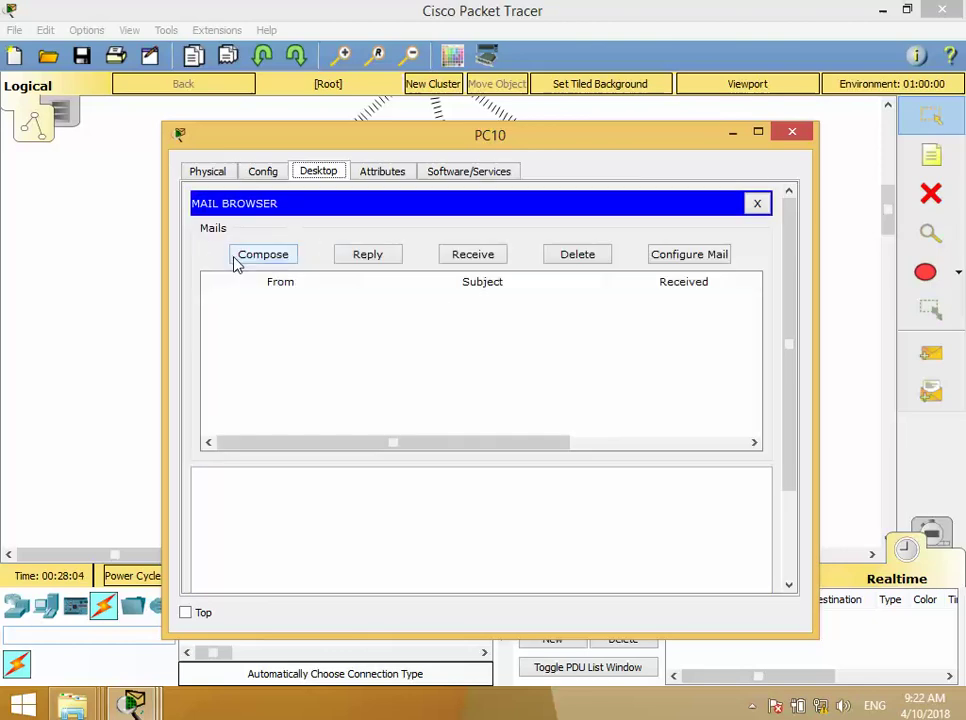
scroll(300, 390, "down", 3)
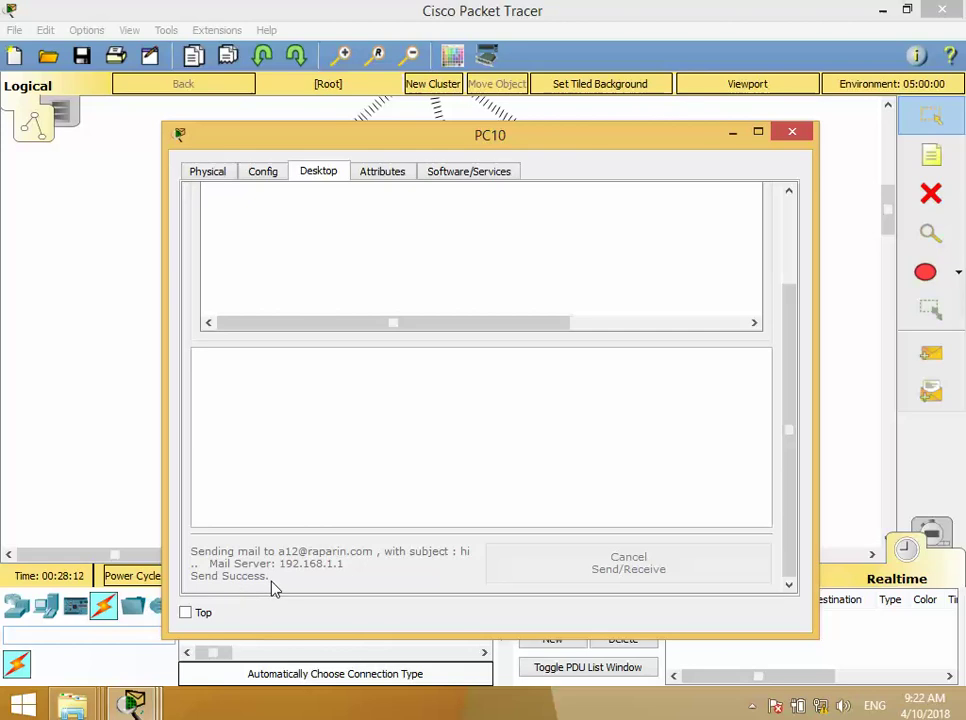
- Close PC10 and open the Email app on PC12
left_click(791, 133)
left_click(199, 470)
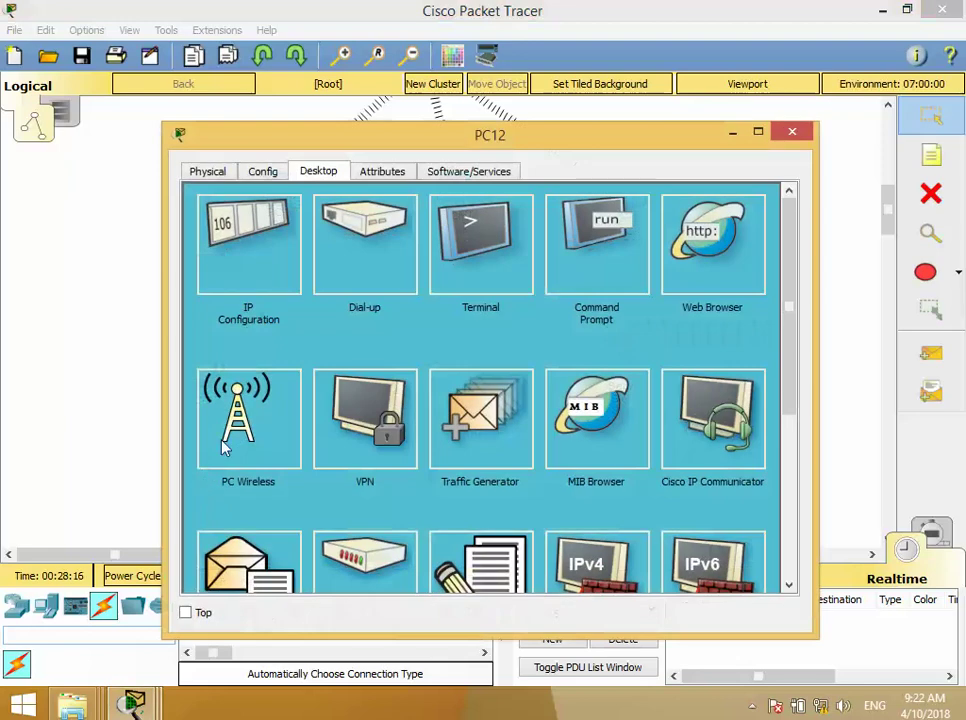
scroll(237, 530, "down", 3)
left_click(237, 530)
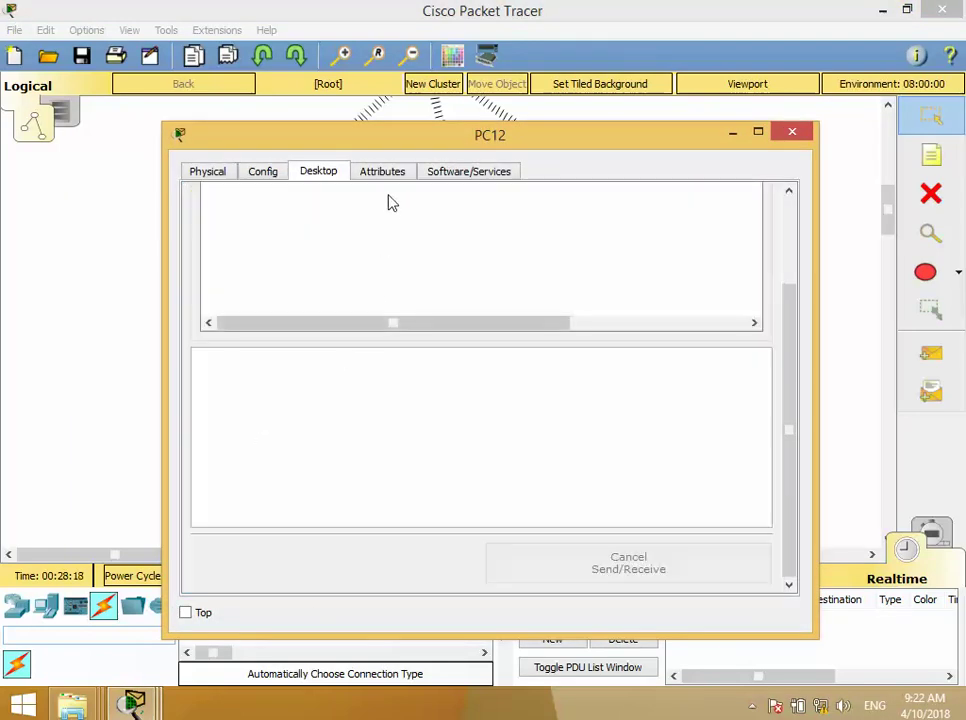
left_click(263, 172)
left_click(318, 172)
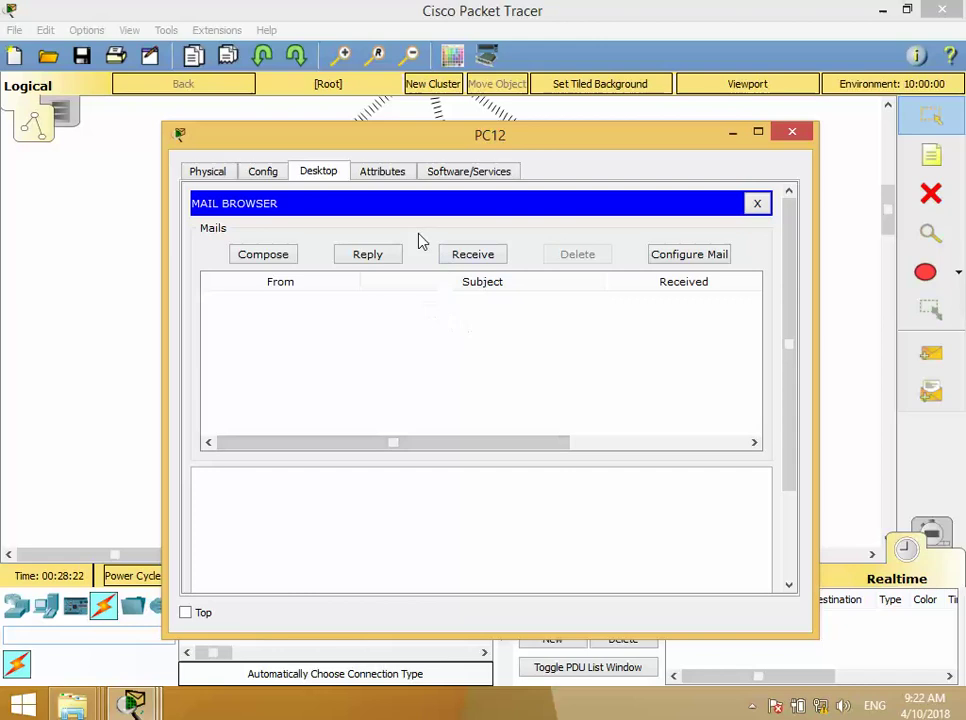
left_click(757, 203)
left_click(253, 545)
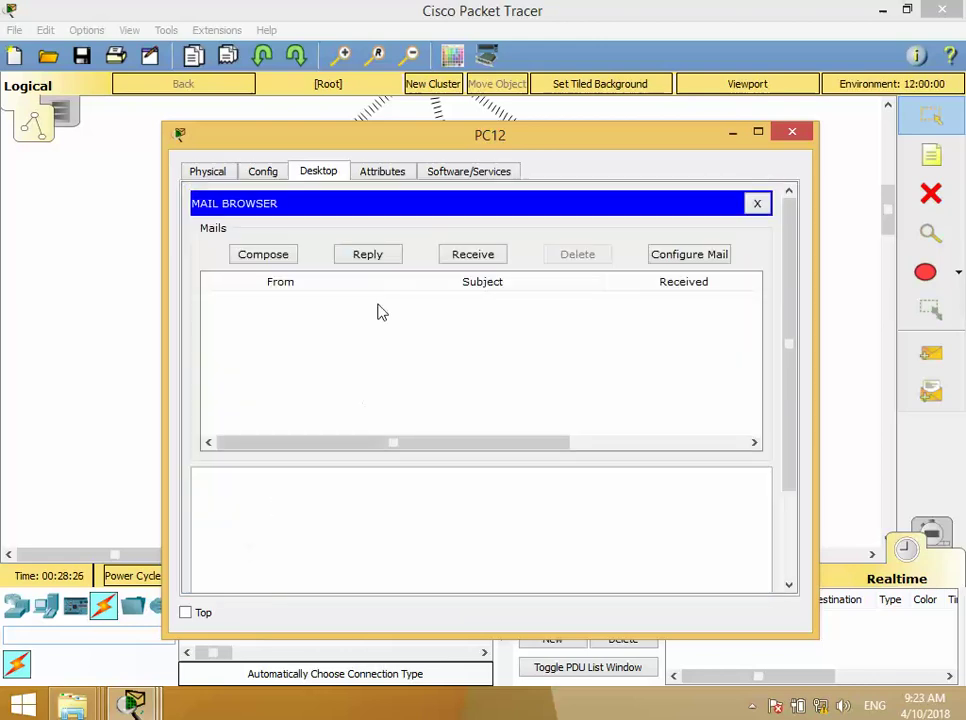
- Receive new mail, read a10's 'hi' message with body h12, then close PC12
left_click(463, 258)
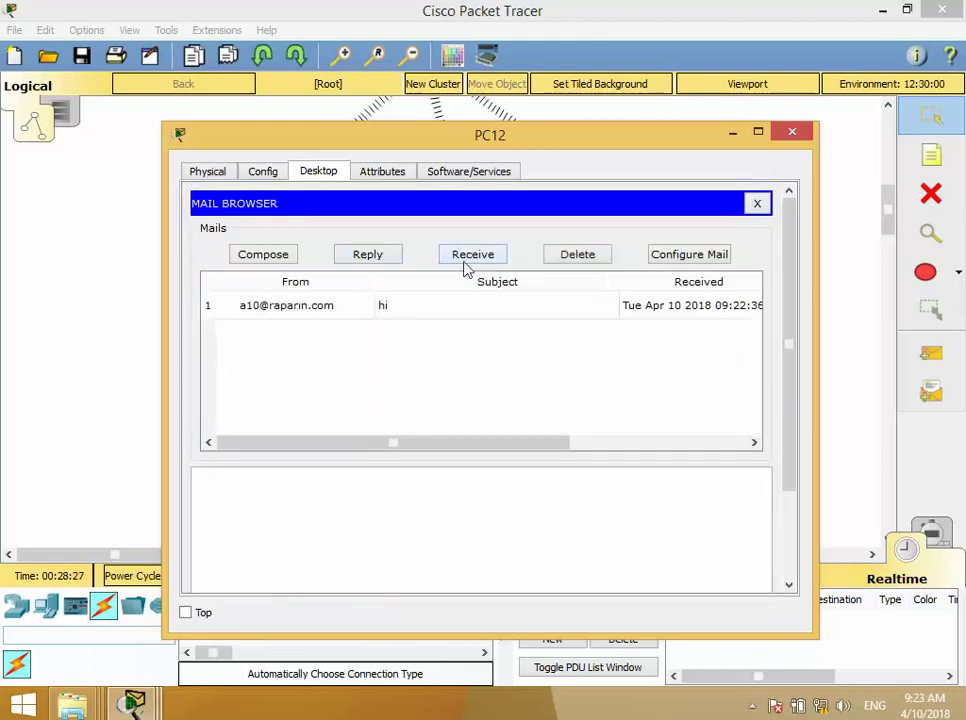
left_click(314, 308)
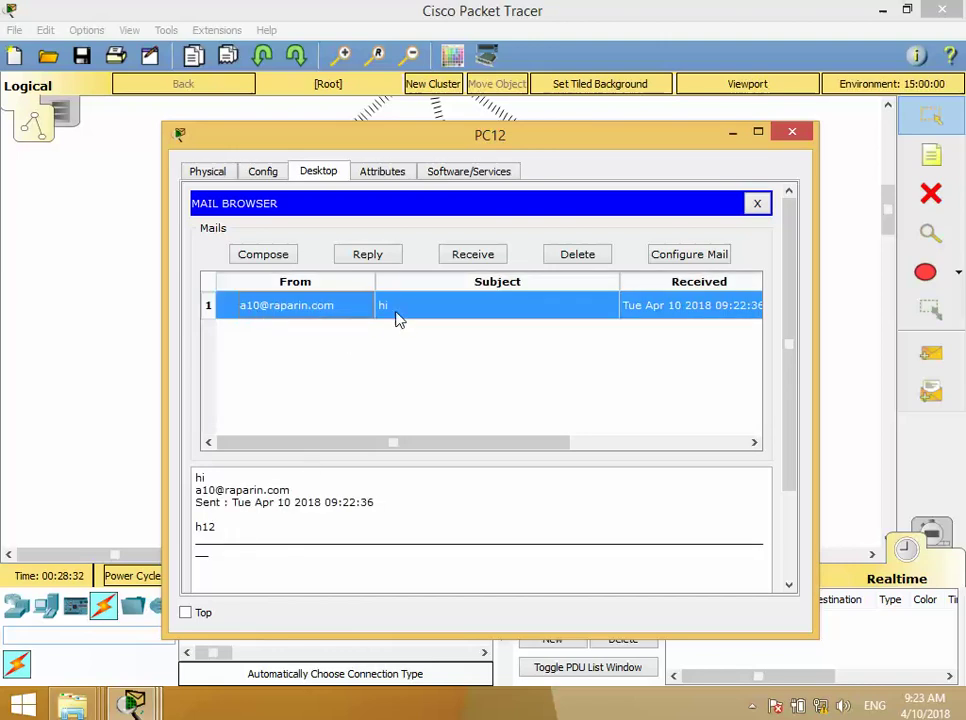
scroll(281, 438, "down", 2)
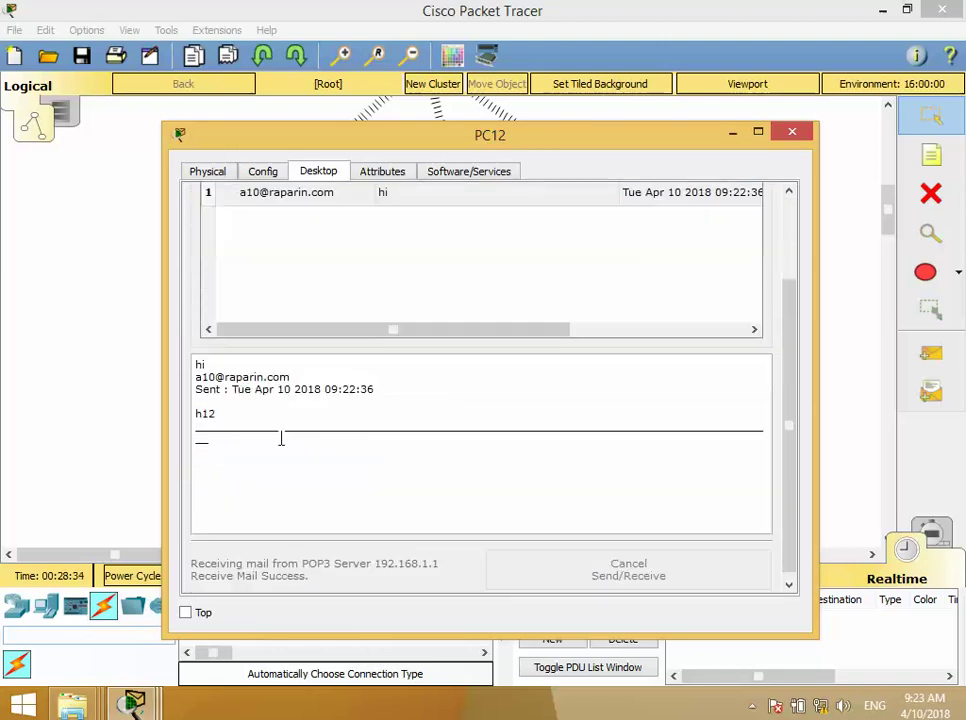
double_click(206, 414)
left_click(793, 133)
- Place a note reading 'Email Confige' beside Server0, discarding a stray empty note
left_click(931, 155)
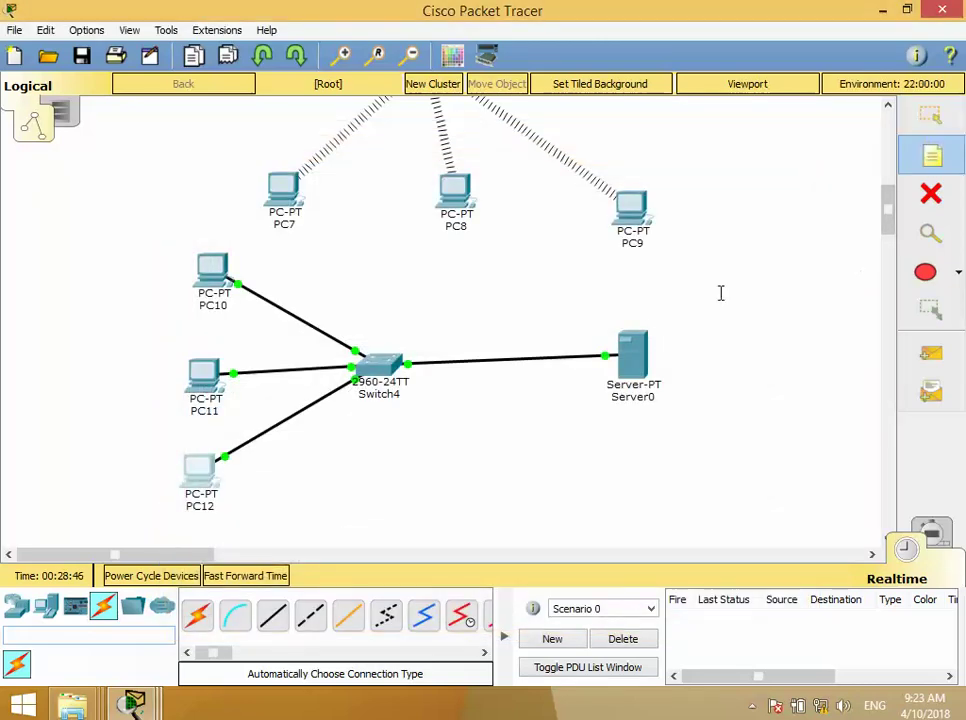
left_click(487, 325)
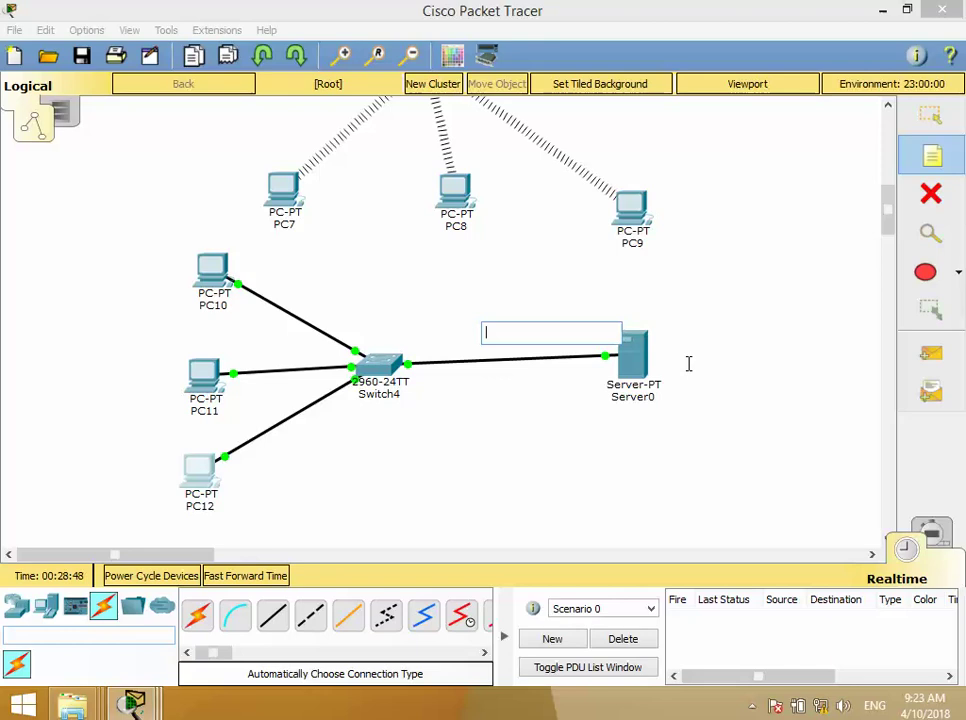
type("Email")
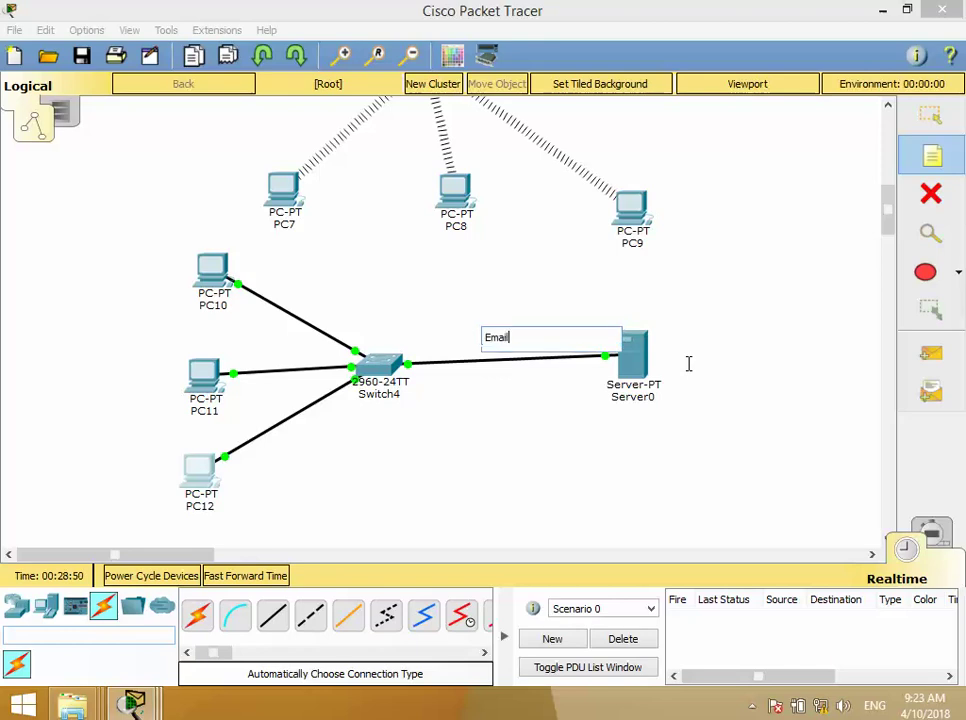
type(" Cong")
key("BackSpace")
type("fige")
left_click(585, 437)
left_click(537, 343)
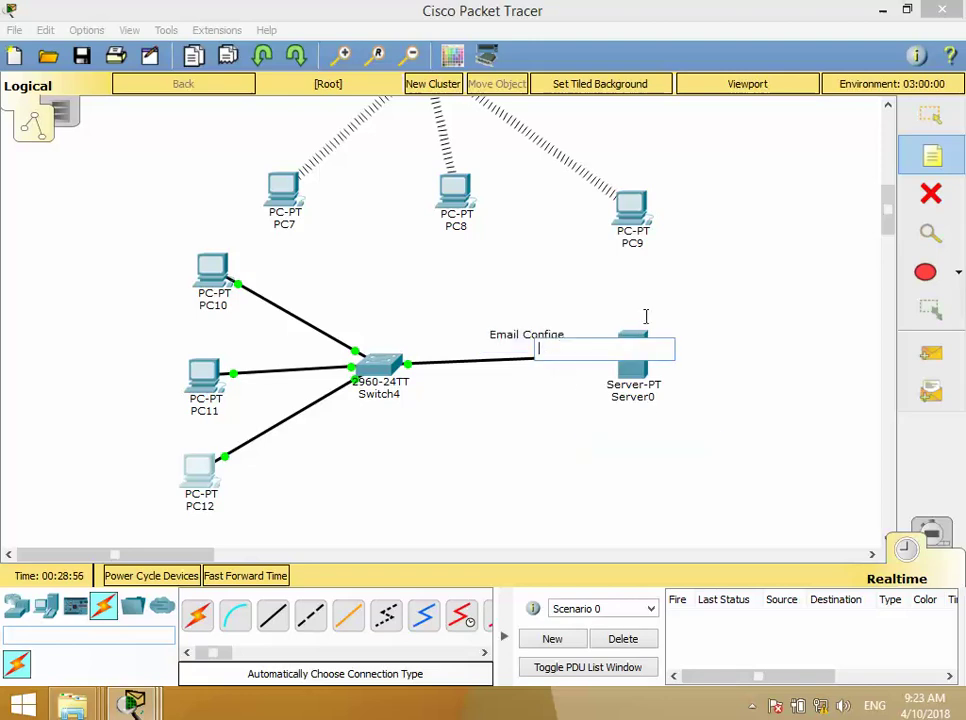
left_click(480, 402)
key("Escape")
- Move the note above Server0 and shift the wired devices slightly down
left_click_drag(520, 343, 628, 326)
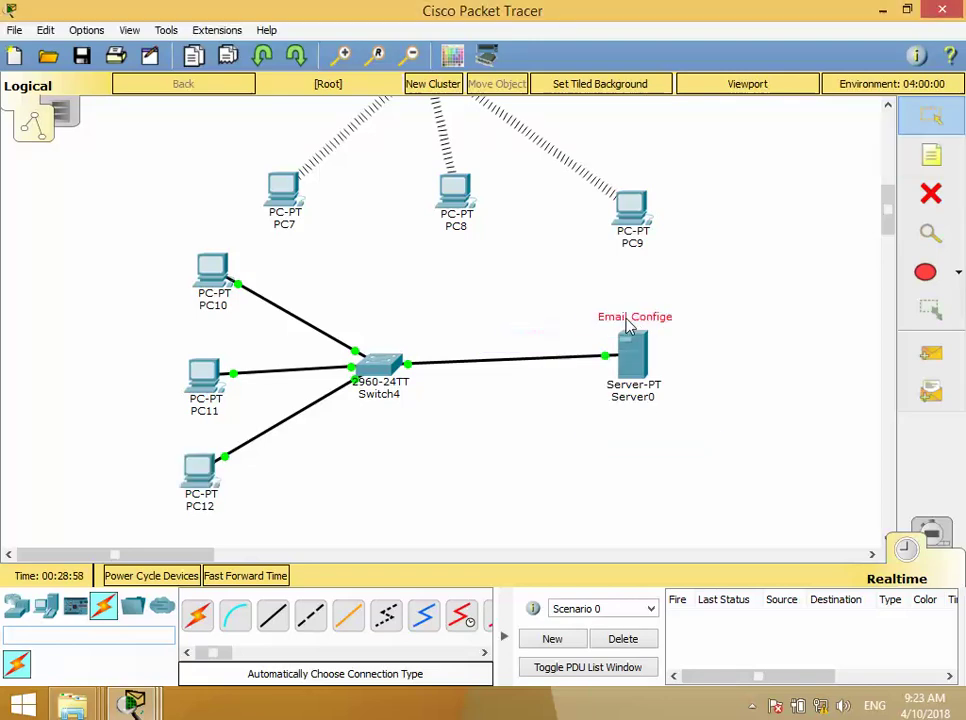
left_click_drag(742, 474, 160, 218)
left_click_drag(426, 312, 418, 336)
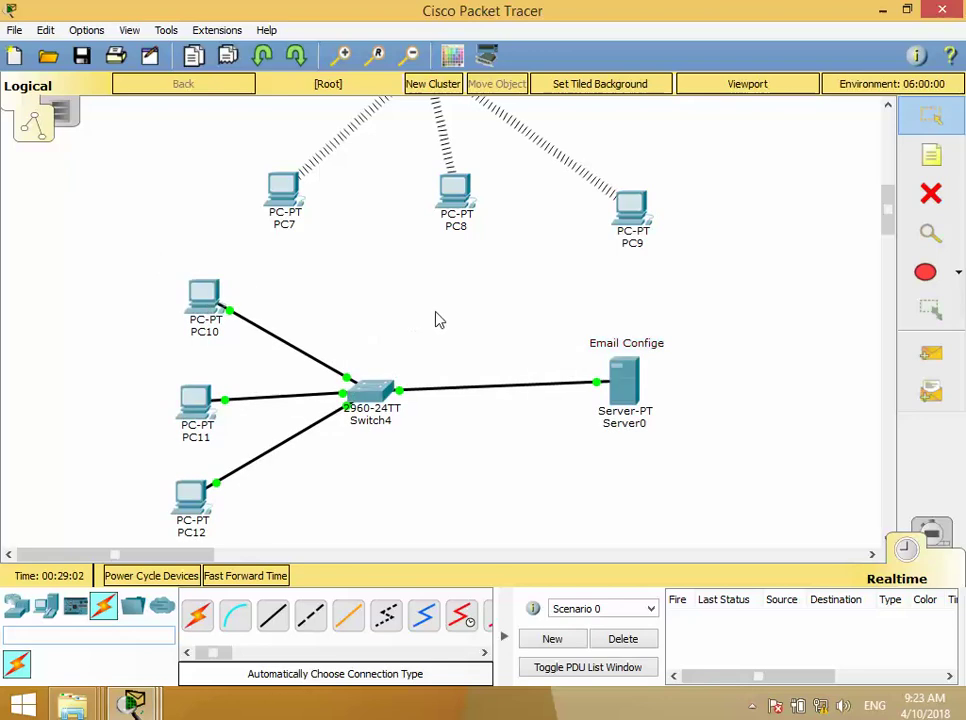
scroll(438, 319, "up", 2)
- Save the email-server topology to the Desktop with the file name NetworkB7
left_click(82, 56)
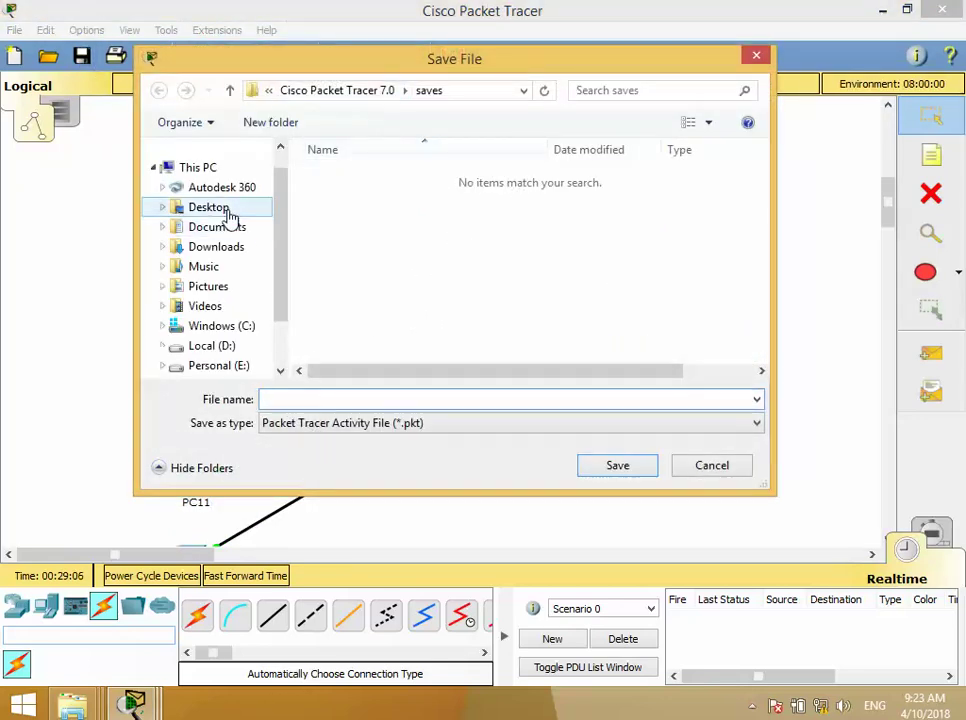
left_click(210, 207)
left_click(364, 401)
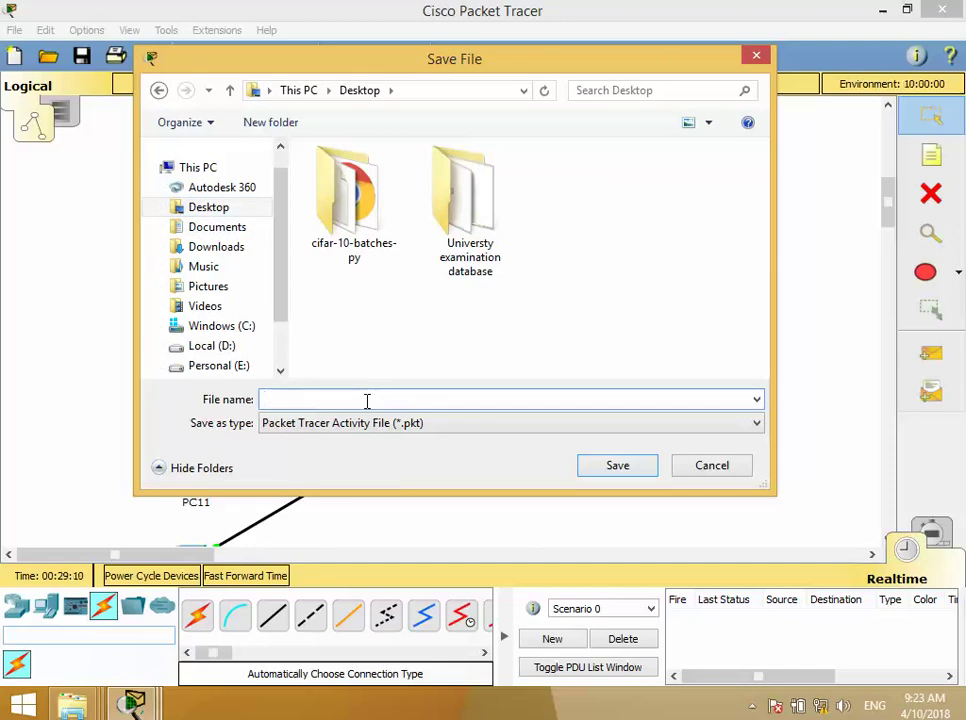
type("NetworkB7")
key("Return")
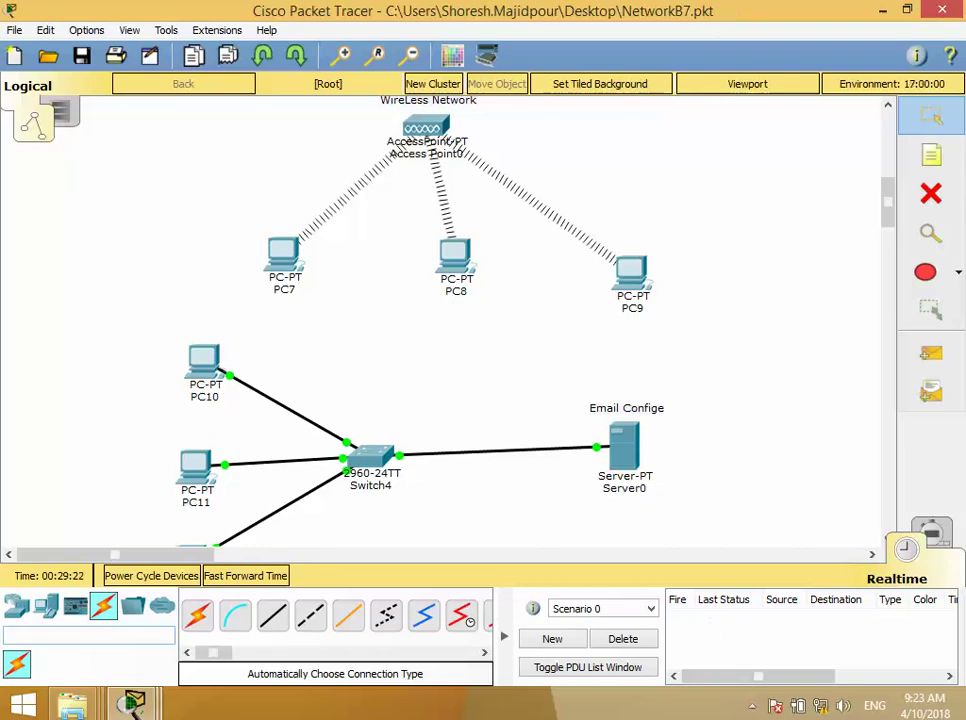
left_click(752, 706)
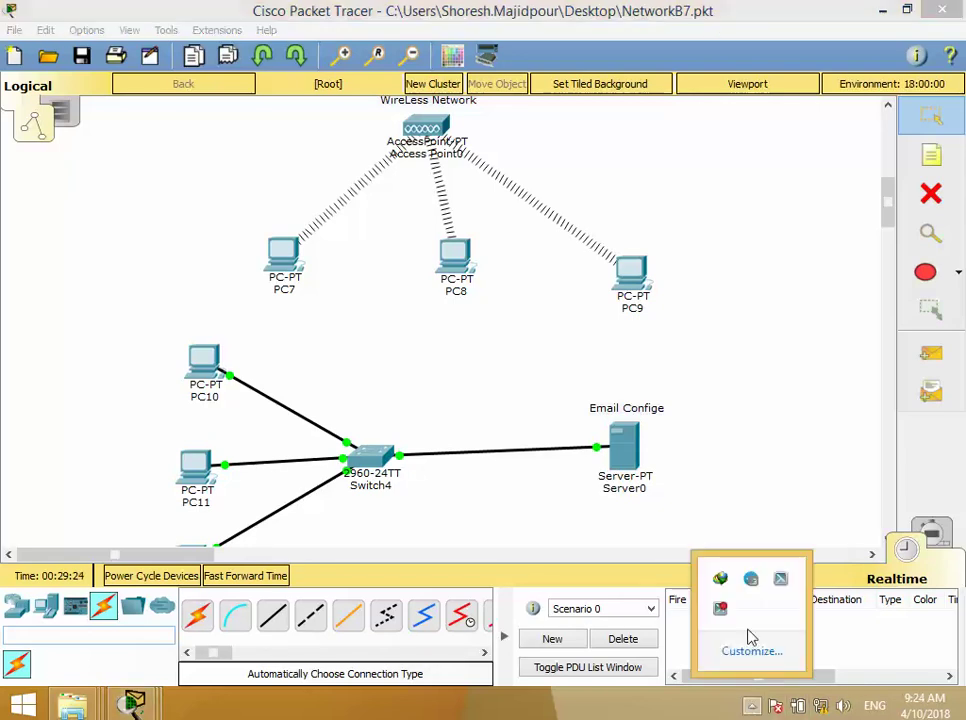